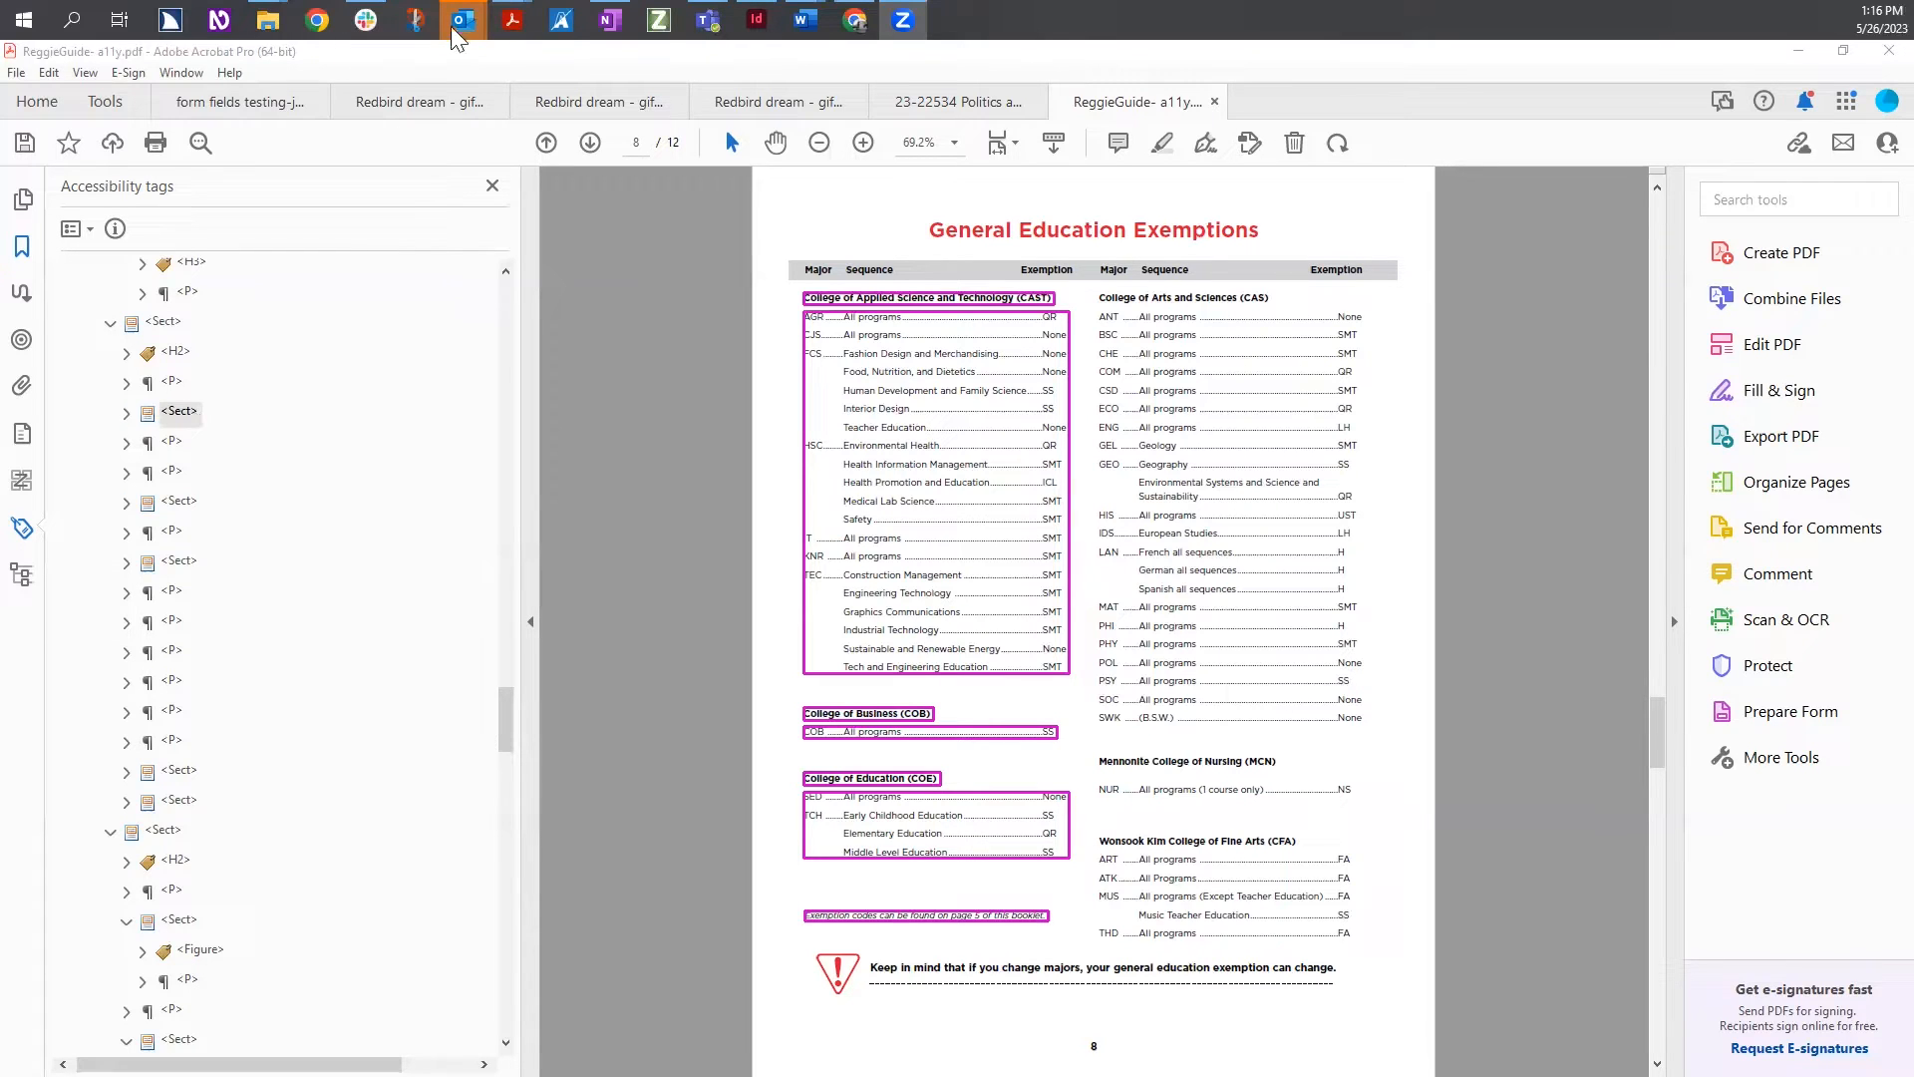
Expand the first section tag under General Education Exemptions and examine which page content its paragraph tags cover, including the CAST program list
left_click_drag(924, 228, 1265, 231)
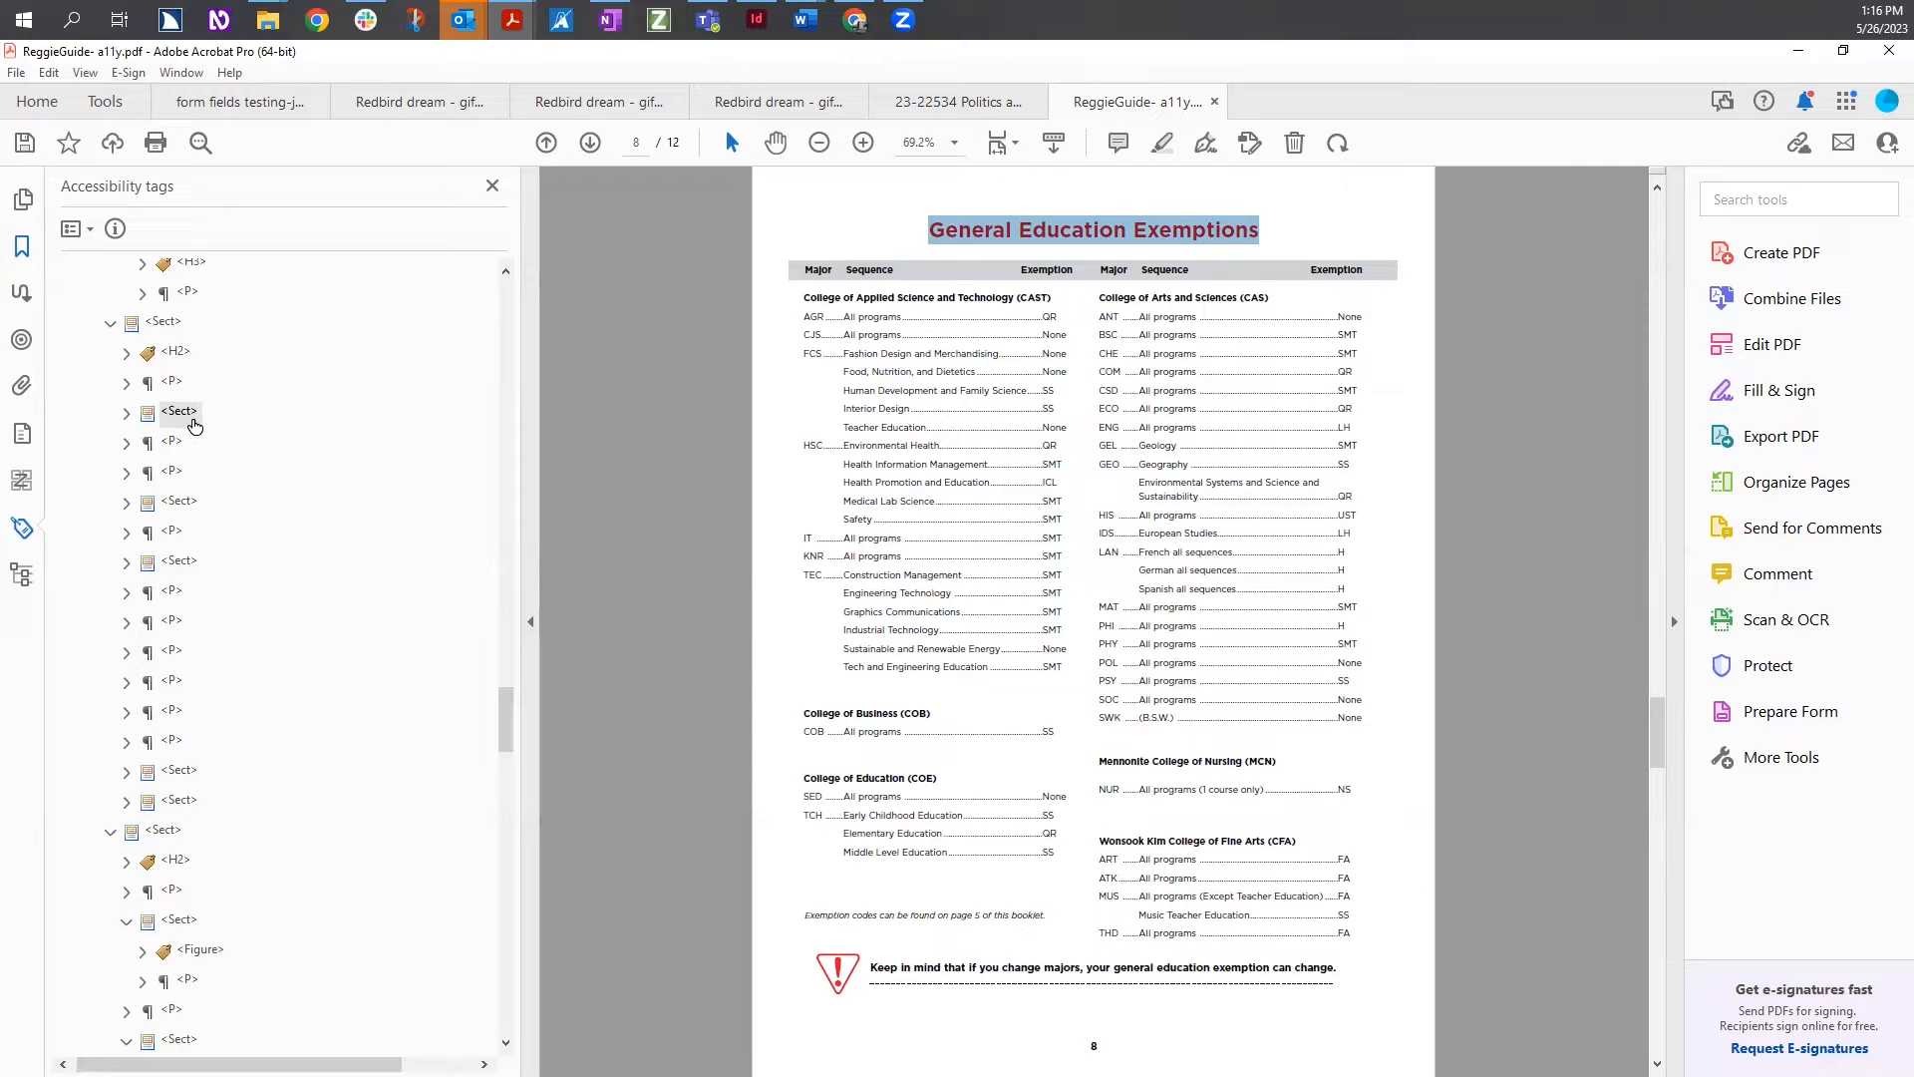
left_click(126, 413)
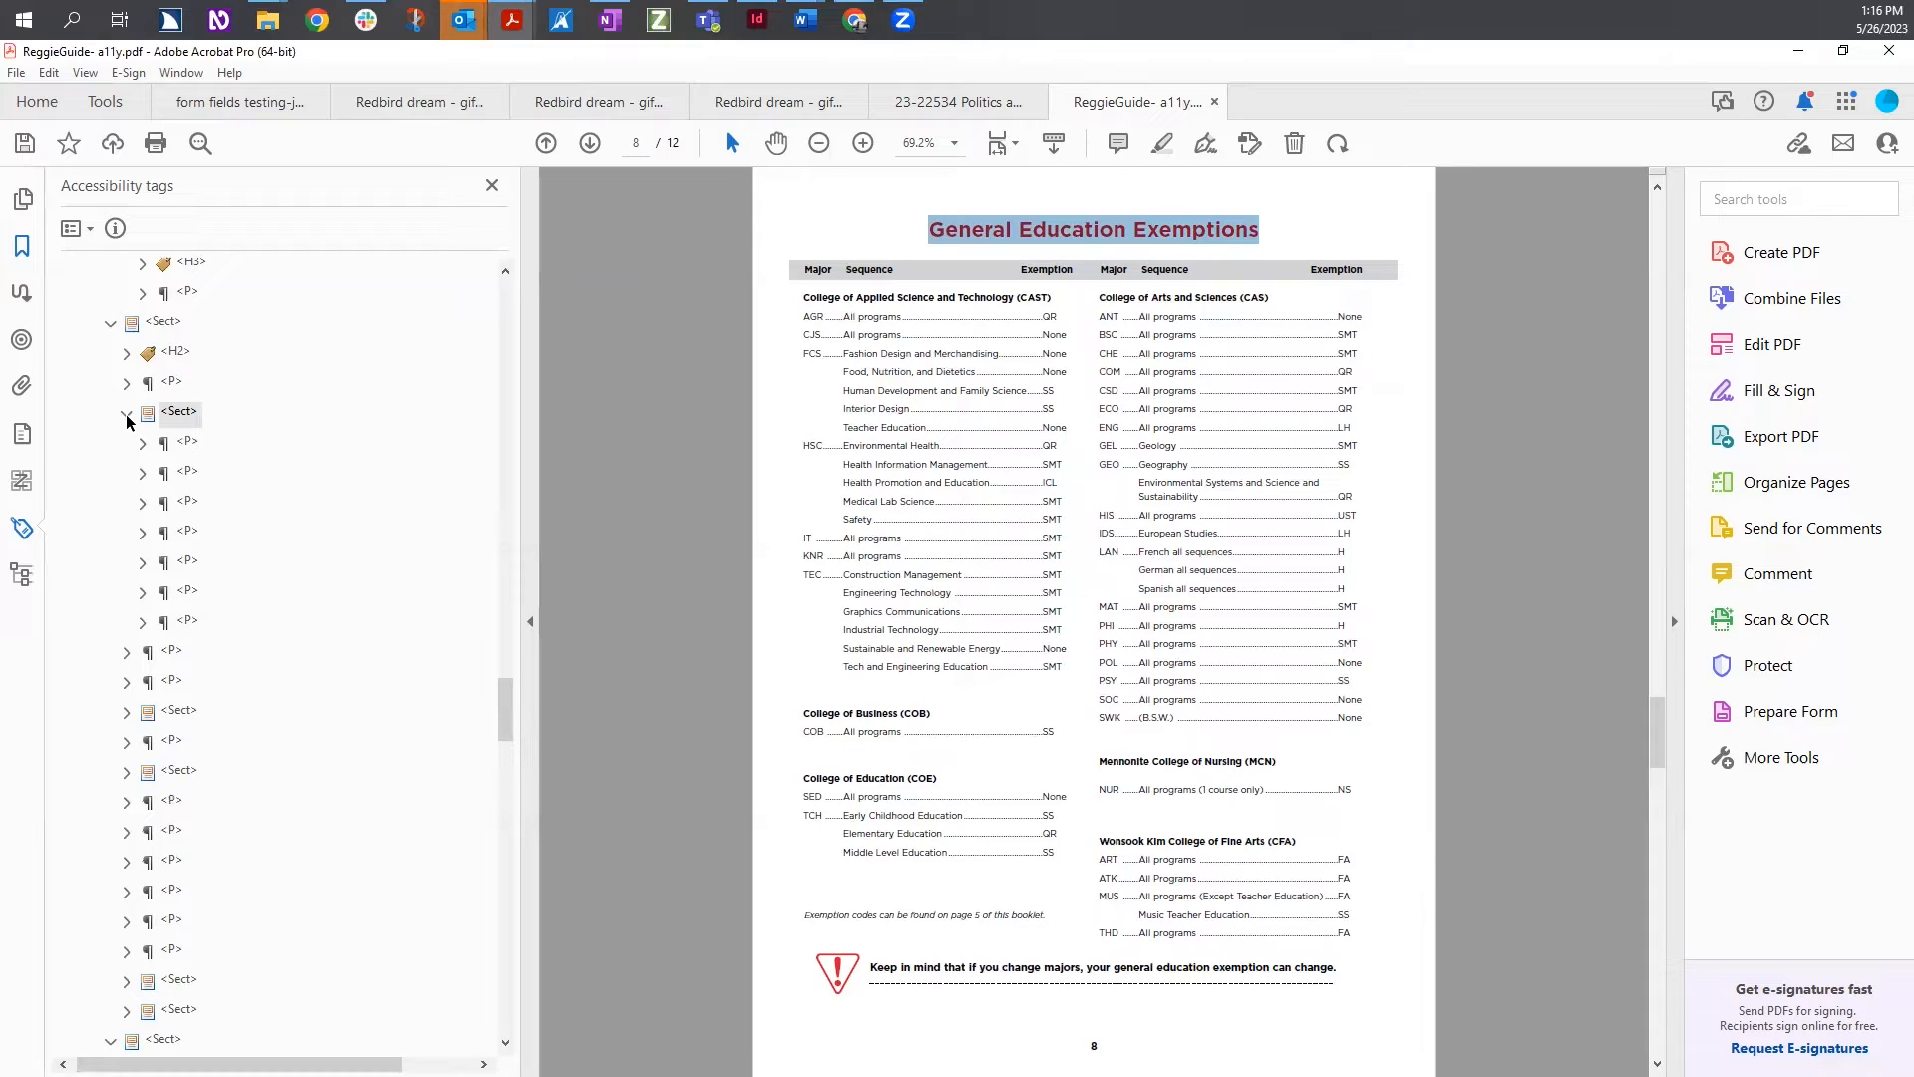
left_click(189, 443)
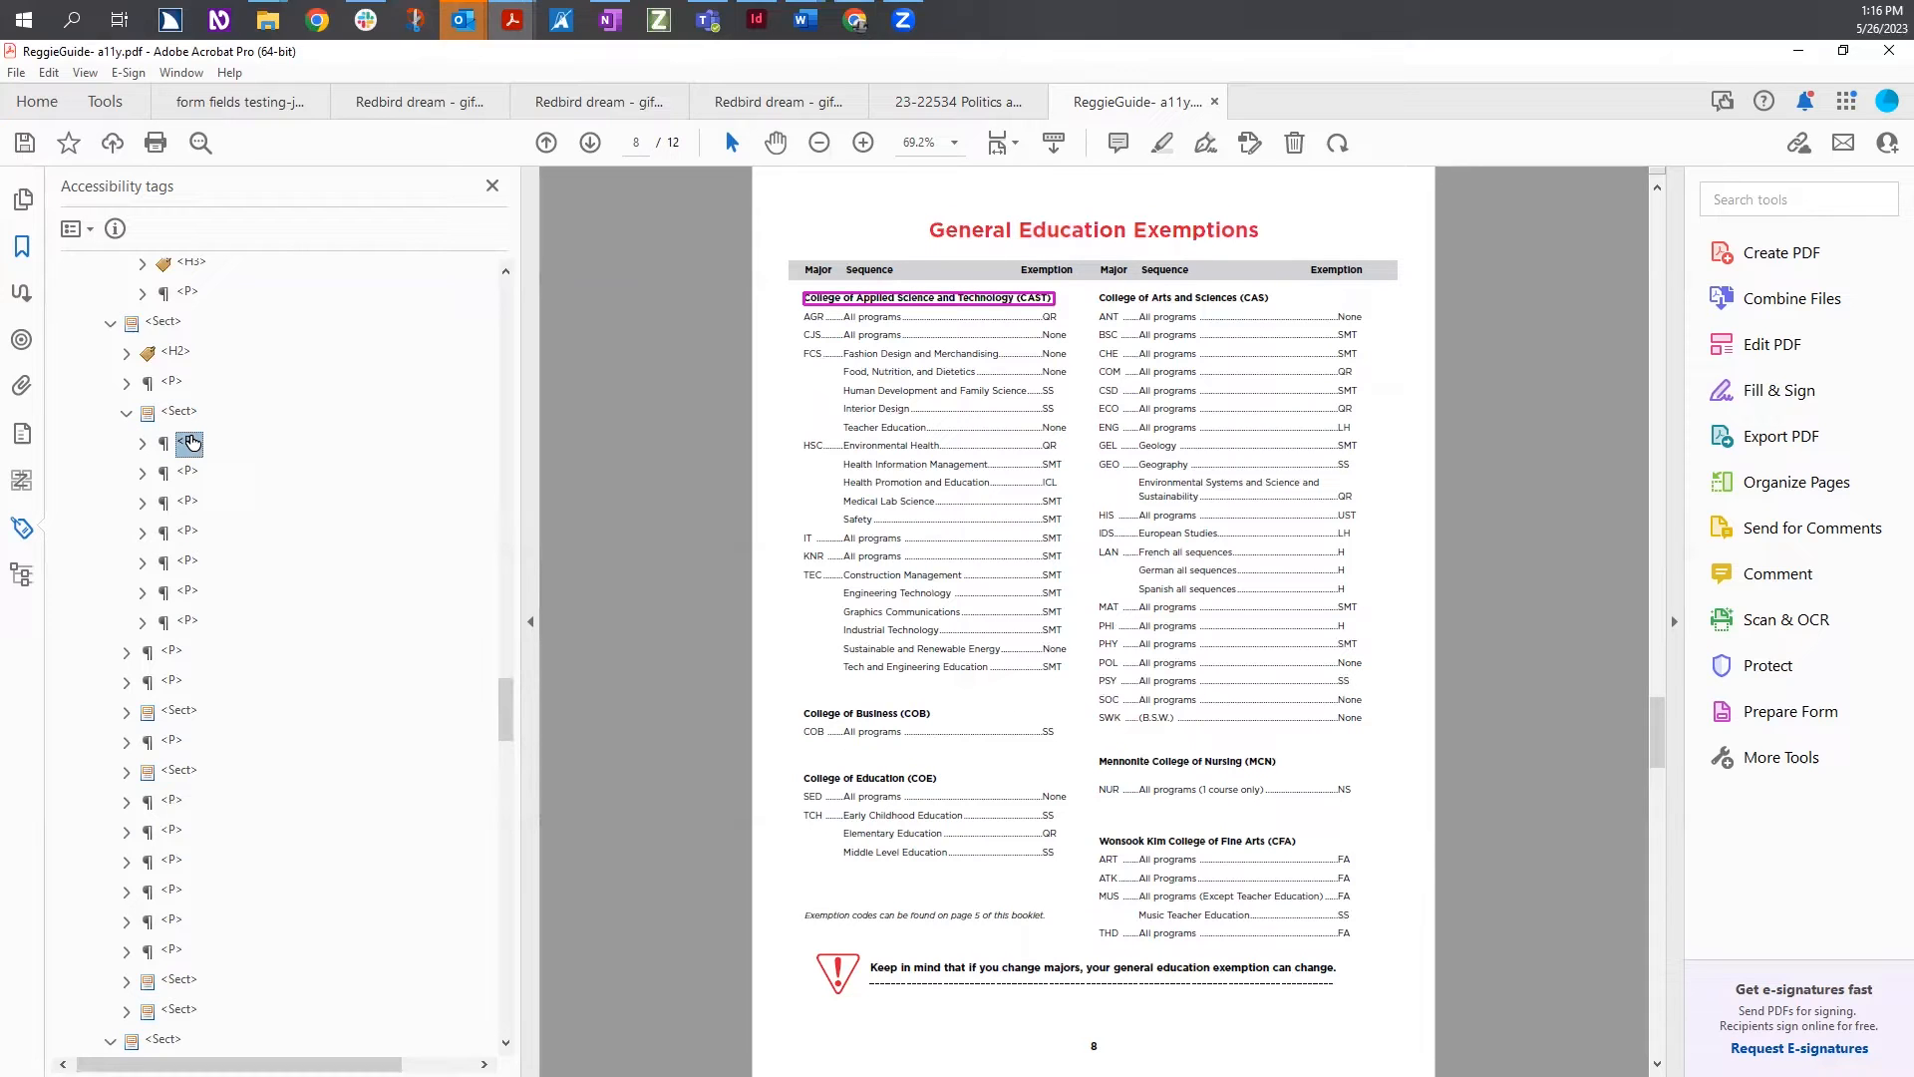
key("Down")
key("Down")
key("Down")
key("Up")
key("Up")
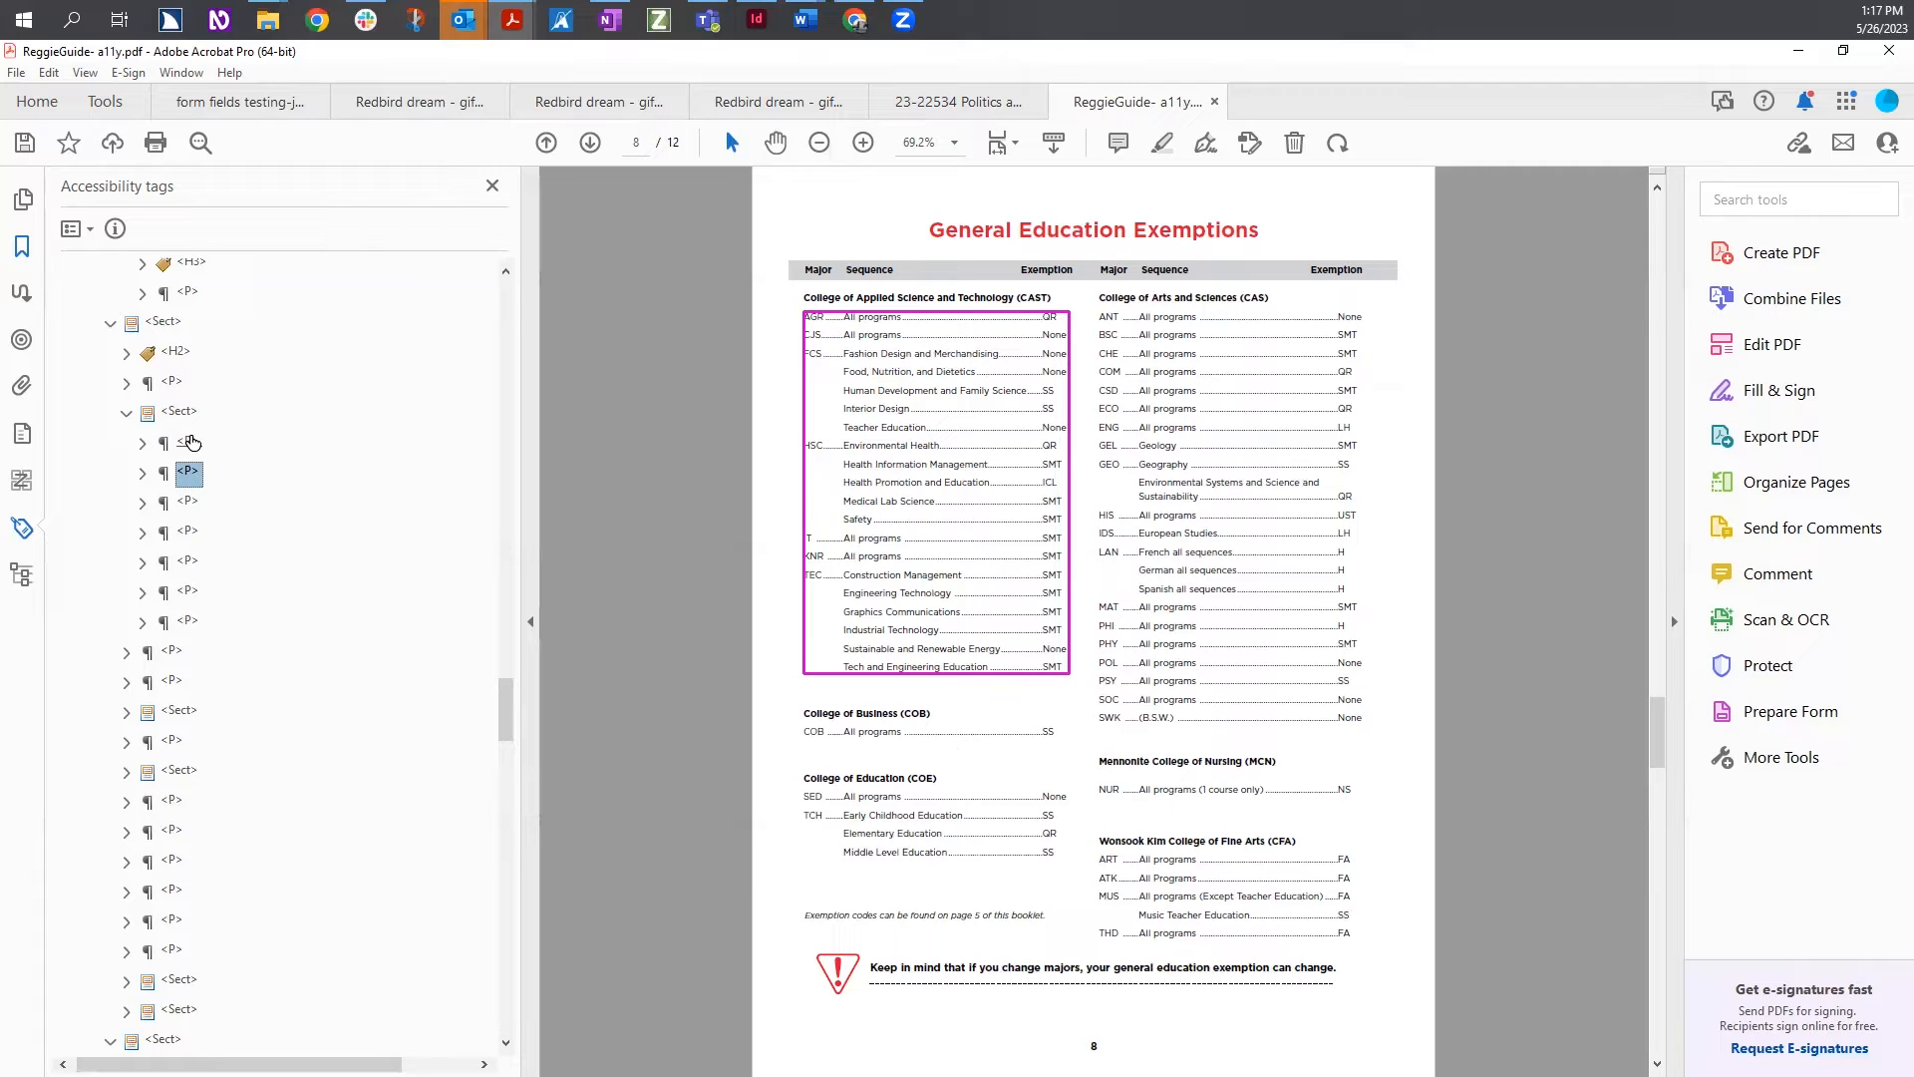
left_click(836, 319)
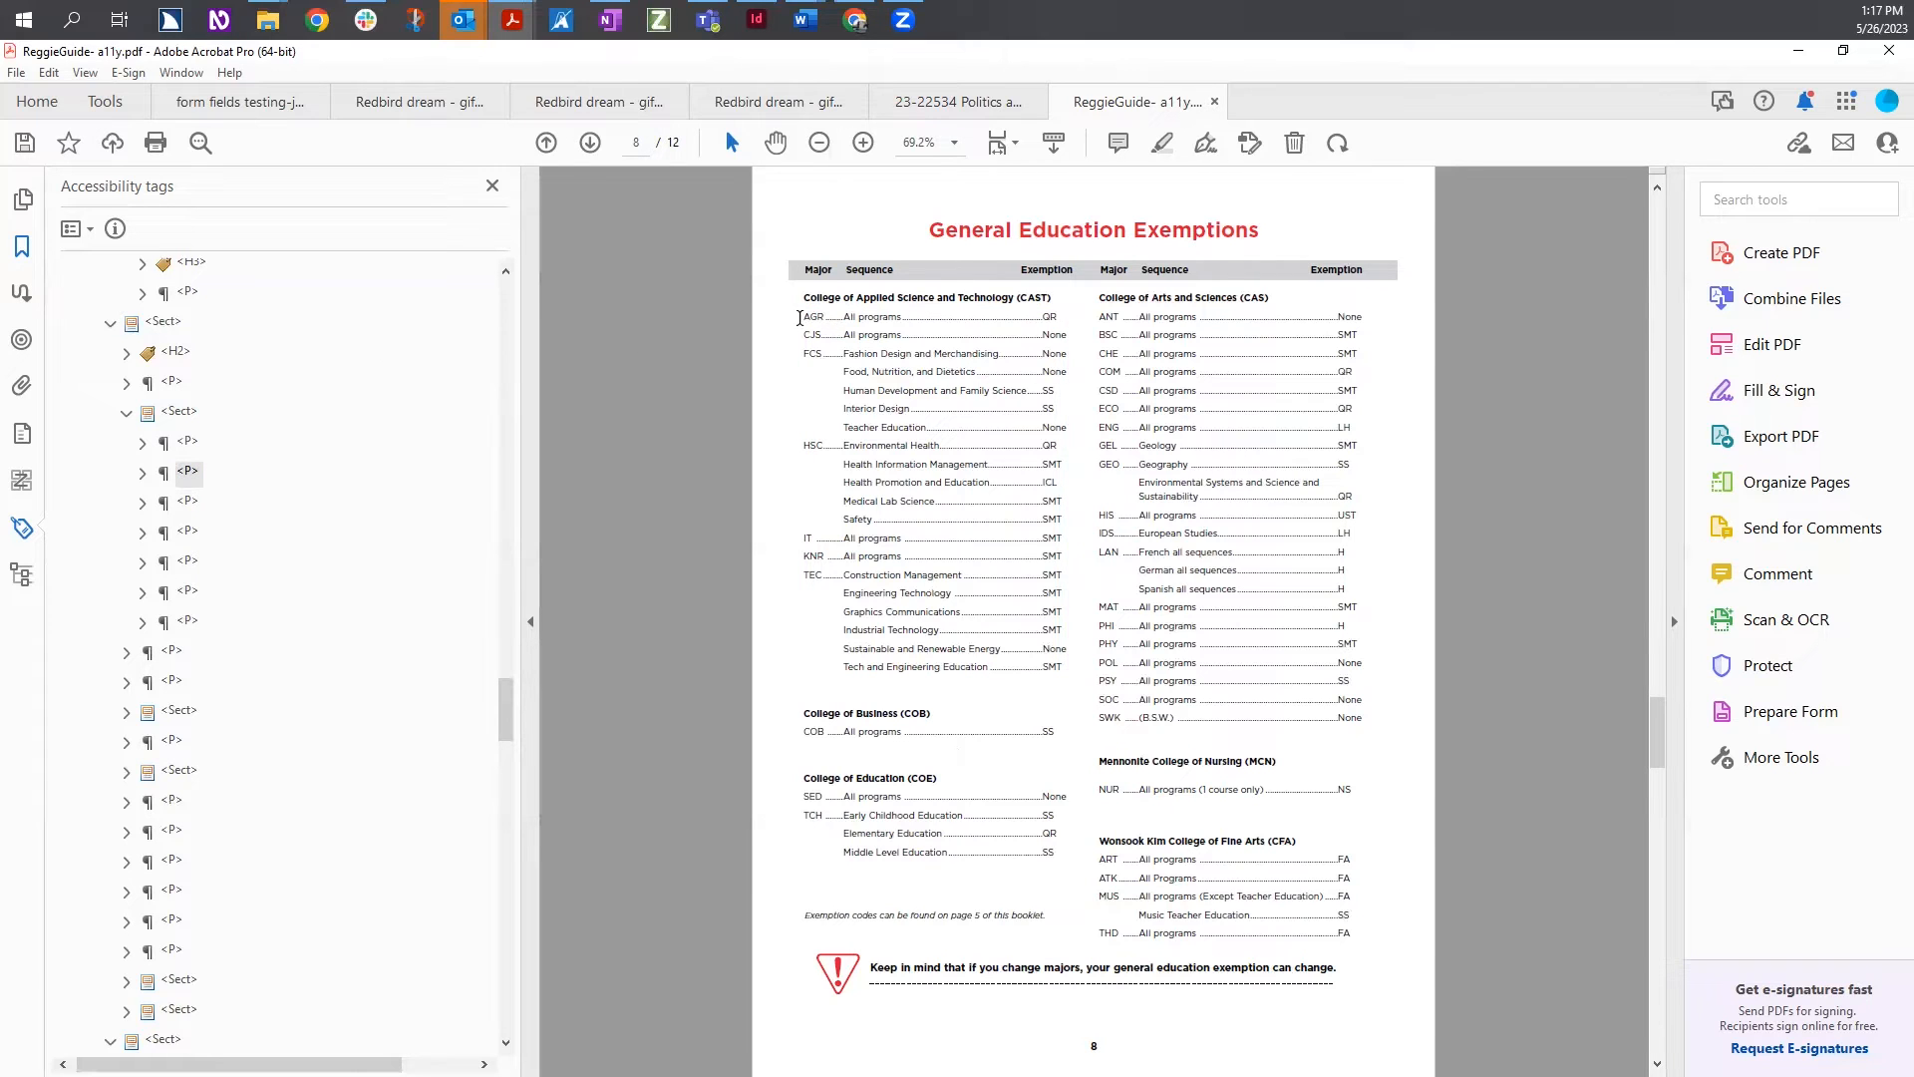
left_click_drag(857, 325, 1065, 654)
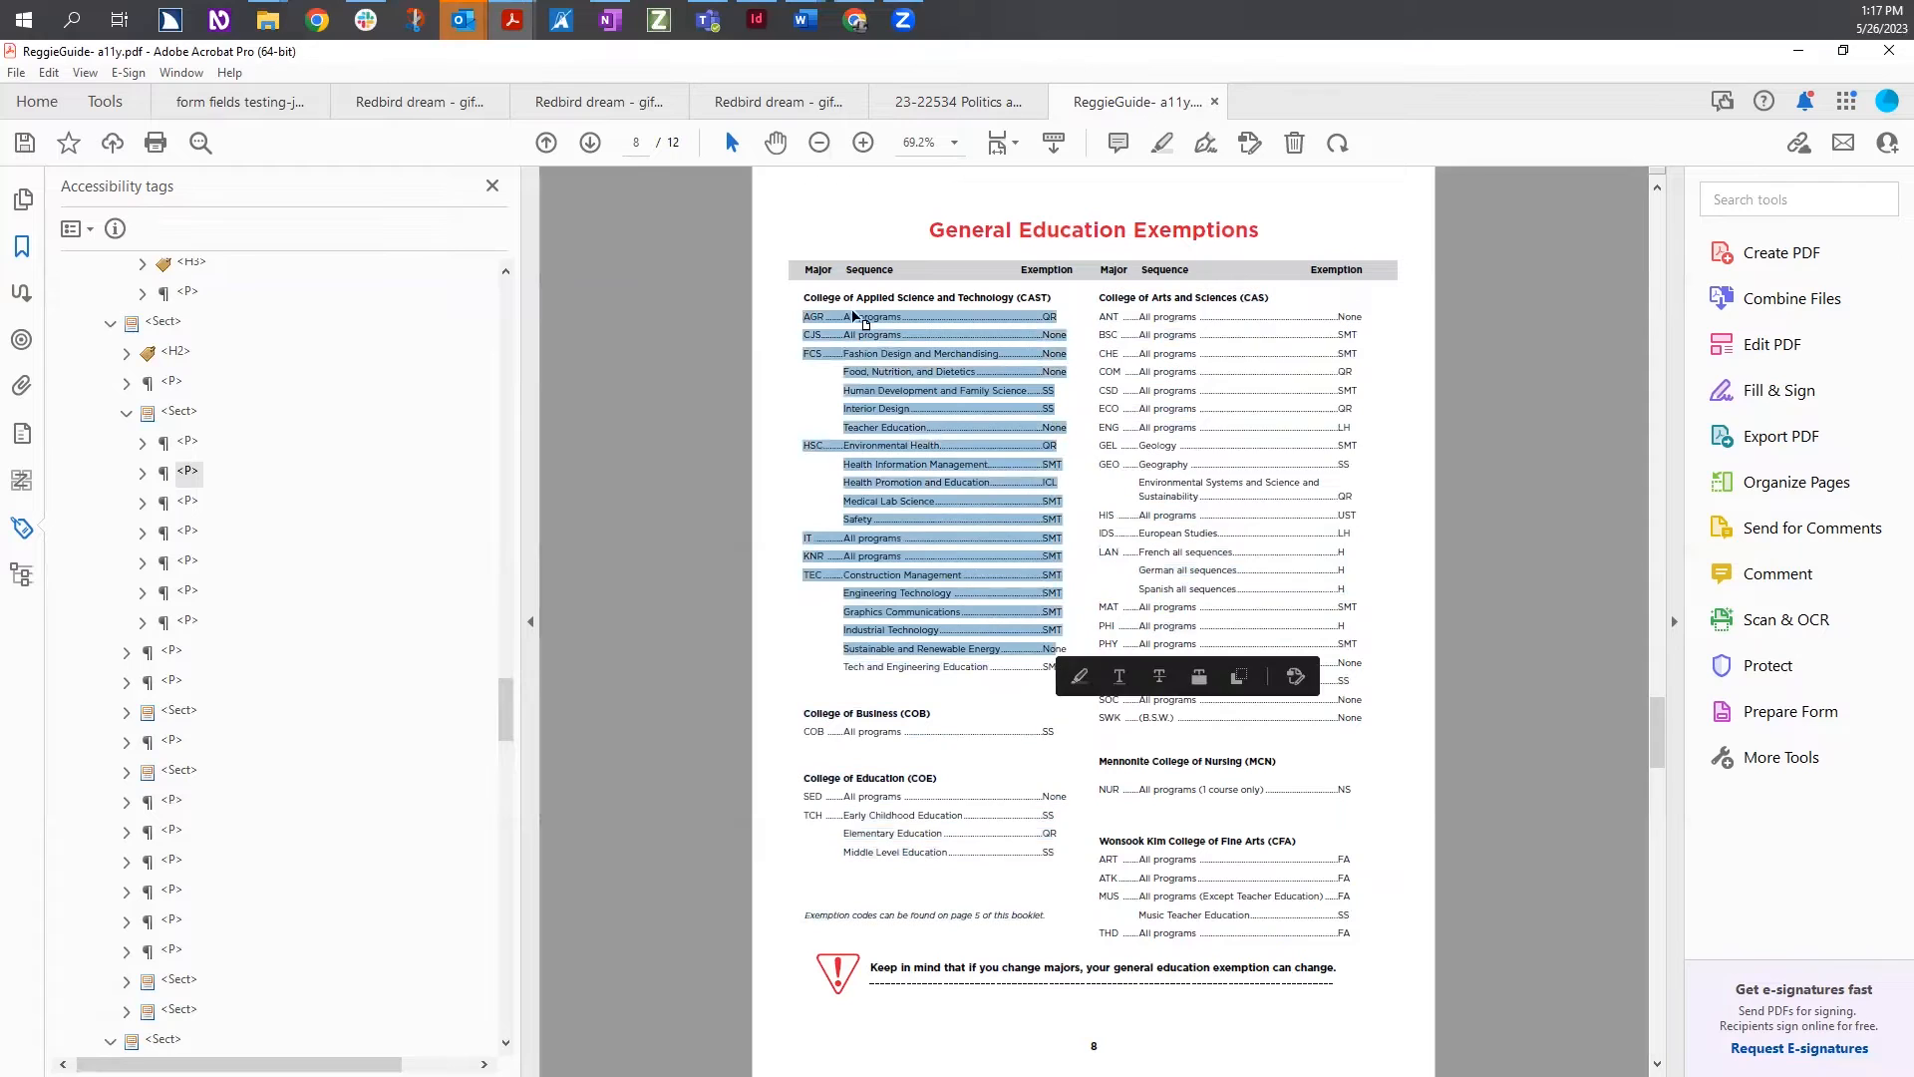
Examine the column-heading paragraph tag and highlight each college's block of programs on page 8, from CAST through Fine Arts
left_click_drag(785, 267, 1388, 274)
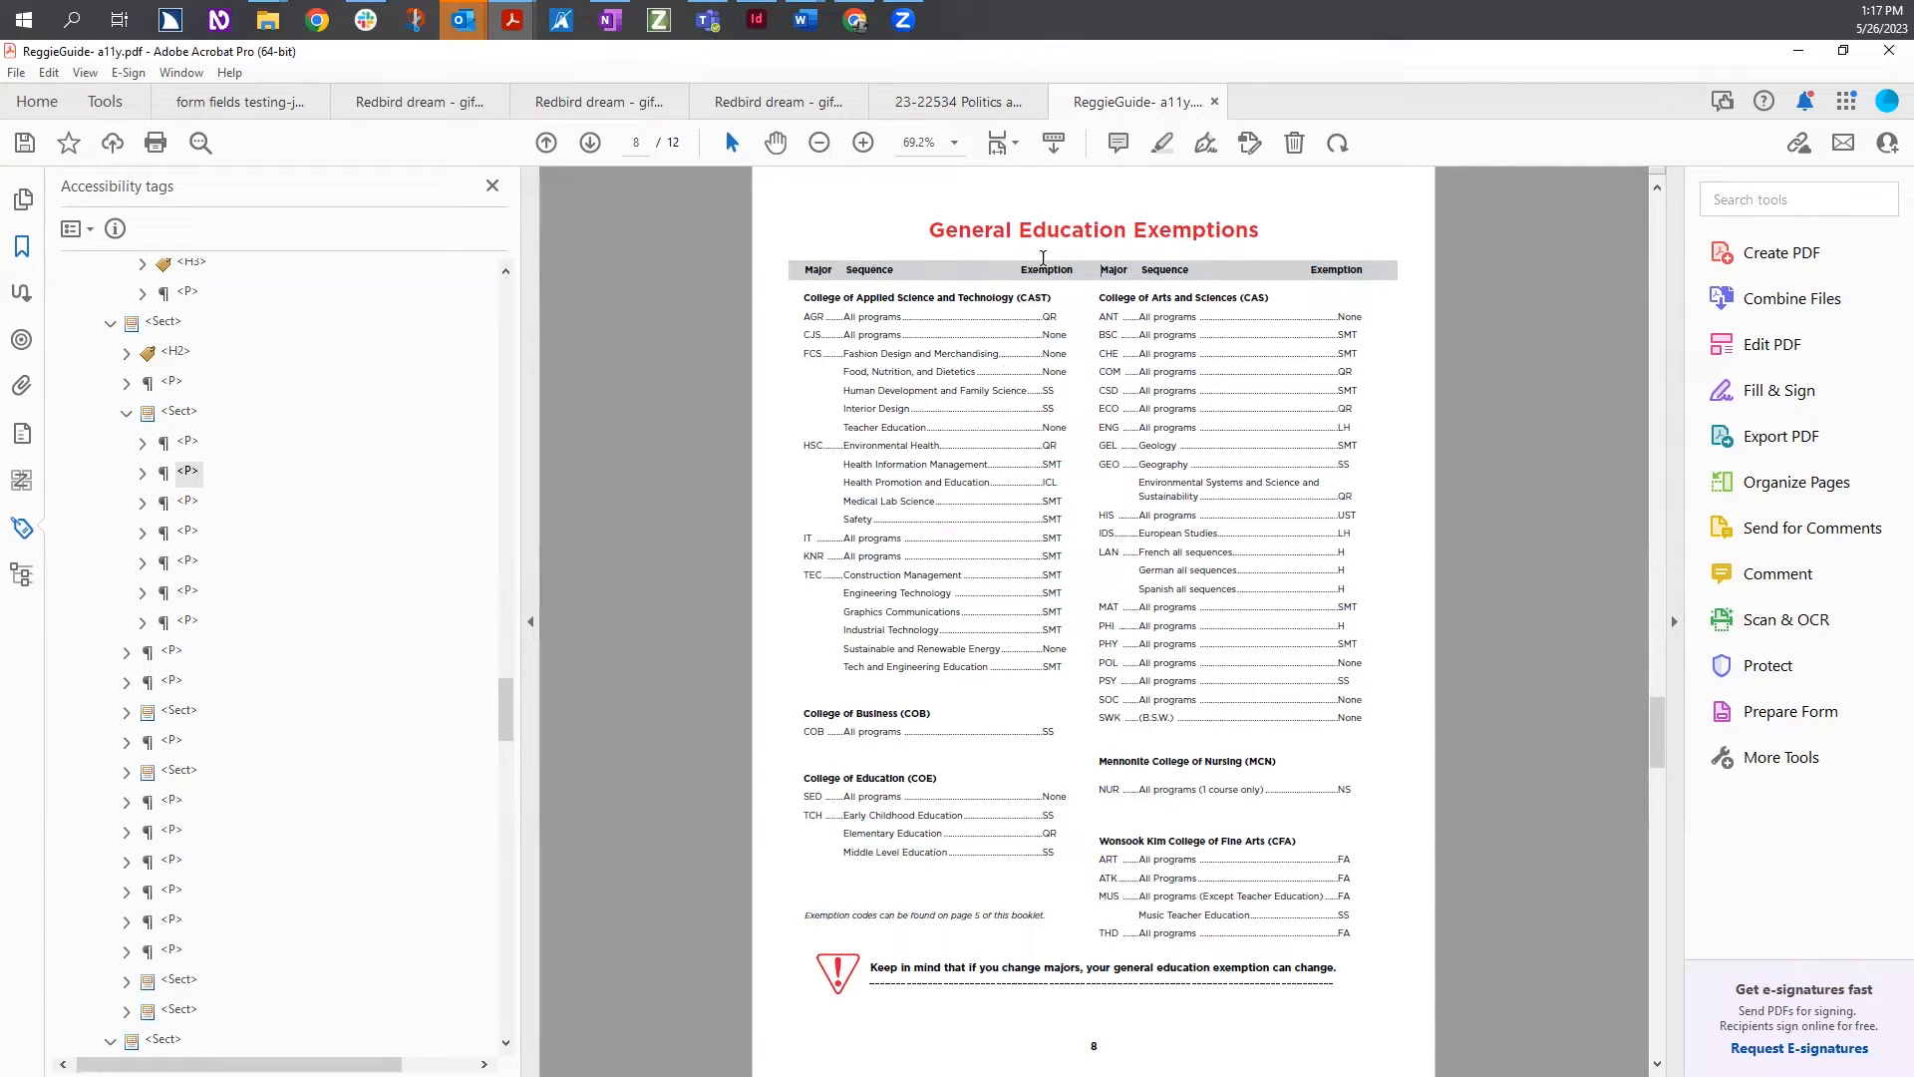
left_click_drag(801, 297, 1047, 298)
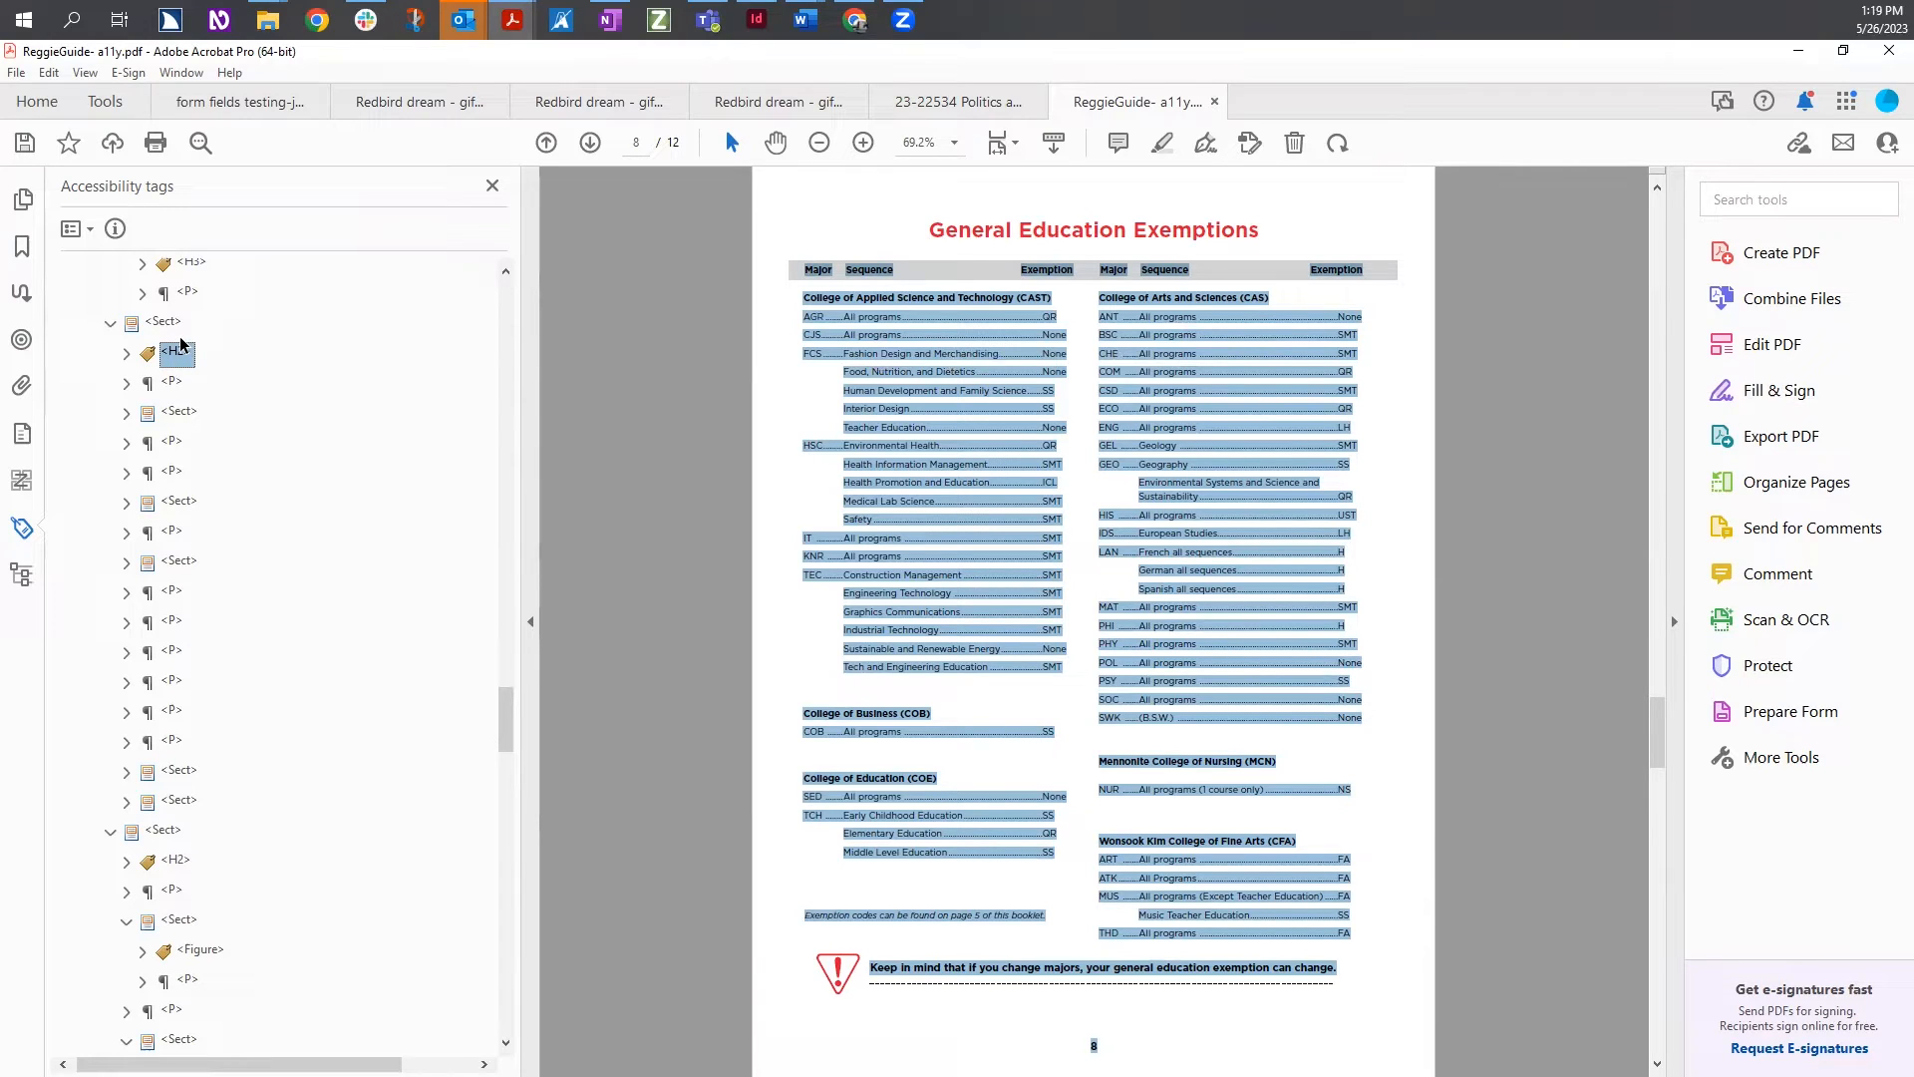
left_click(974, 315)
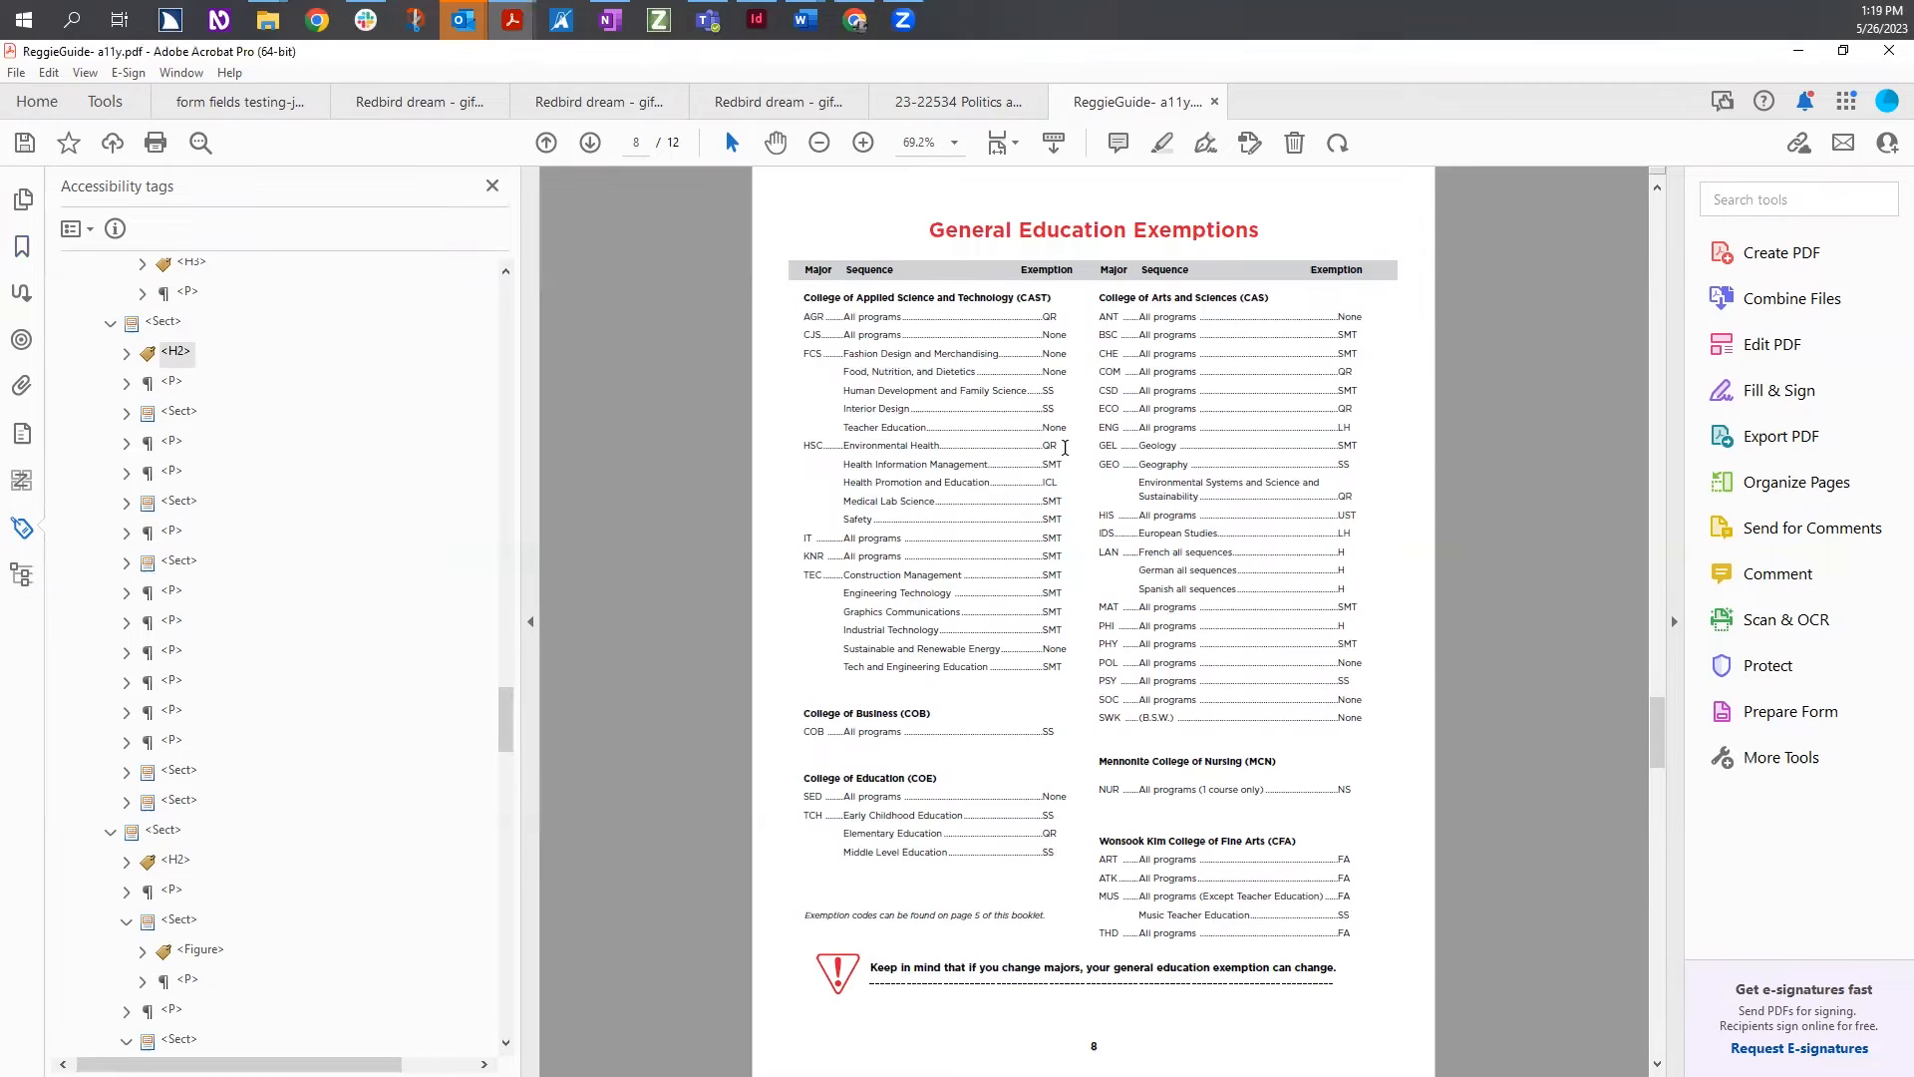
left_click(198, 372)
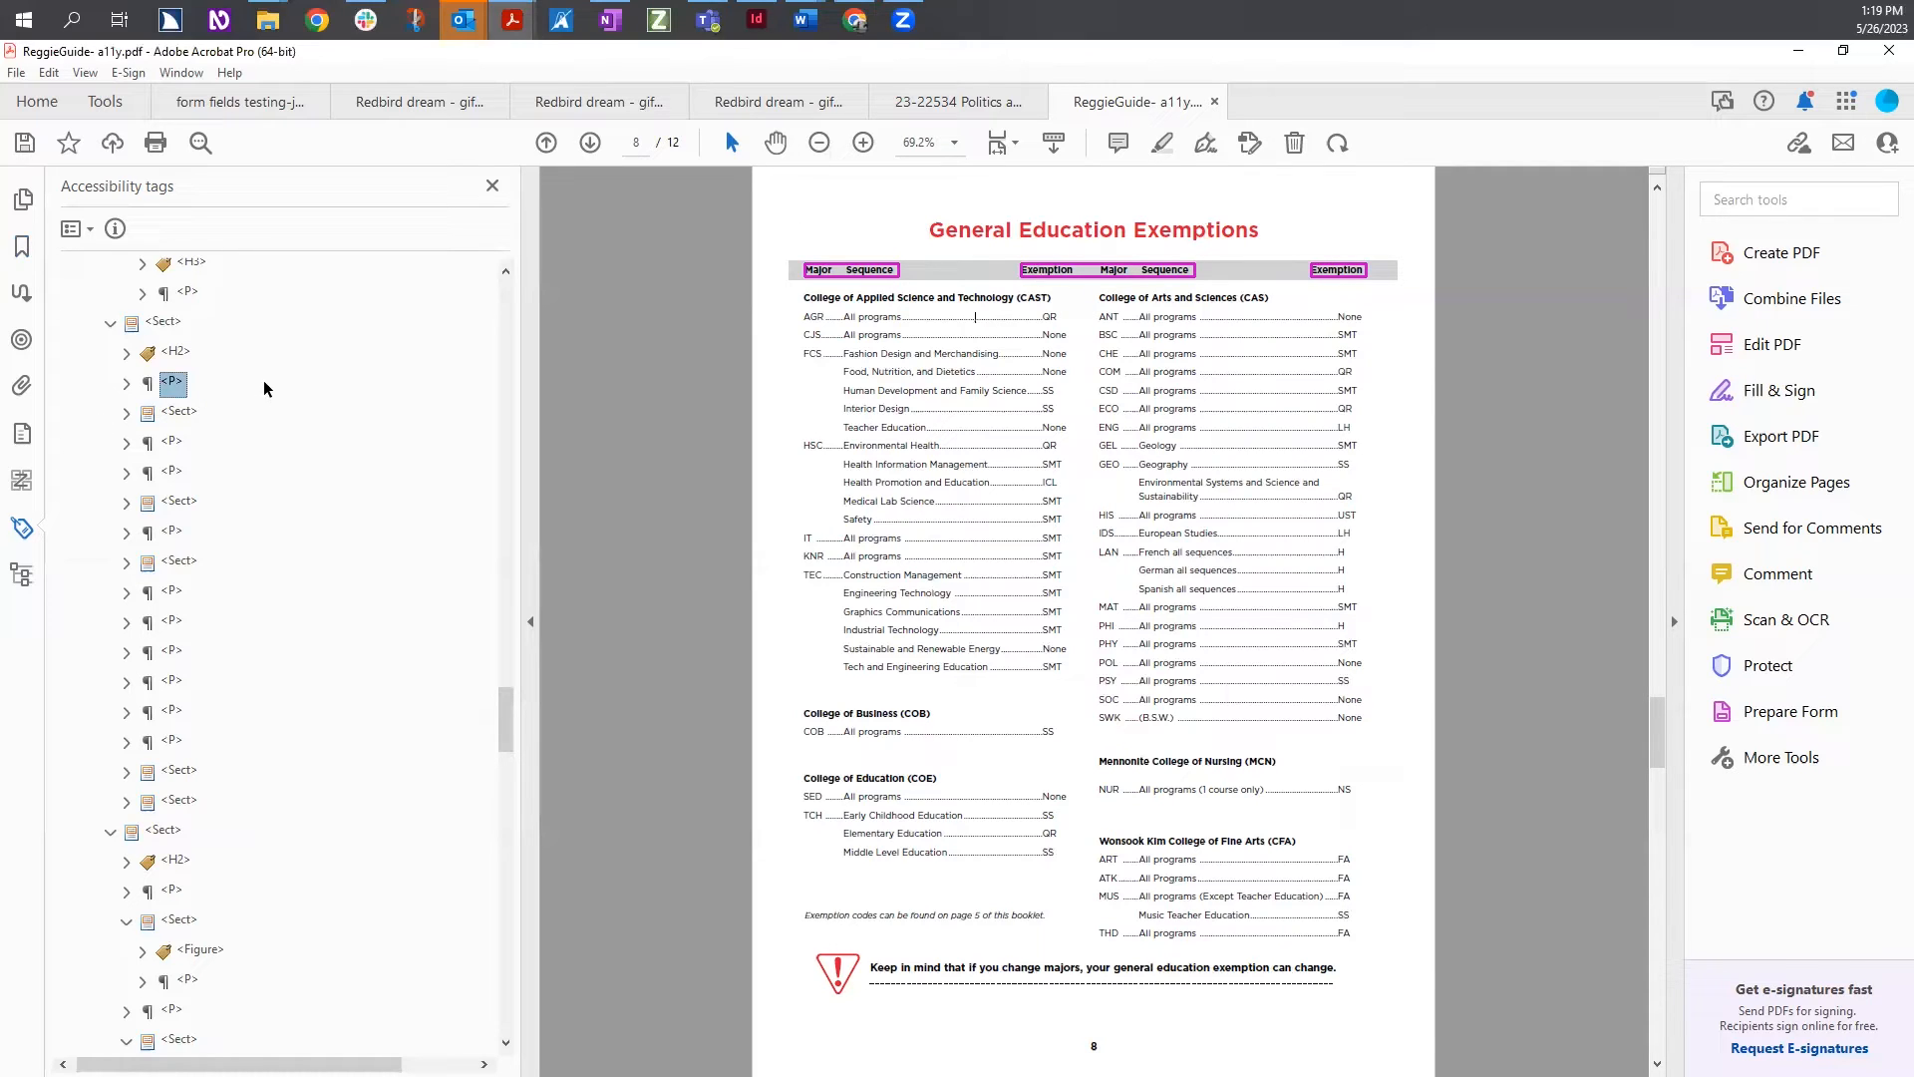
left_click_drag(803, 299, 1065, 678)
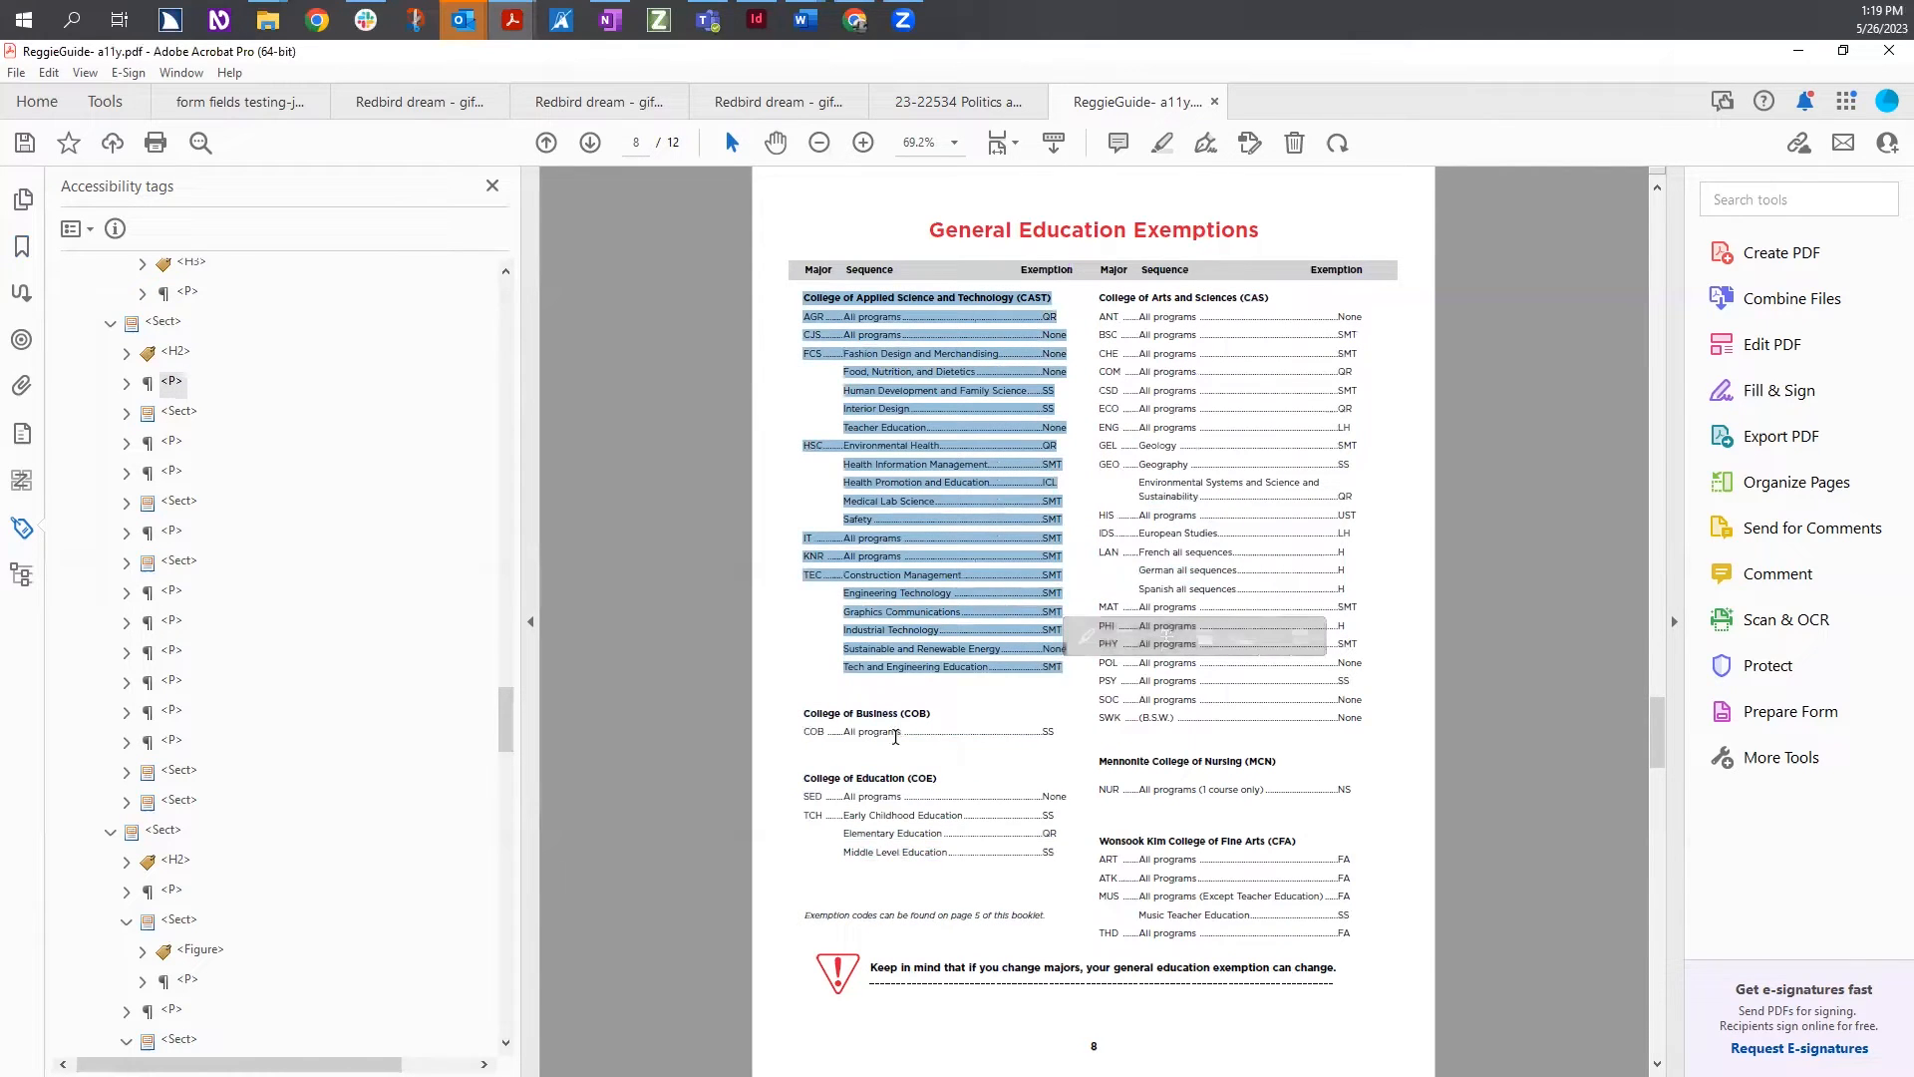
left_click_drag(801, 711, 1055, 735)
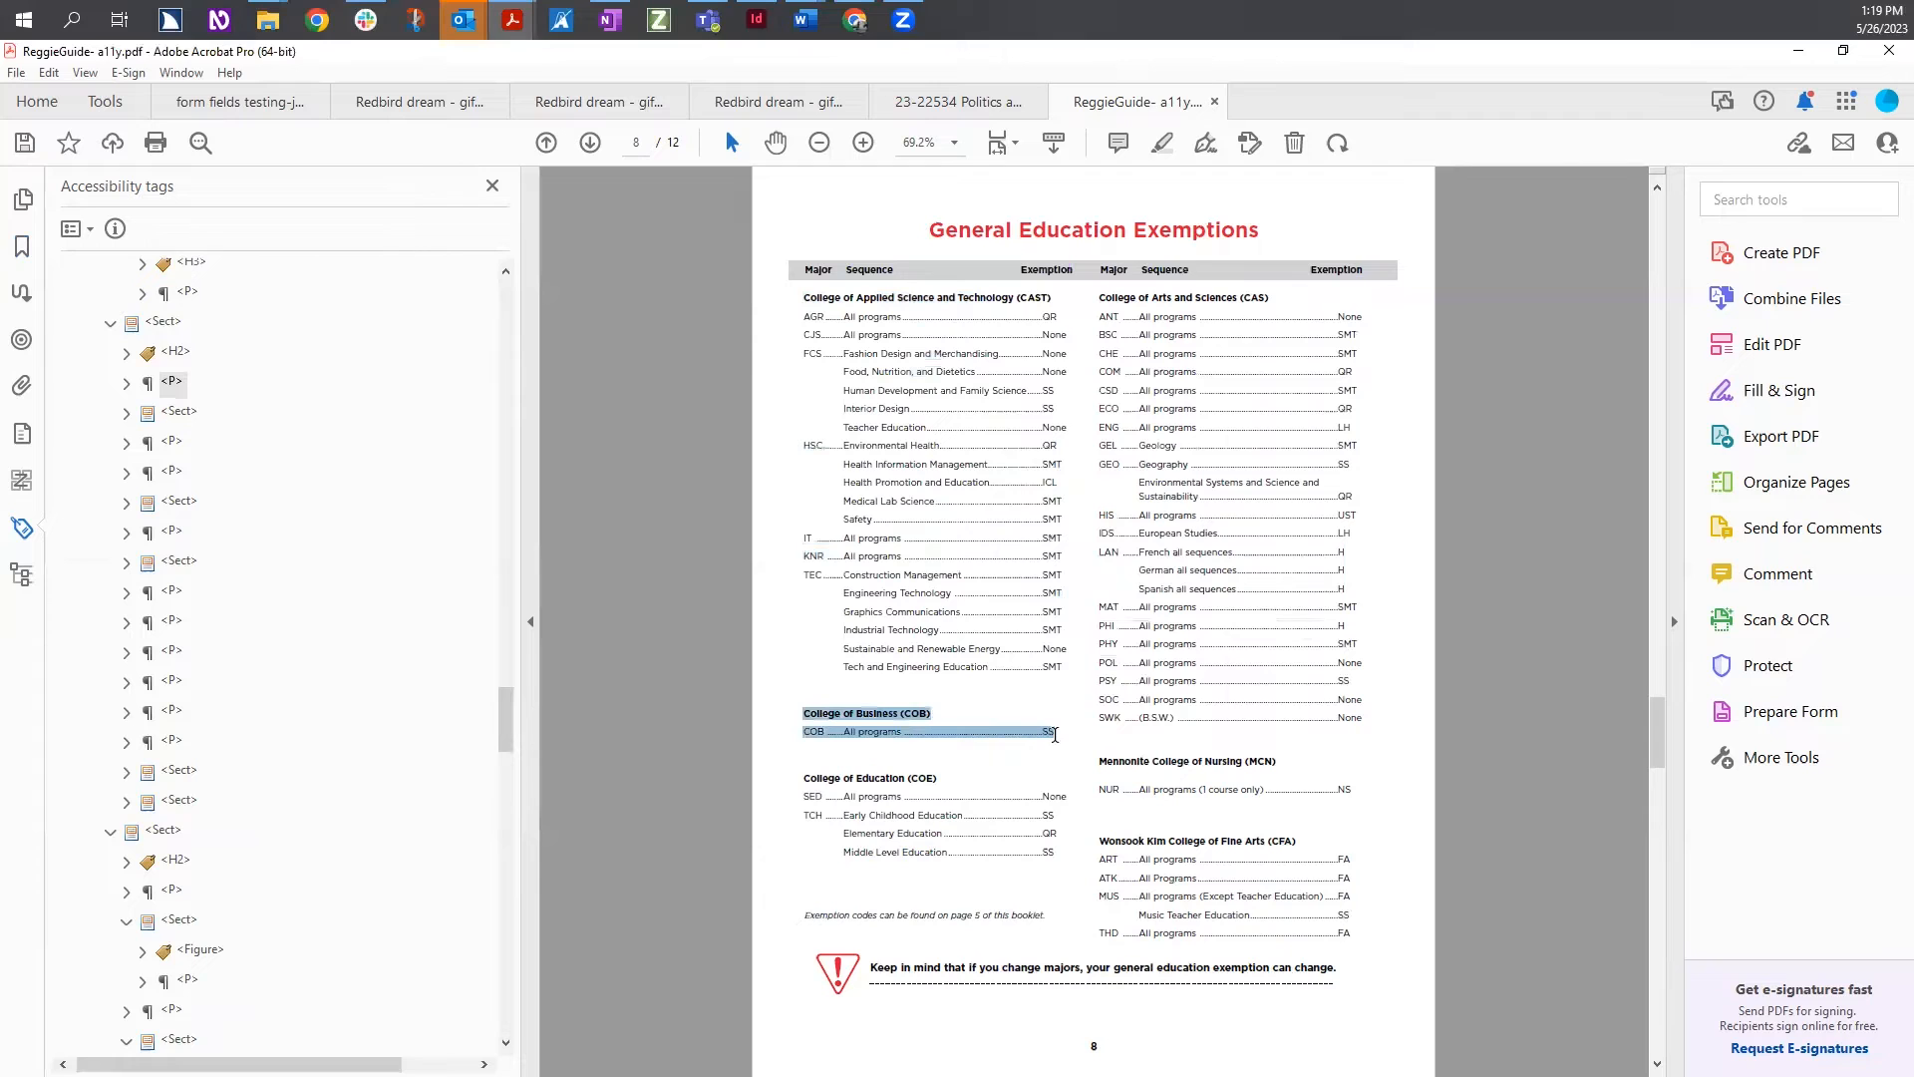
left_click_drag(802, 777, 1071, 866)
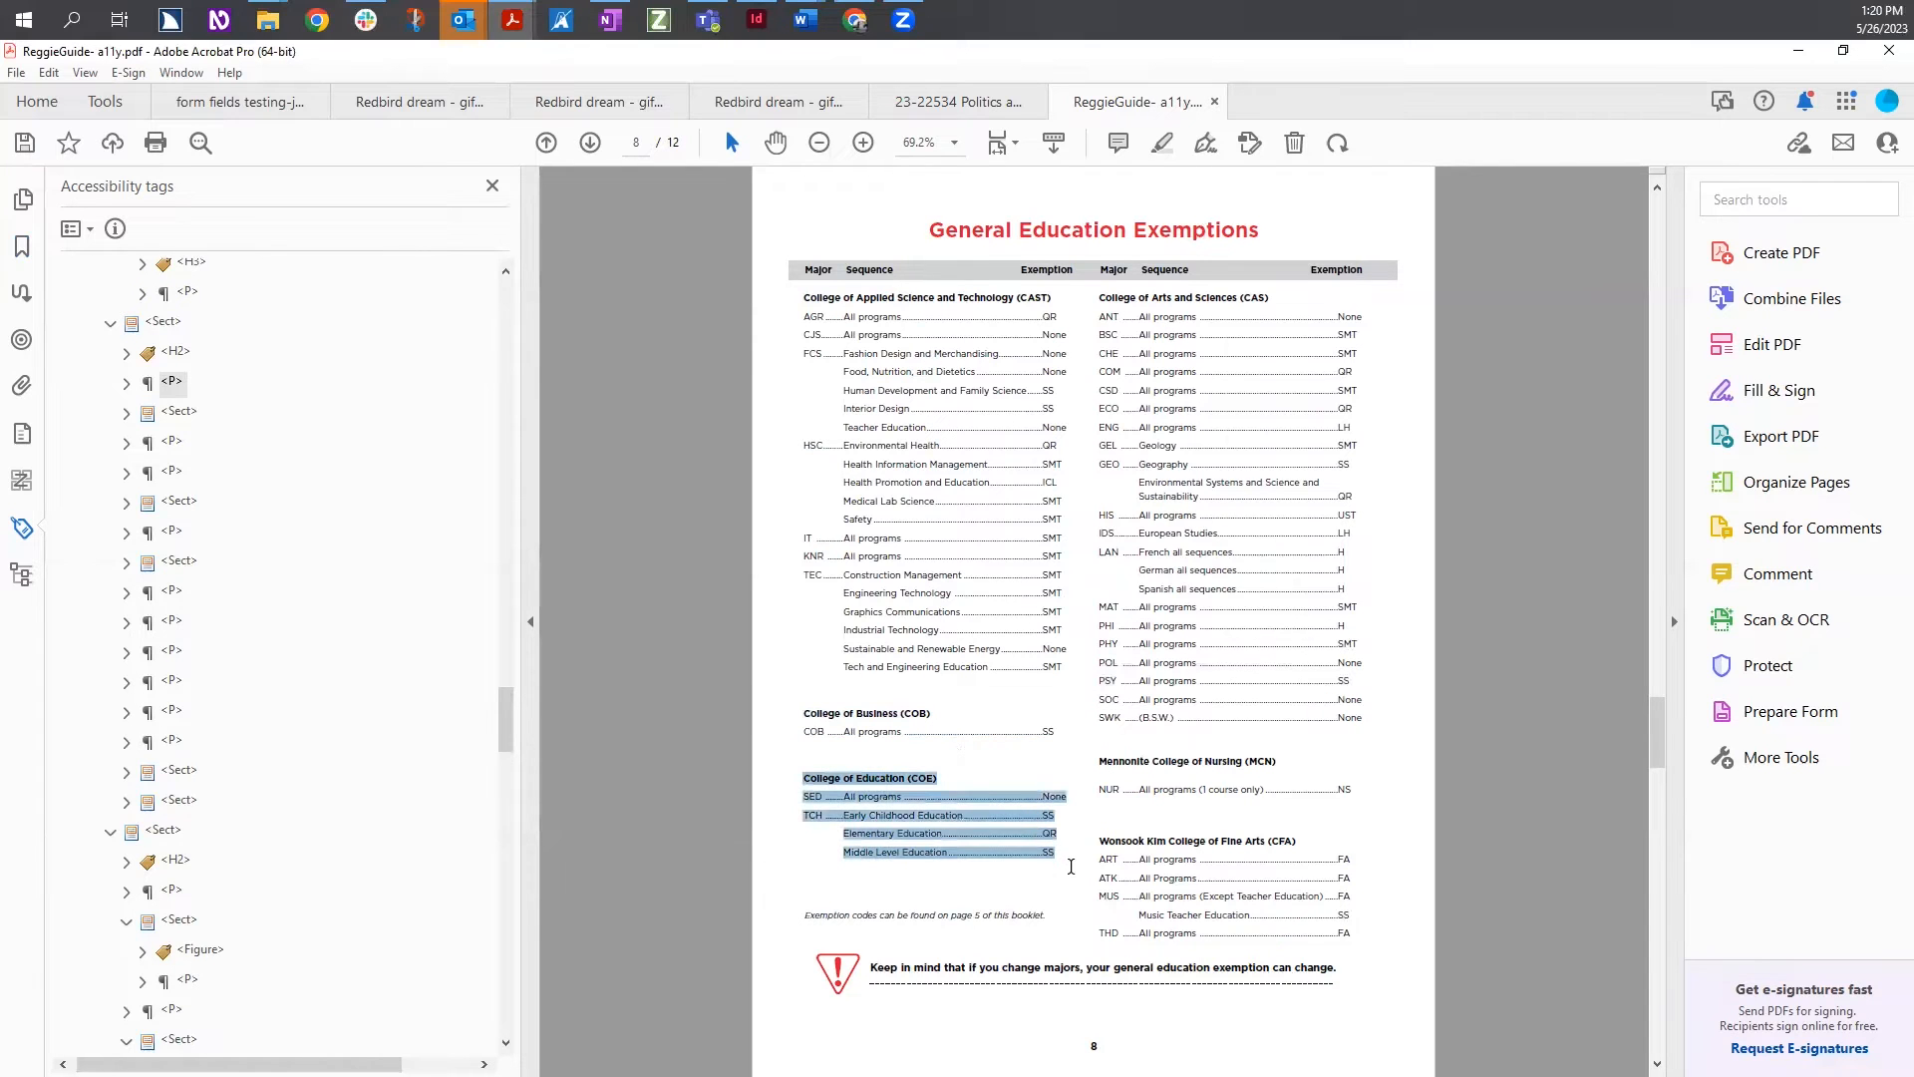
left_click_drag(1097, 297, 1381, 720)
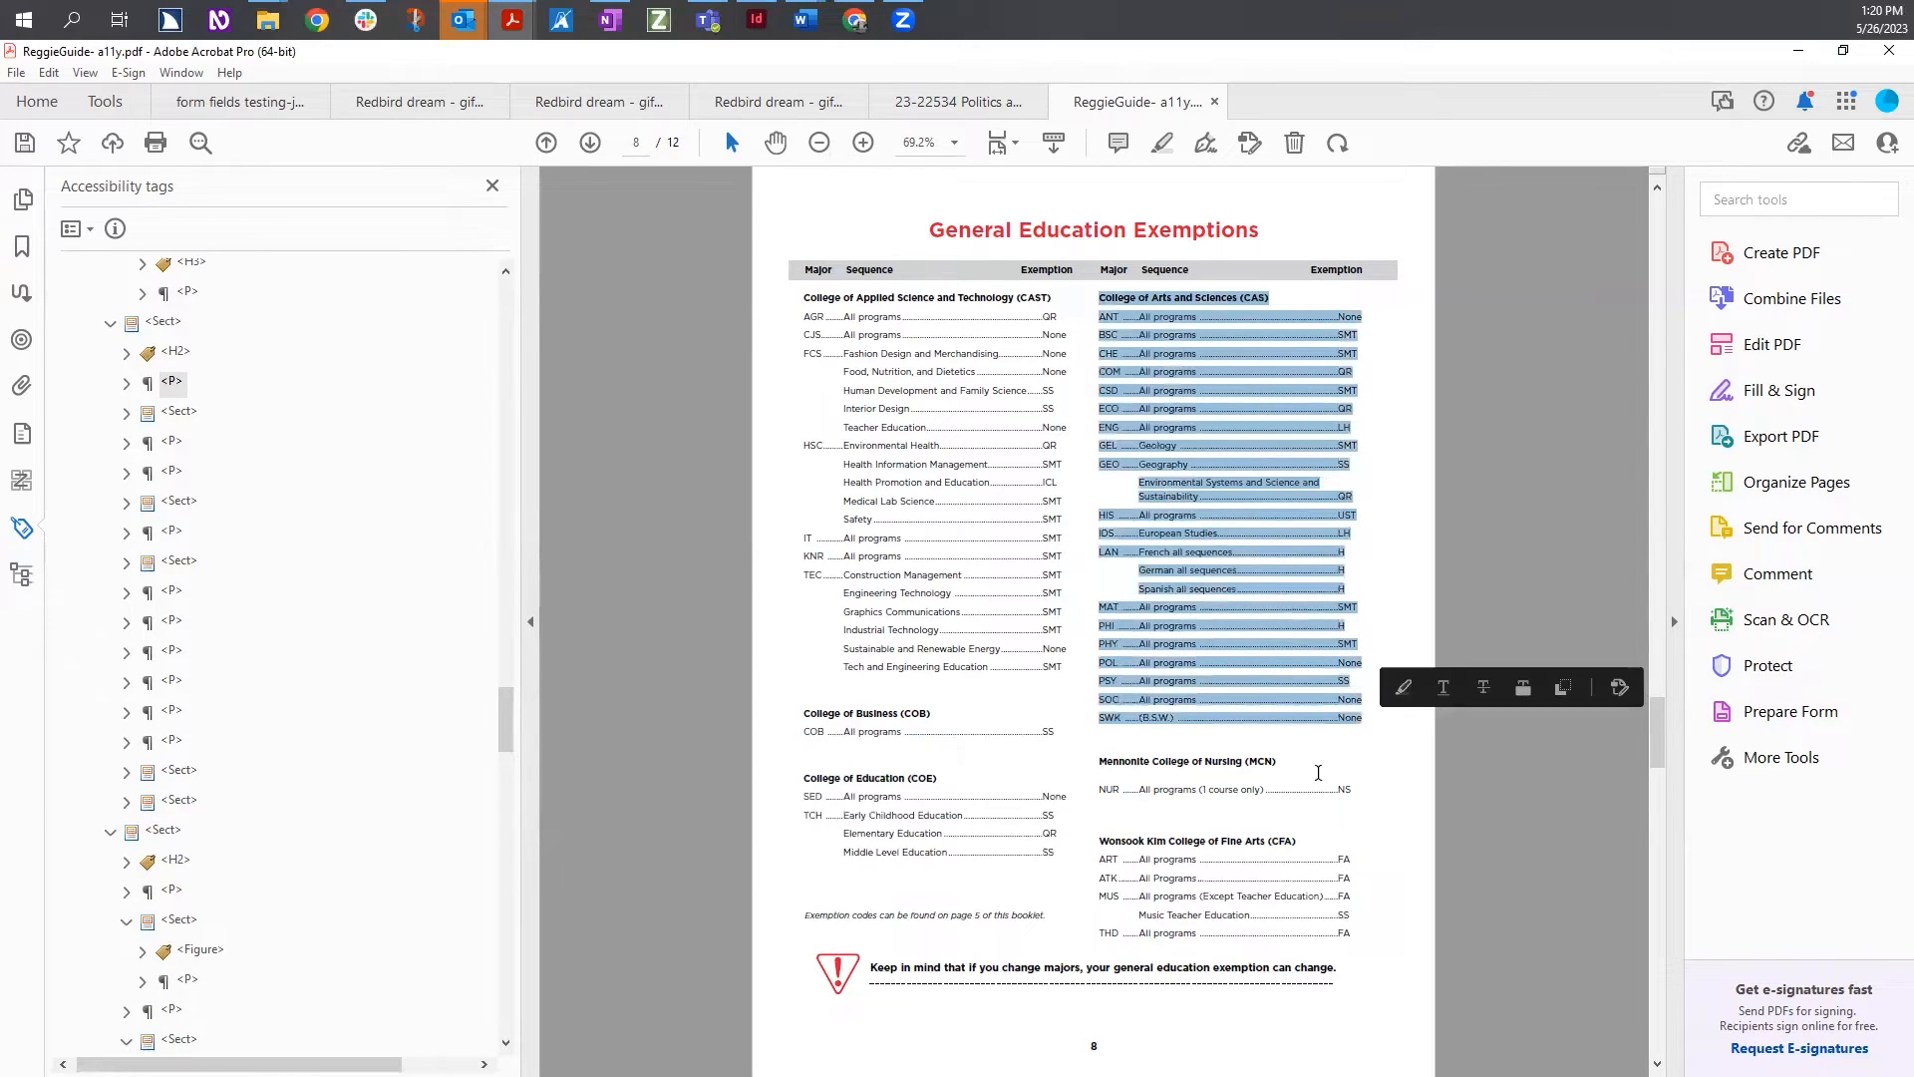
left_click_drag(1098, 758, 1354, 794)
left_click_drag(1099, 840, 1354, 936)
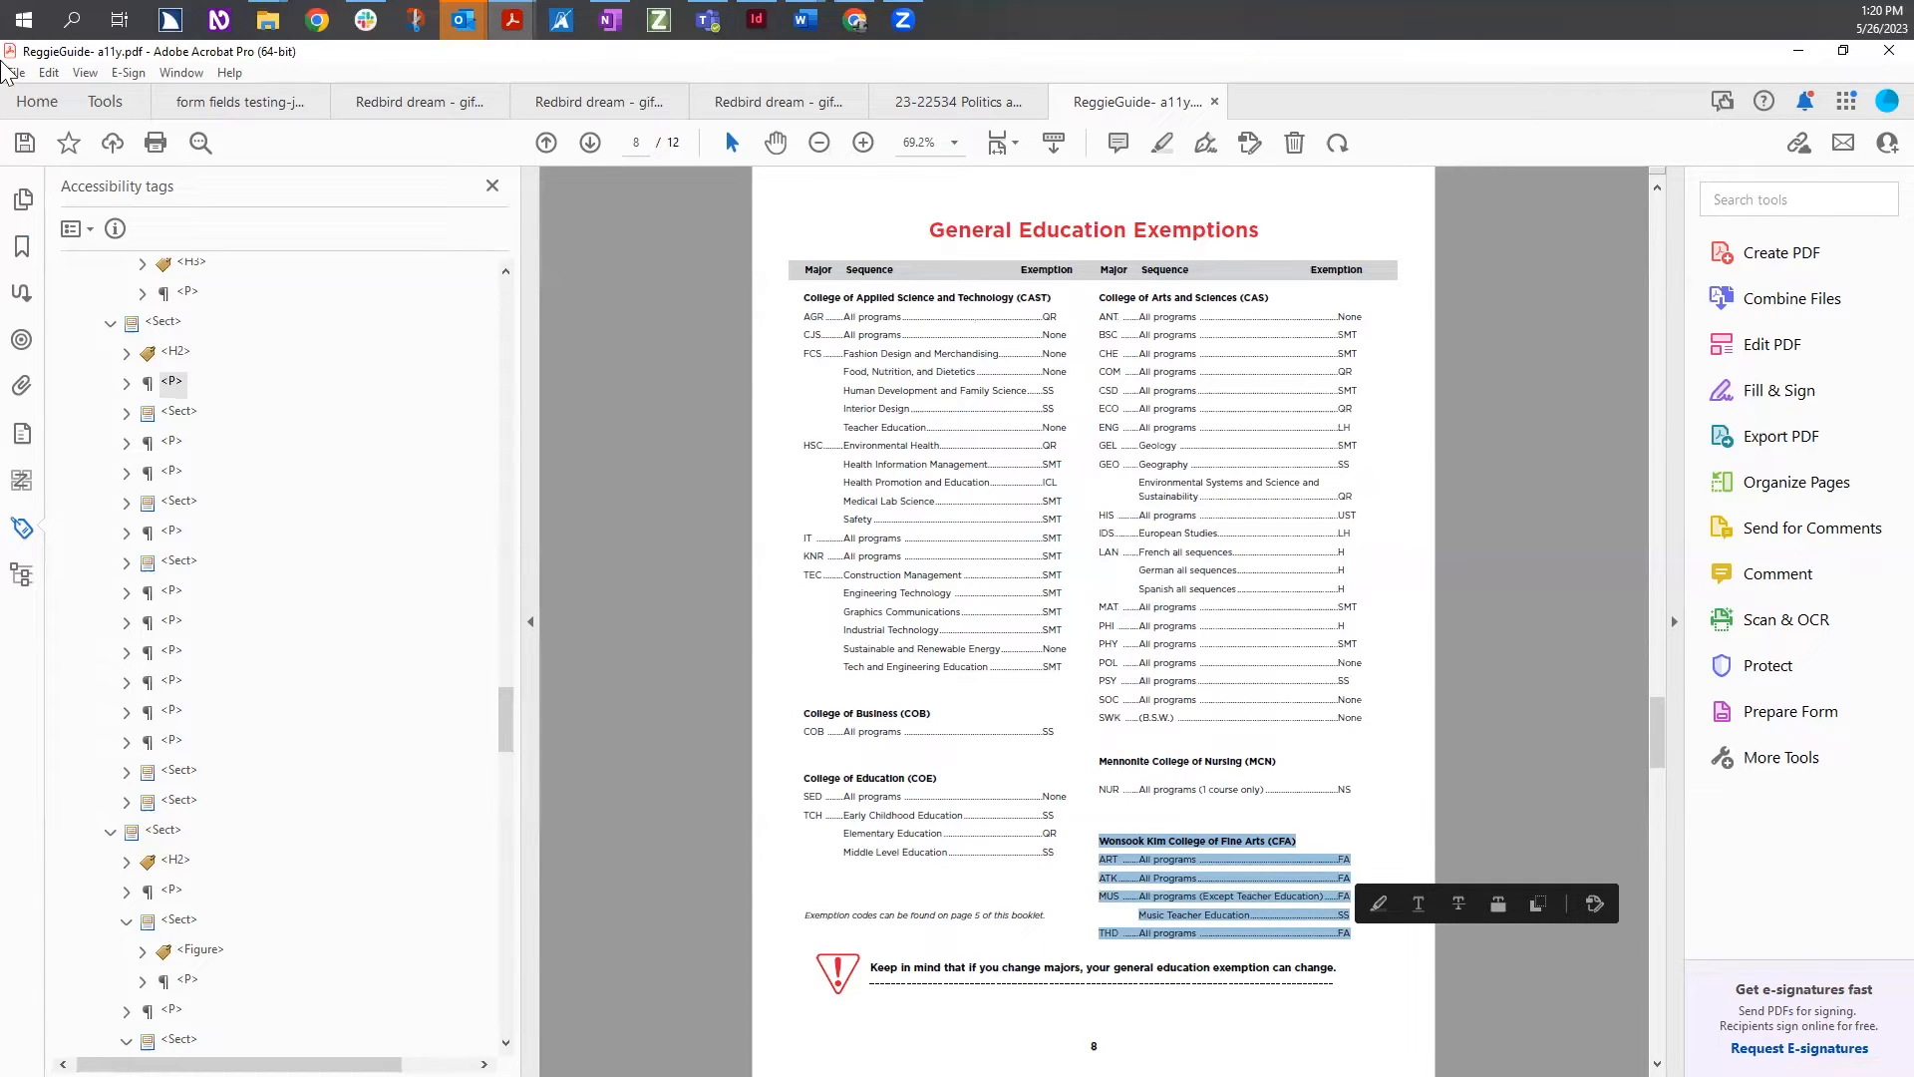
Create a new Table tag titled CAST directly after the General Education Exemptions H2 tag
left_click(175, 354)
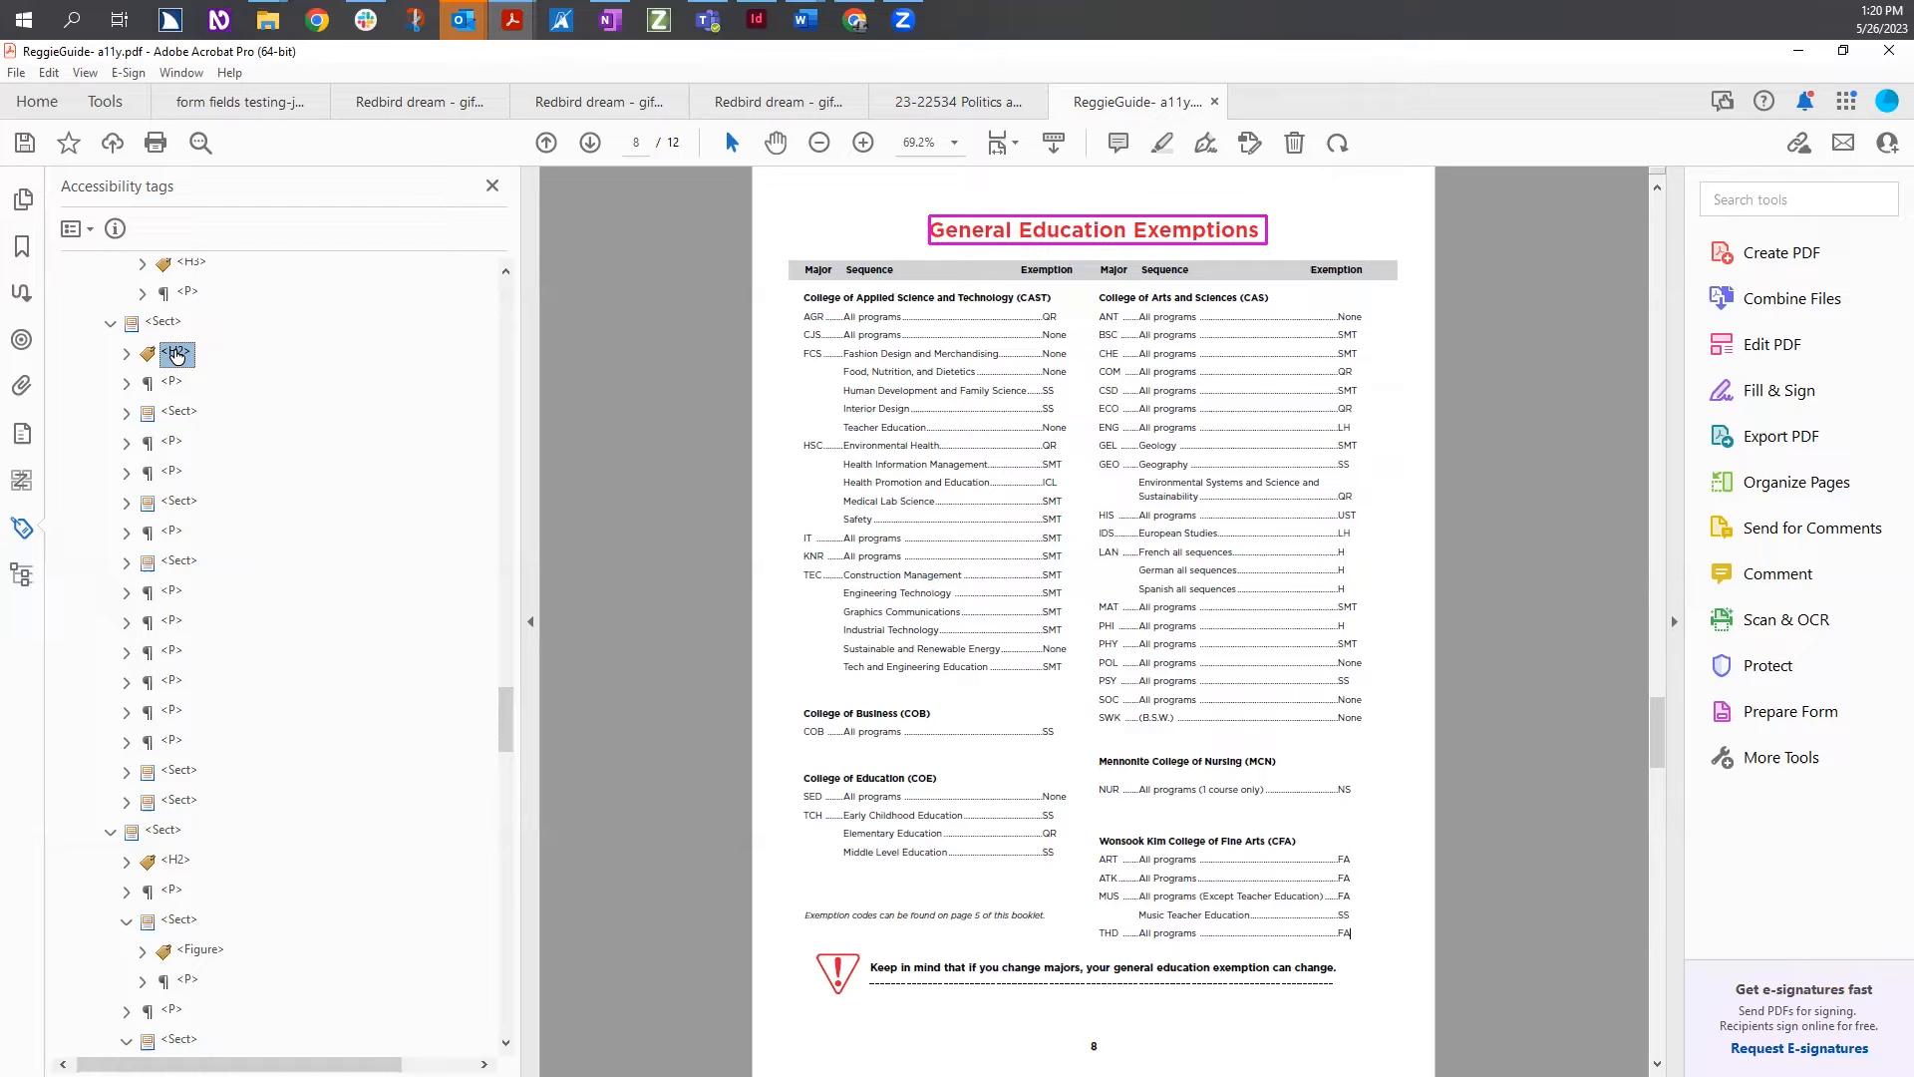
right_click(177, 355)
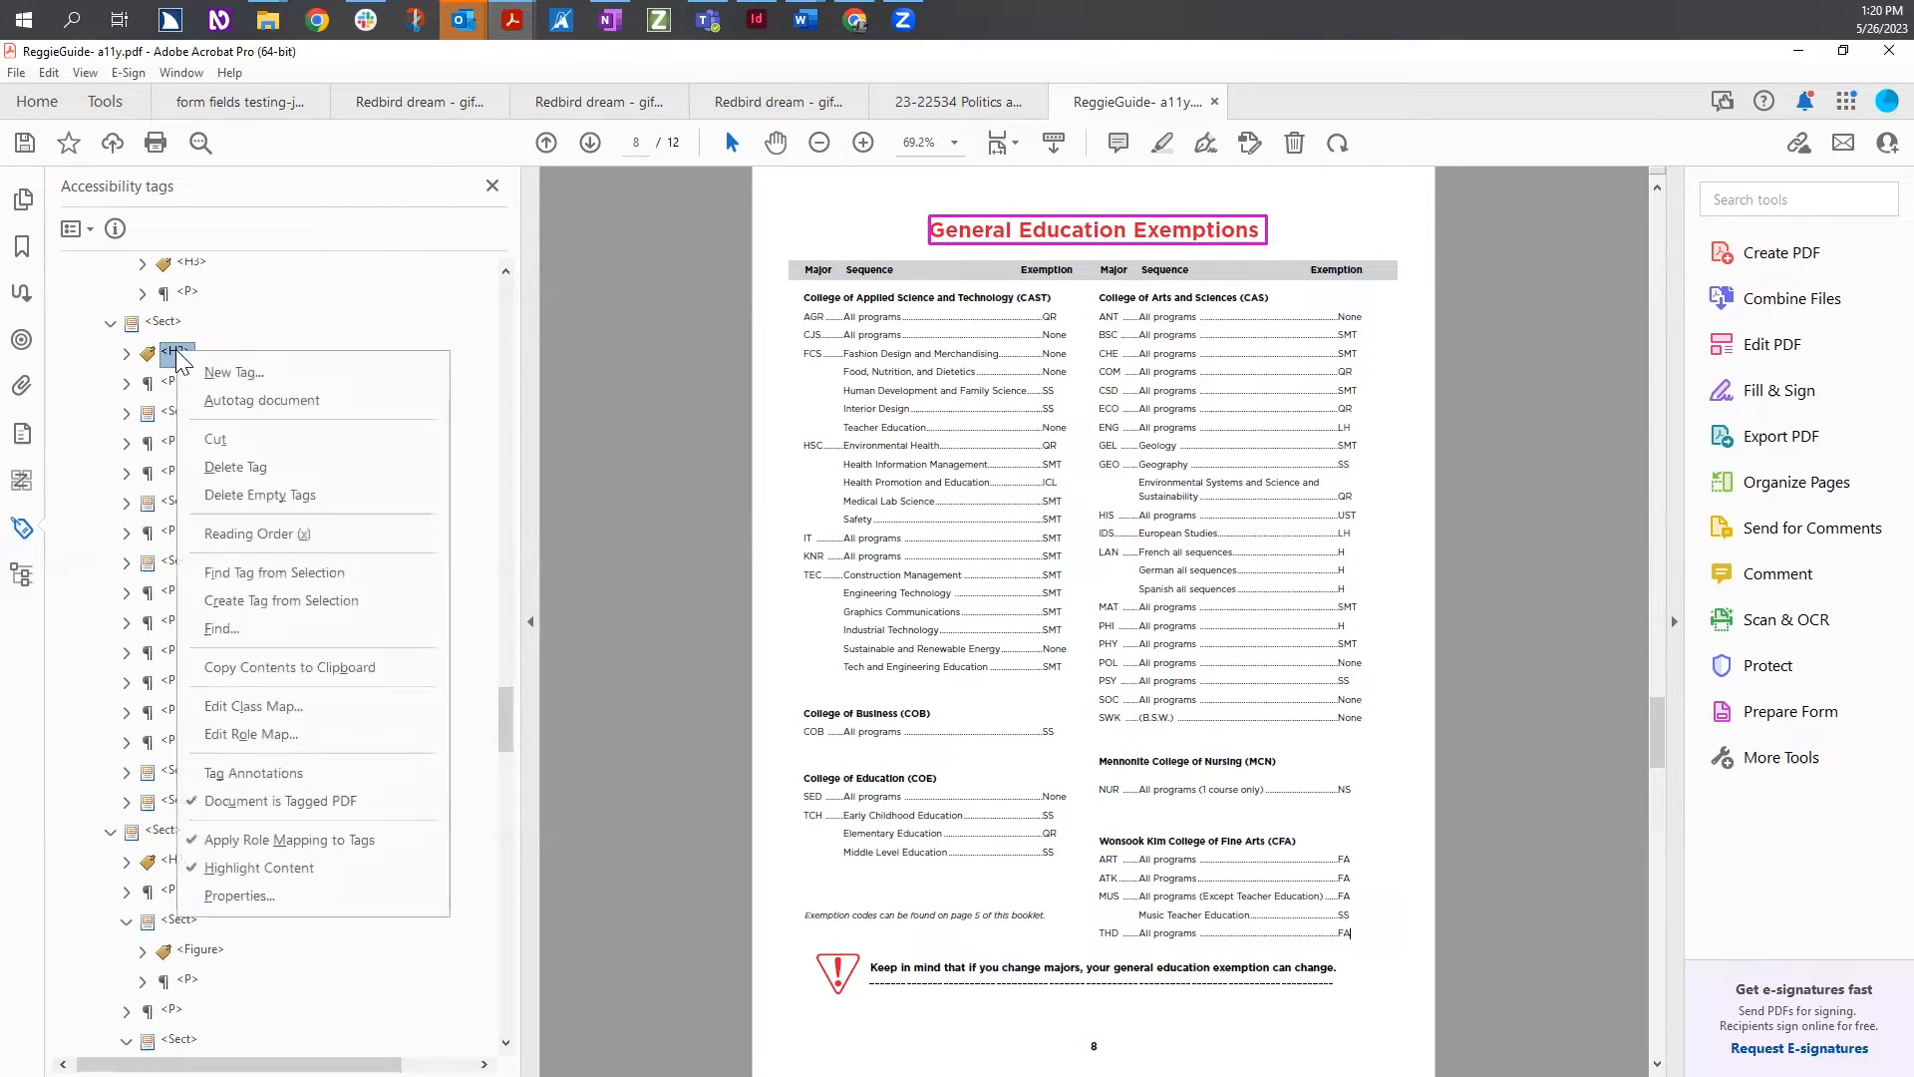
left_click(215, 374)
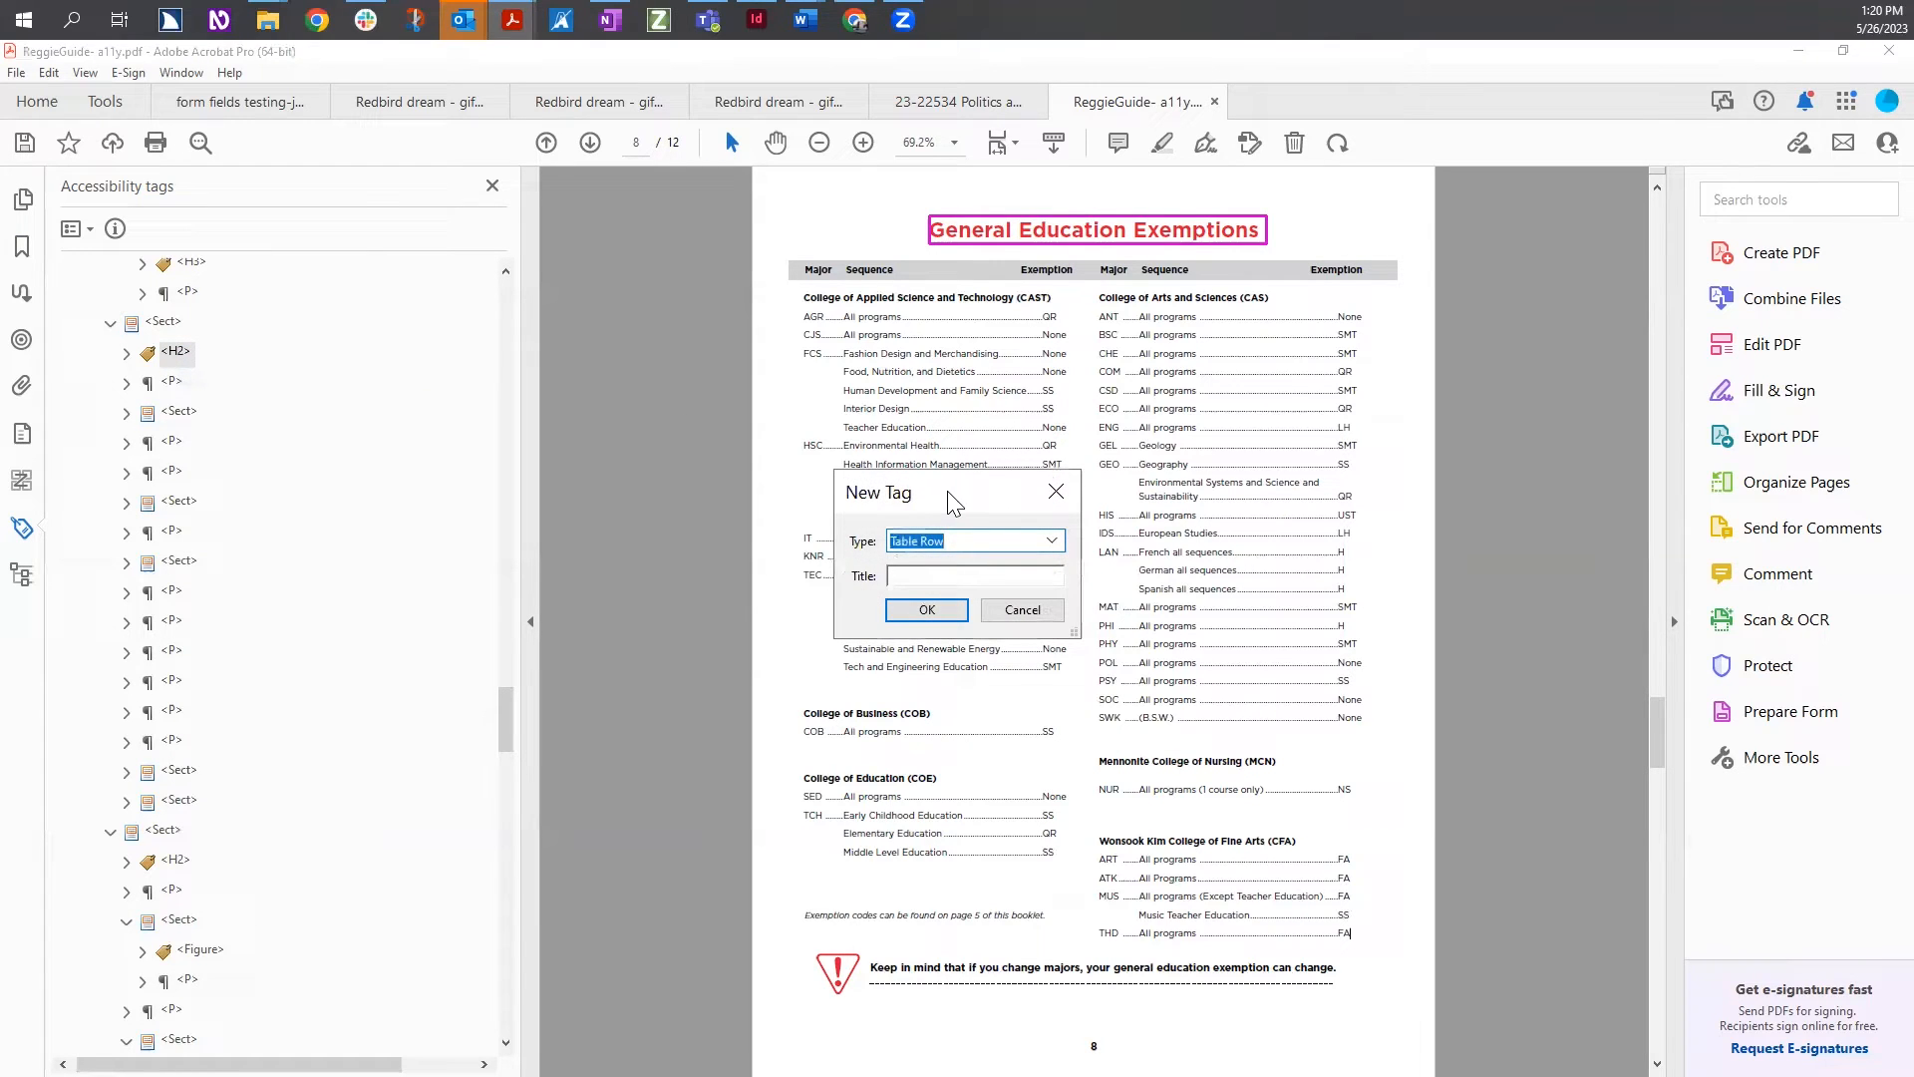
left_click(1052, 542)
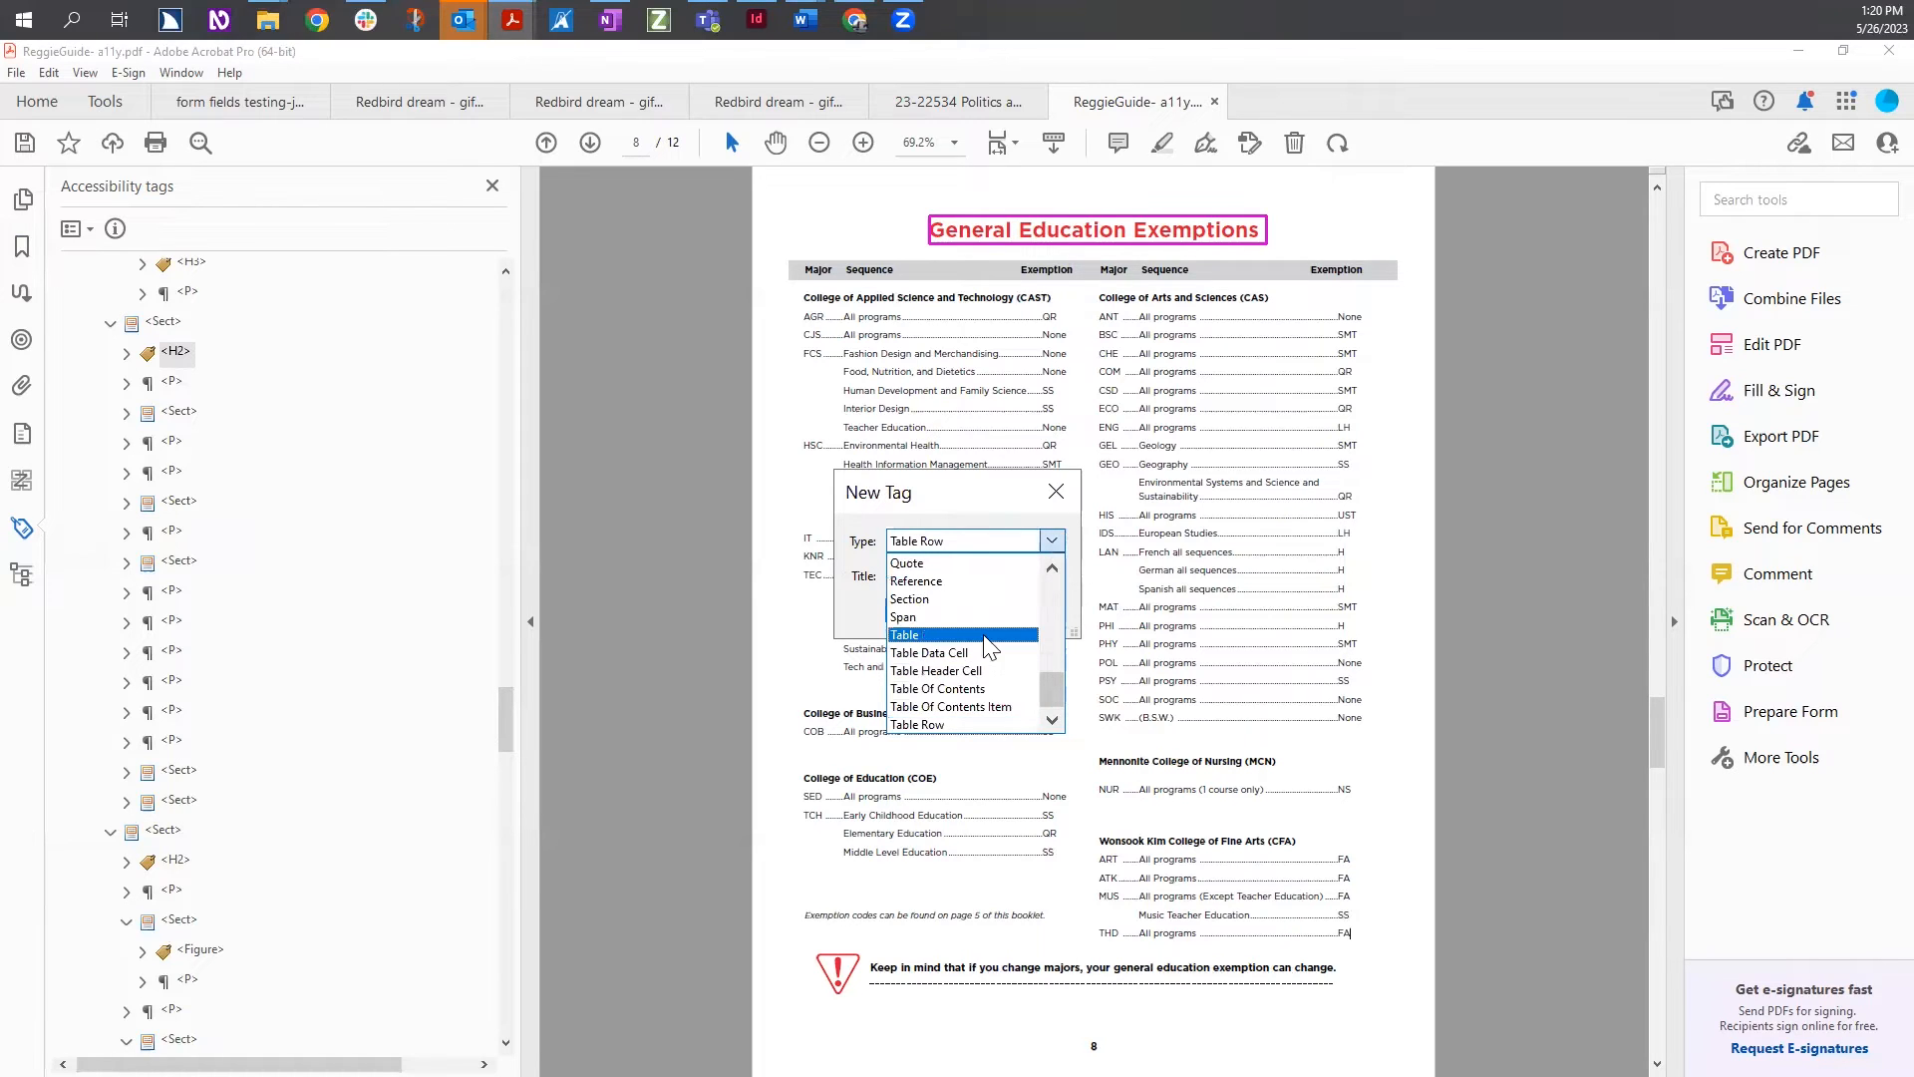
left_click(983, 639)
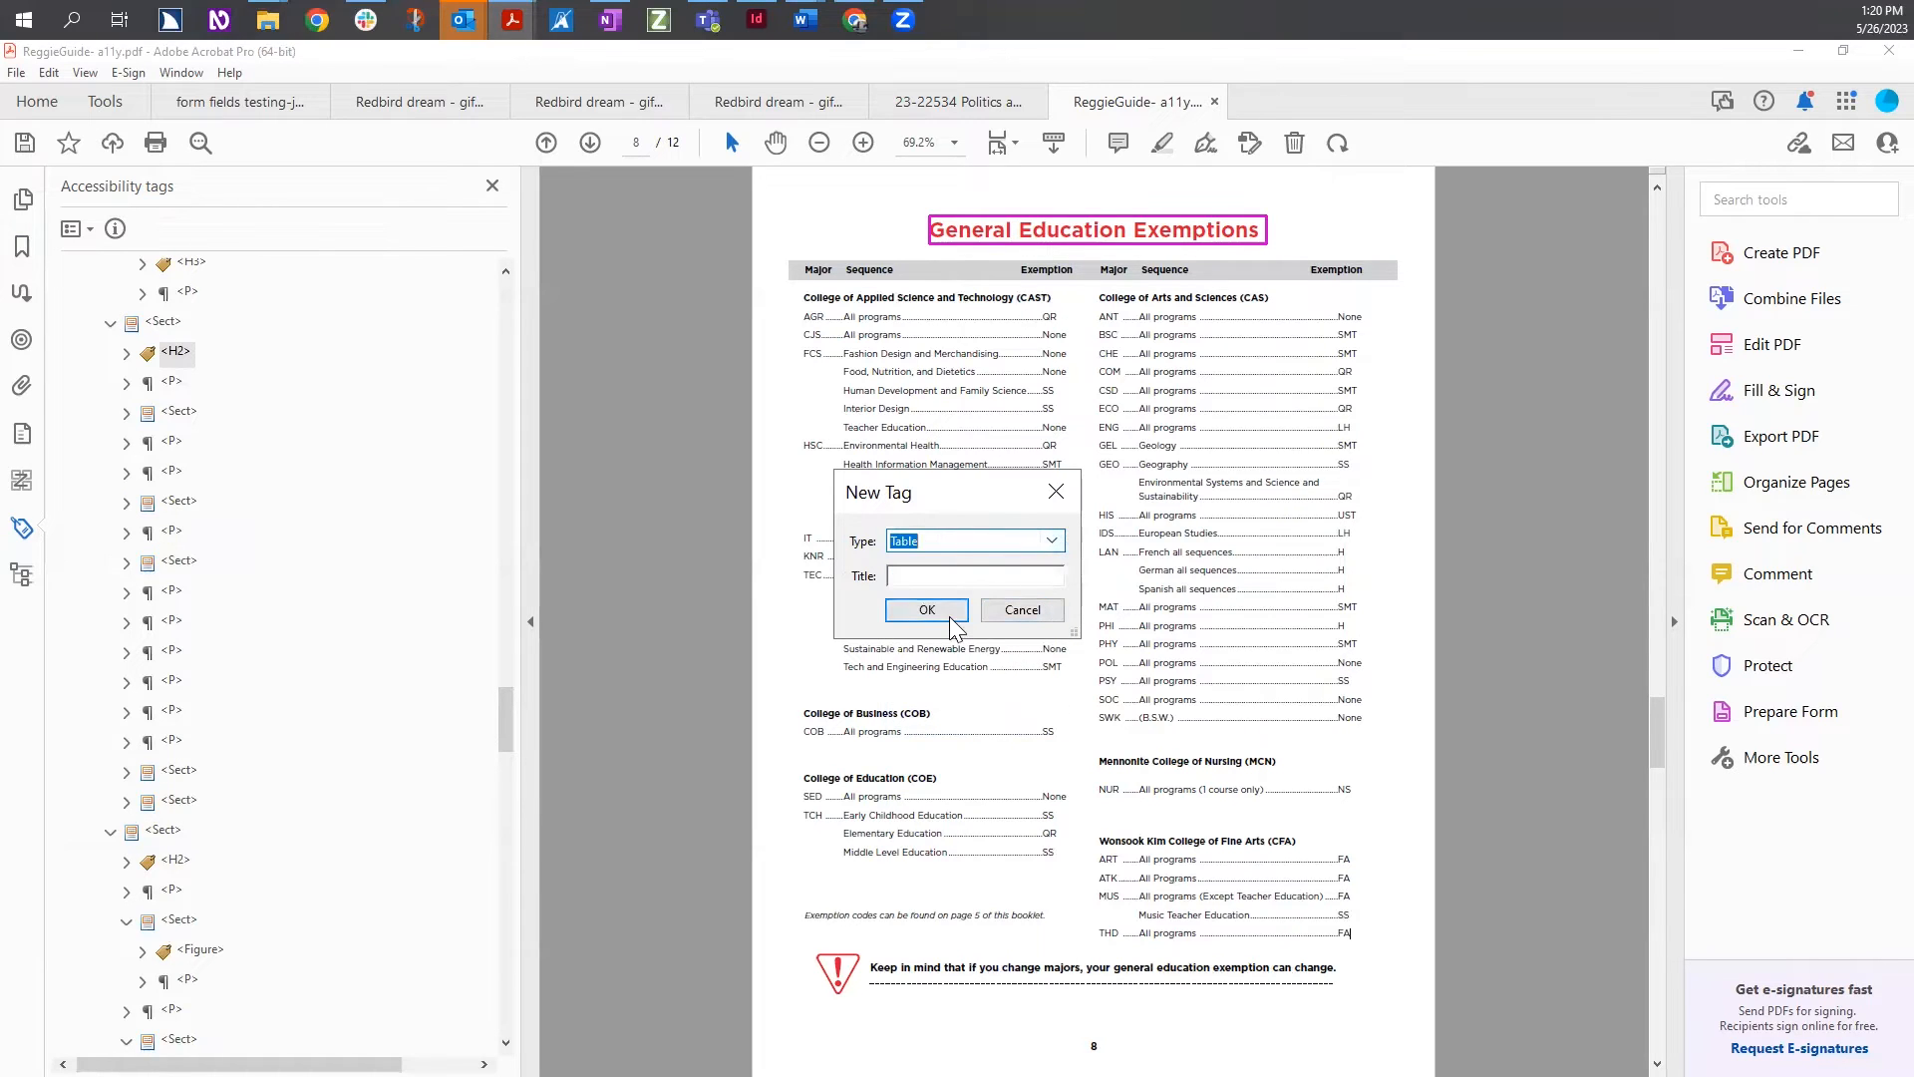
left_click(1020, 566)
type("CAST")
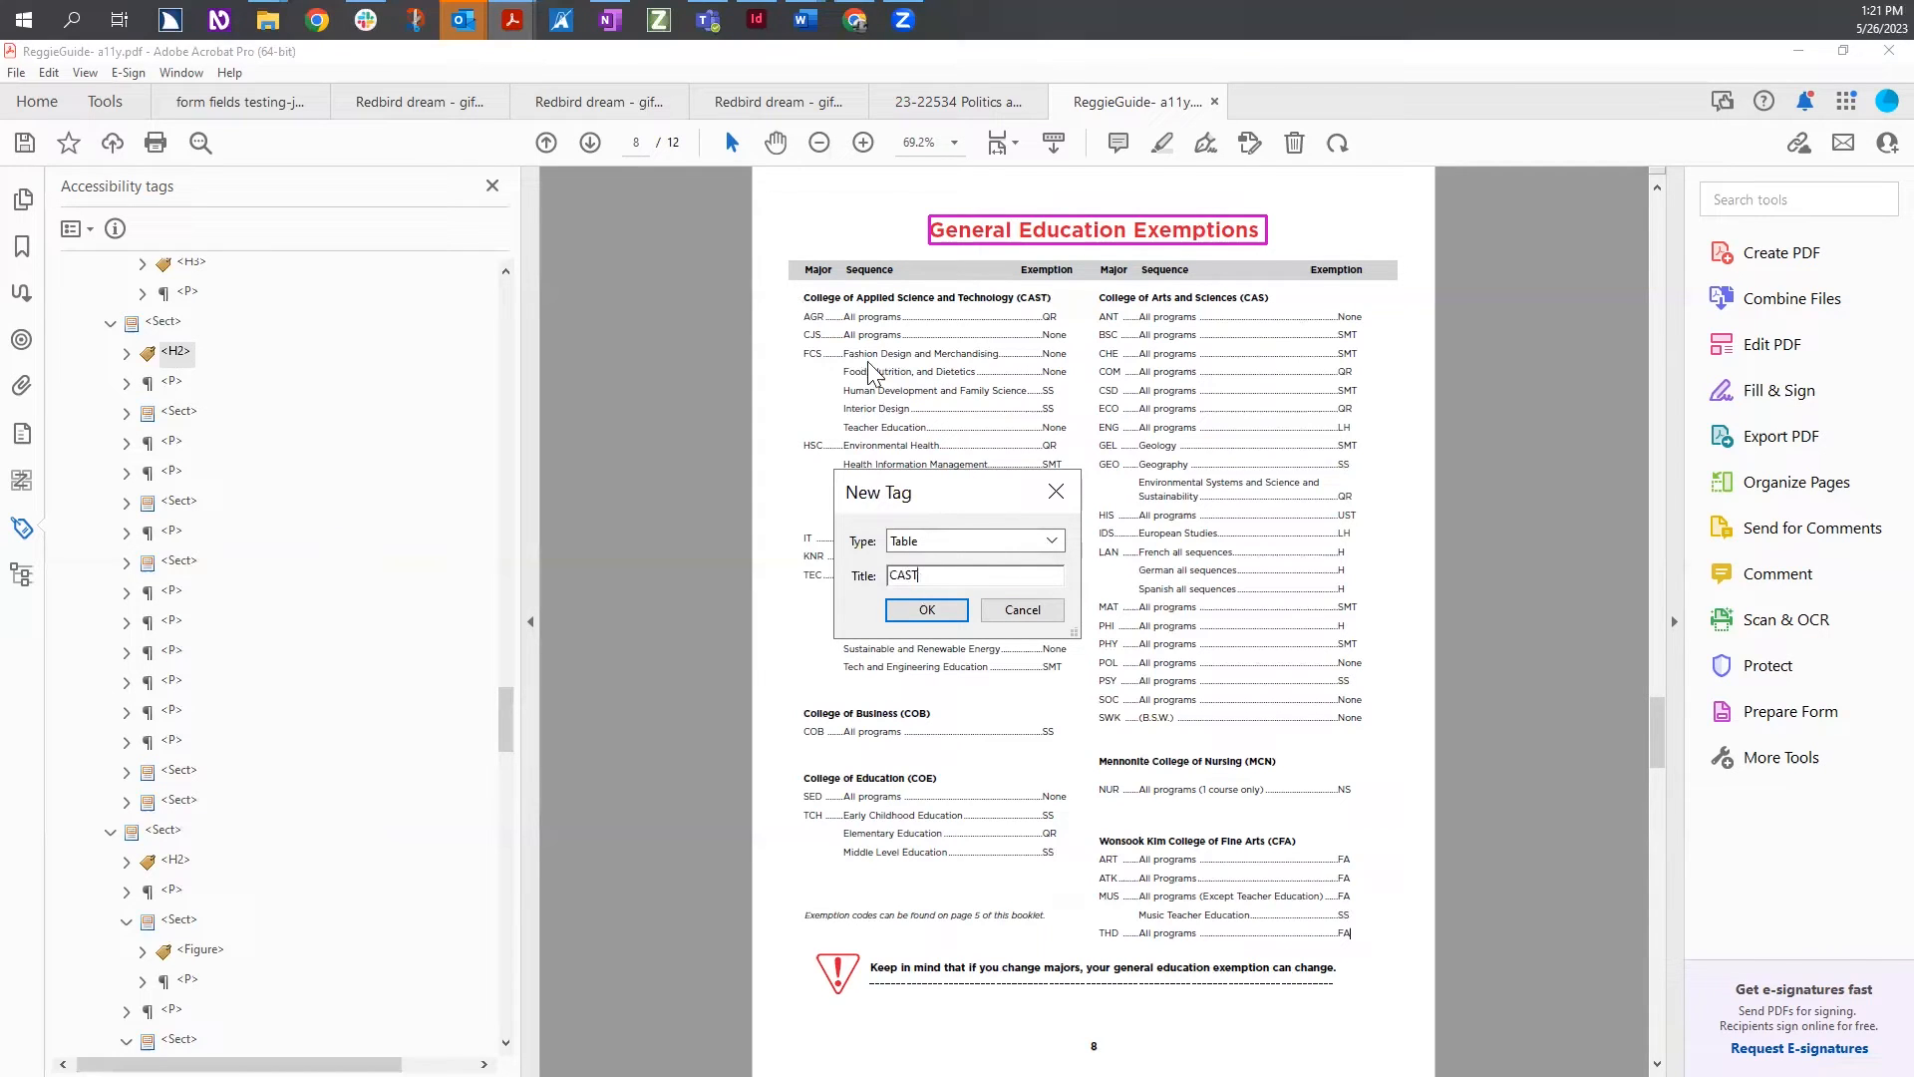
left_click(927, 610)
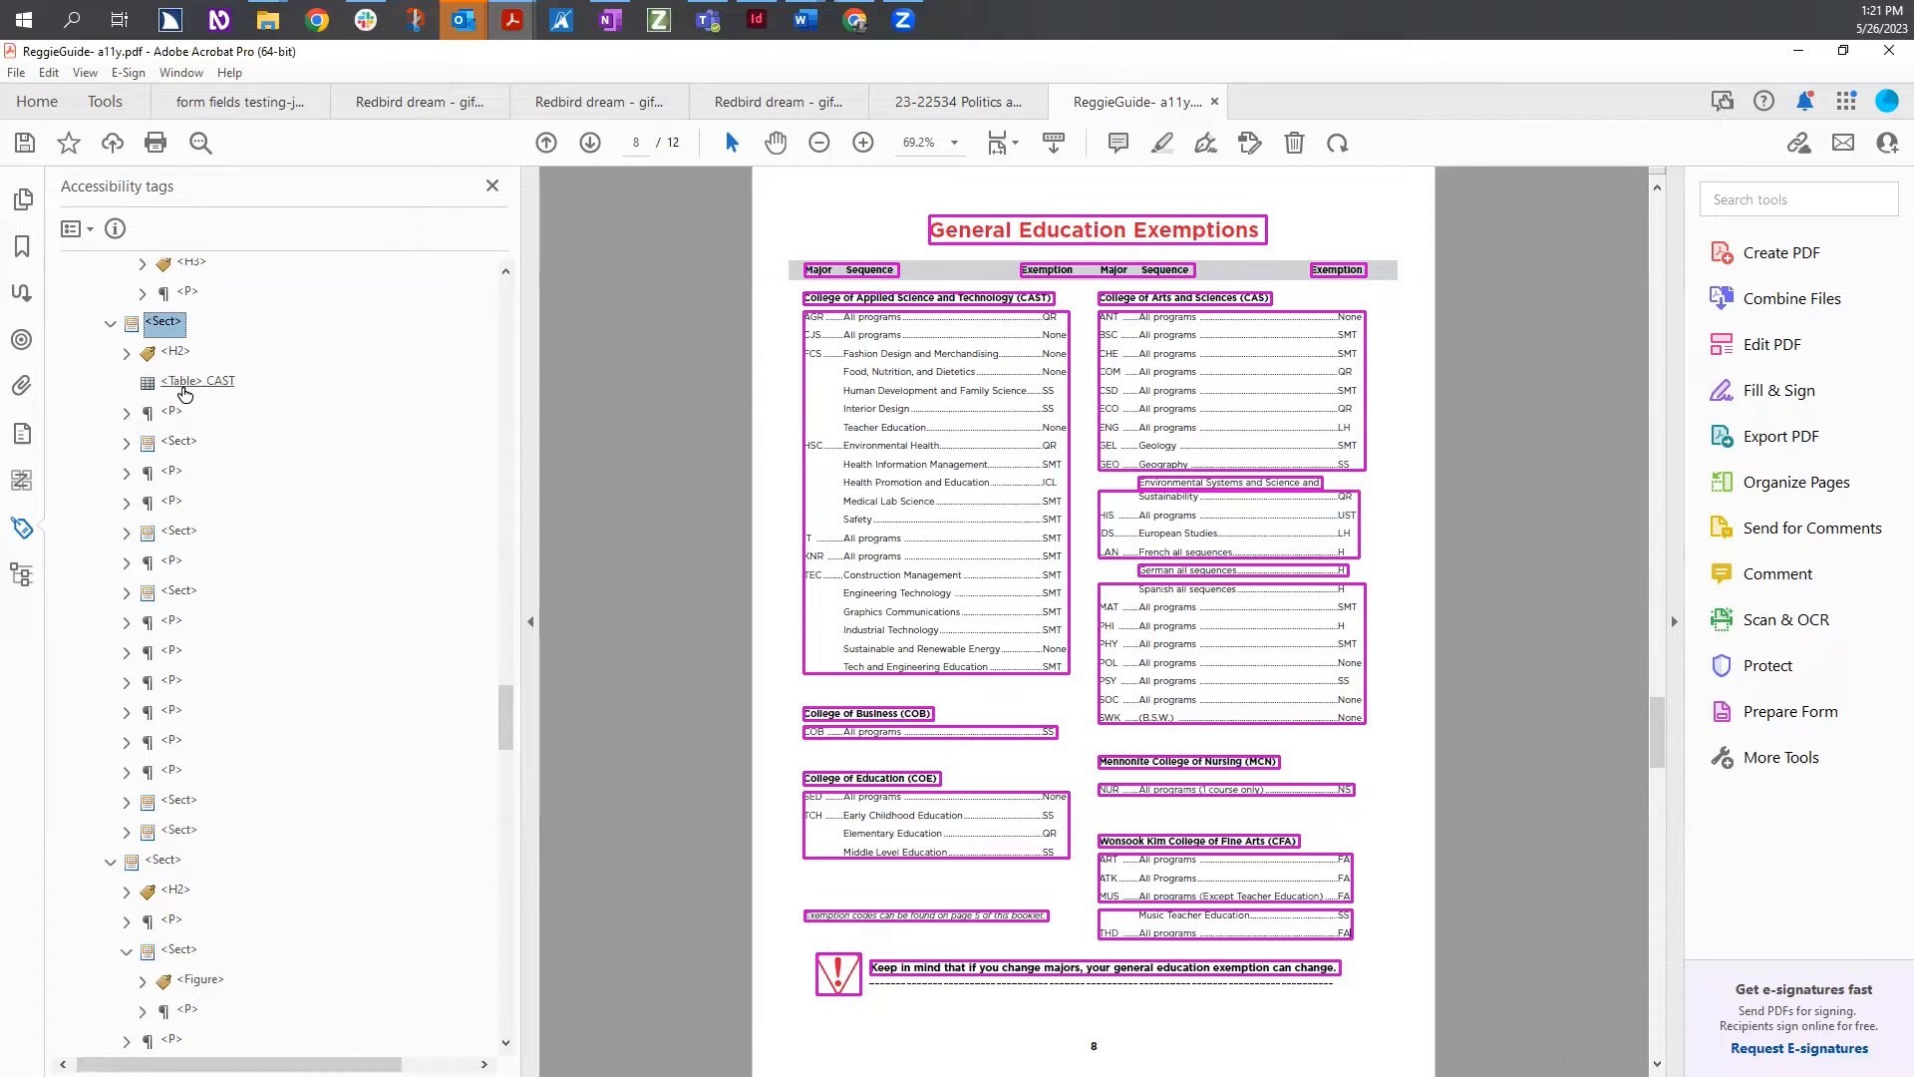
Create a new Table Row tag directly after the CAST table tag
right_click(183, 381)
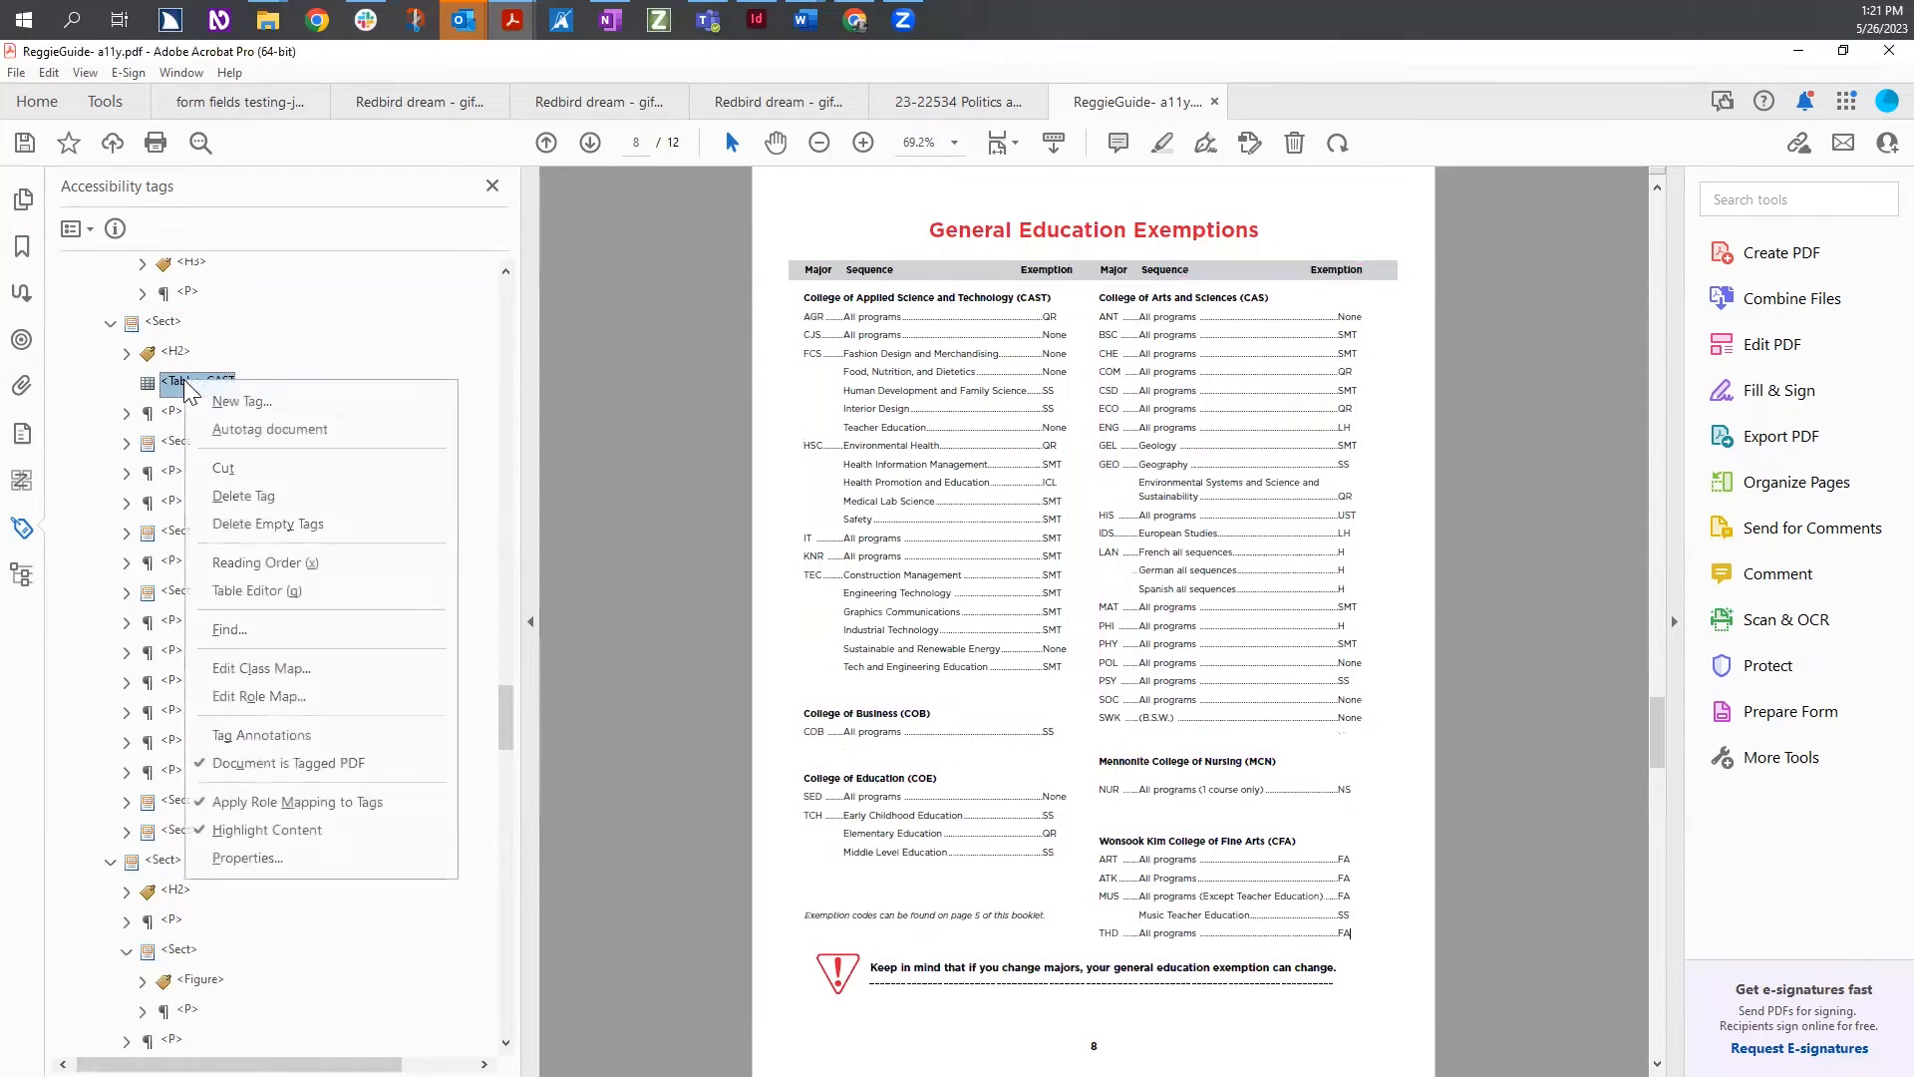
left_click(239, 401)
left_click(1052, 542)
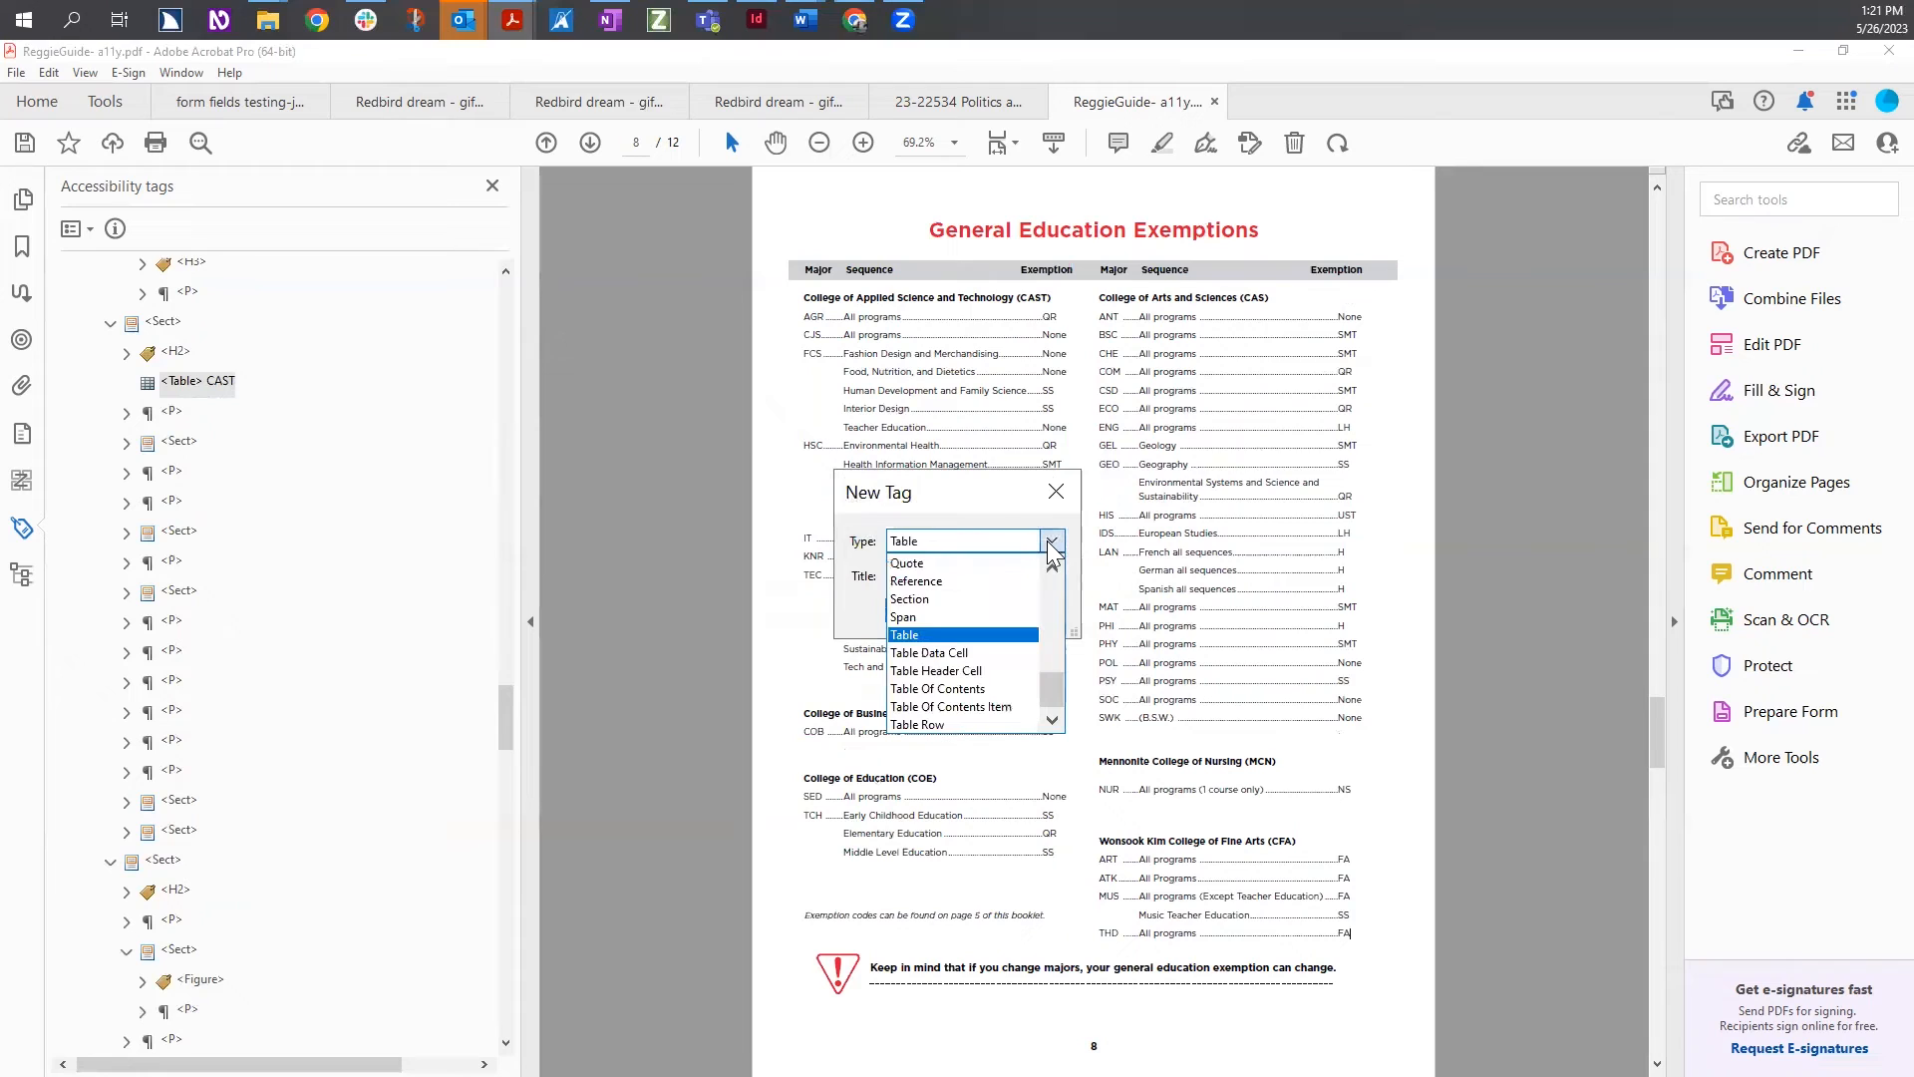
left_click(987, 723)
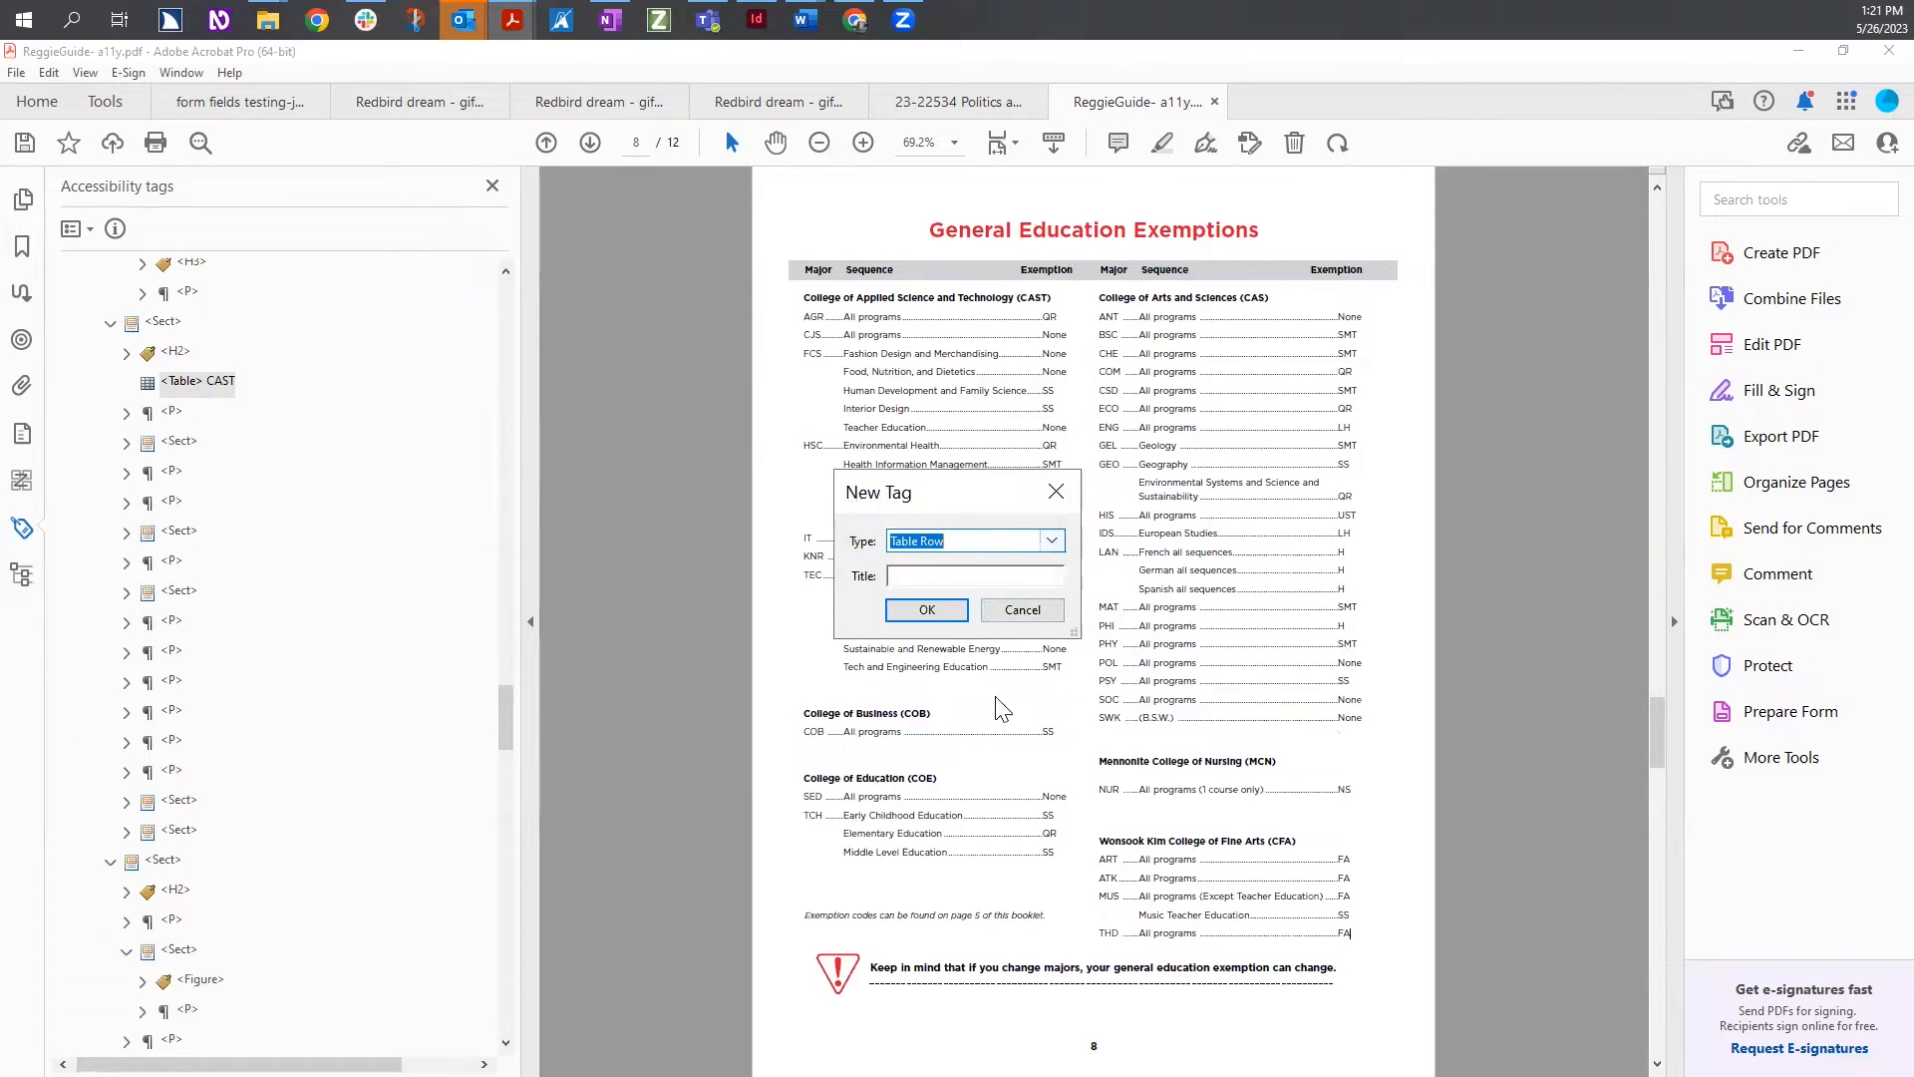
left_click(925, 610)
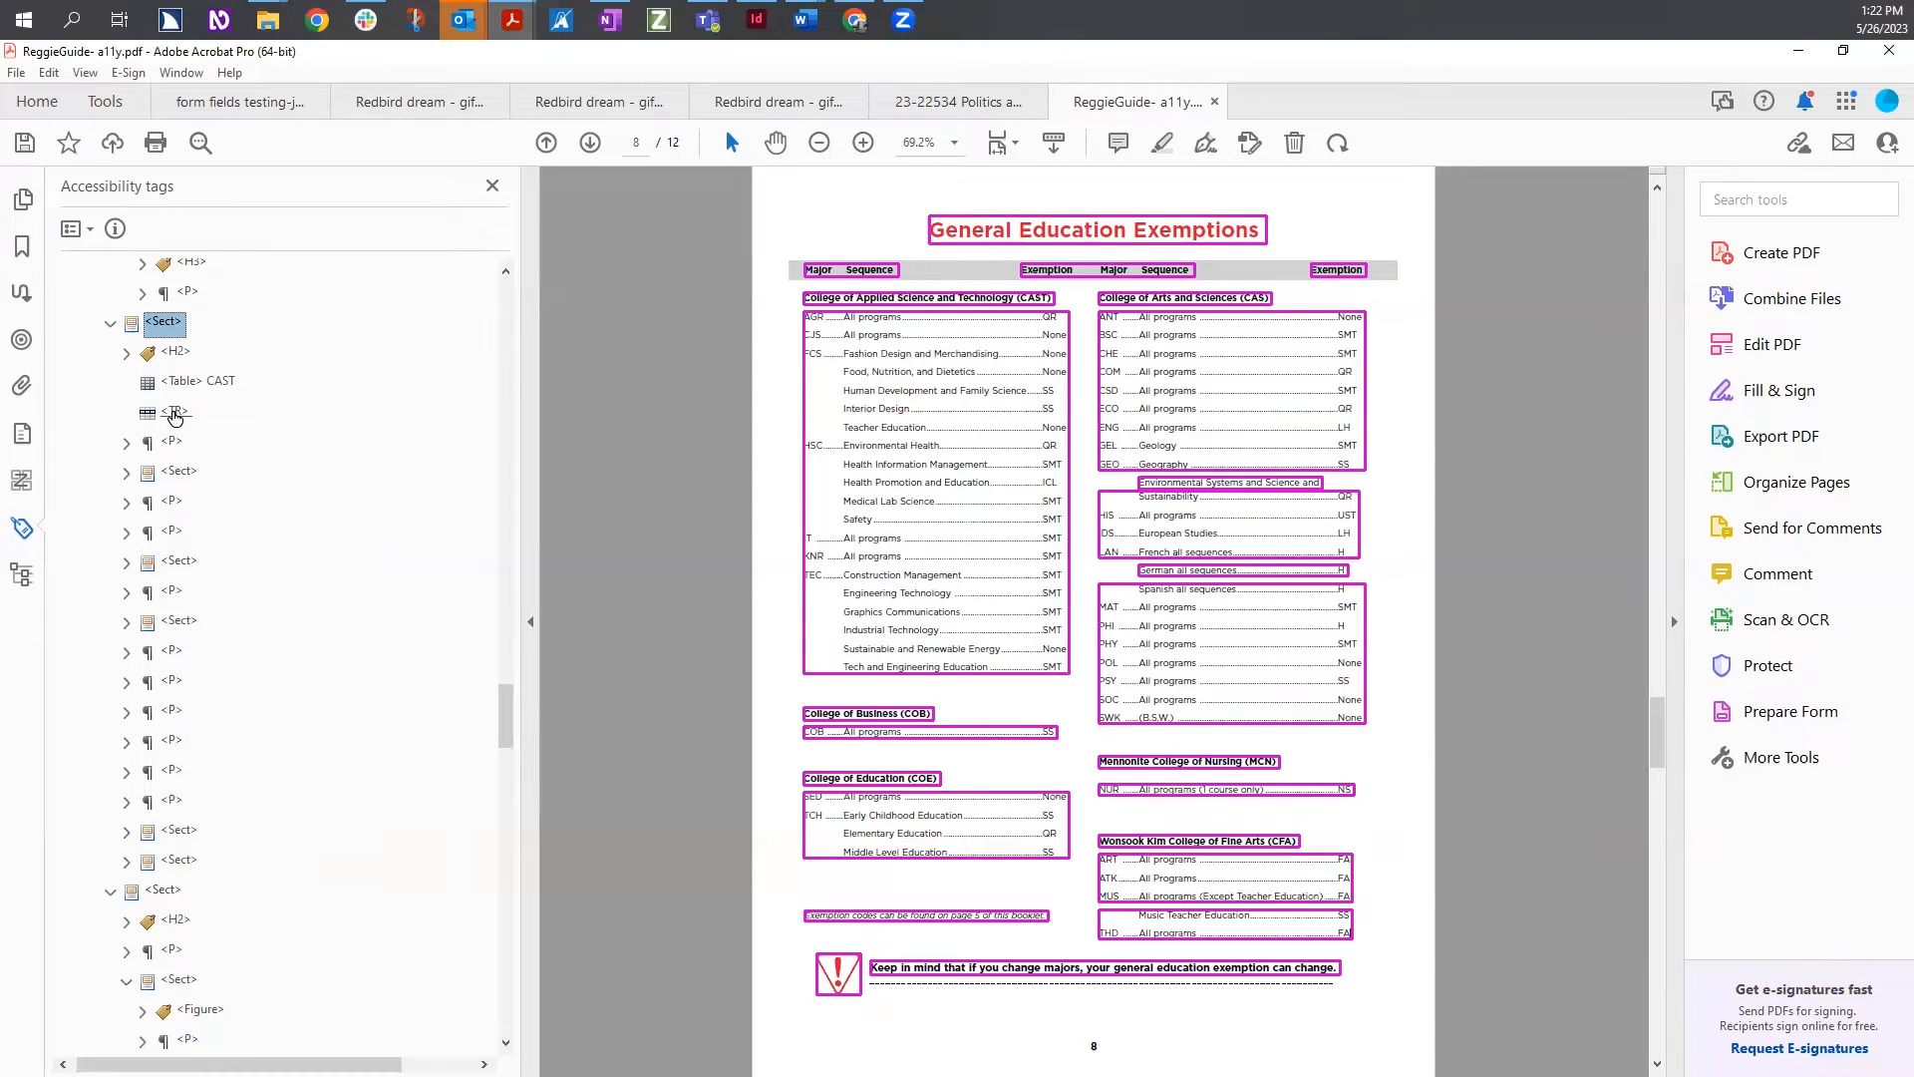
Cut the new table row tag and paste it as a child of the CAST table tag
right_click(175, 413)
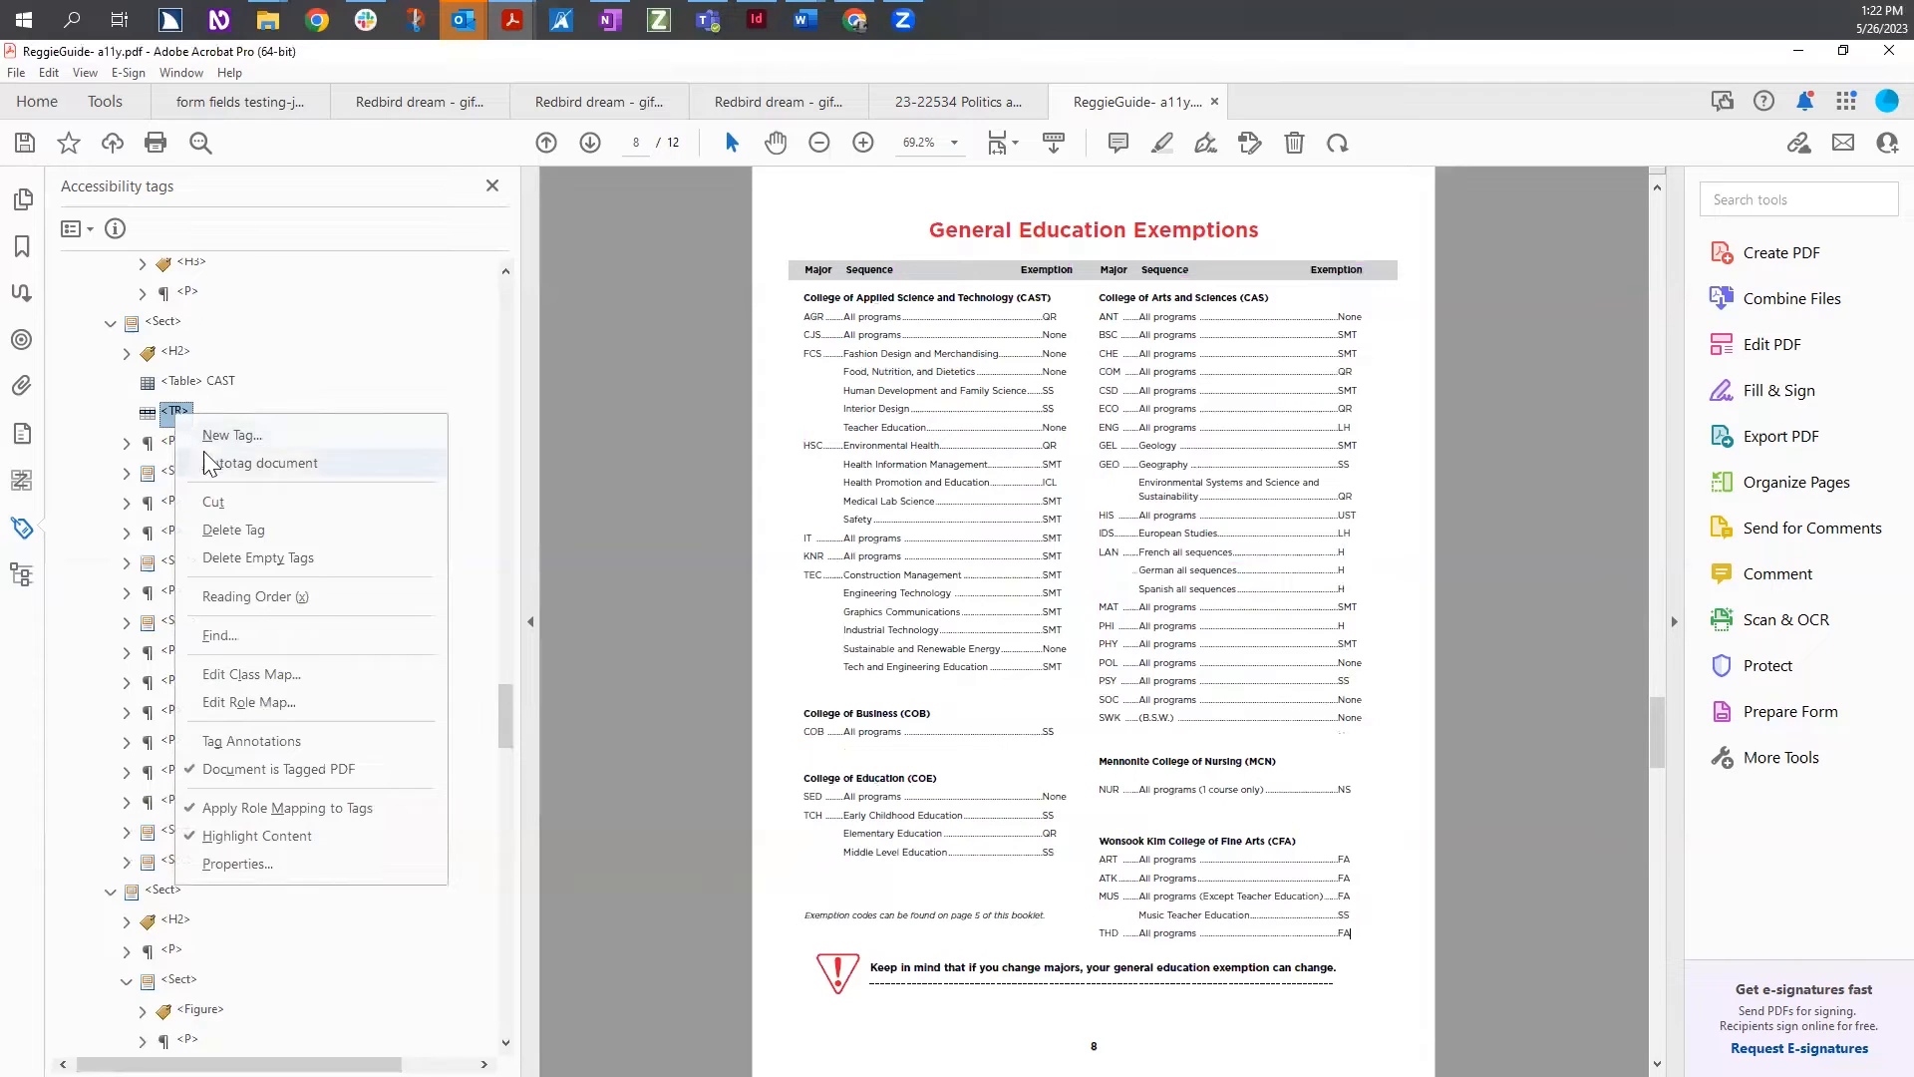
left_click(239, 504)
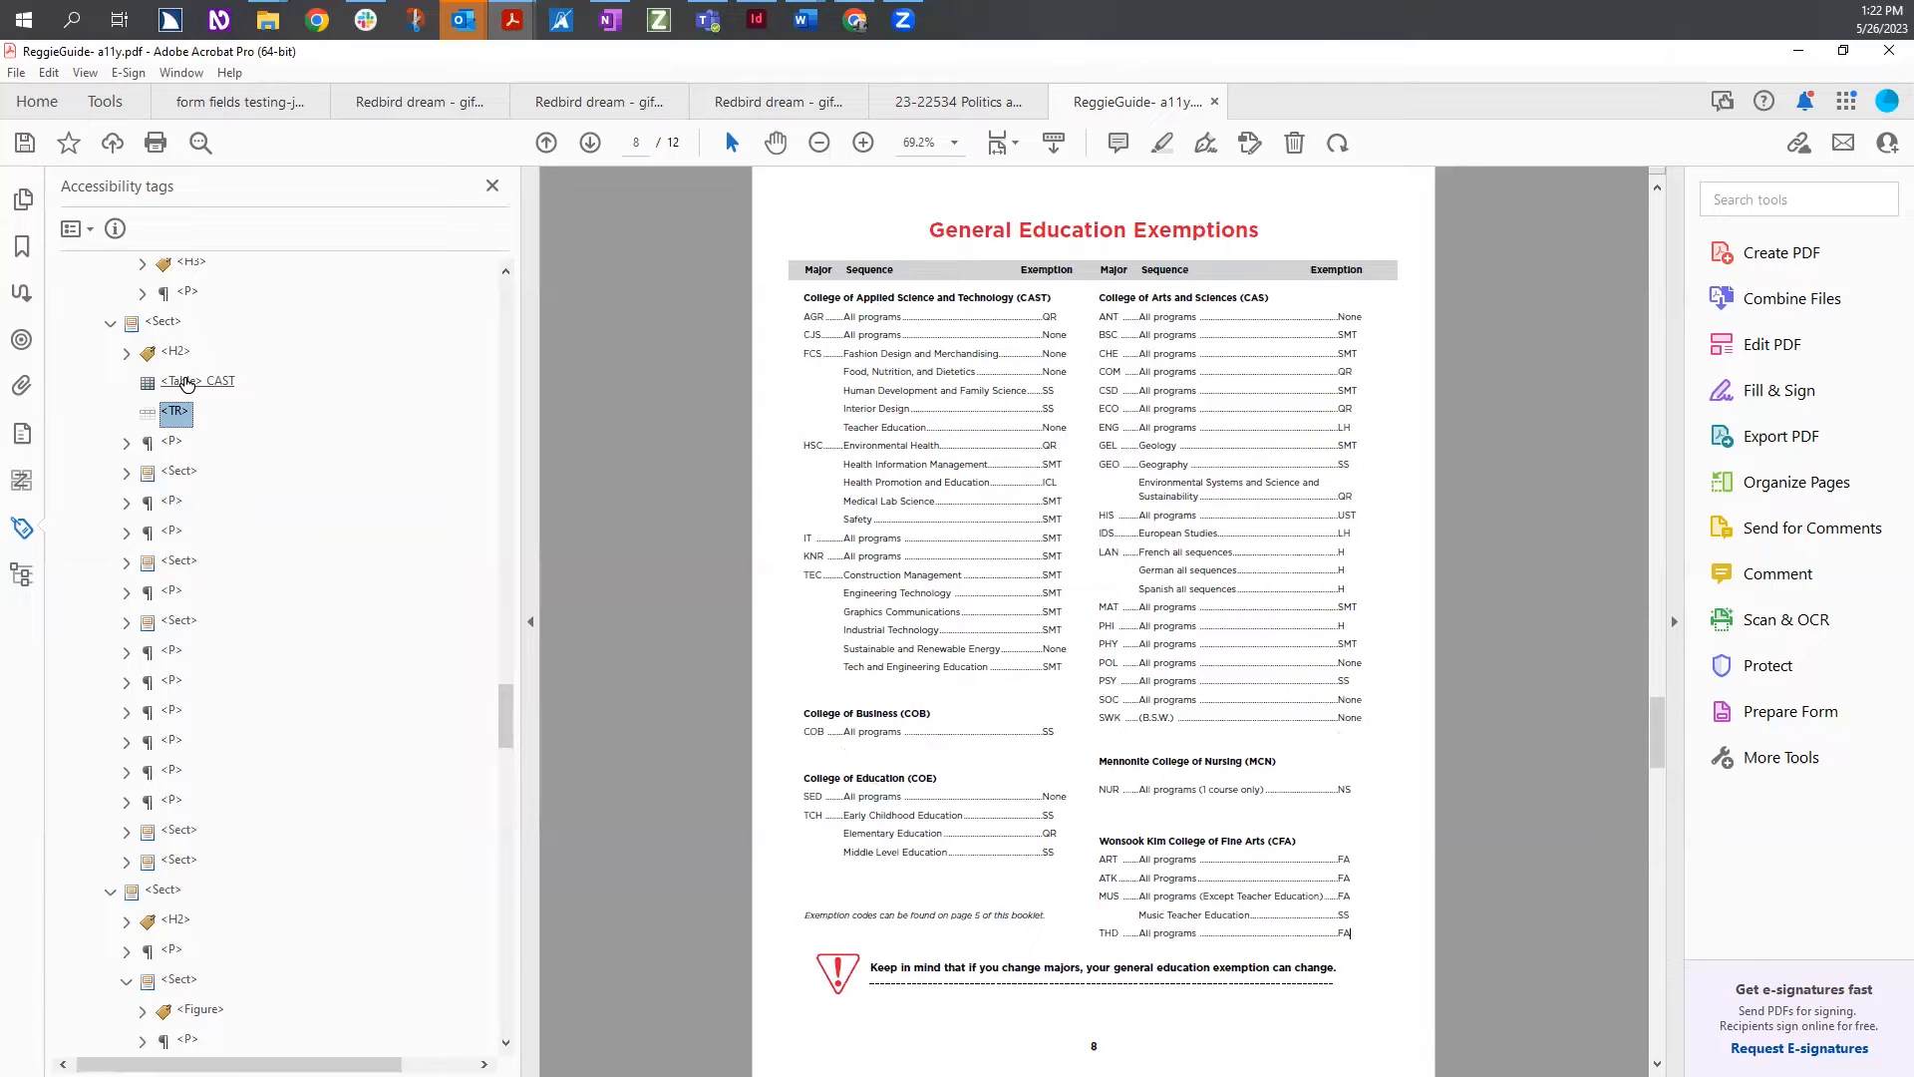
right_click(188, 383)
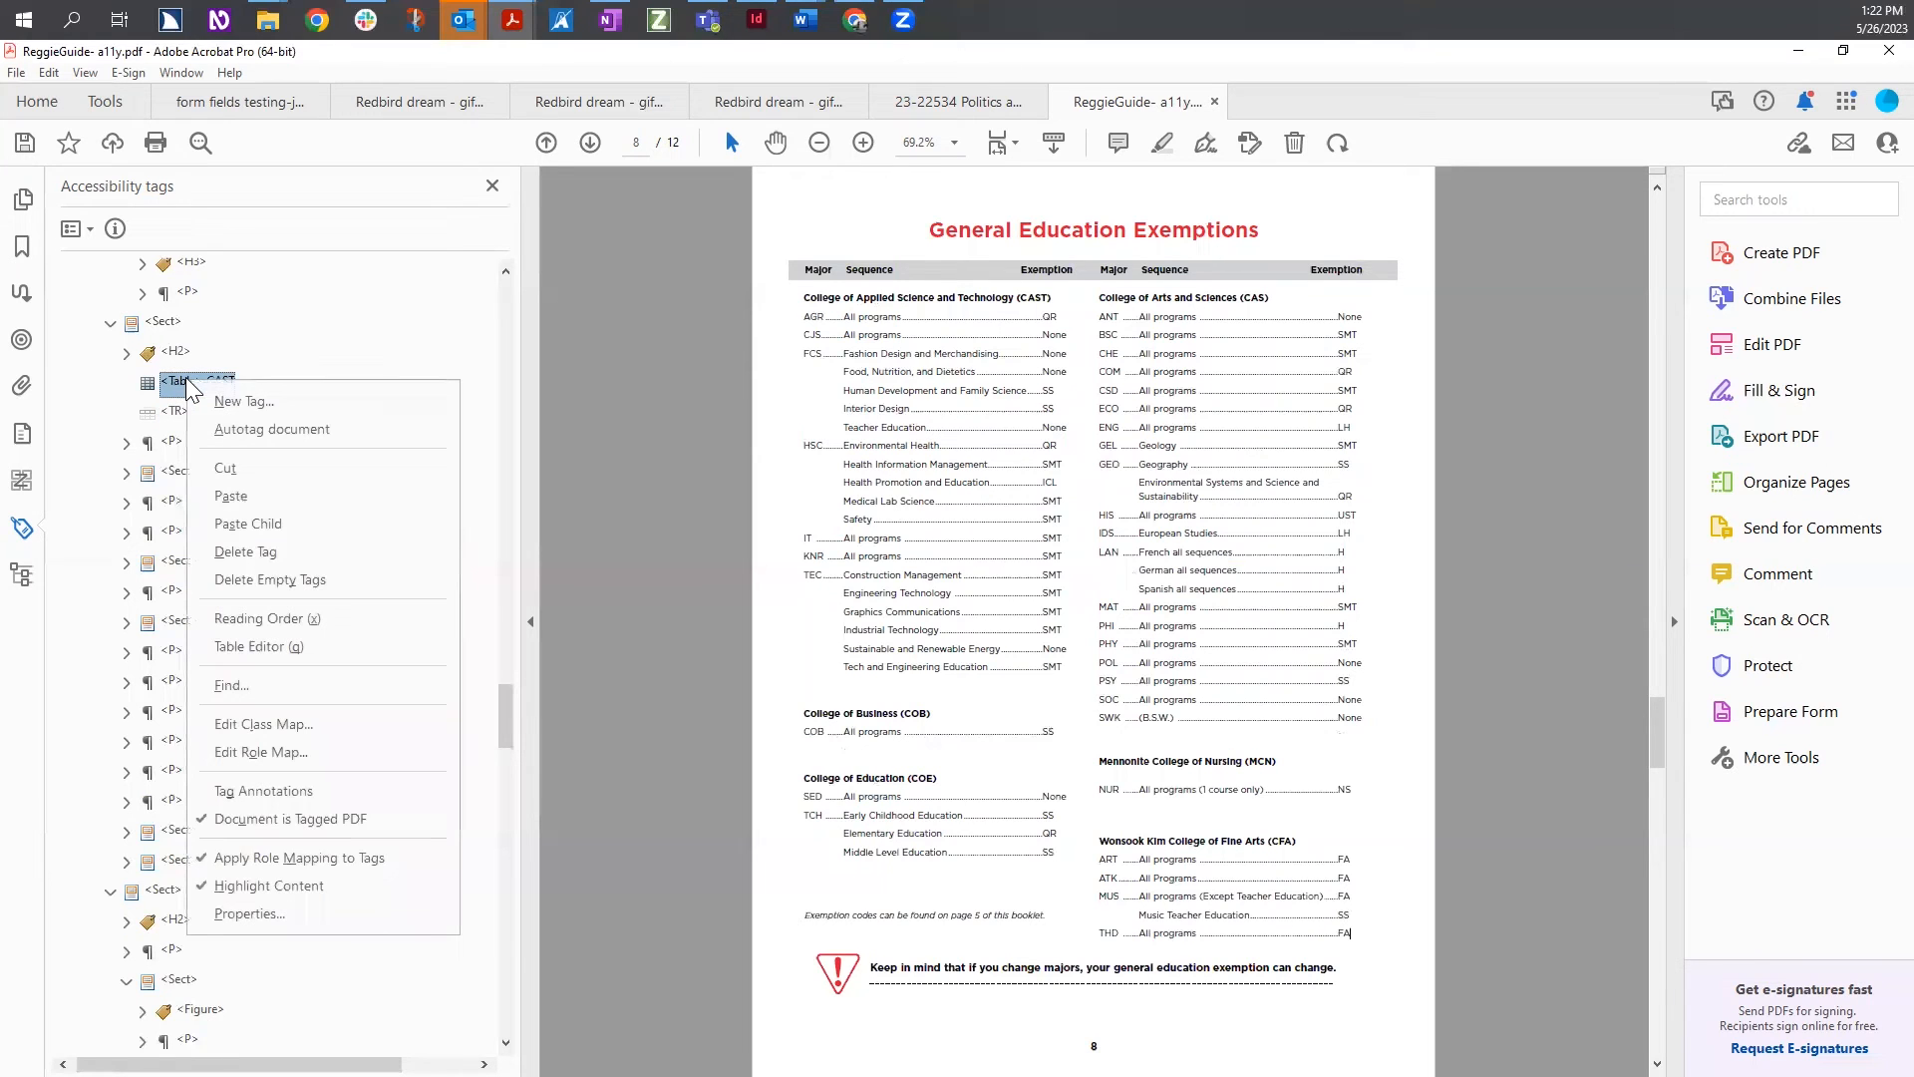
left_click(253, 519)
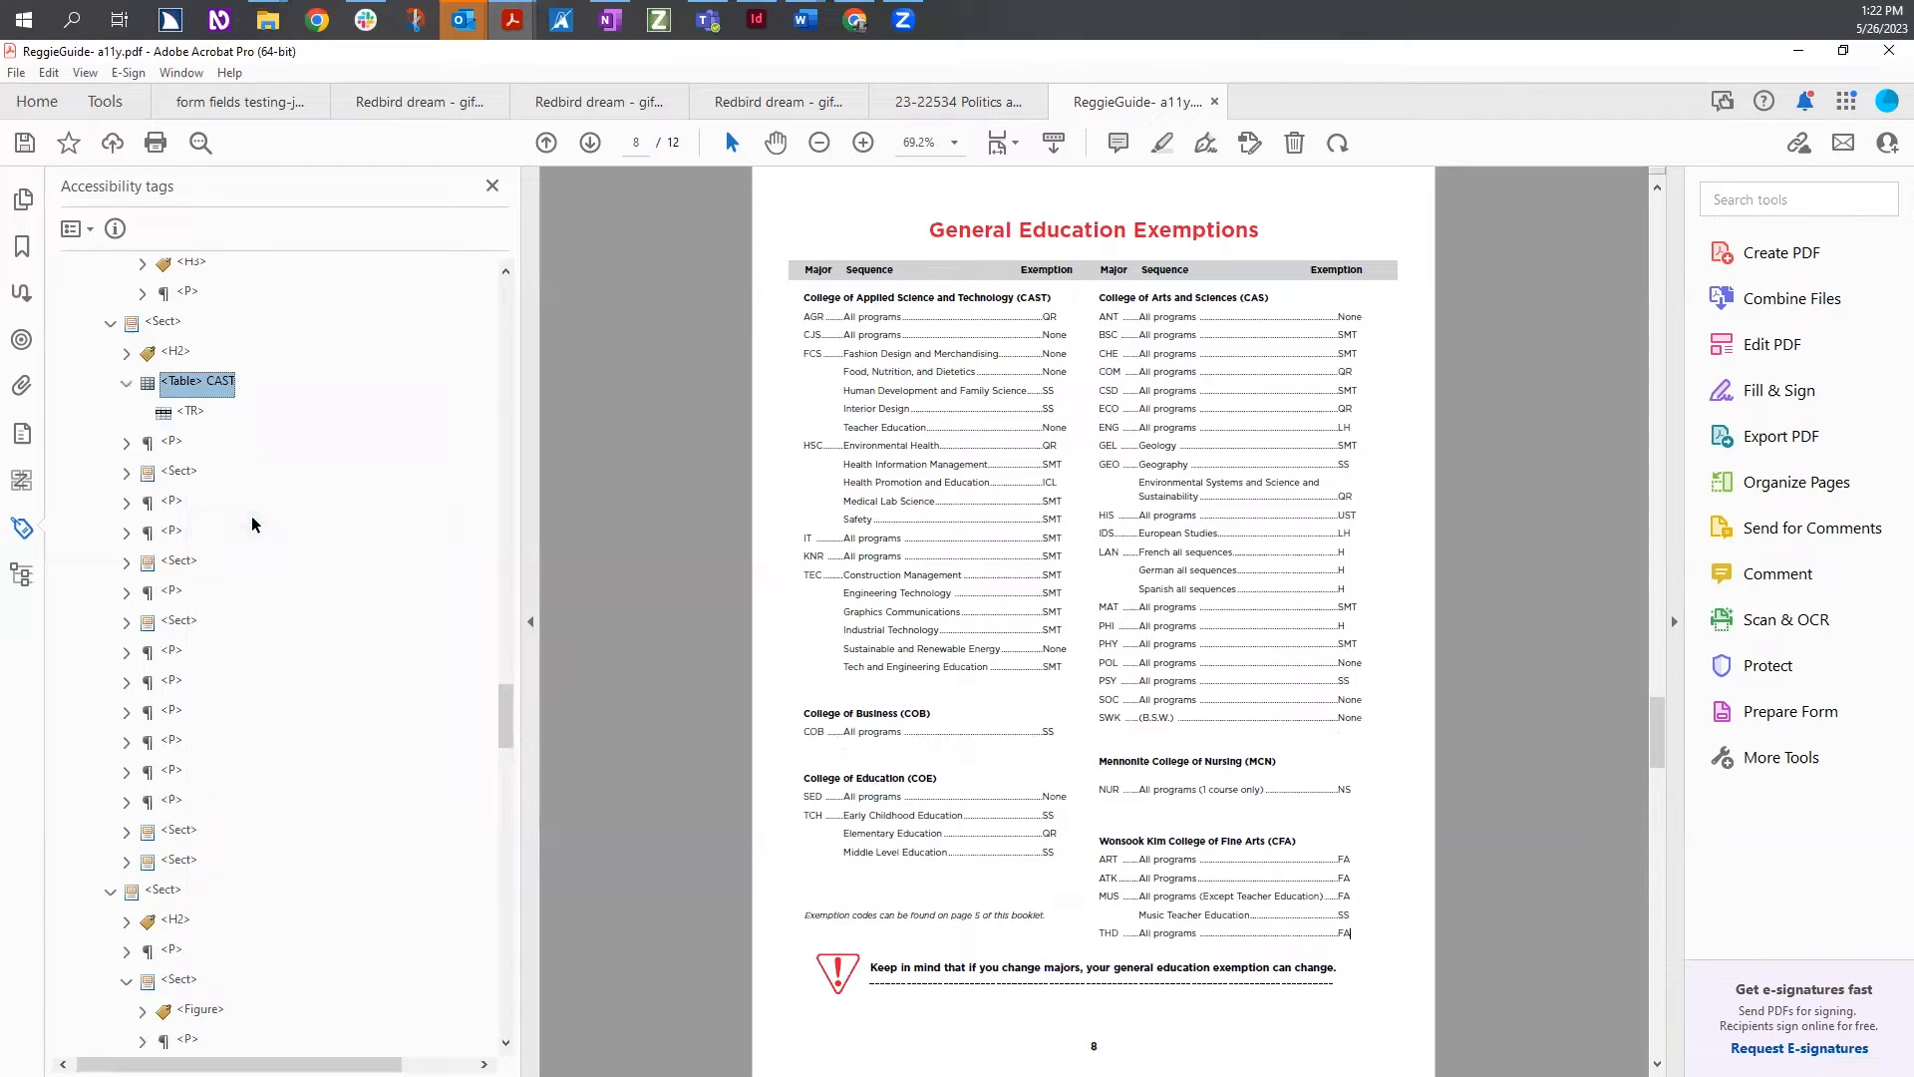
left_click(126, 383)
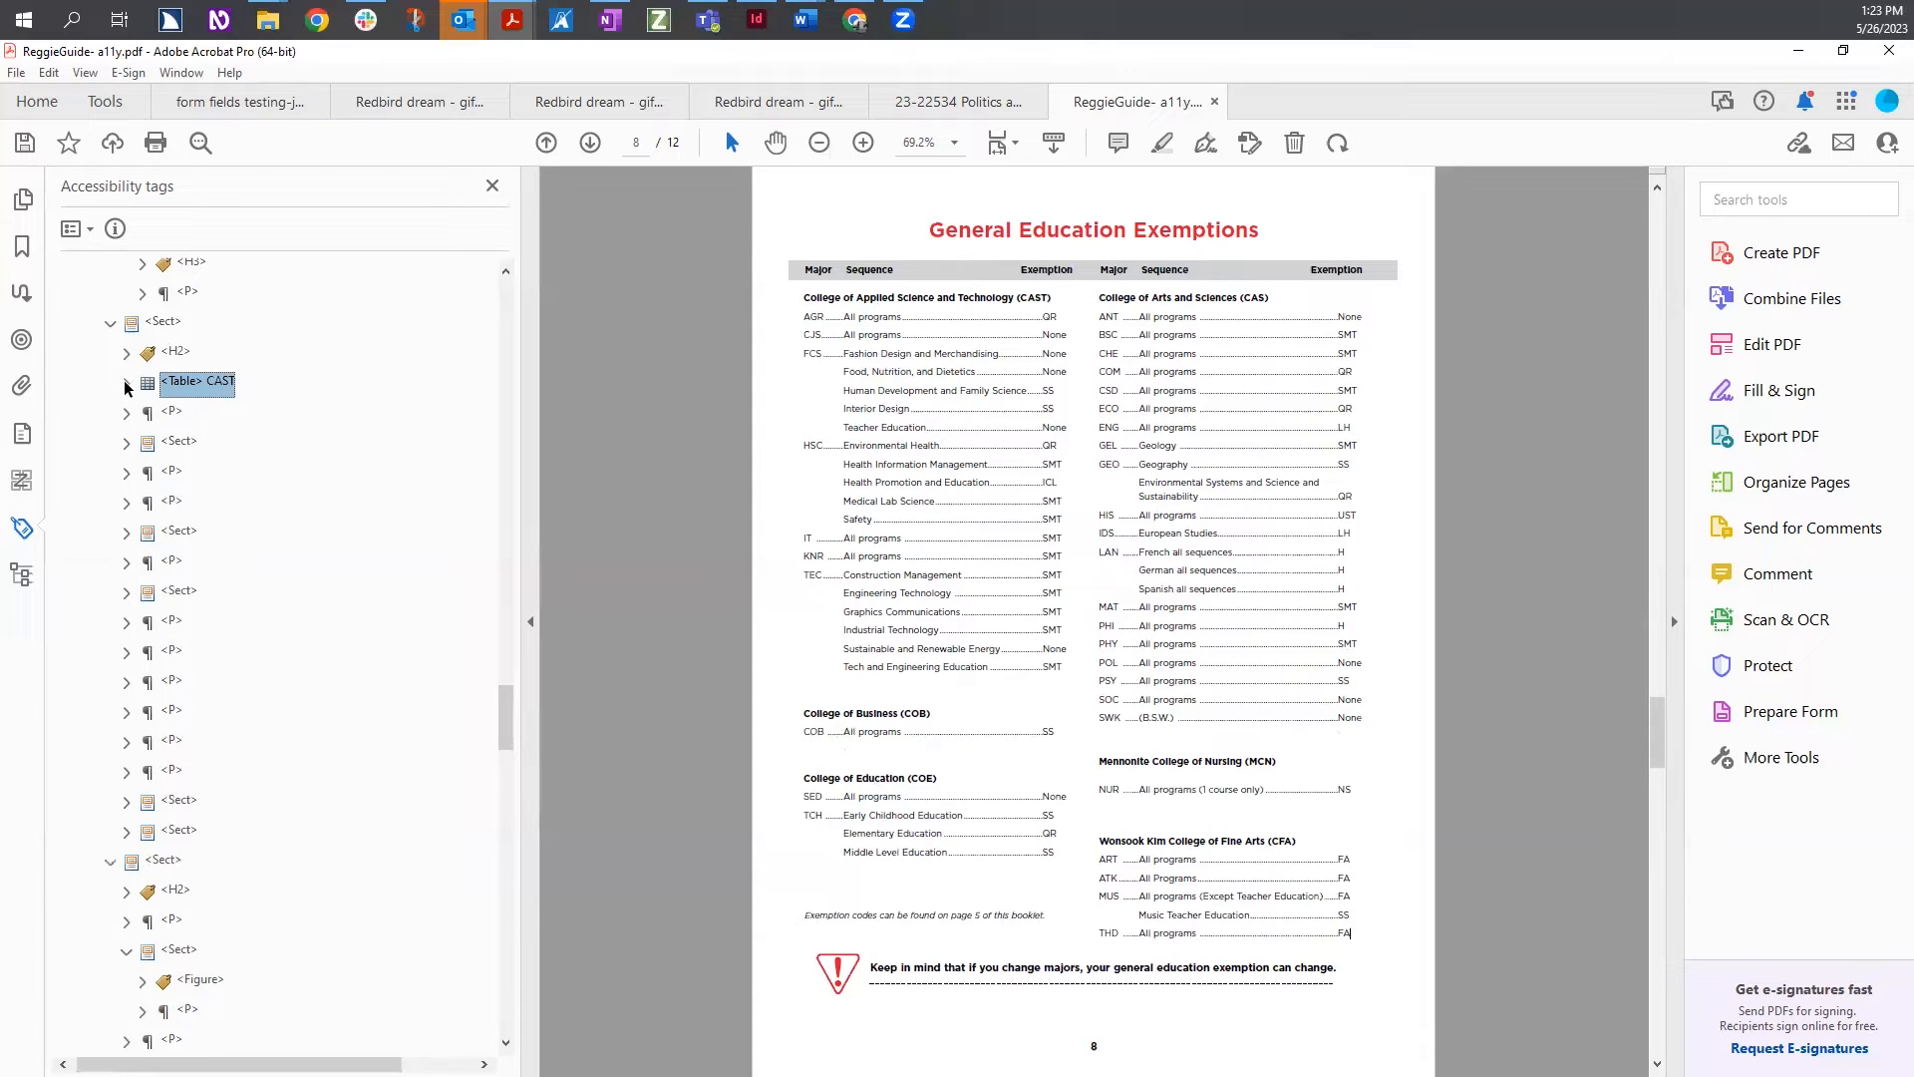
left_click(125, 383)
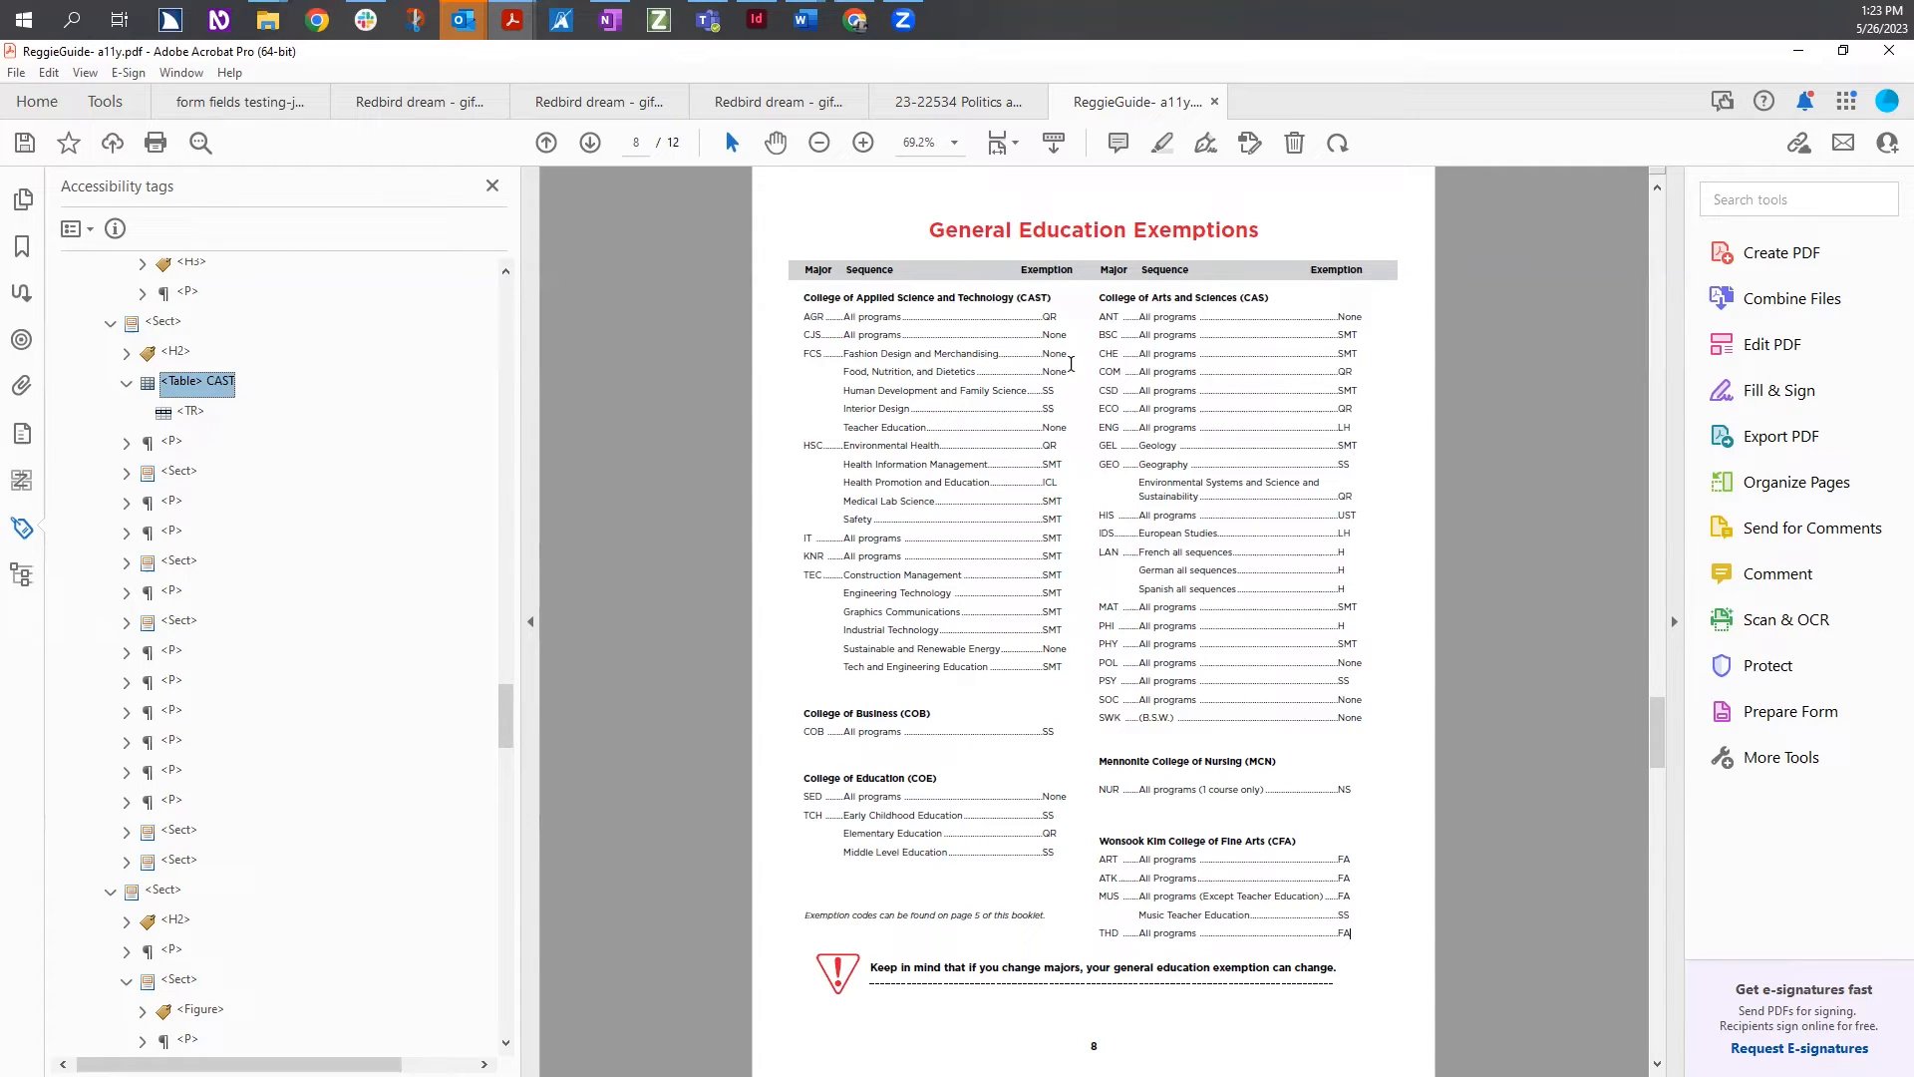
Add a second Table Row tag to the CAST table, directly after its first row
left_click_drag(1059, 289, 798, 301)
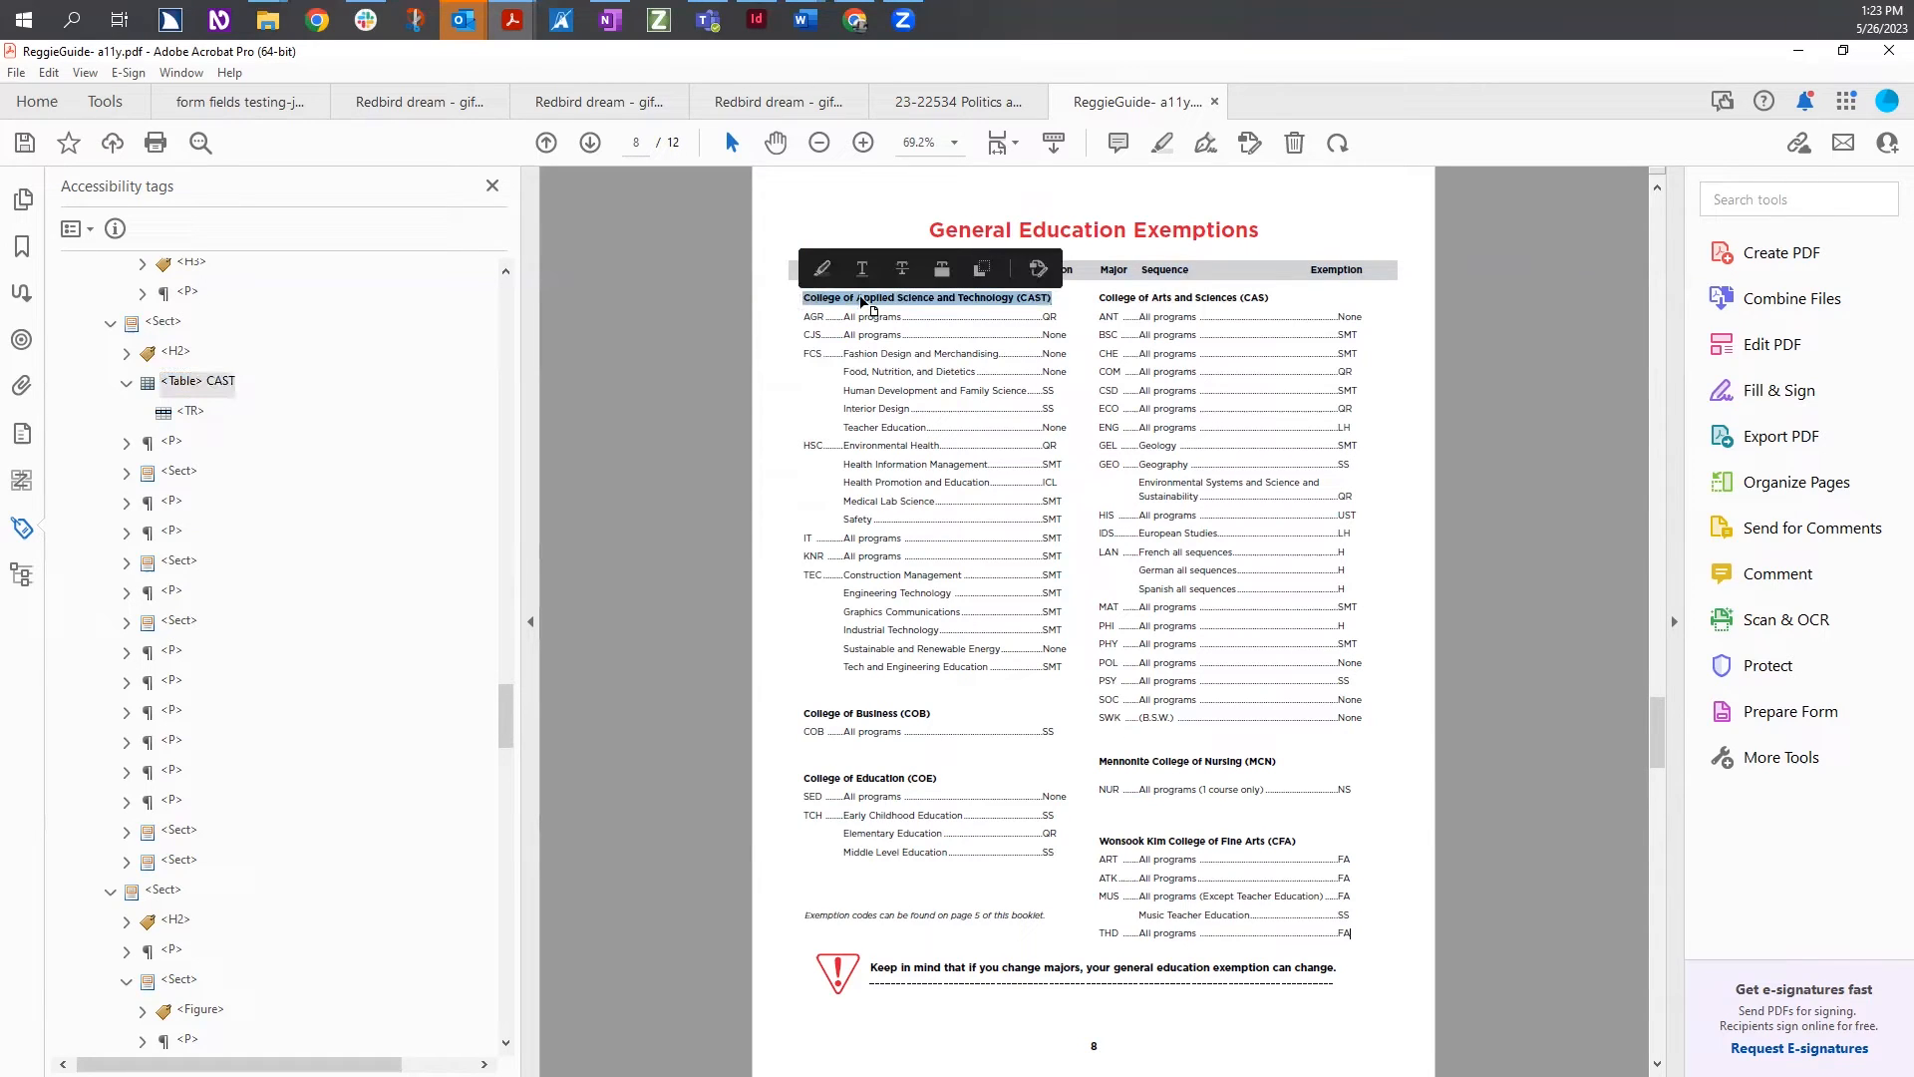
left_click(881, 320)
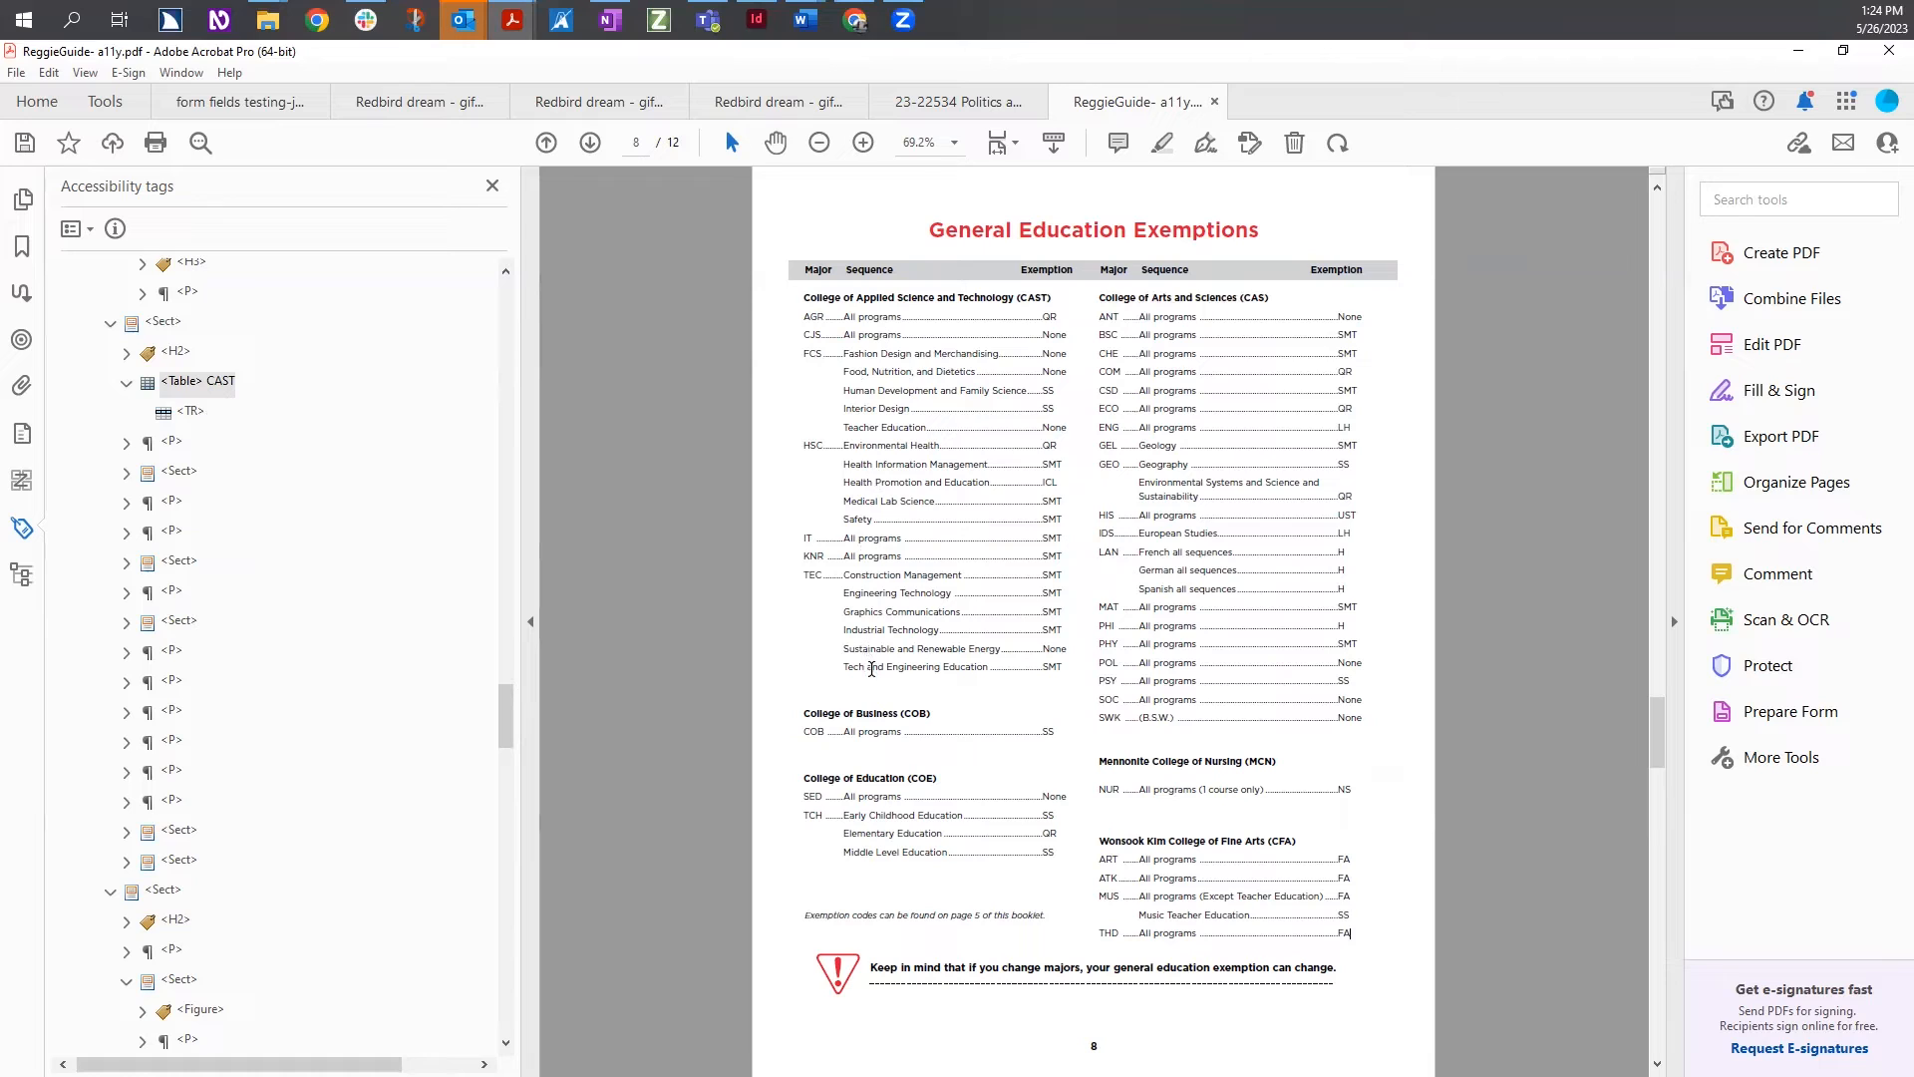
left_click(190, 413)
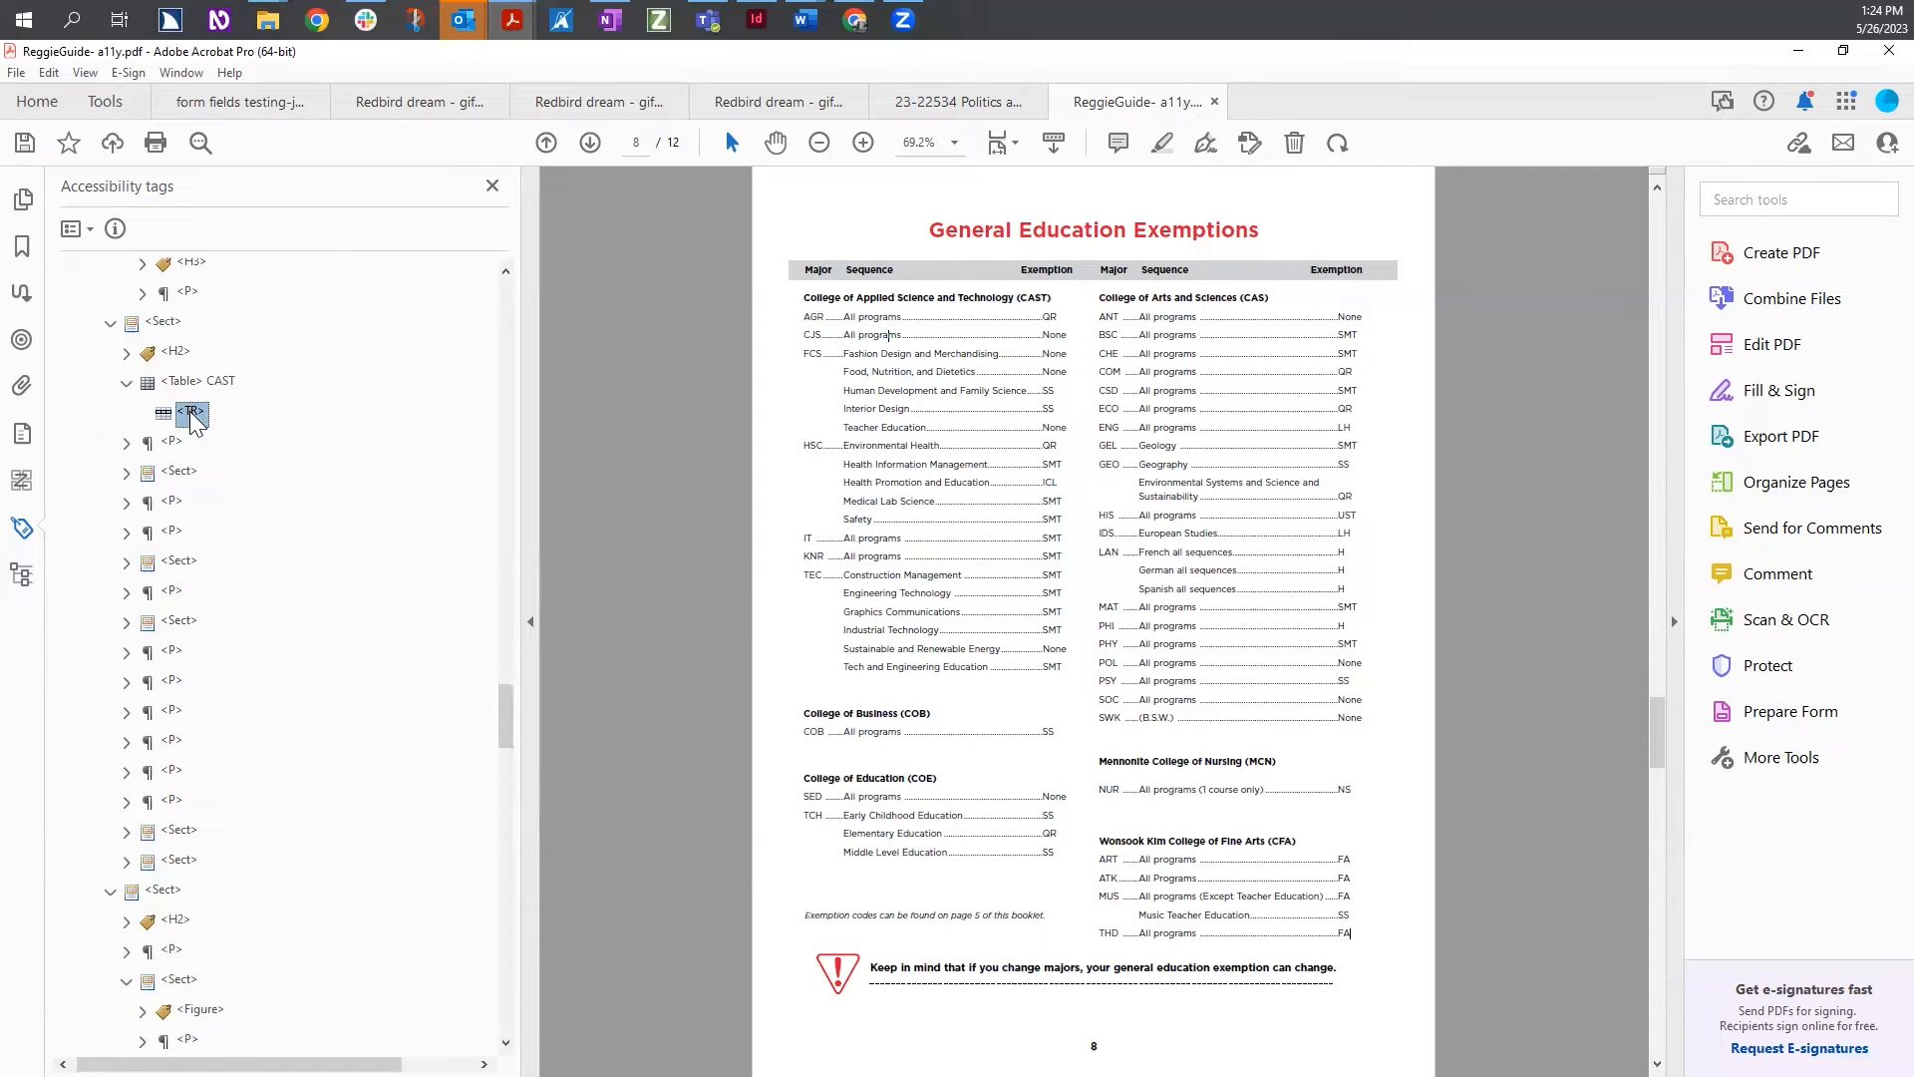
right_click(191, 413)
left_click(235, 434)
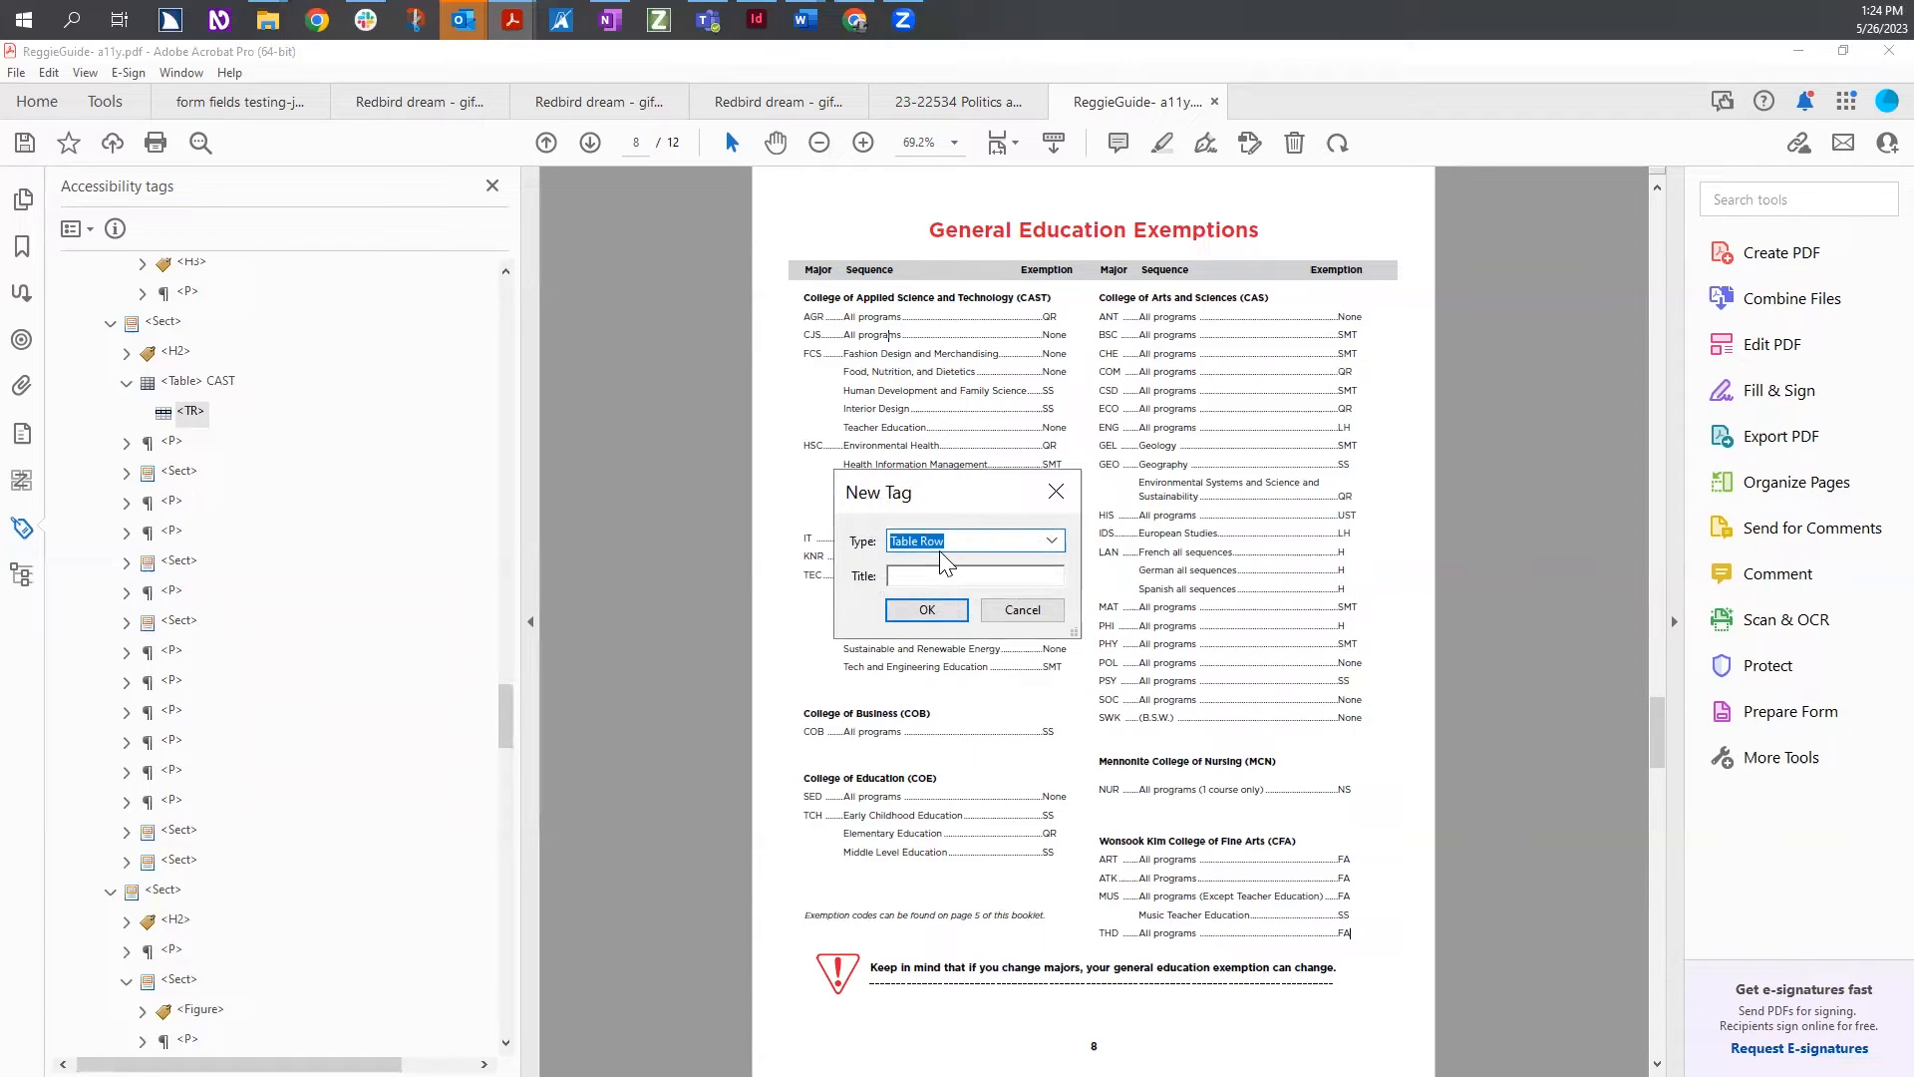
left_click(926, 610)
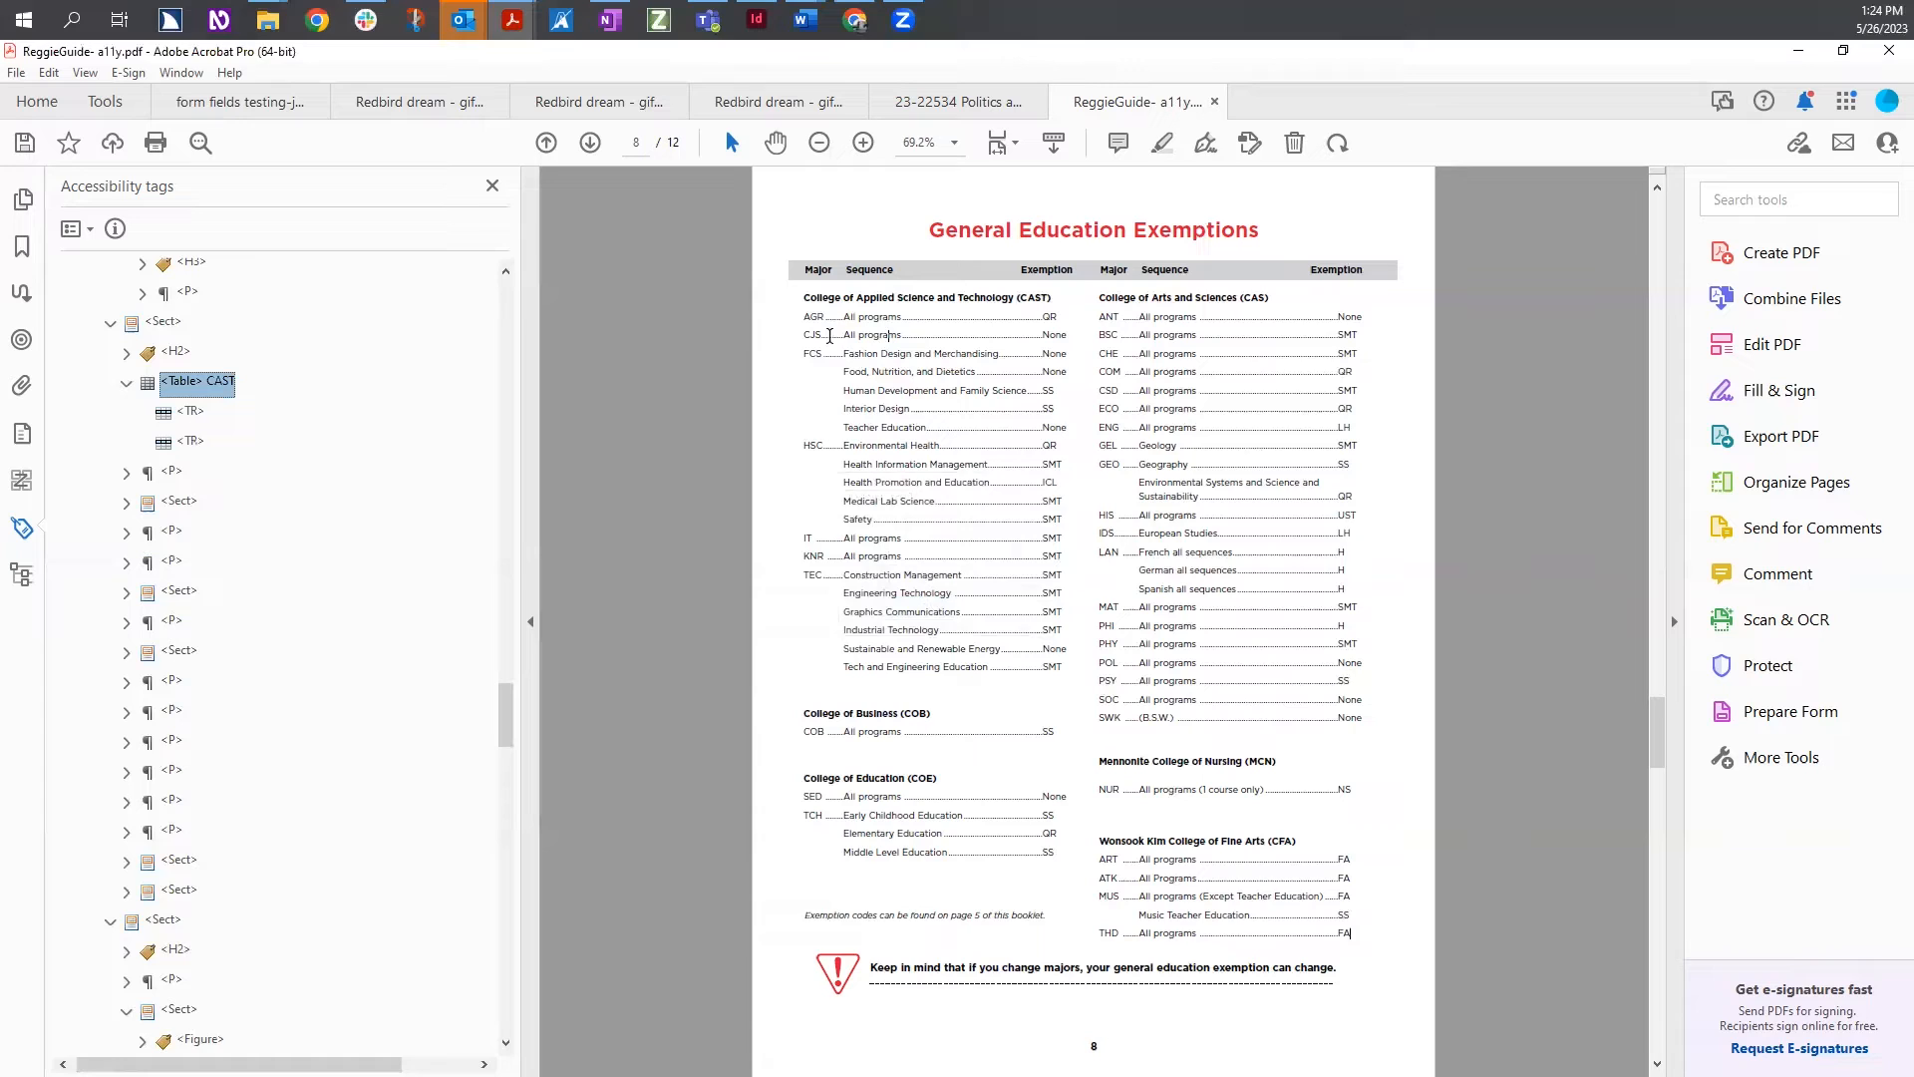
Keep adding Table Row tags inside the CAST table until it holds 21 rows
left_click(192, 443)
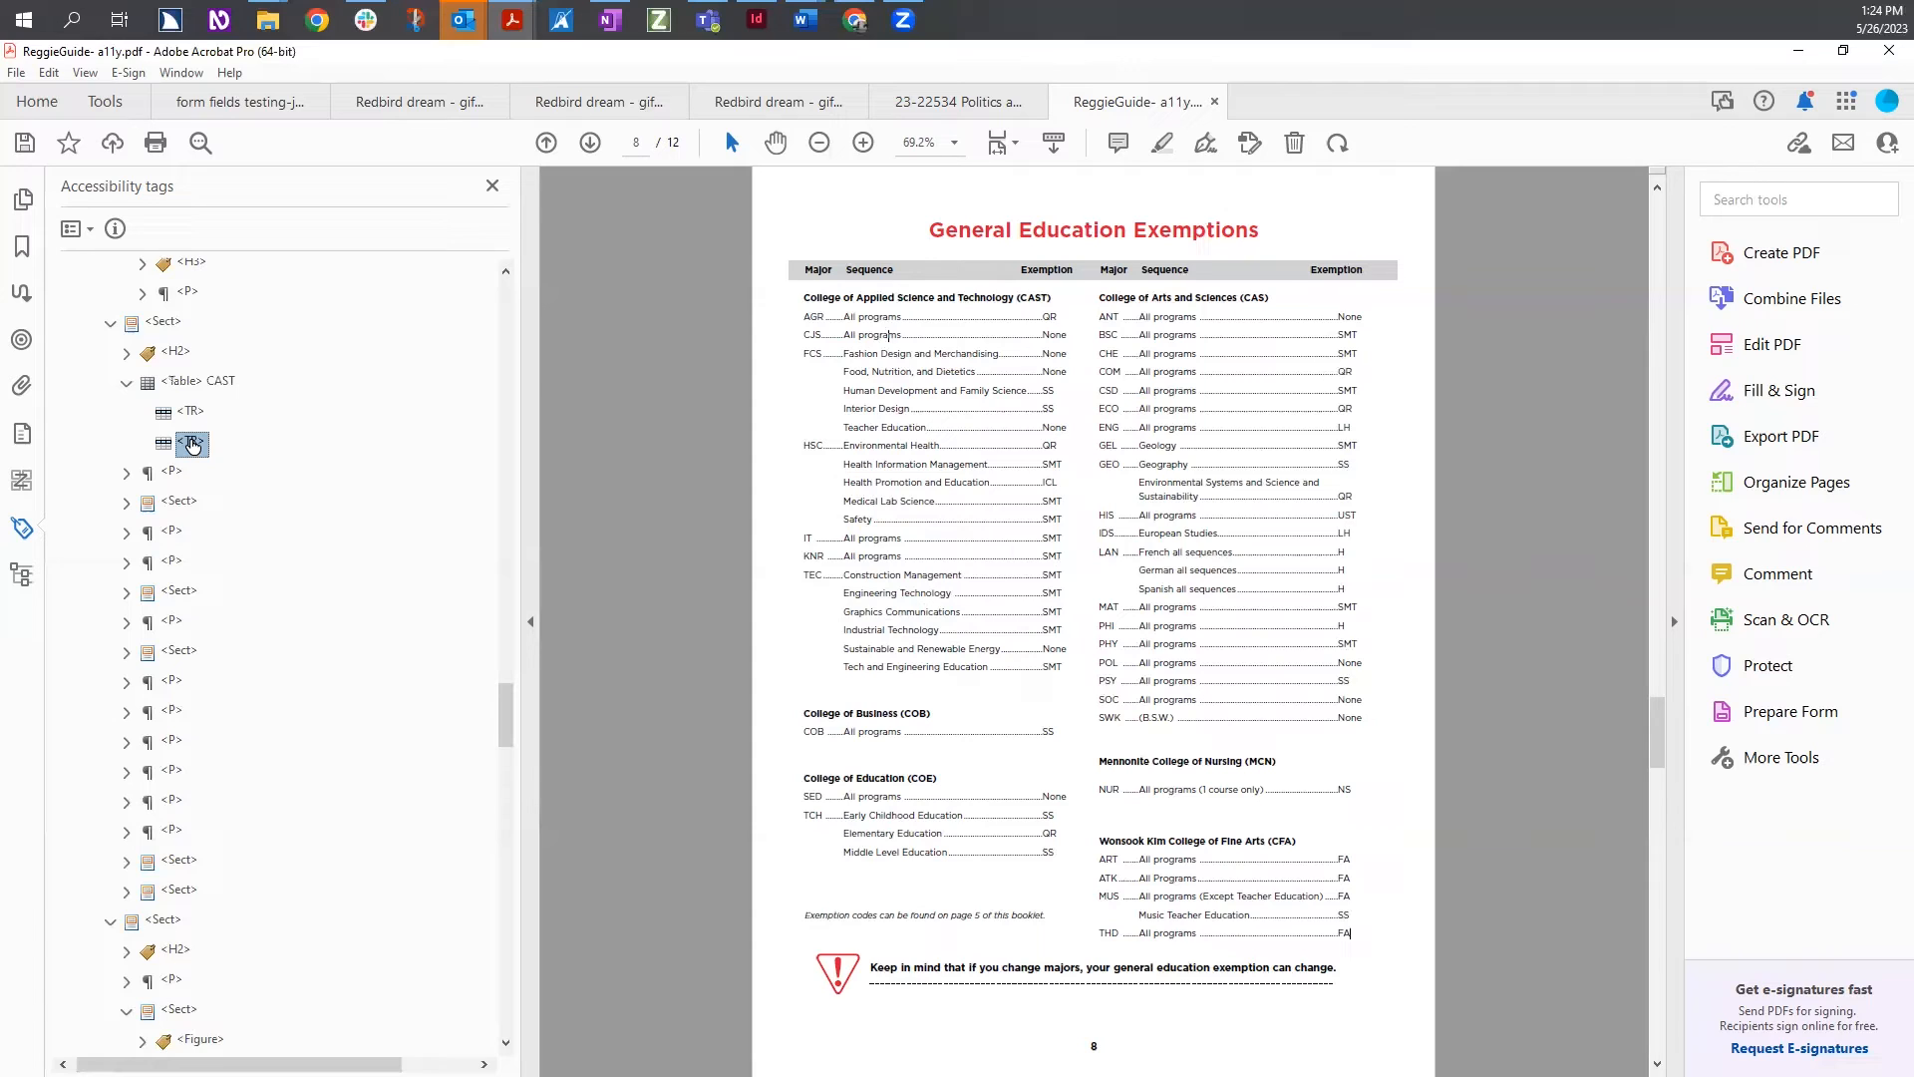
right_click(192, 449)
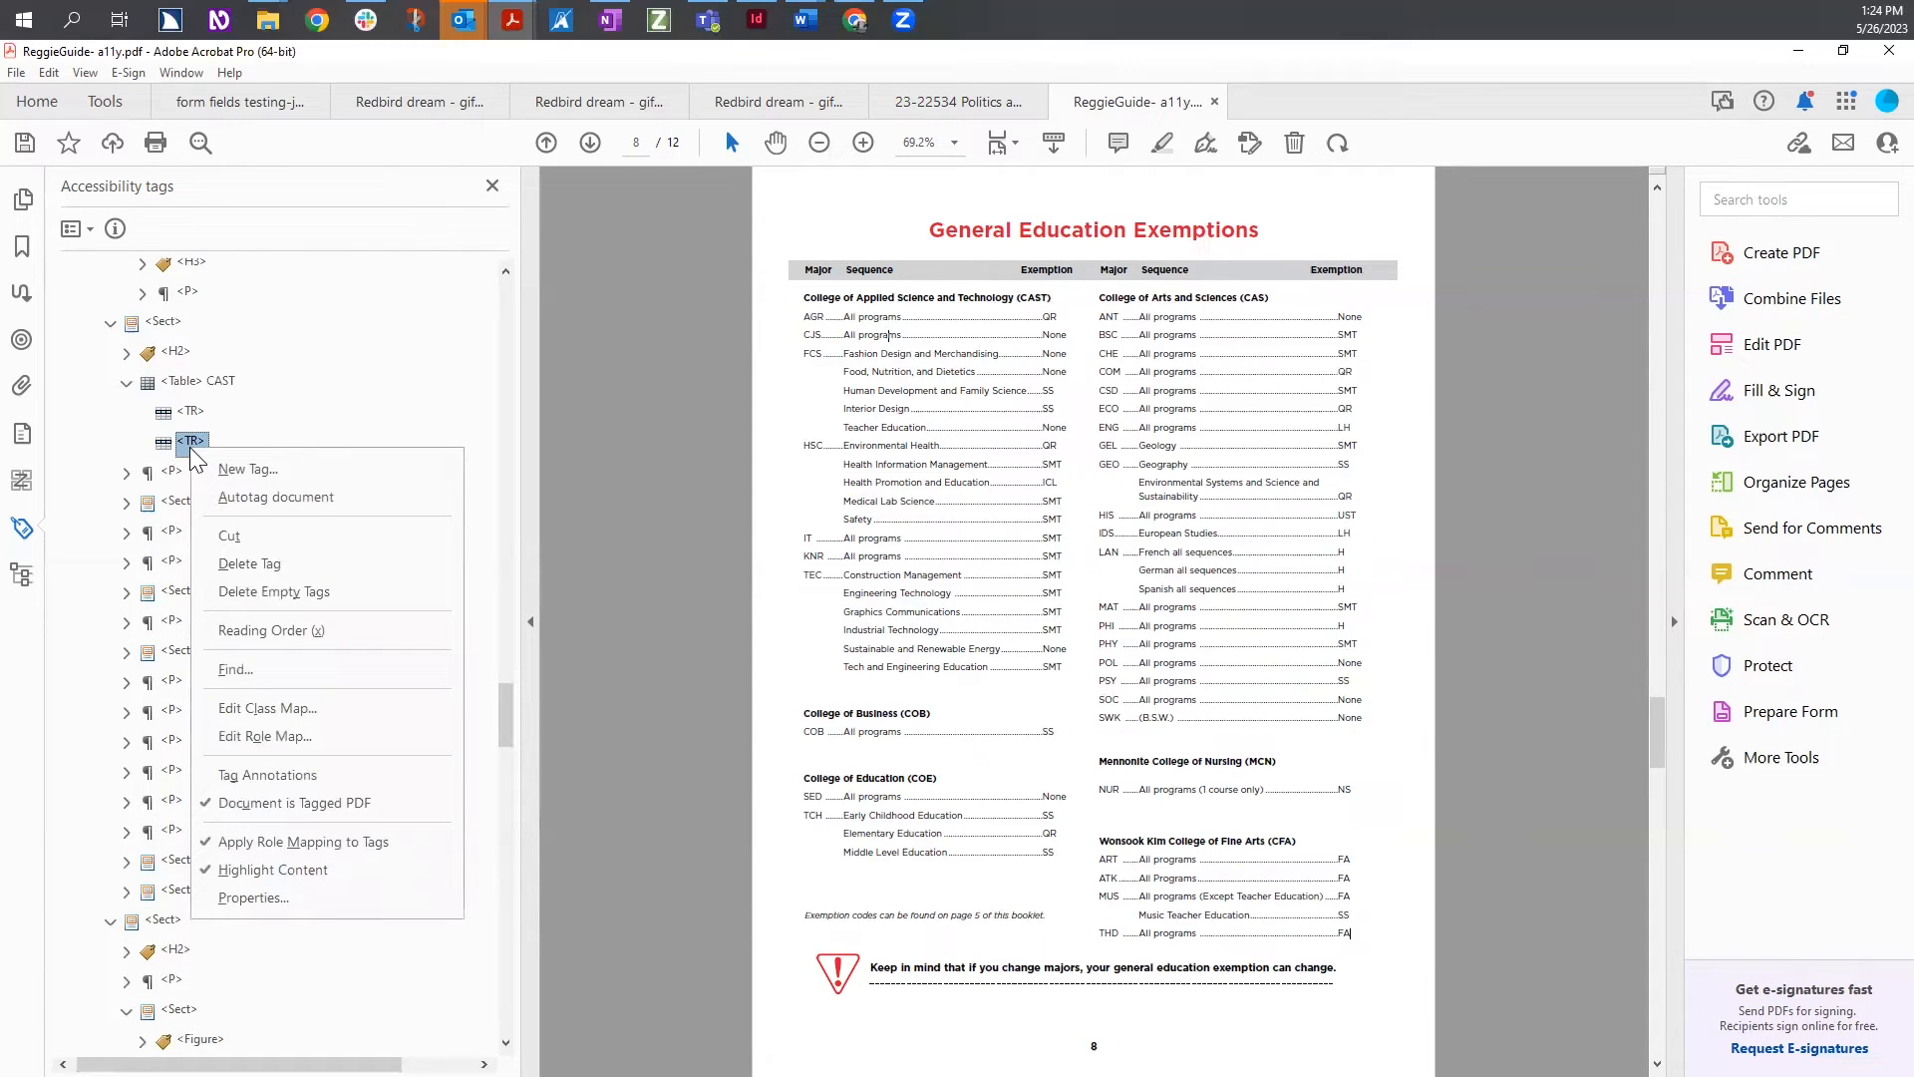
key("n")
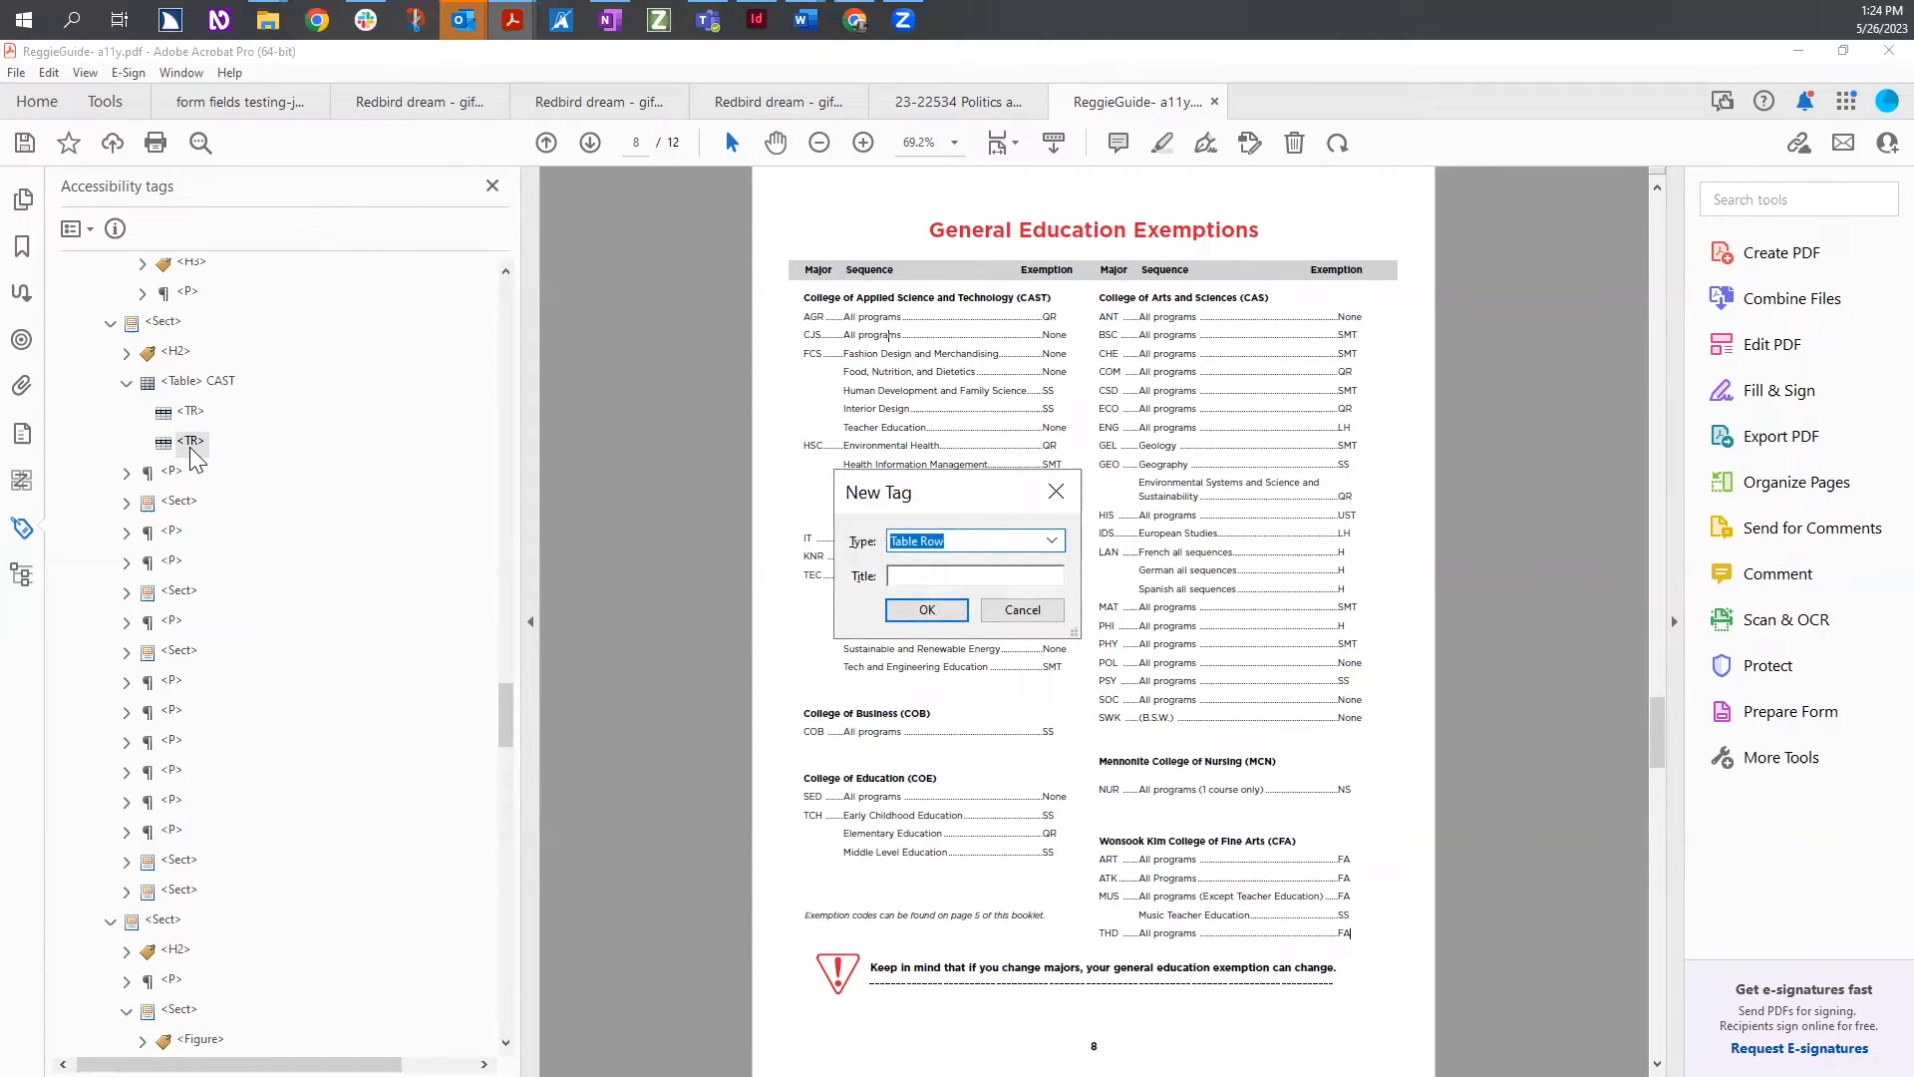
key("Return")
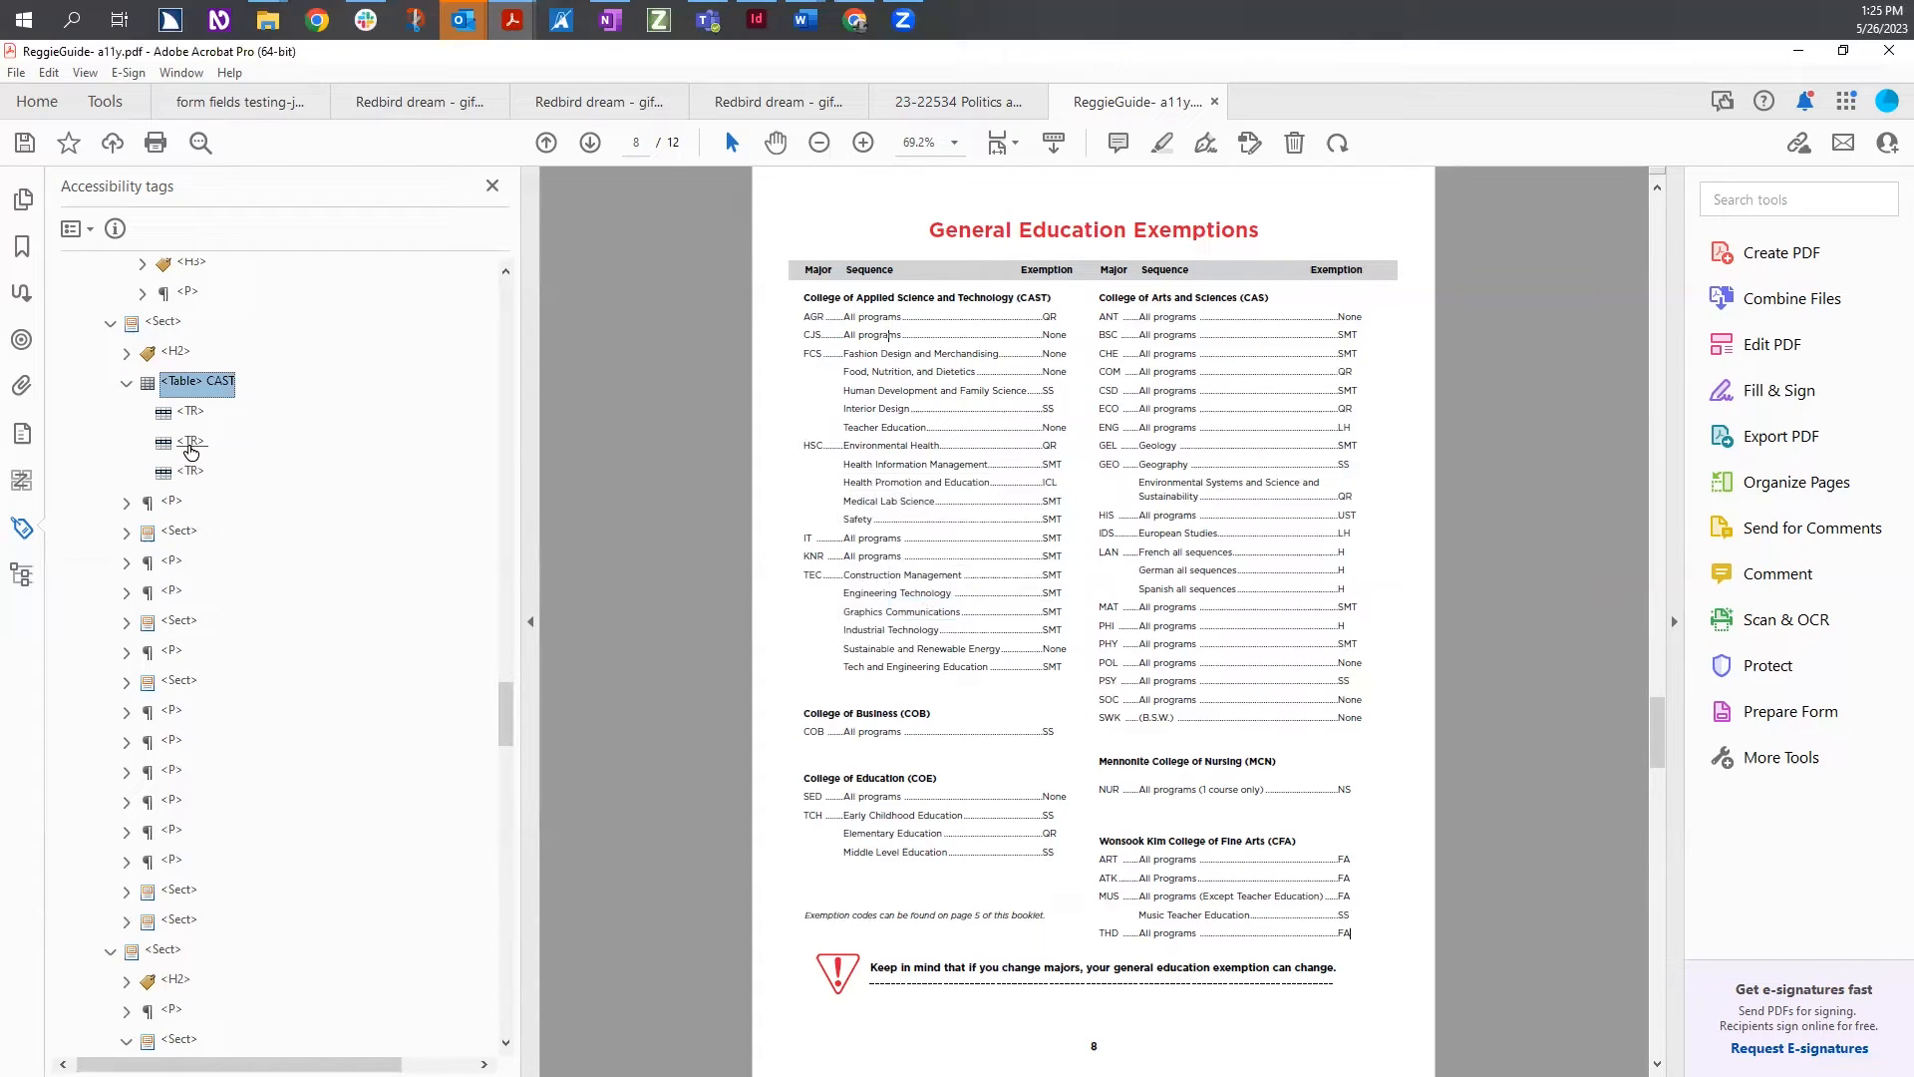
right_click(188, 446)
key("n")
key("Return")
right_click(187, 446)
key("n")
key("Return")
right_click(187, 446)
key("n")
key("Return")
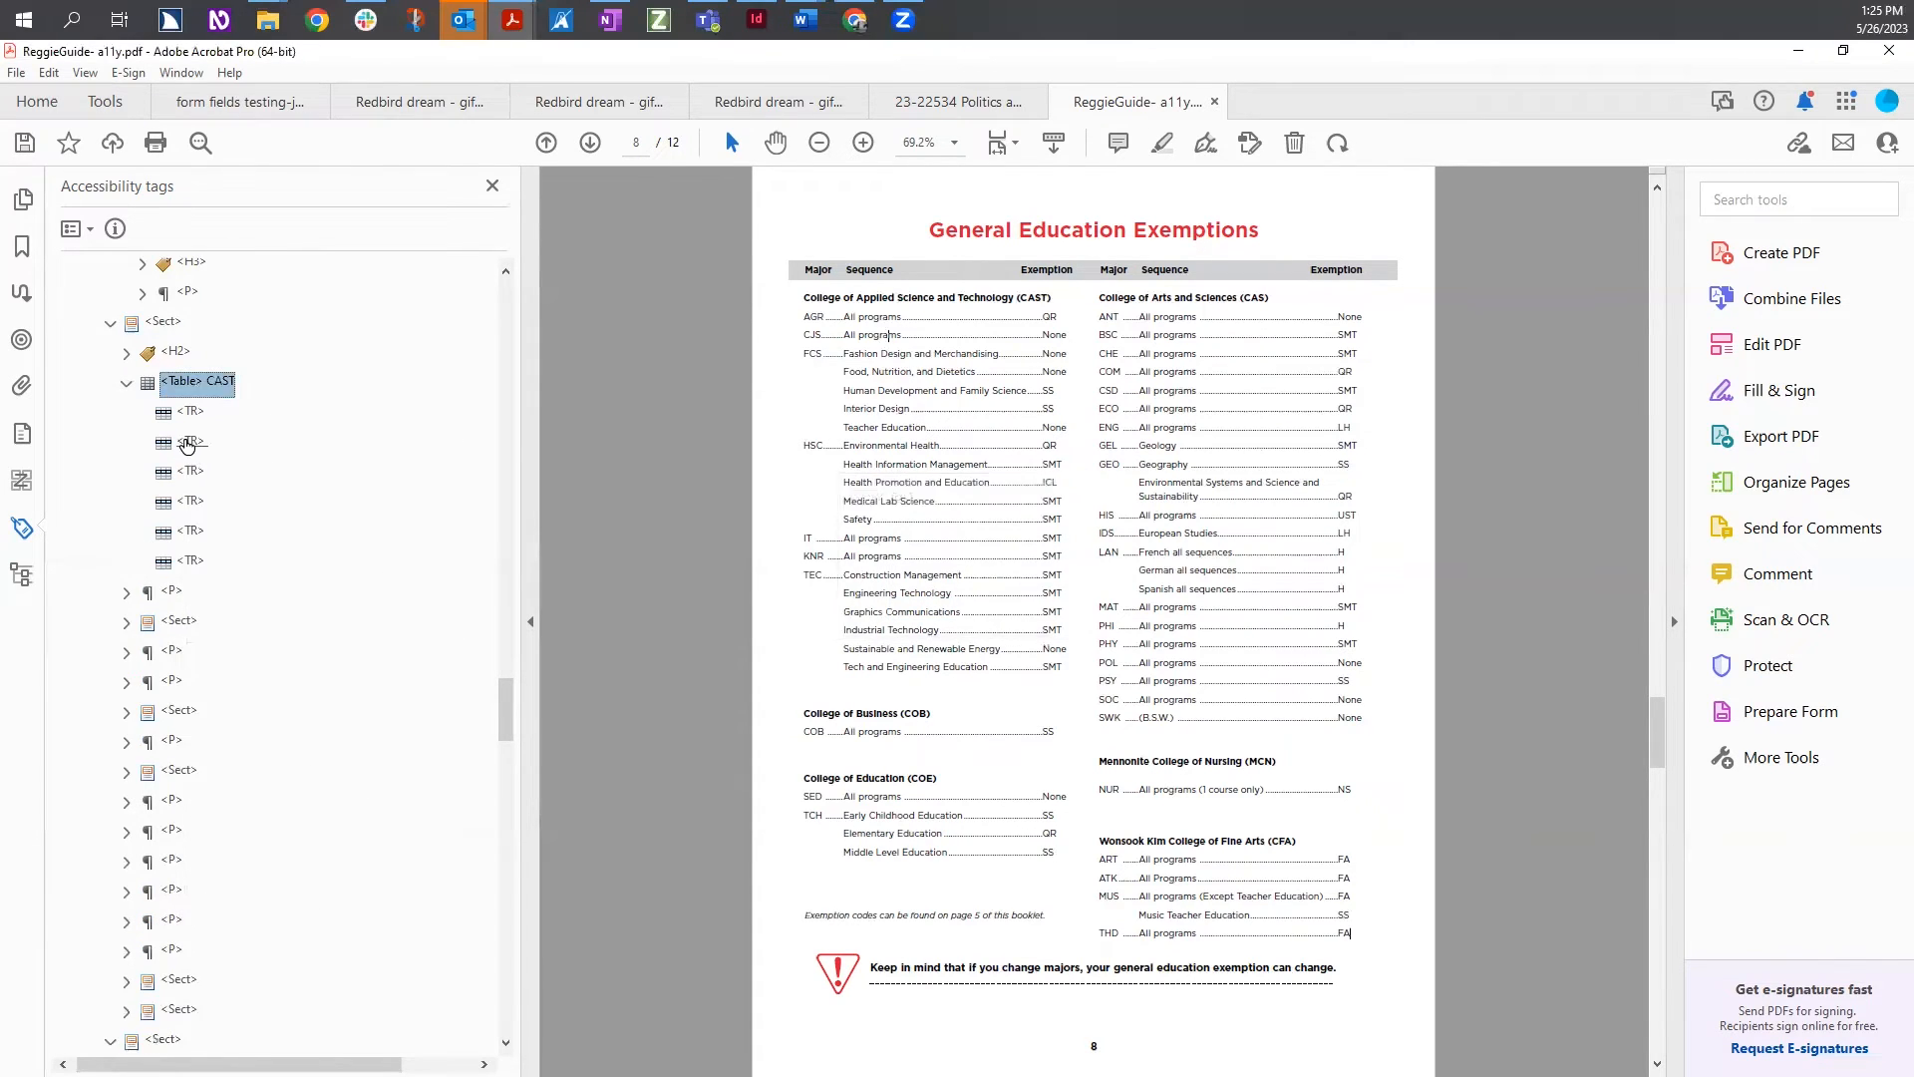
right_click(187, 445)
key("n")
key("Return")
right_click(187, 445)
key("n")
key("Return")
right_click(188, 446)
key("n")
key("Return")
right_click(188, 446)
key("n")
key("Return")
key("n")
key("Return")
right_click(187, 446)
key("n")
key("Return")
right_click(188, 445)
key("n")
key("Return")
right_click(188, 445)
key("n")
key("Return")
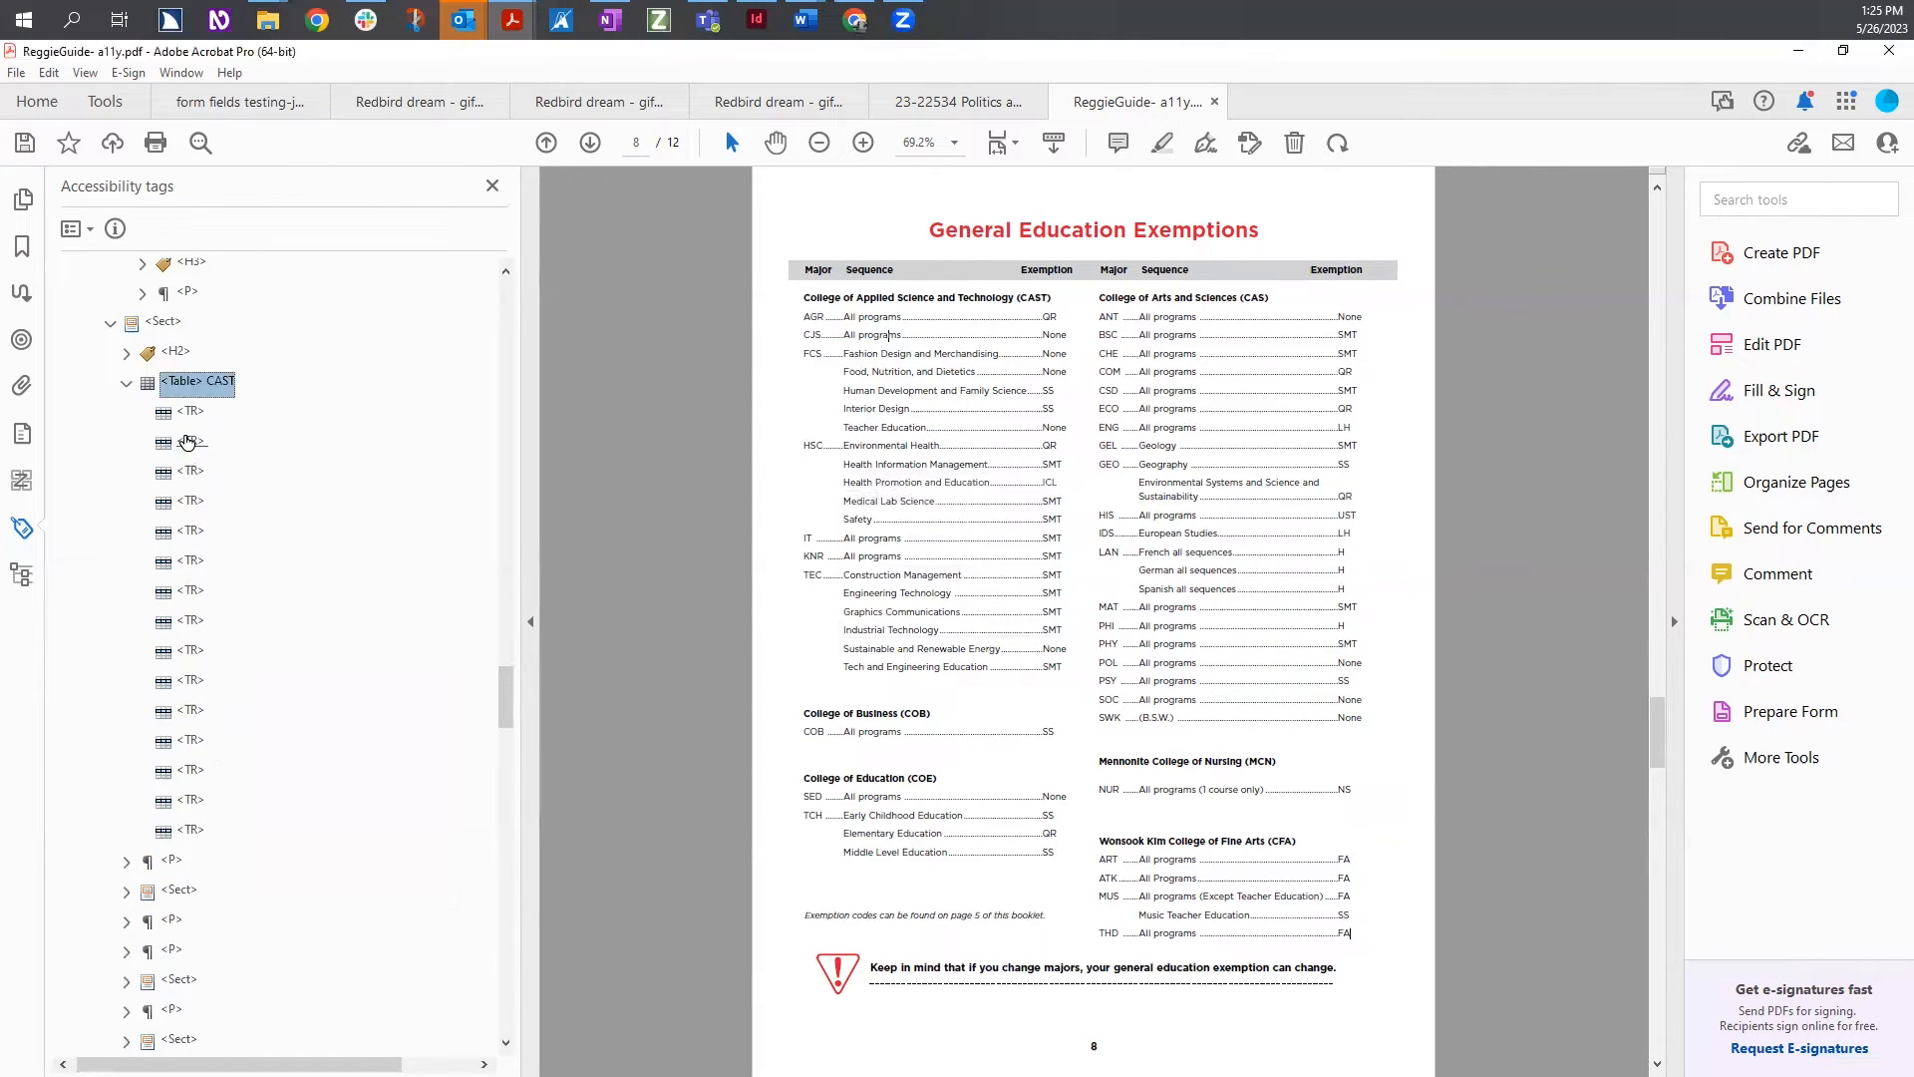
right_click(188, 441)
key("n")
key("Return")
right_click(187, 441)
key("n")
key("Return")
right_click(188, 441)
key("n")
key("Return")
right_click(187, 441)
key("n")
key("Return")
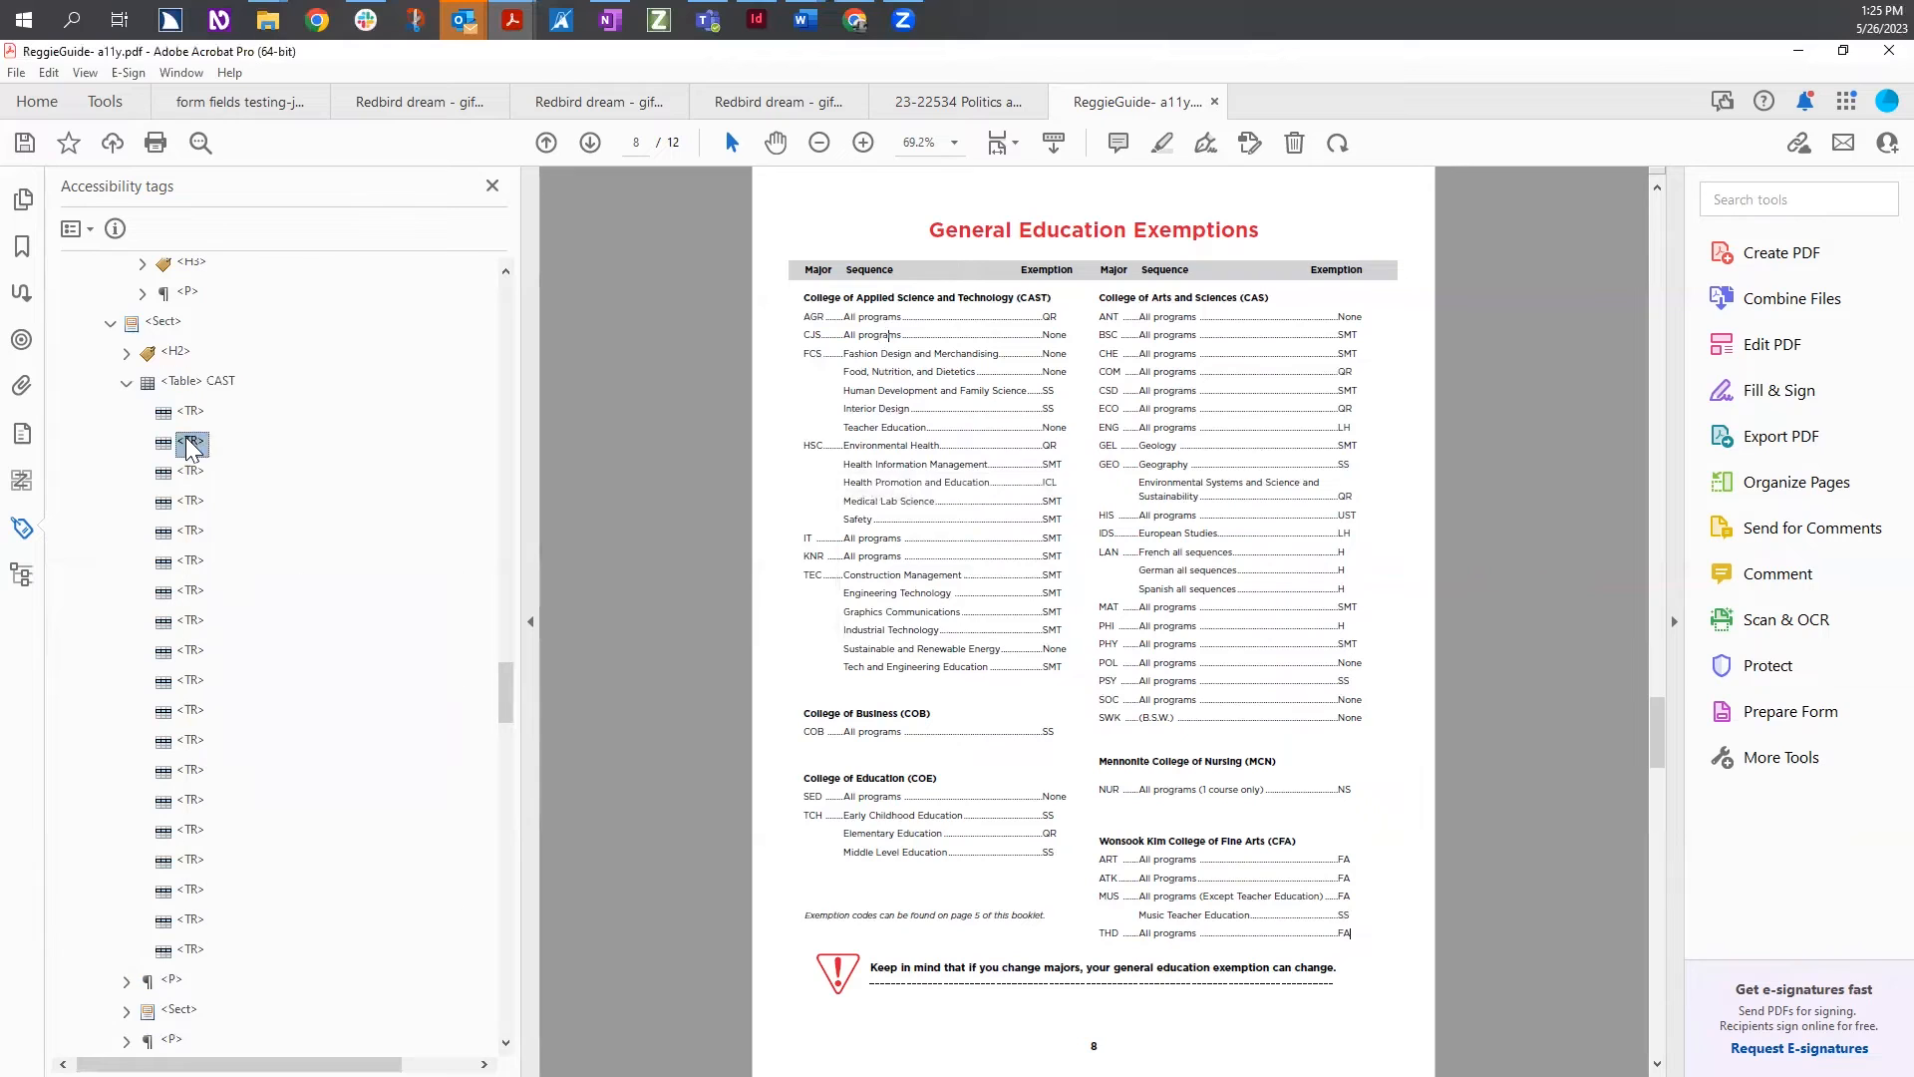
right_click(190, 443)
key("n")
key("Return")
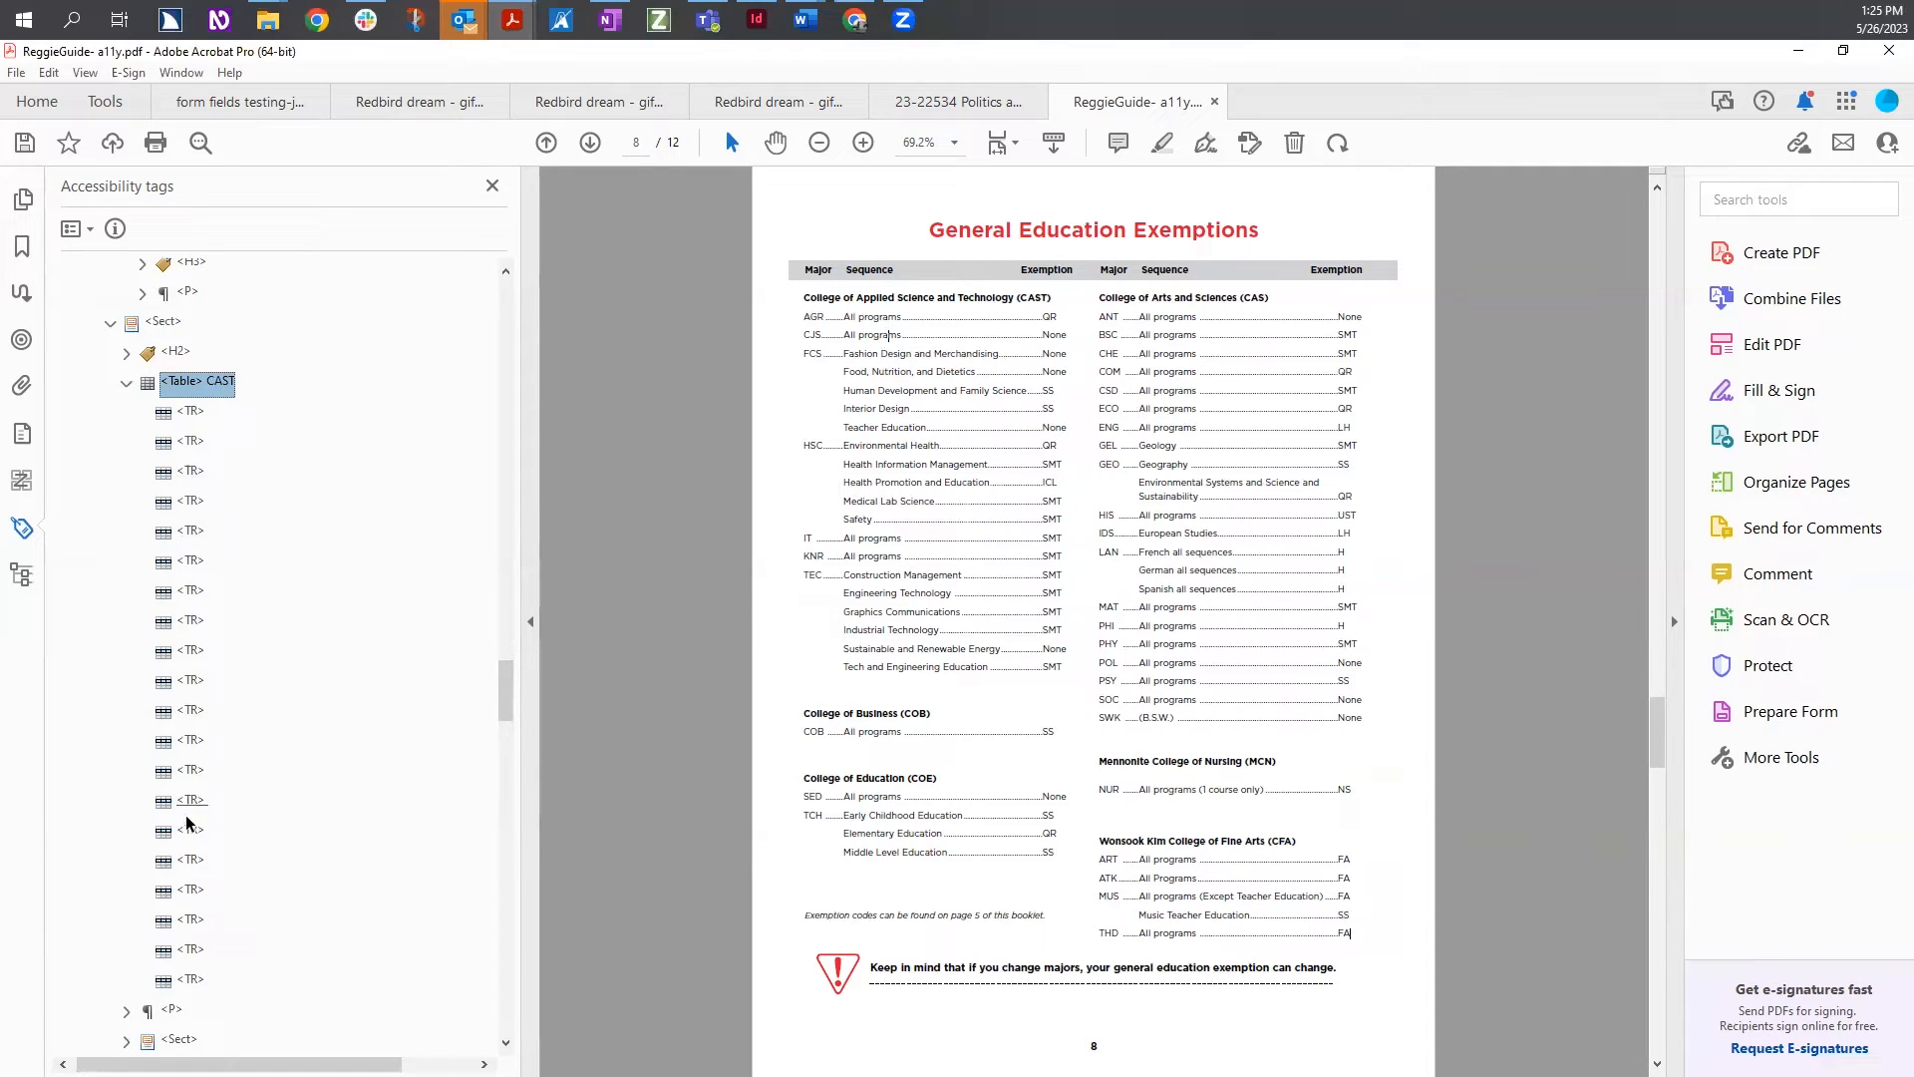
right_click(201, 963)
key("n")
key("Return")
Create a new Table Data Cell tag directly after the first row of the CAST table
right_click(191, 414)
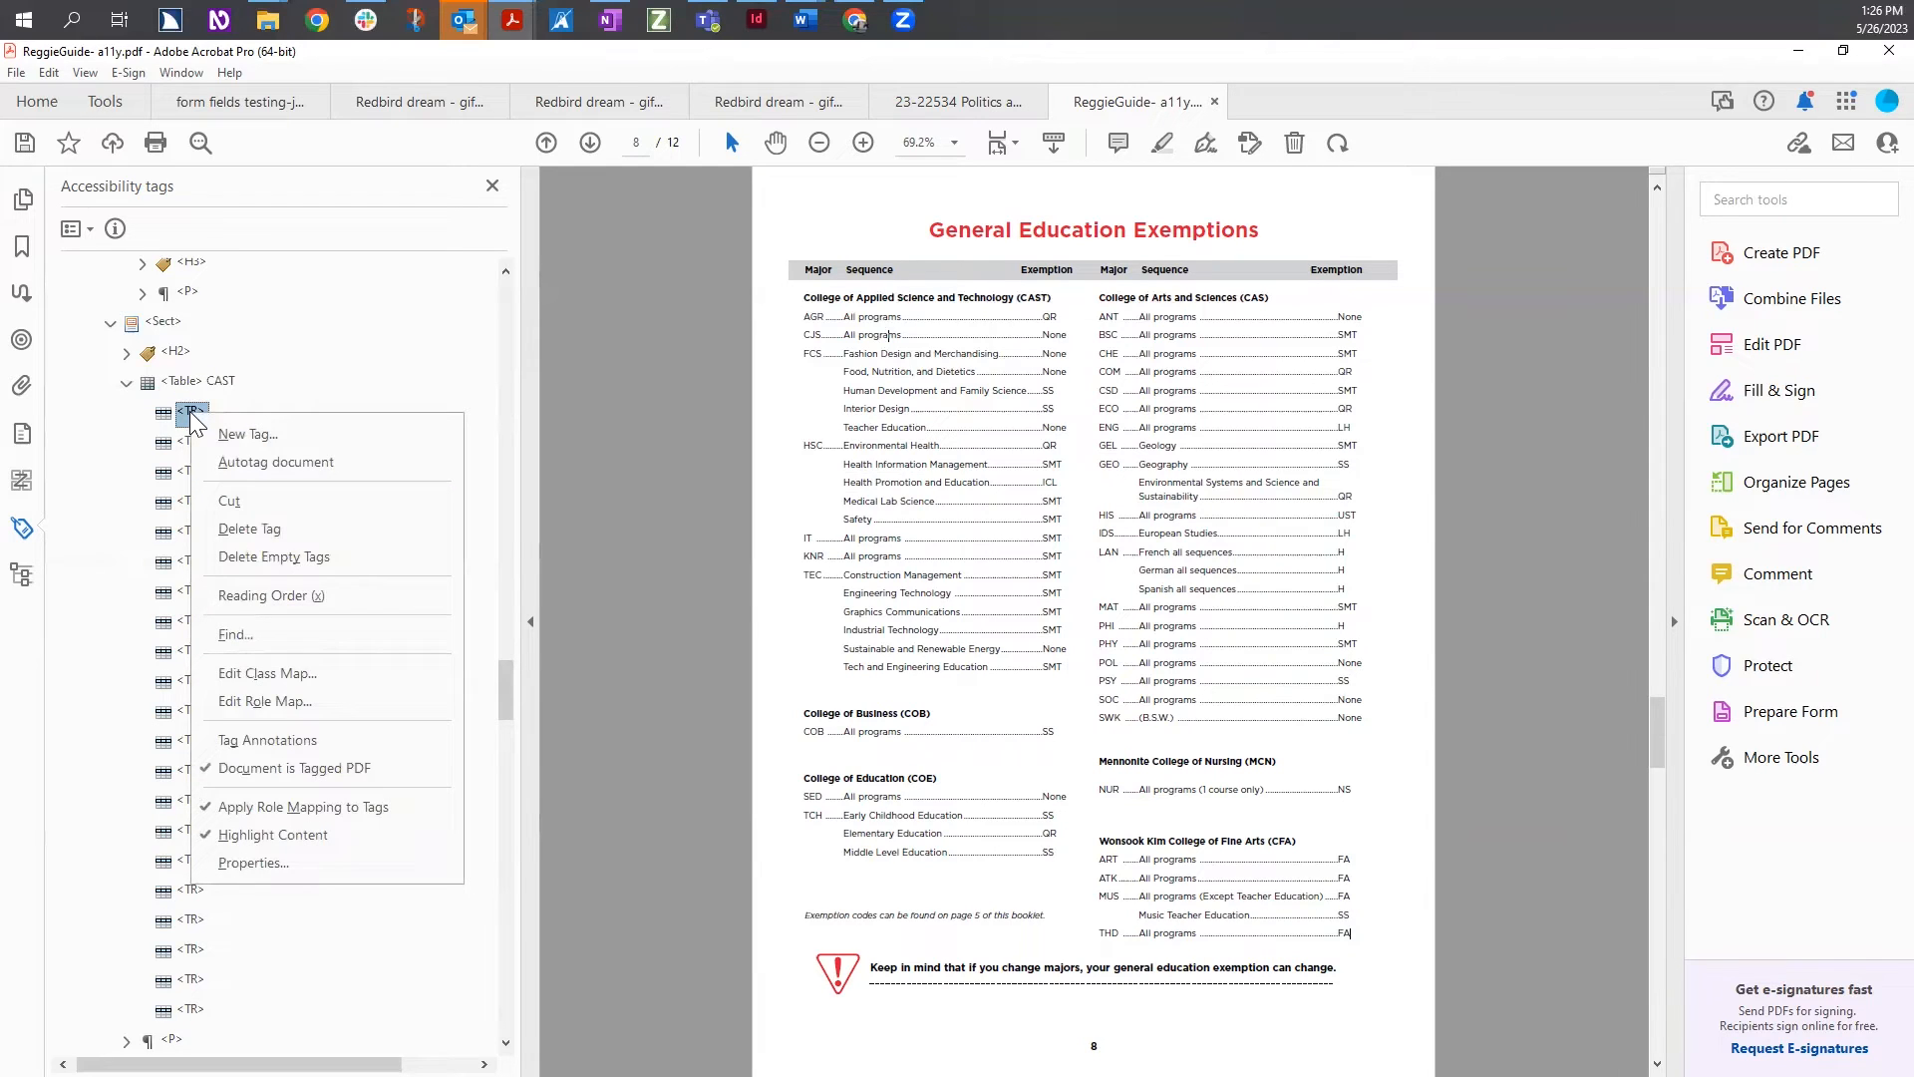
left_click(242, 434)
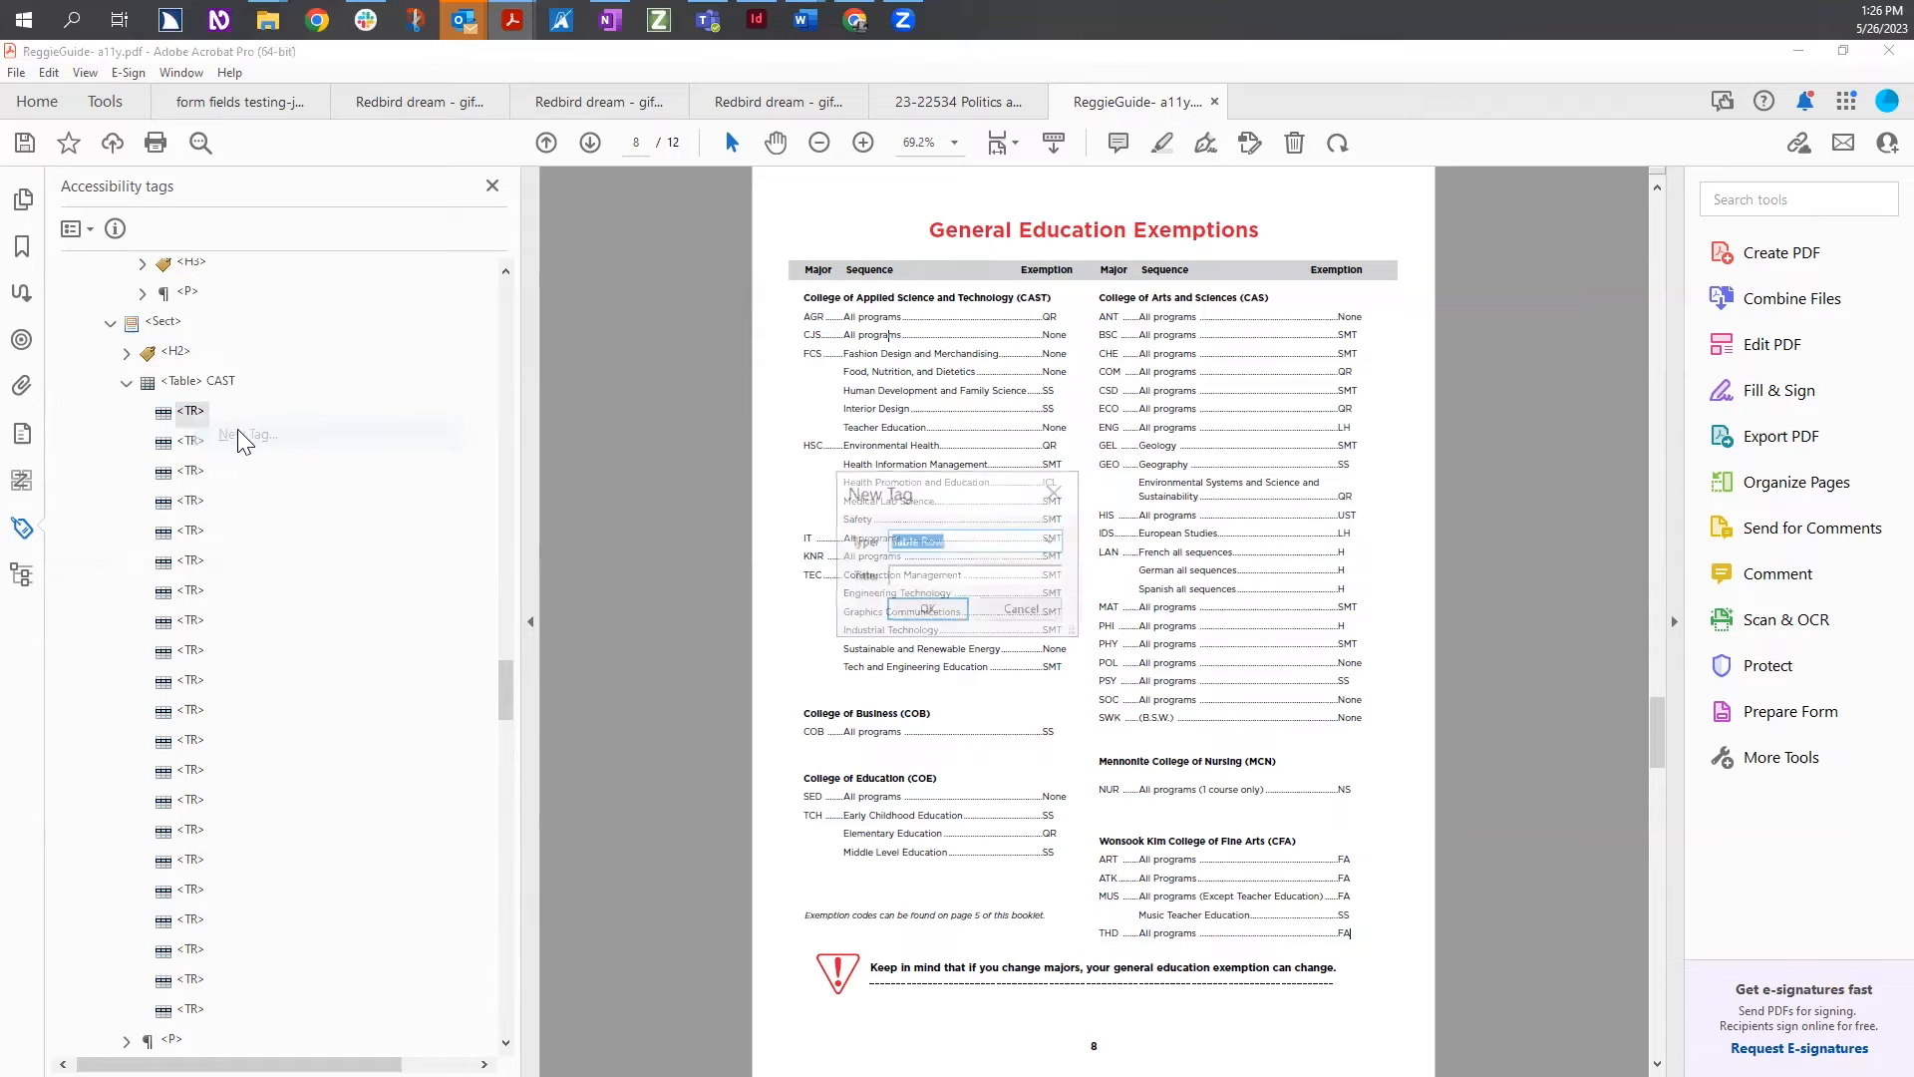
left_click(1054, 542)
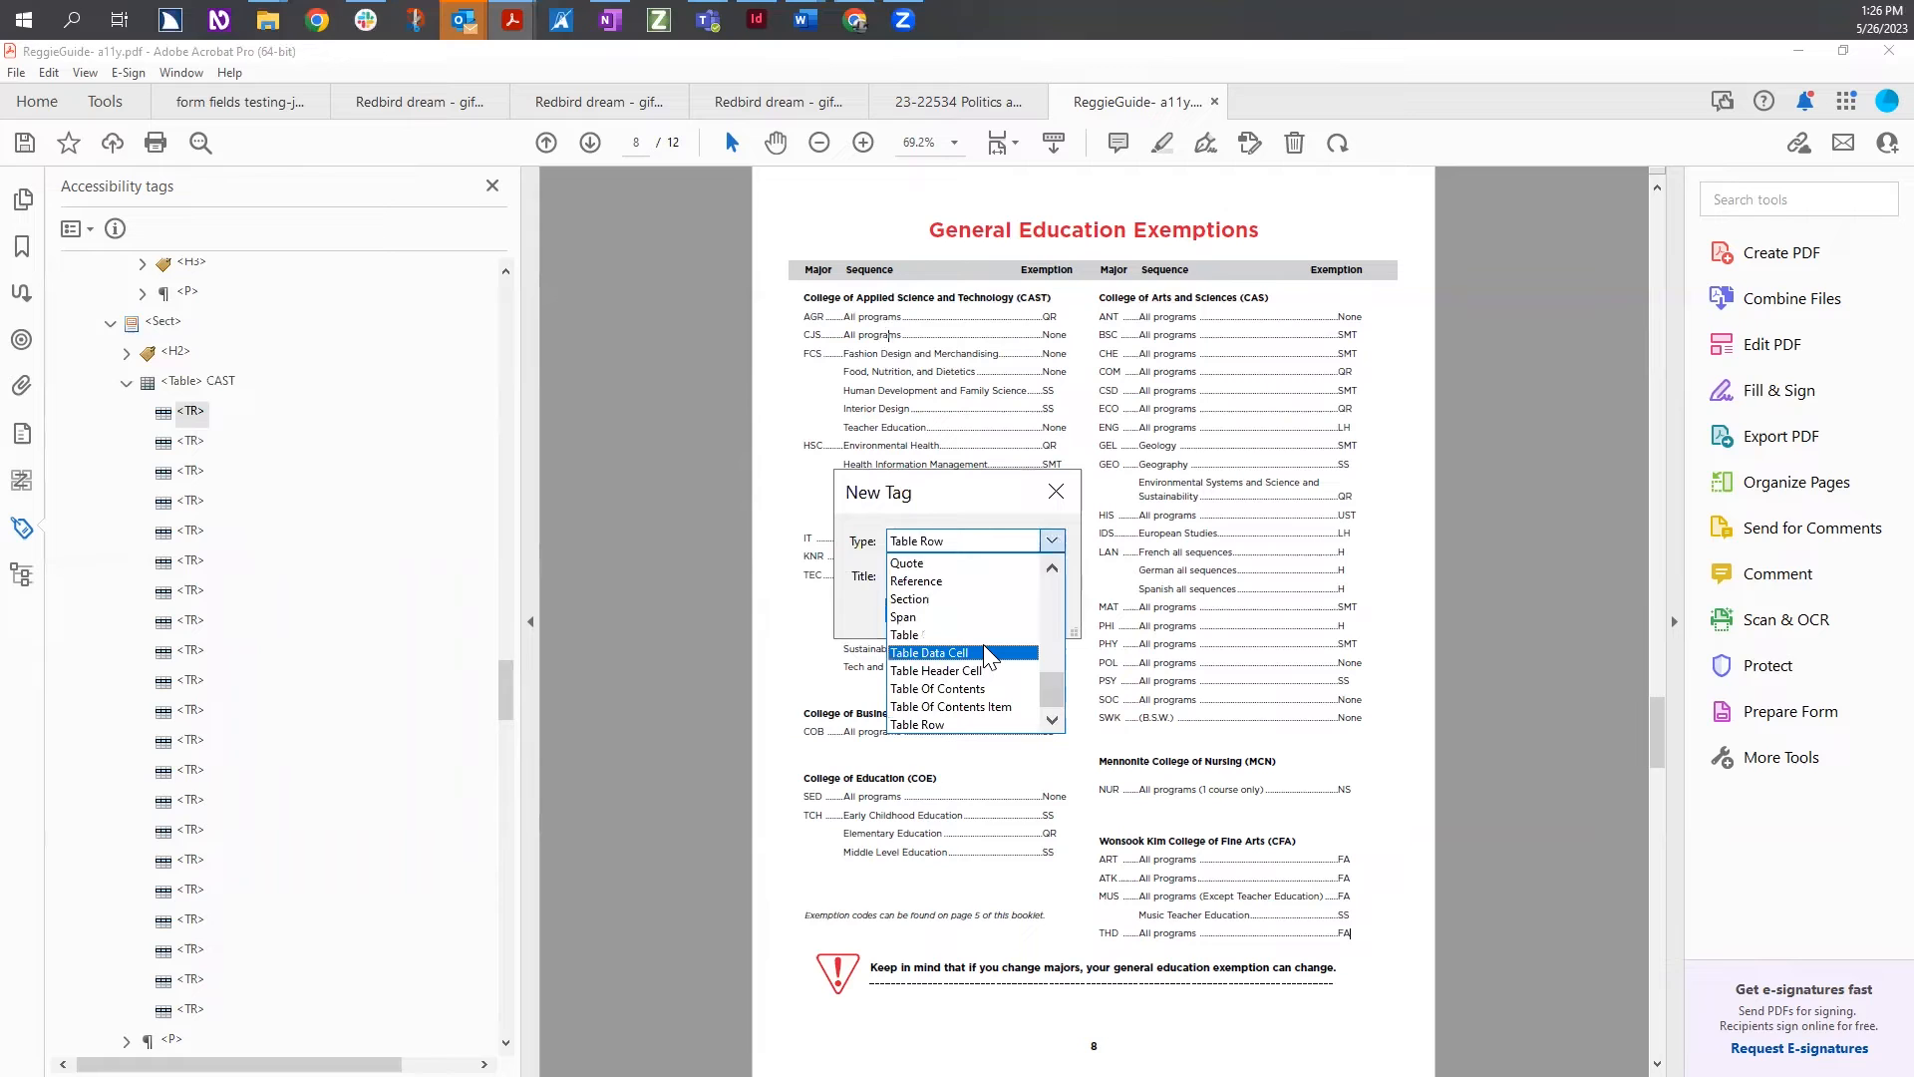
left_click(985, 648)
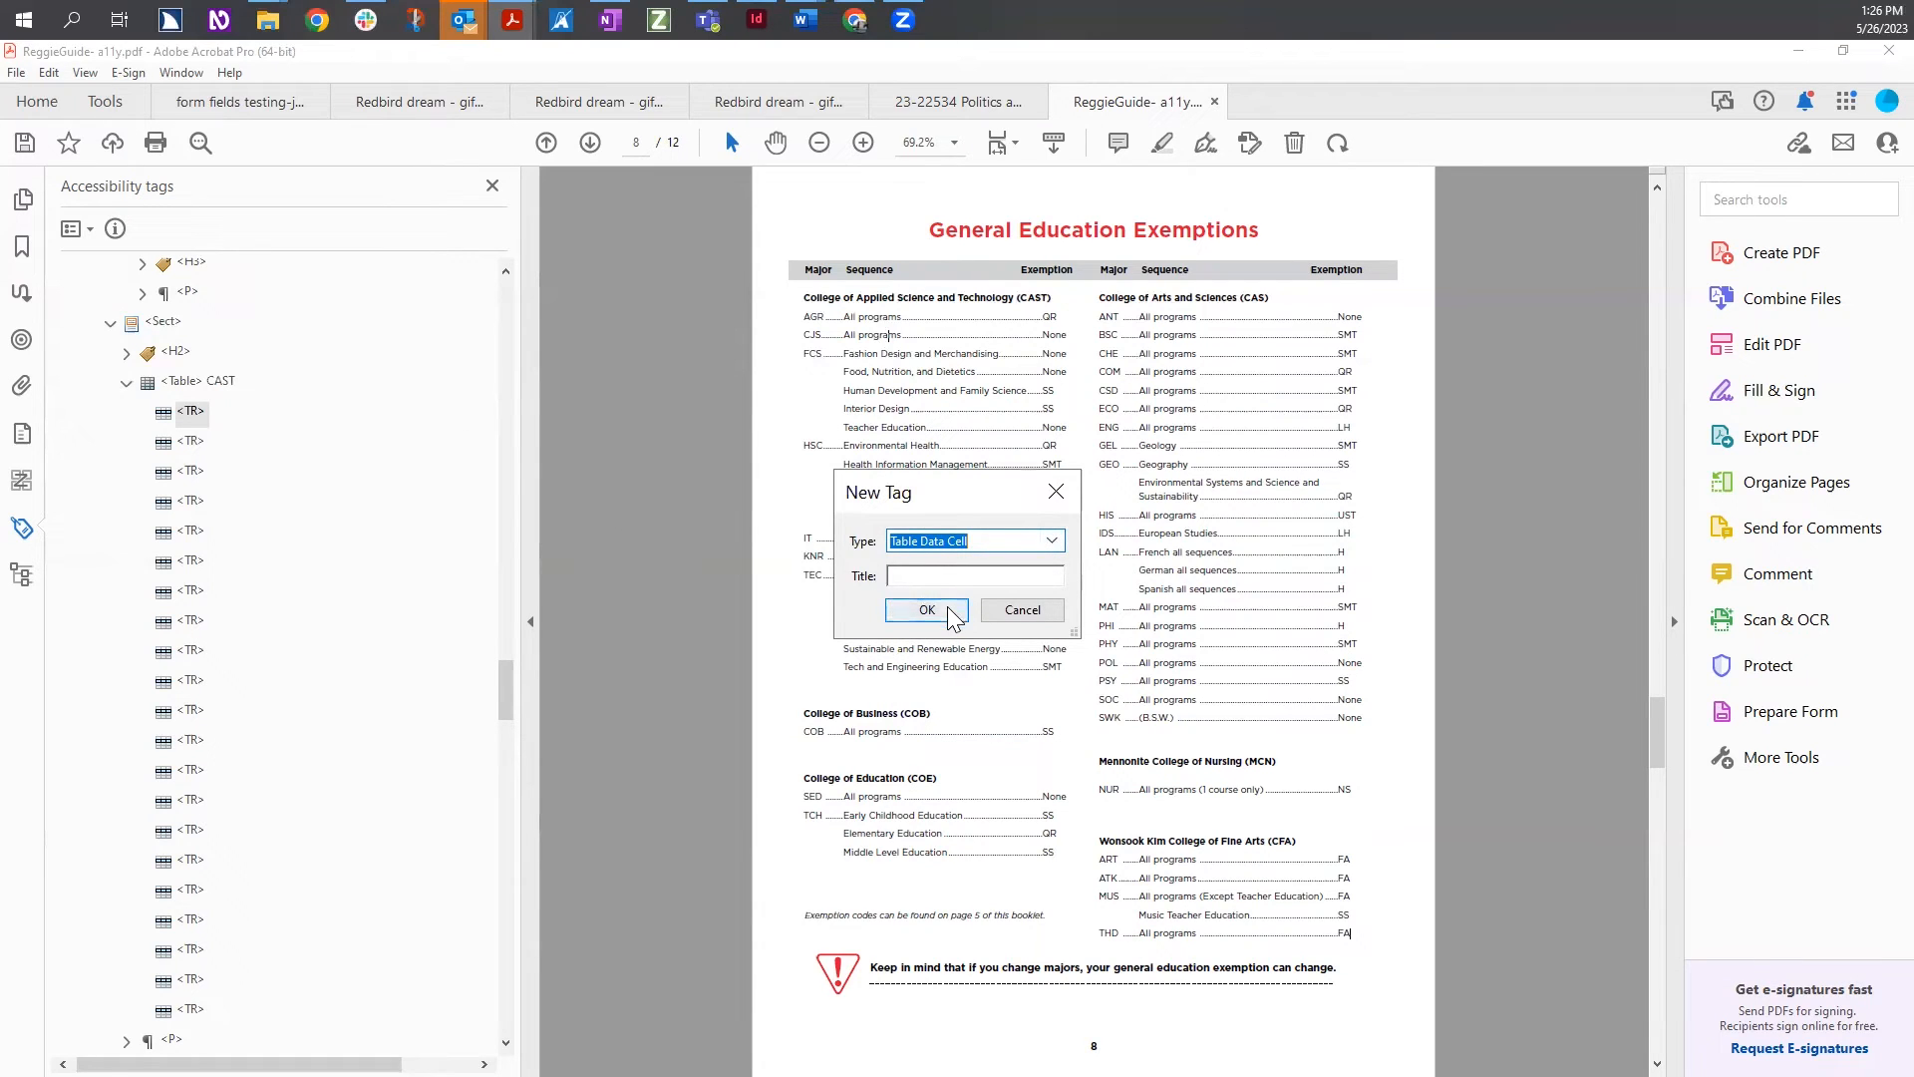
left_click(951, 615)
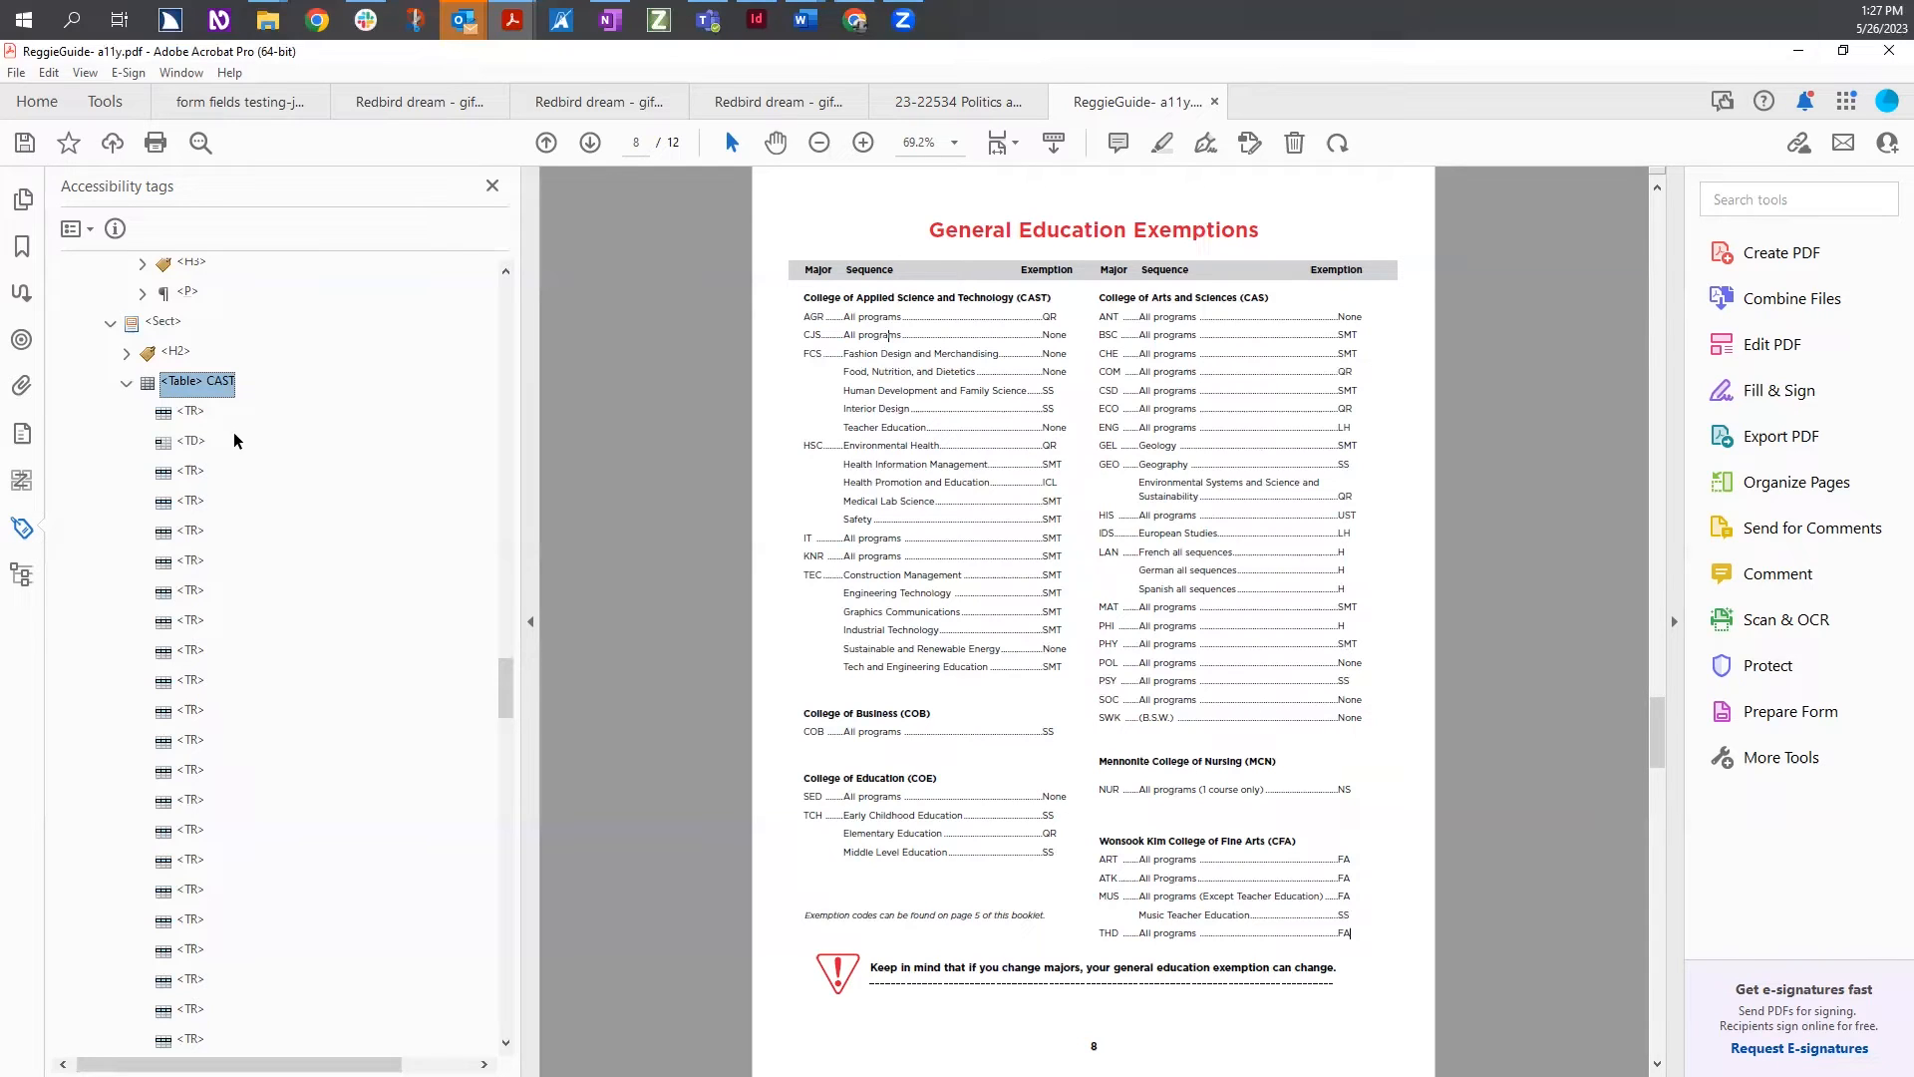
Nest the new data cell tag inside the first CAST row and check its placement
left_click(189, 445)
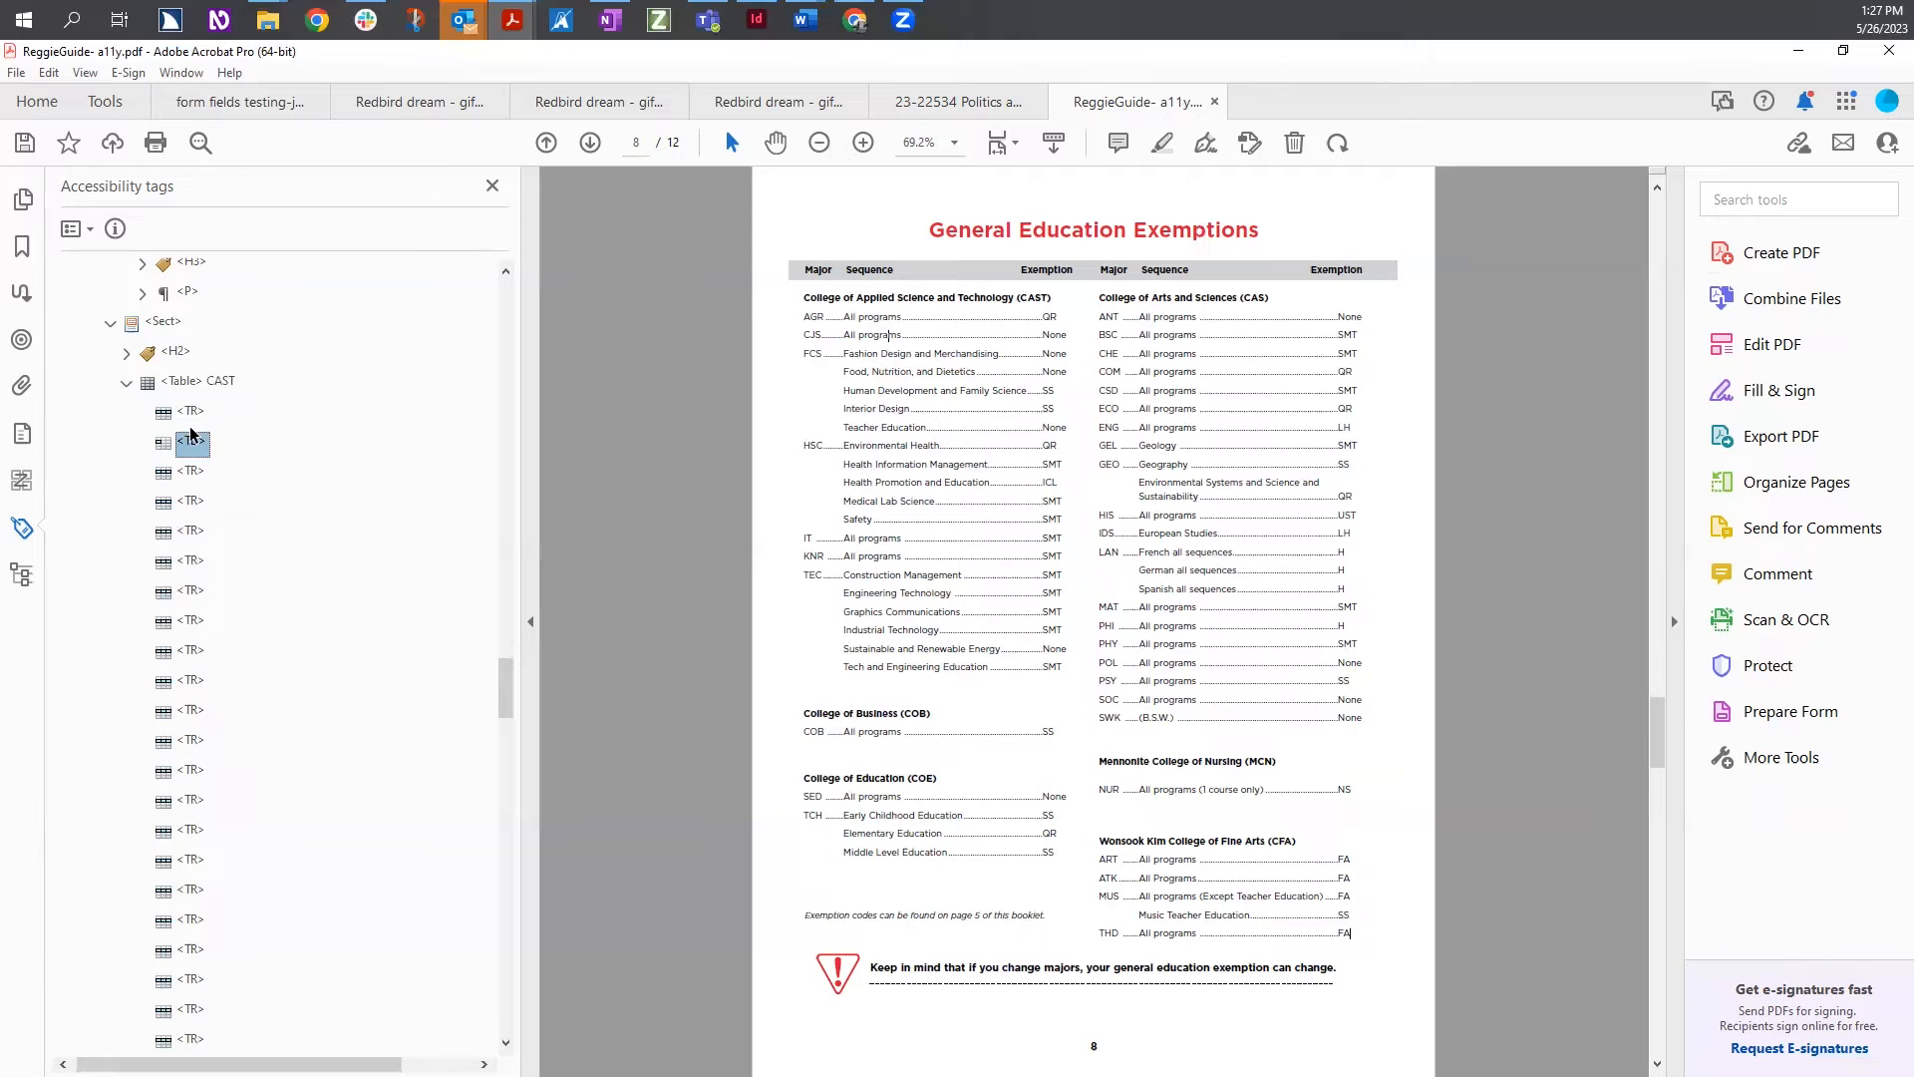
left_click_drag(190, 449, 157, 427)
left_click_drag(155, 425, 157, 428)
left_click_drag(156, 426, 179, 424)
left_click_drag(179, 425, 189, 435)
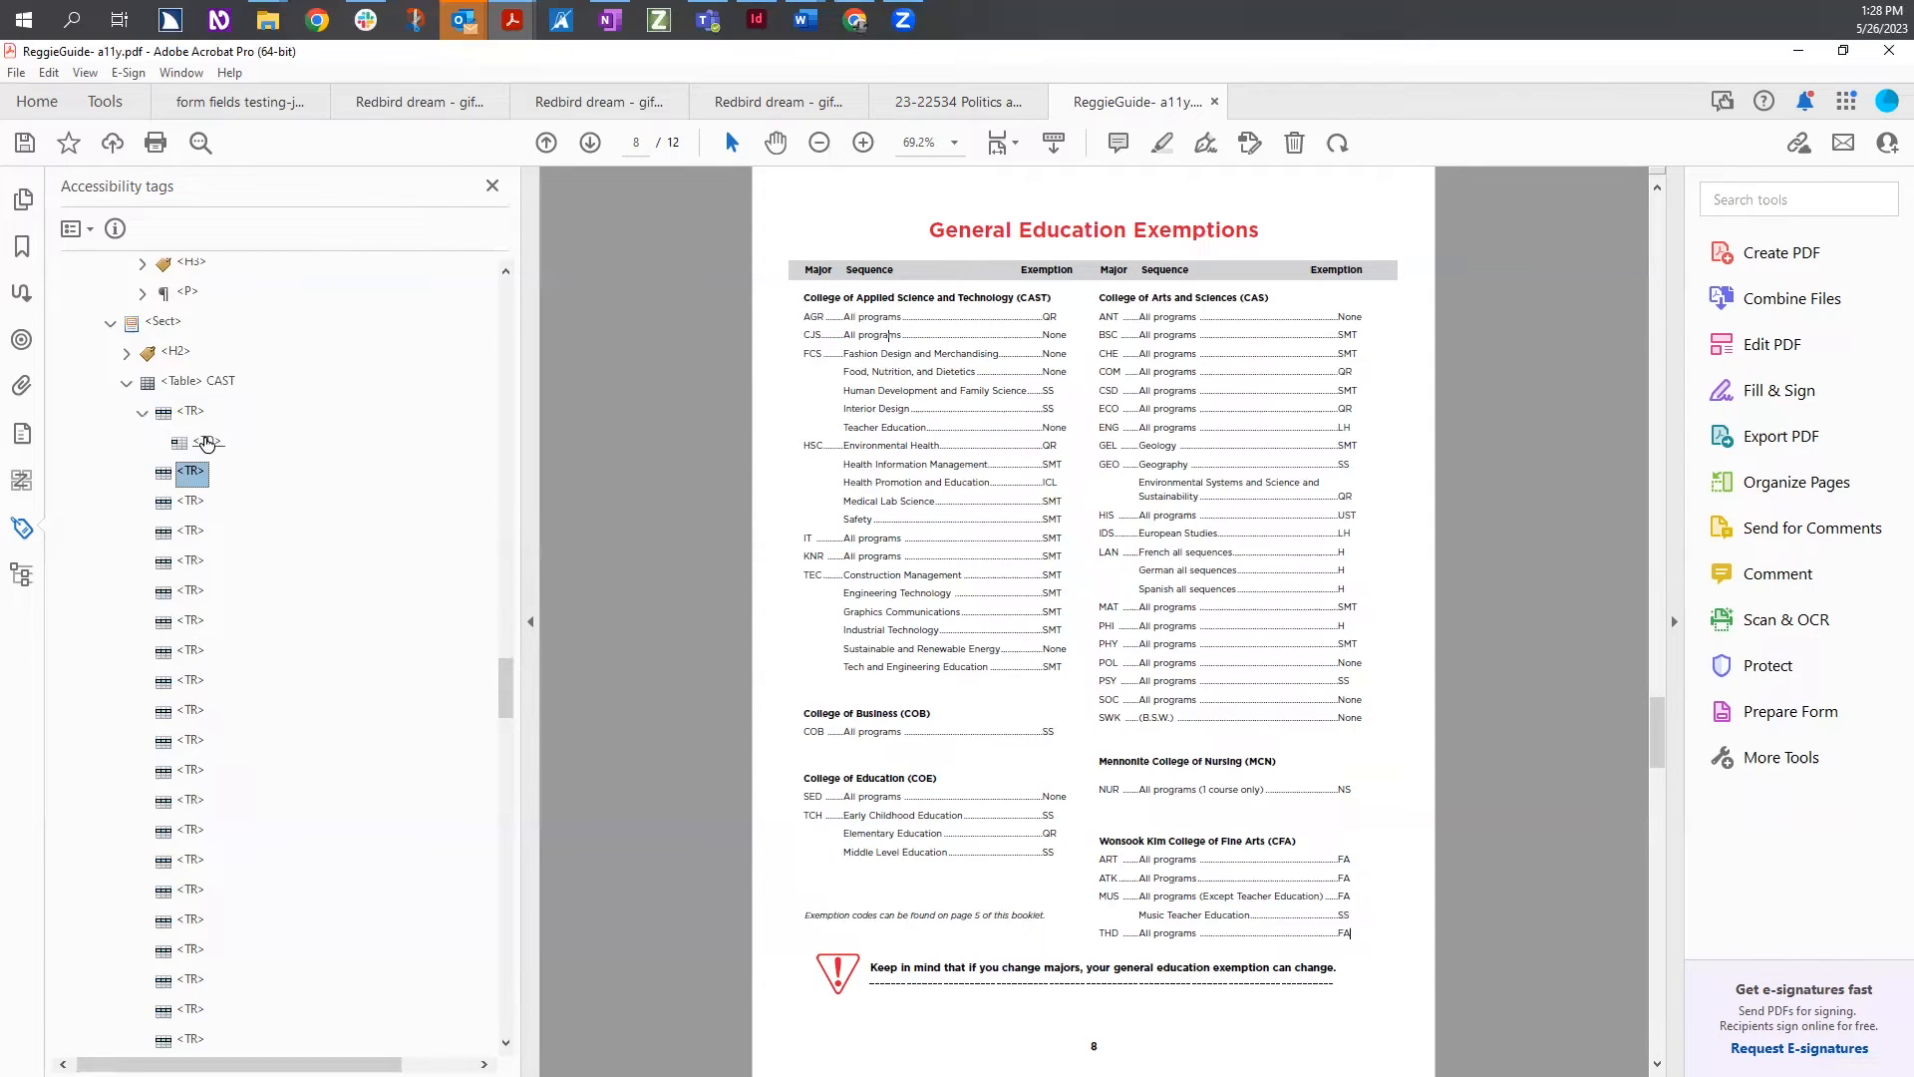
left_click(140, 413)
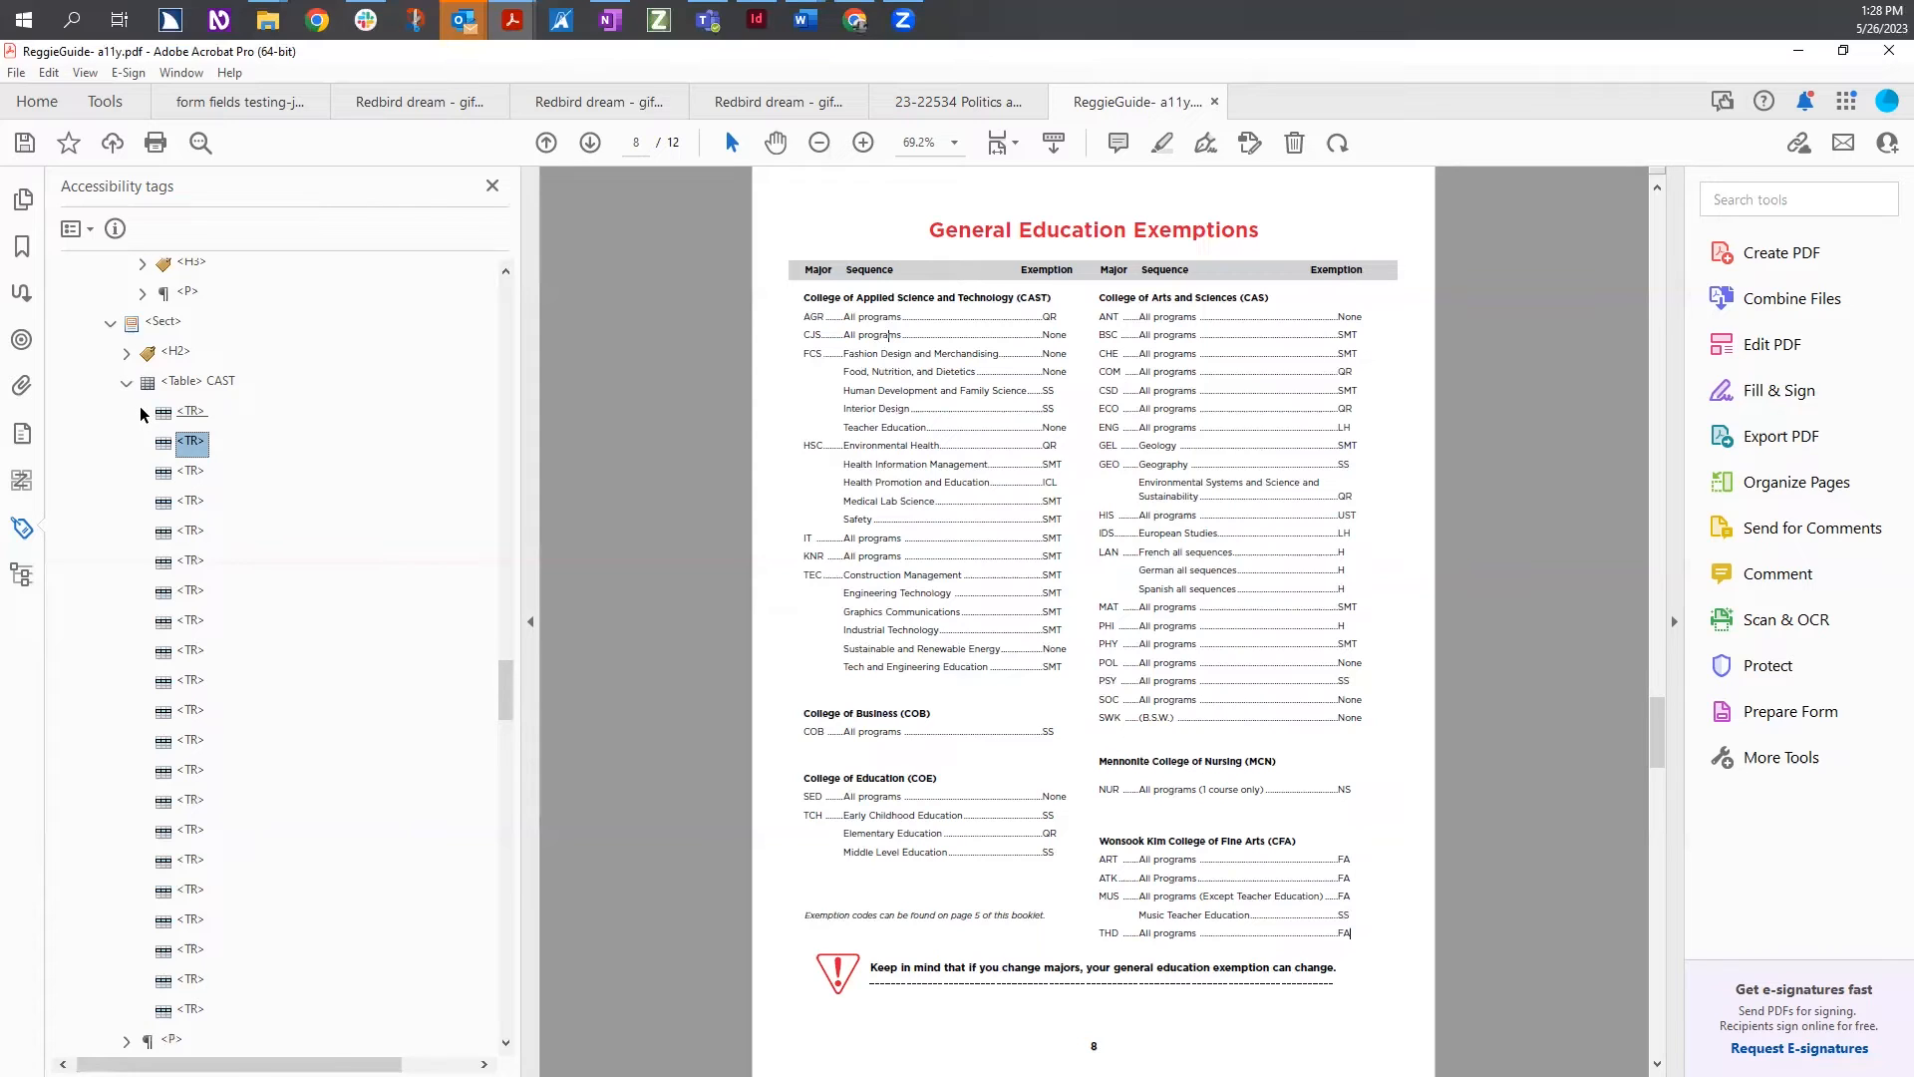
left_click(141, 412)
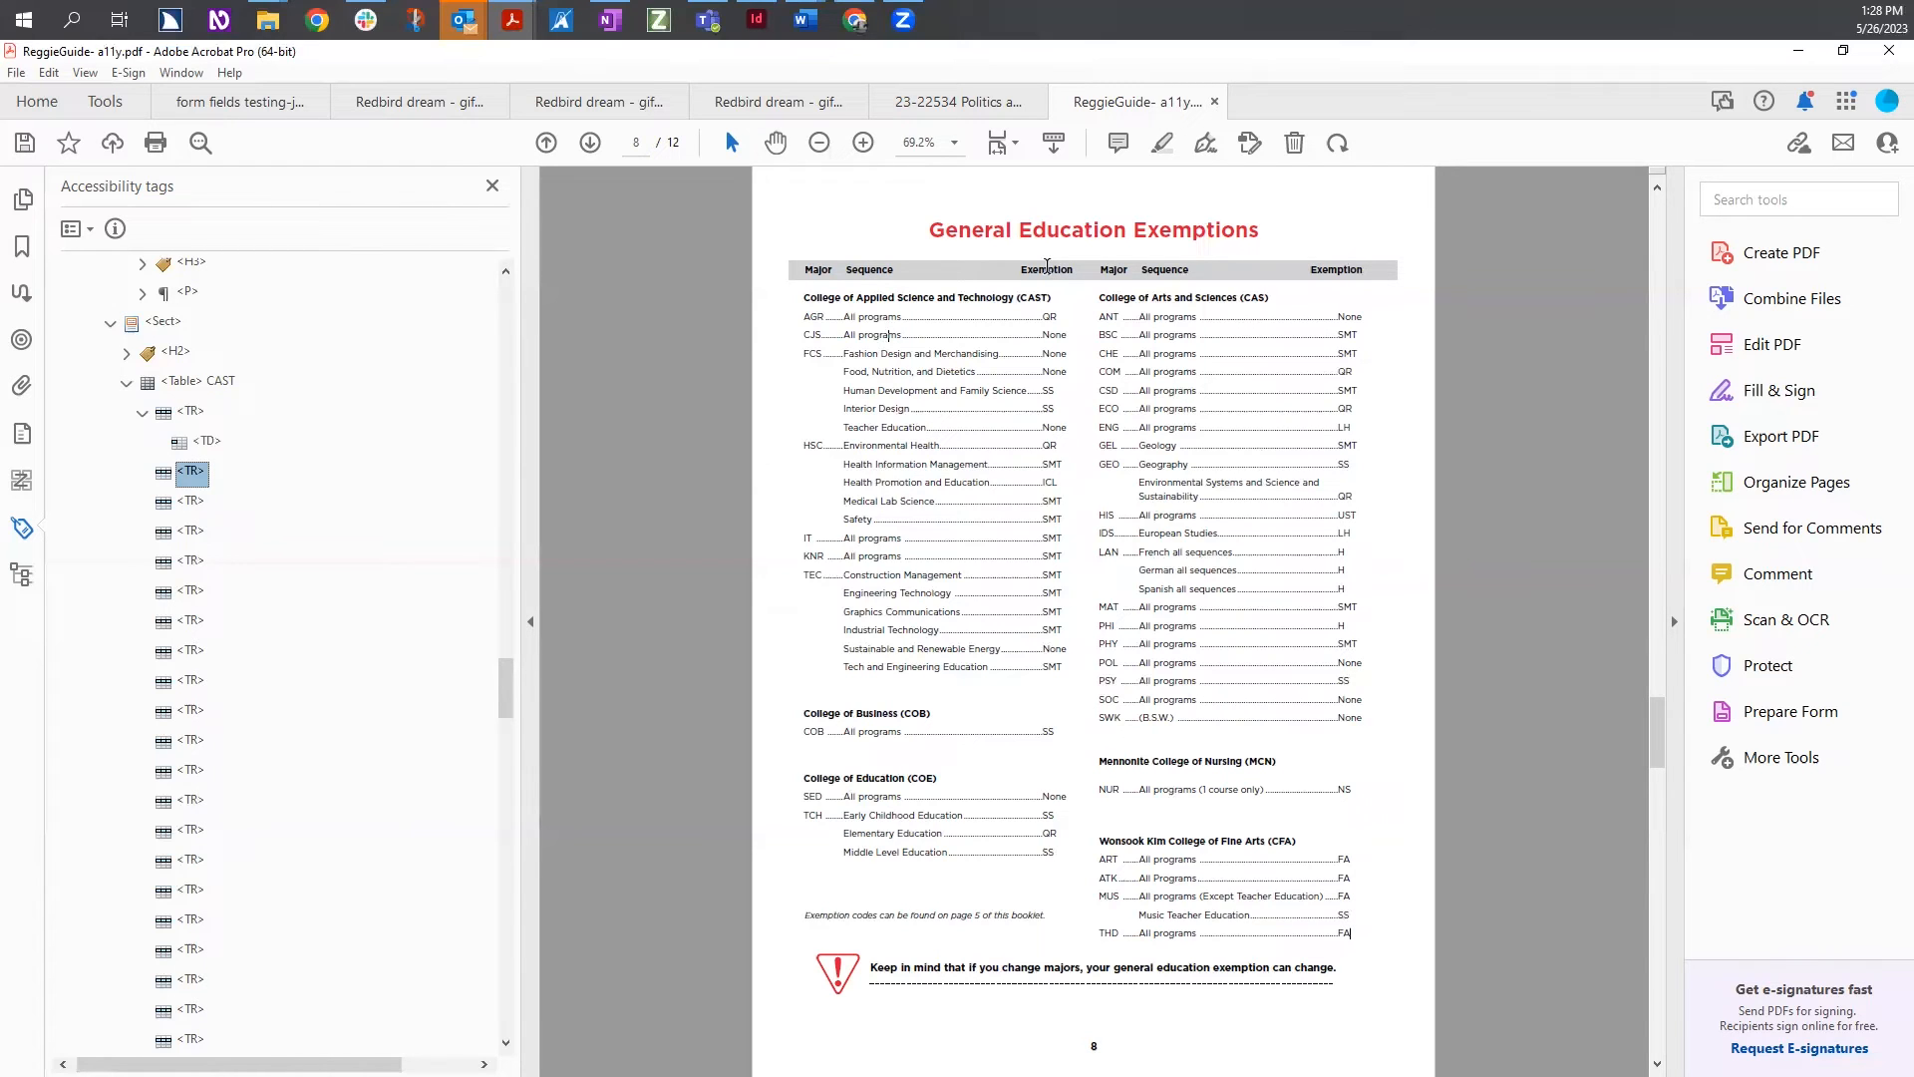
Add two more Table Data Cell tags after the first cell, giving the first CAST row three cells
right_click(211, 448)
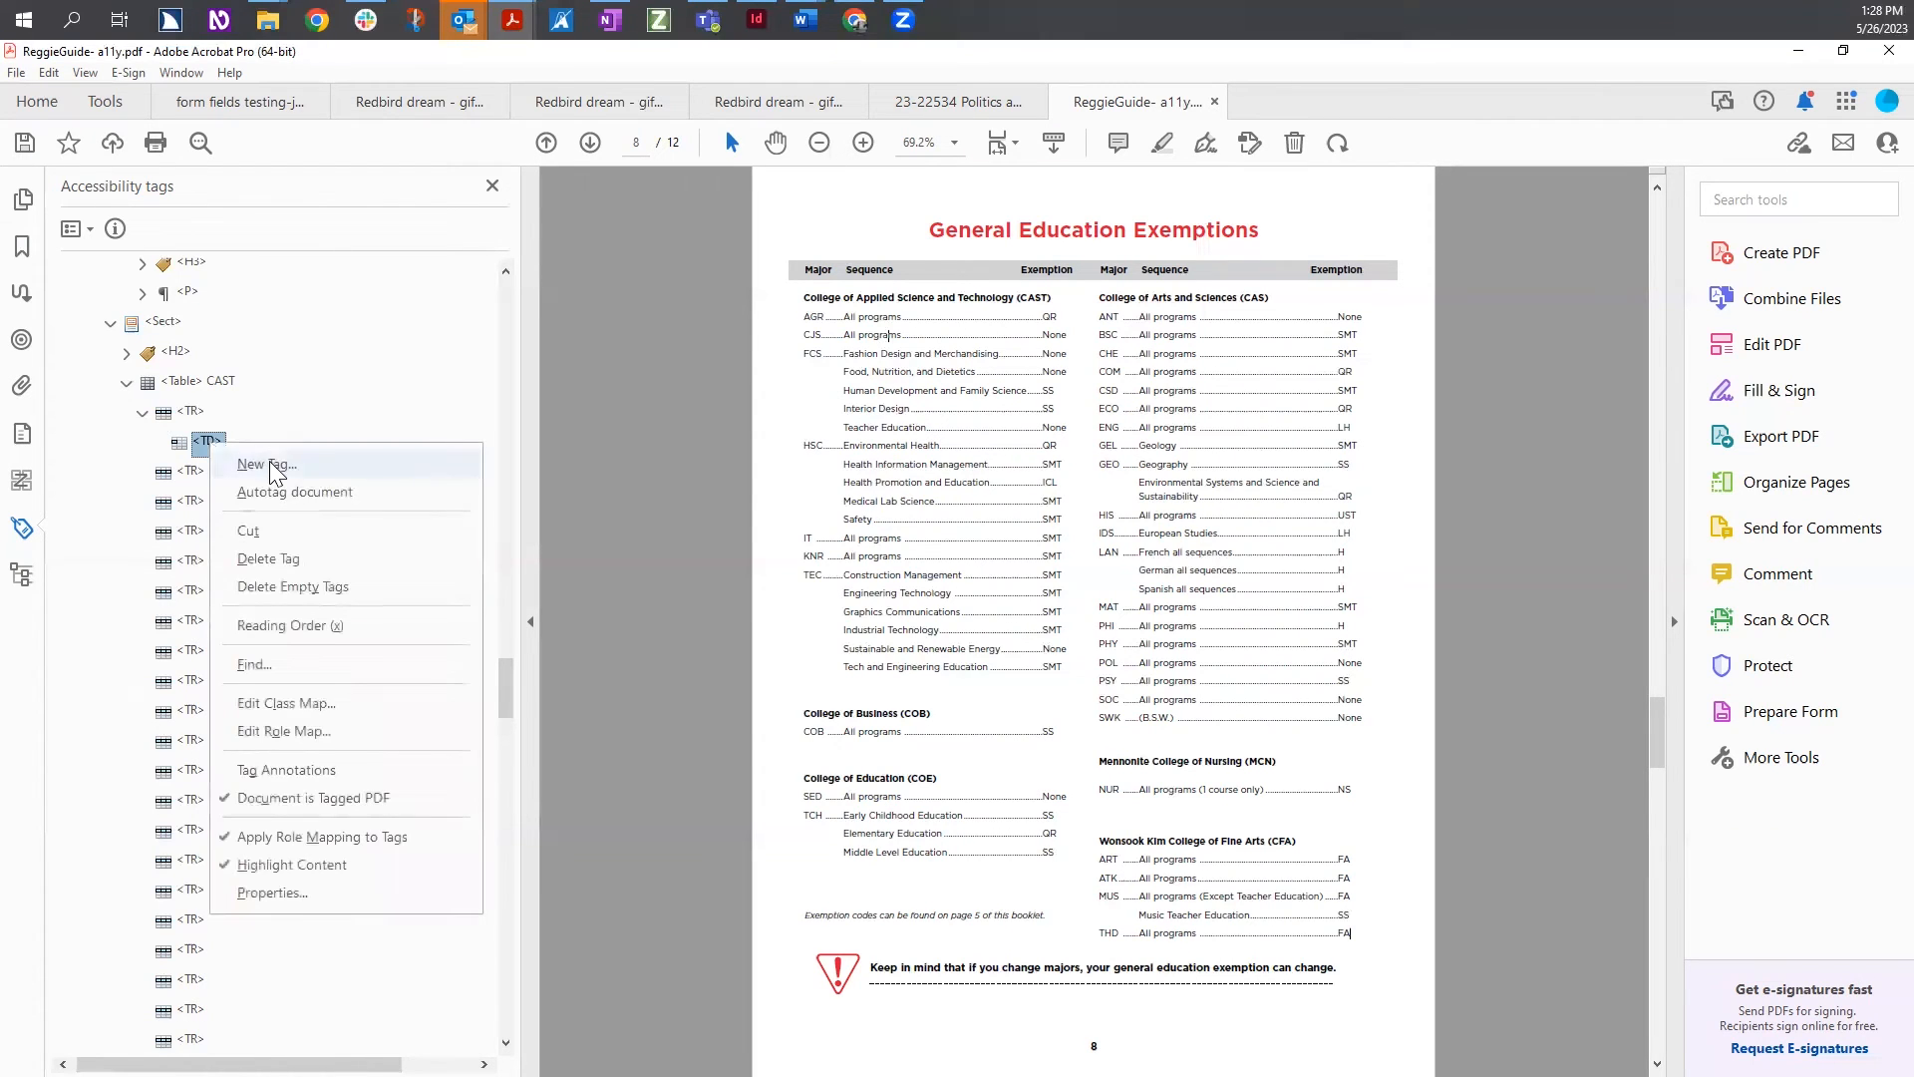
left_click(252, 461)
left_click(935, 610)
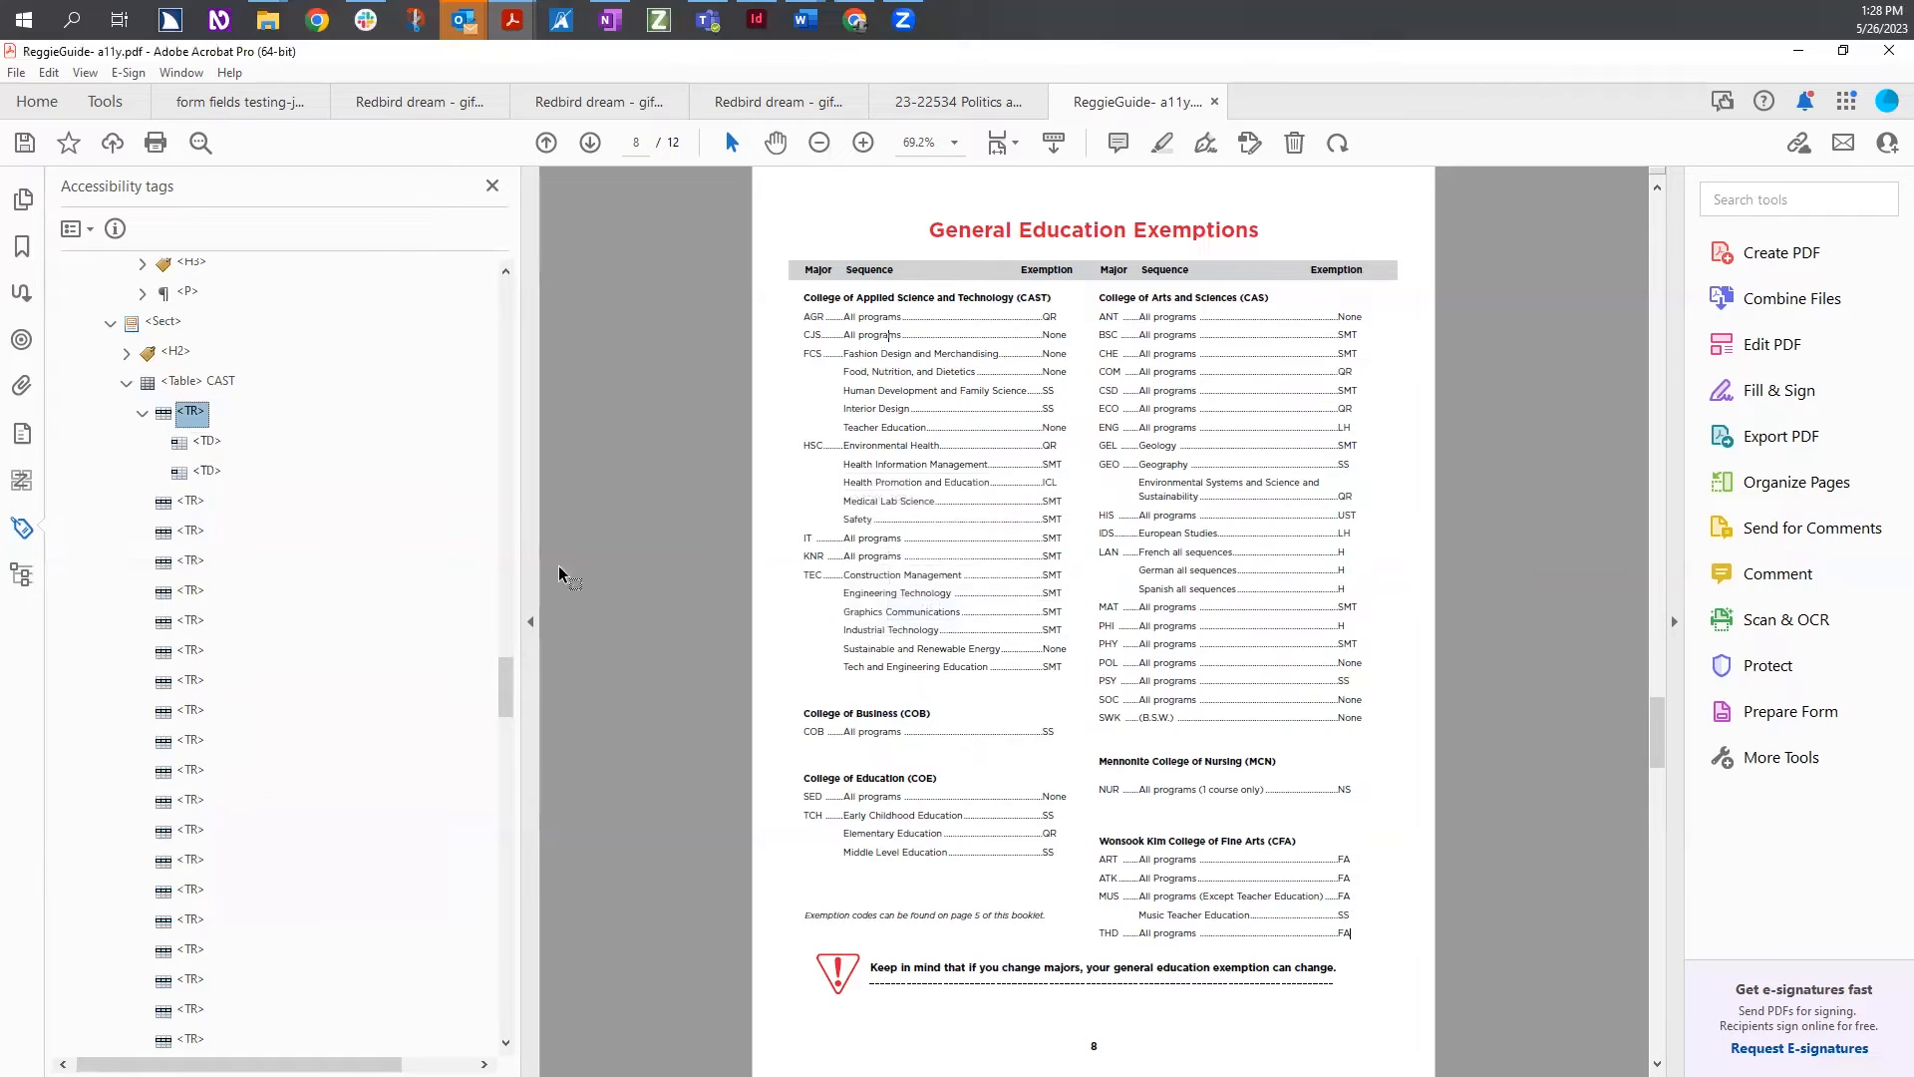
right_click(210, 476)
left_click(357, 493)
left_click(907, 613)
Give every remaining CAST row three nested Table Data Cell tags and collapse the finished rows
right_click(190, 533)
left_click(246, 555)
left_click_drag(192, 473, 190, 442)
right_click(197, 560)
left_click(256, 582)
right_click(192, 592)
left_click(249, 613)
key("Return")
right_click(192, 622)
left_click(249, 643)
left_click_drag(193, 532, 189, 684)
right_click(193, 652)
left_click(247, 201)
right_click(194, 684)
right_click(197, 710)
left_click(253, 258)
right_click(198, 800)
left_click(247, 346)
right_click(205, 742)
left_click(245, 283)
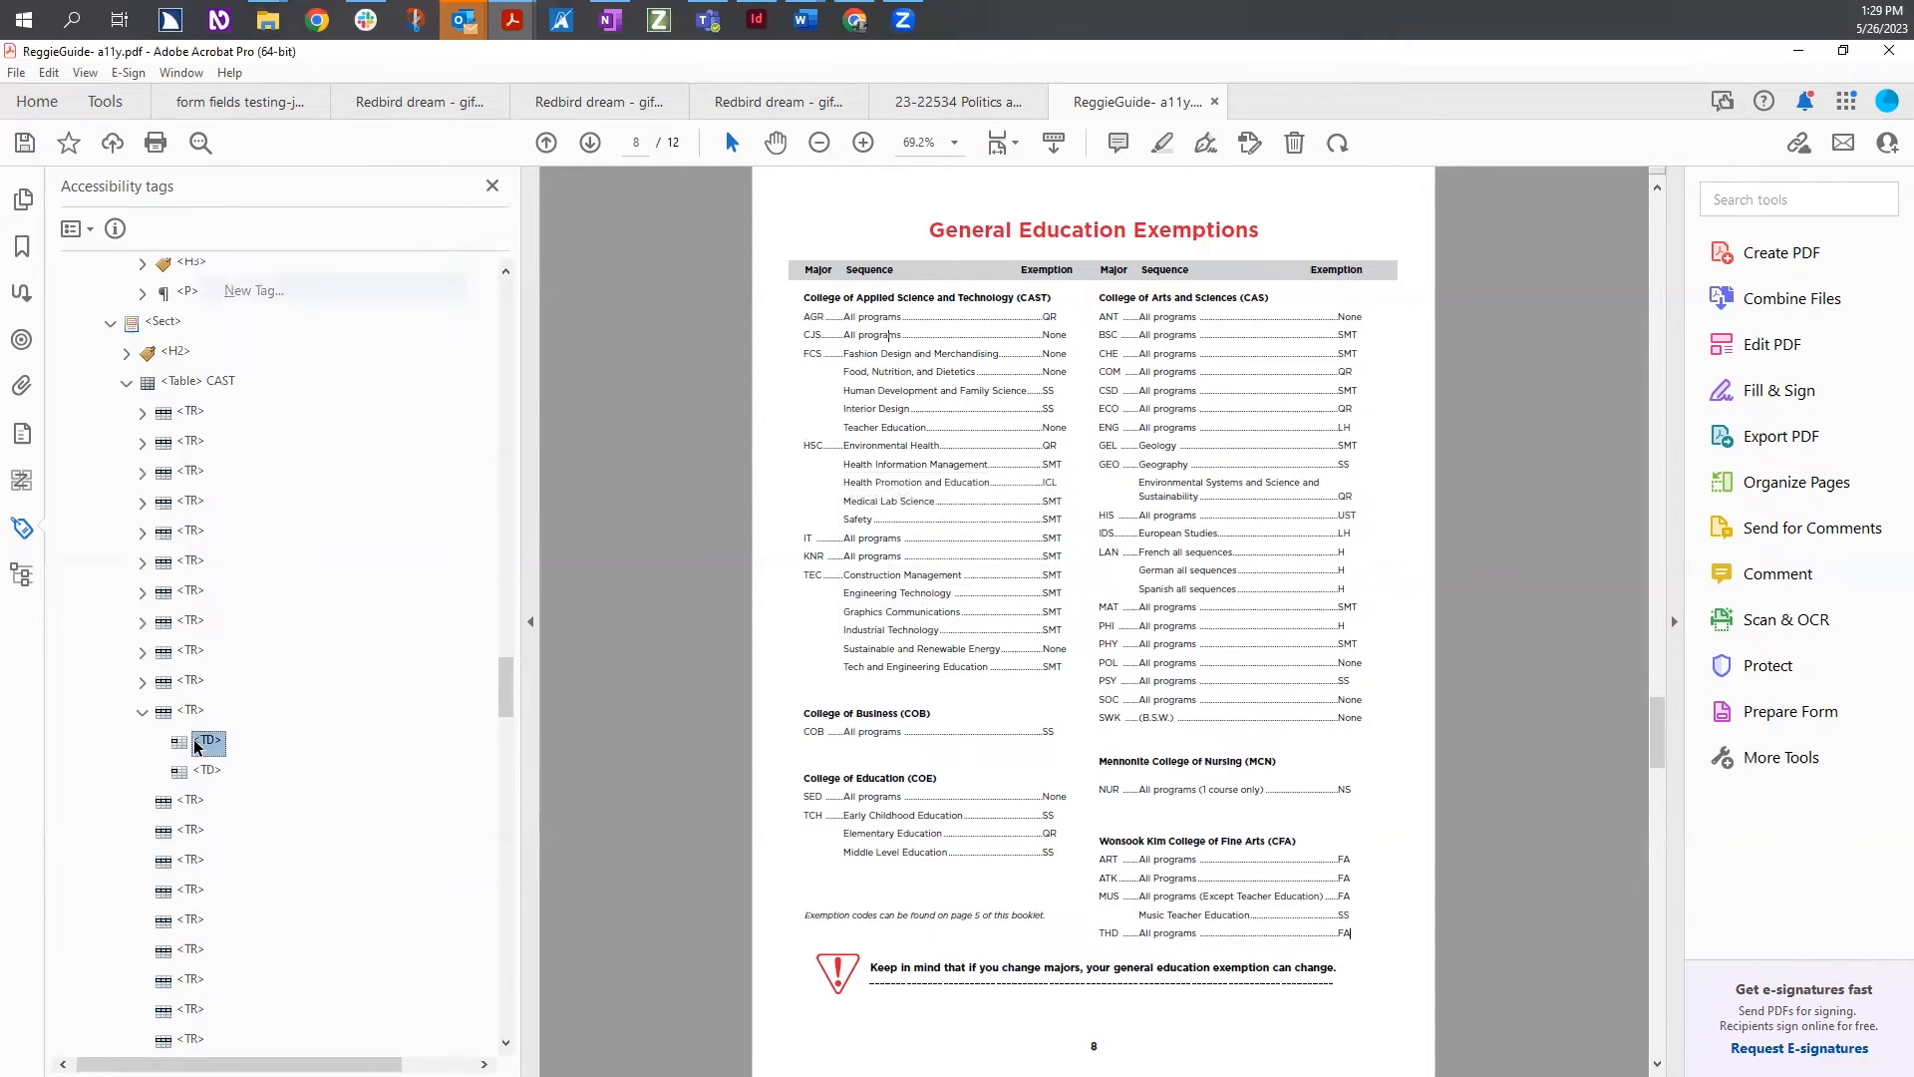
scroll(207, 774, "down", 3)
right_click(194, 592)
left_click(247, 614)
left_click(927, 609)
right_click(192, 630)
left_click(247, 177)
left_click(927, 609)
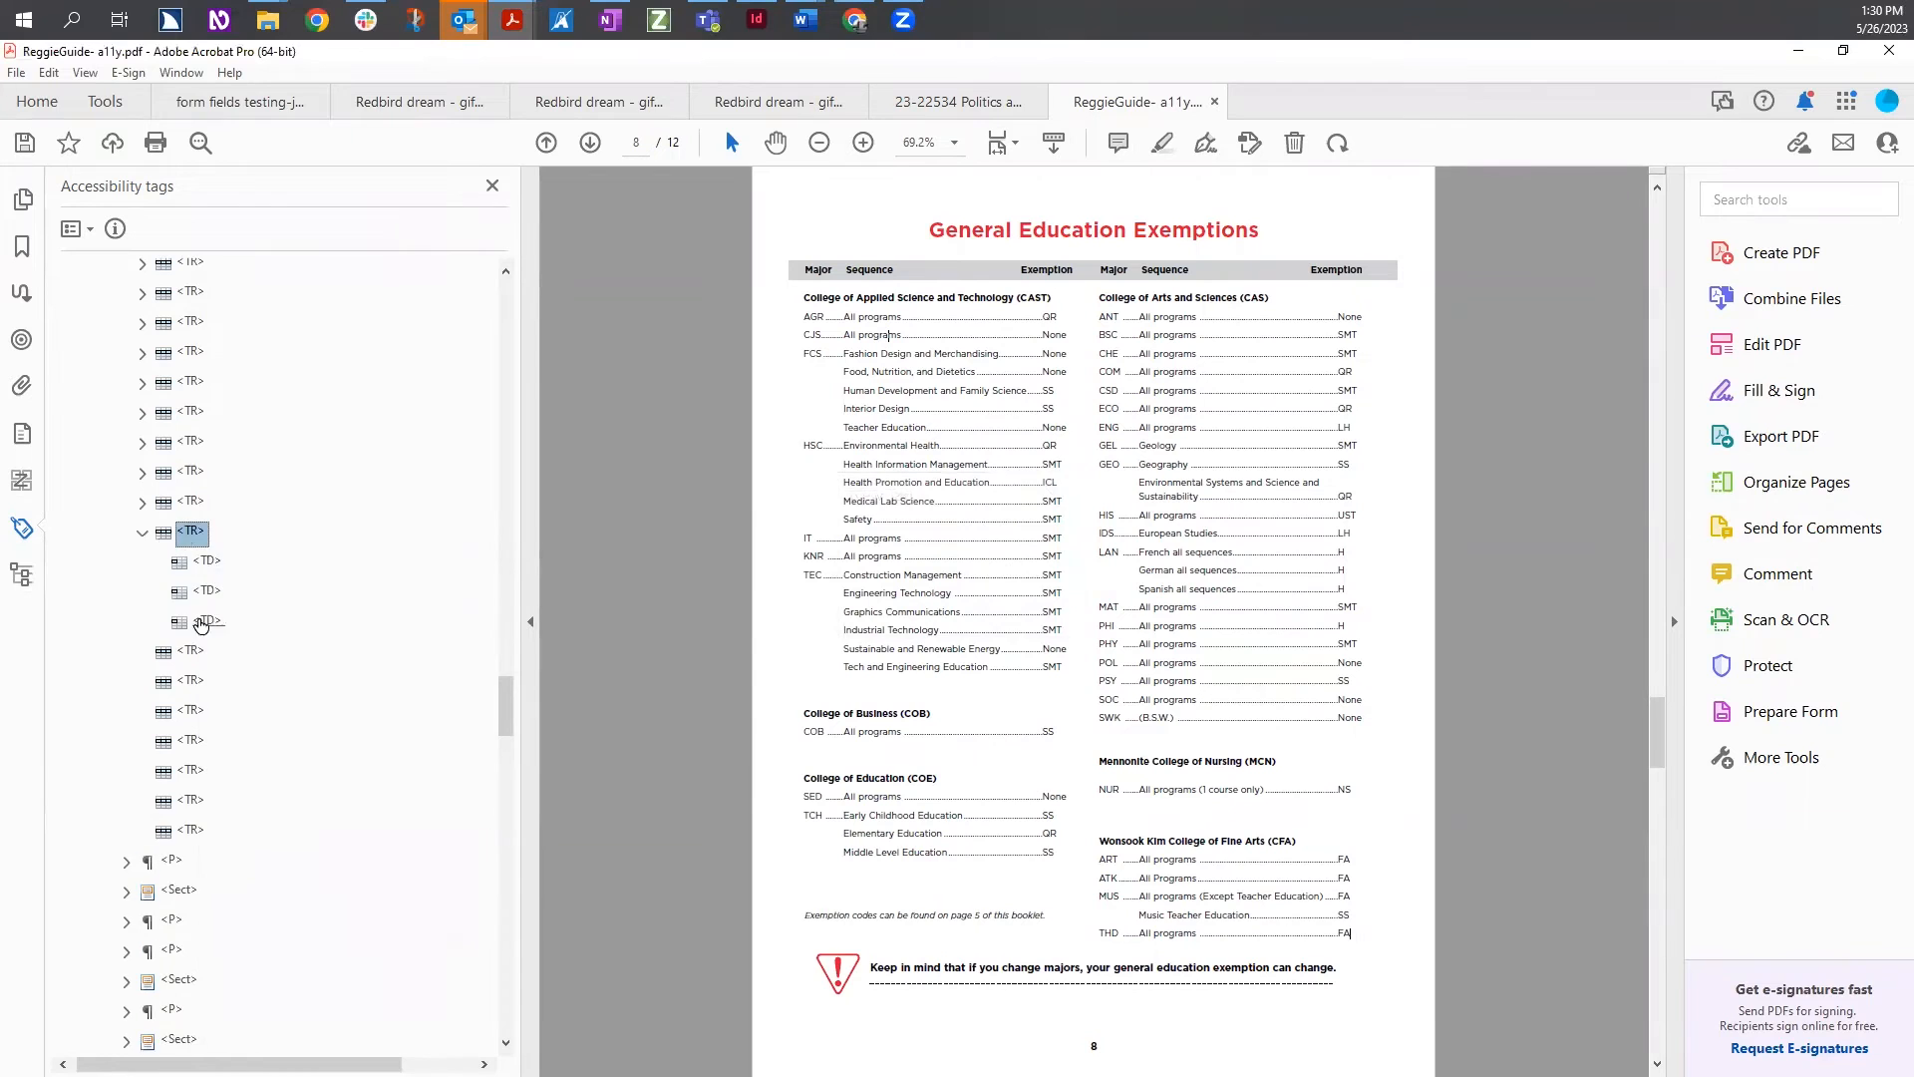
right_click(205, 592)
left_click(246, 614)
left_click(927, 609)
right_click(204, 709)
left_click(247, 258)
mouse_move(191, 653)
left_mouse_down()
mouse_move(188, 629)
mouse_move(189, 687)
left_mouse_up()
right_click(205, 769)
left_click(245, 321)
left_click(141, 741)
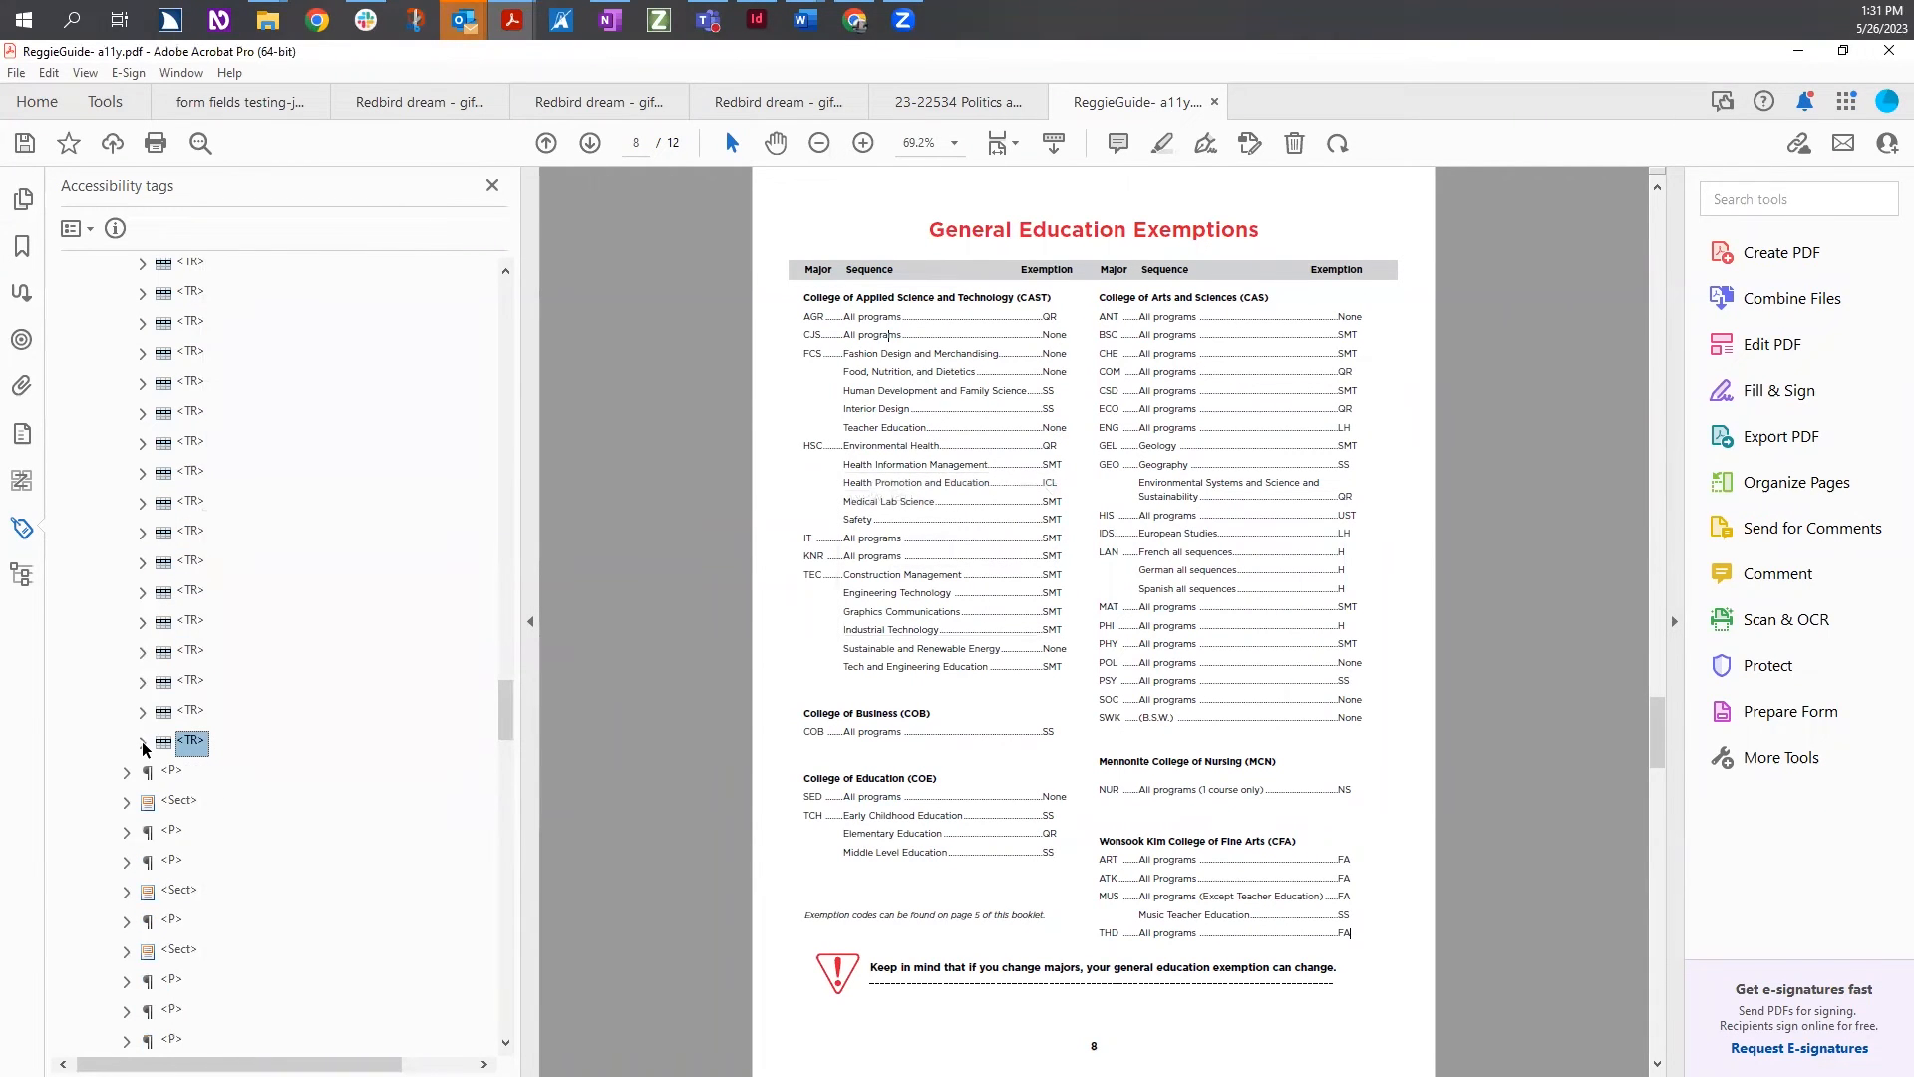
Examine the first row's three empty cells and compare them with the CAST program entries on the page
scroll(159, 698, "up", 3)
left_click(141, 412)
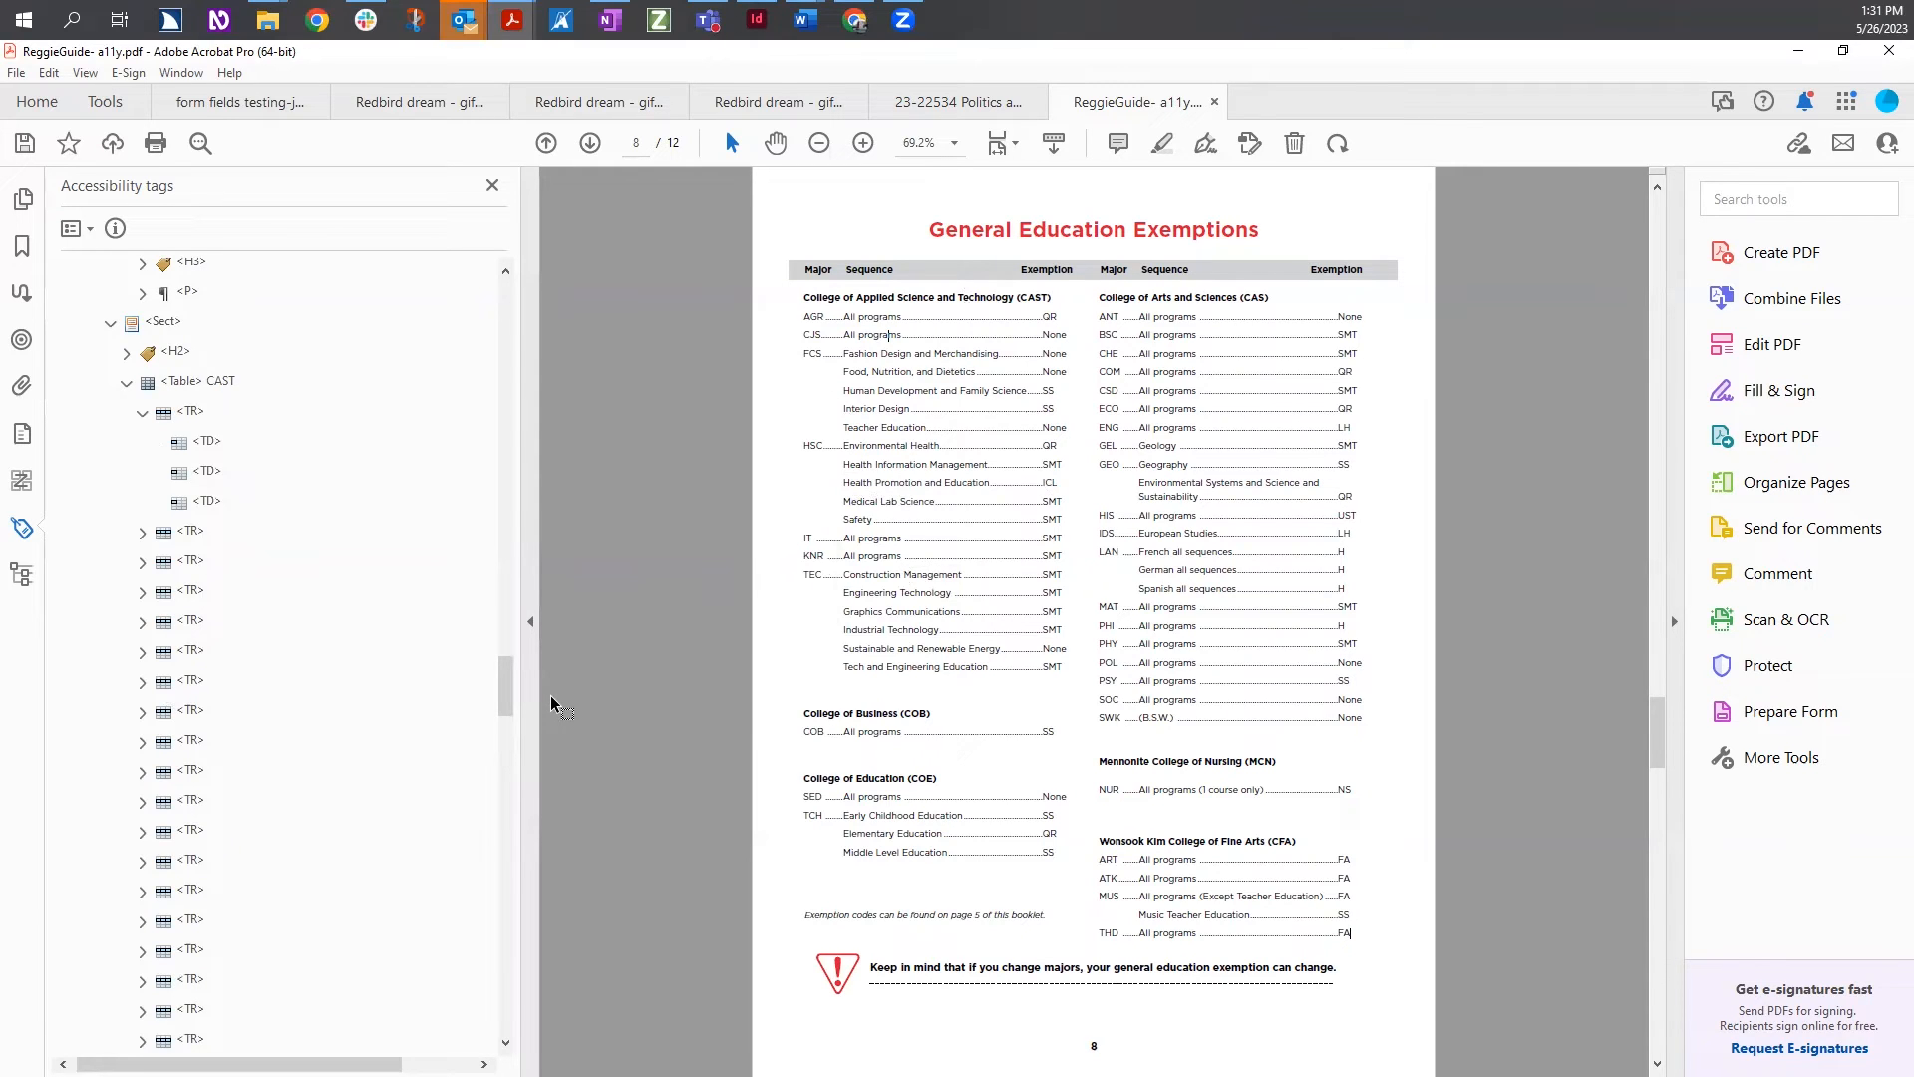
left_click_drag(802, 314, 1075, 568)
left_click(908, 446)
double_click(816, 314)
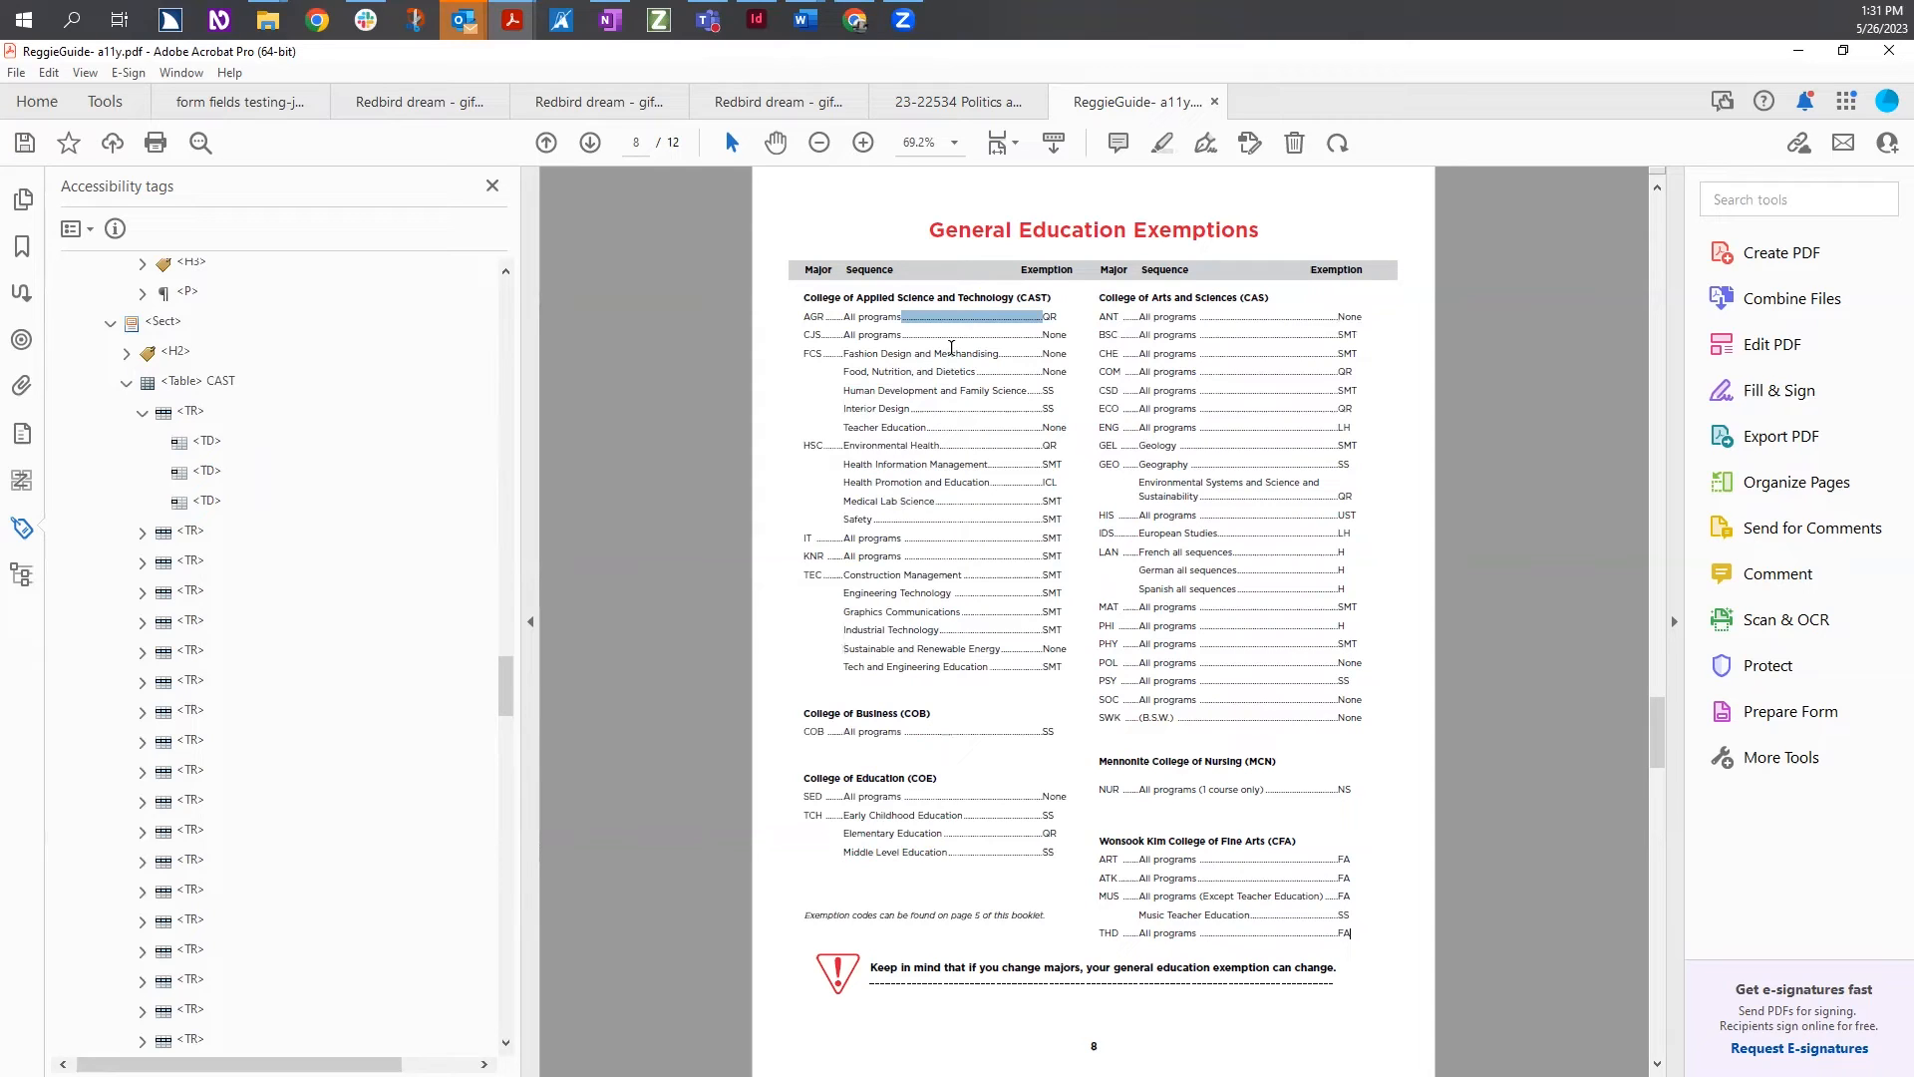
left_click(205, 447)
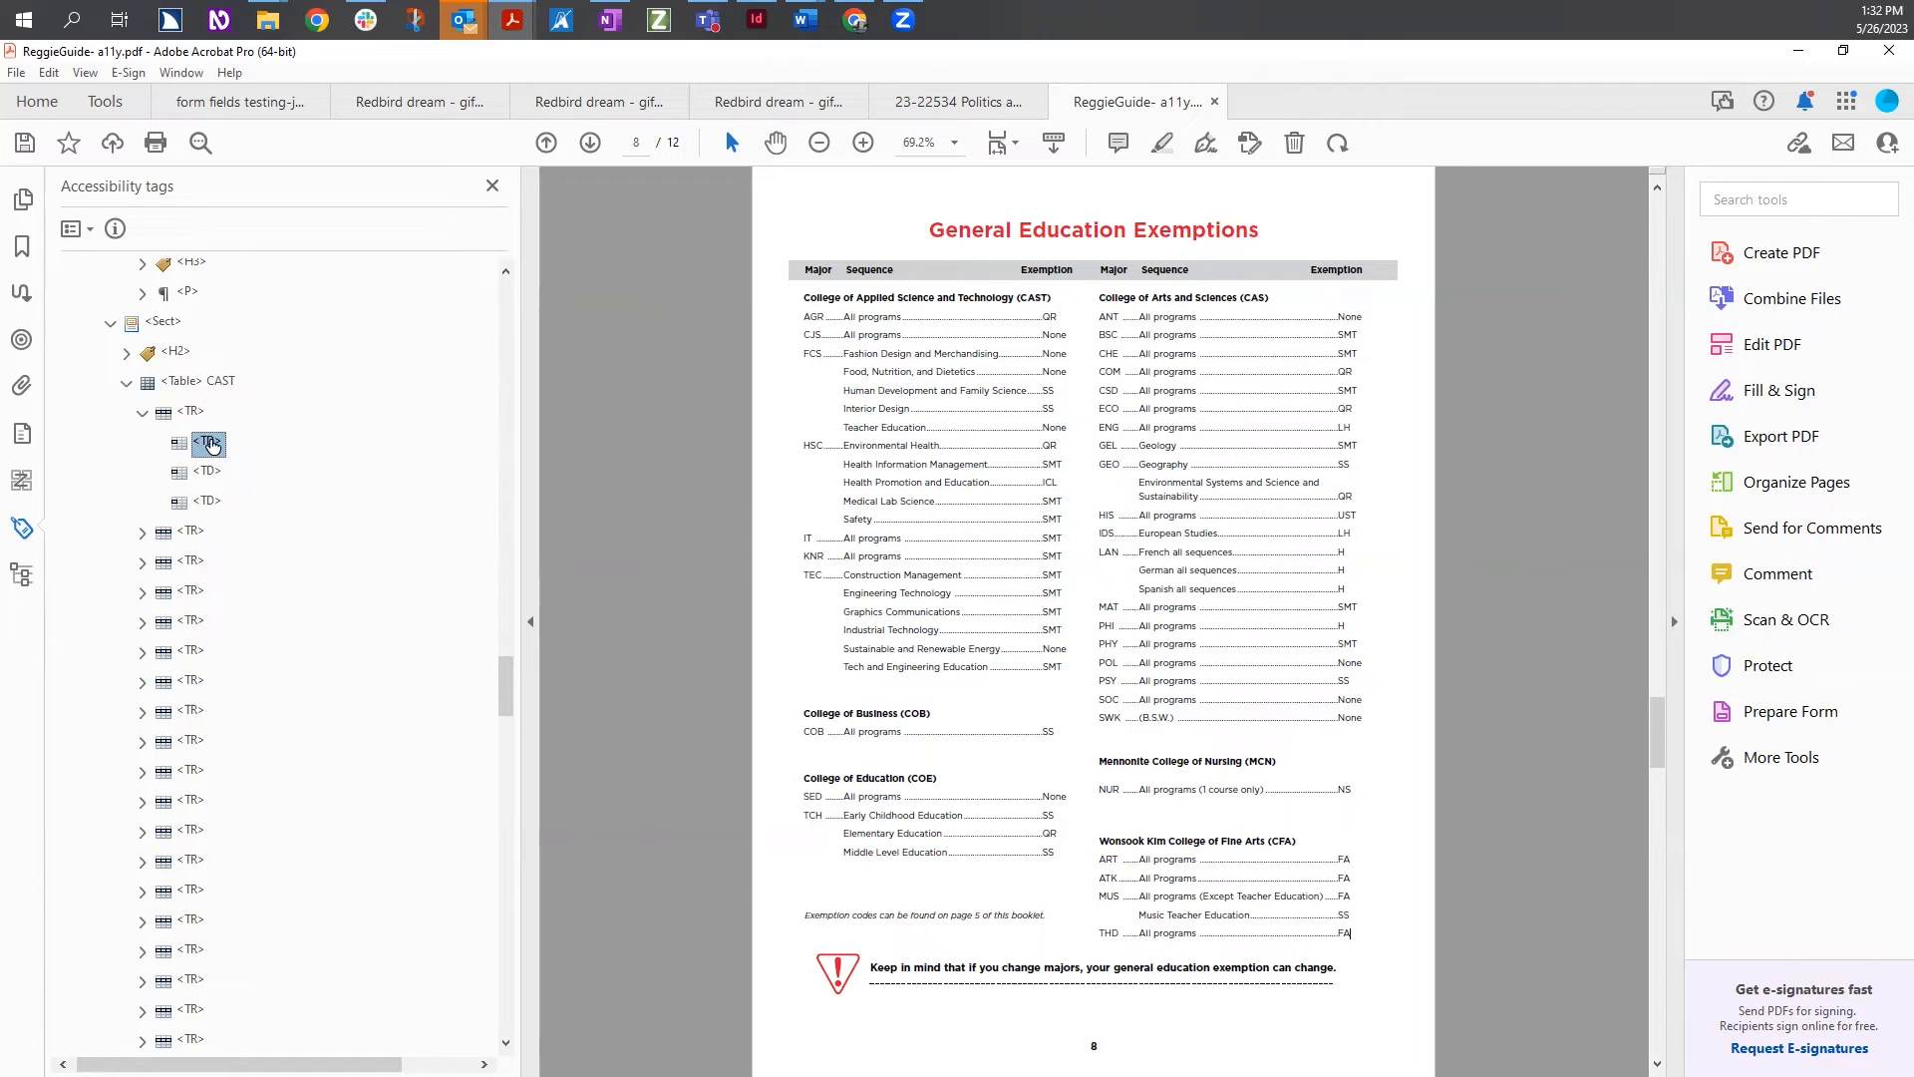
scroll(218, 469, "down", 1)
left_click(227, 355)
left_click(191, 472)
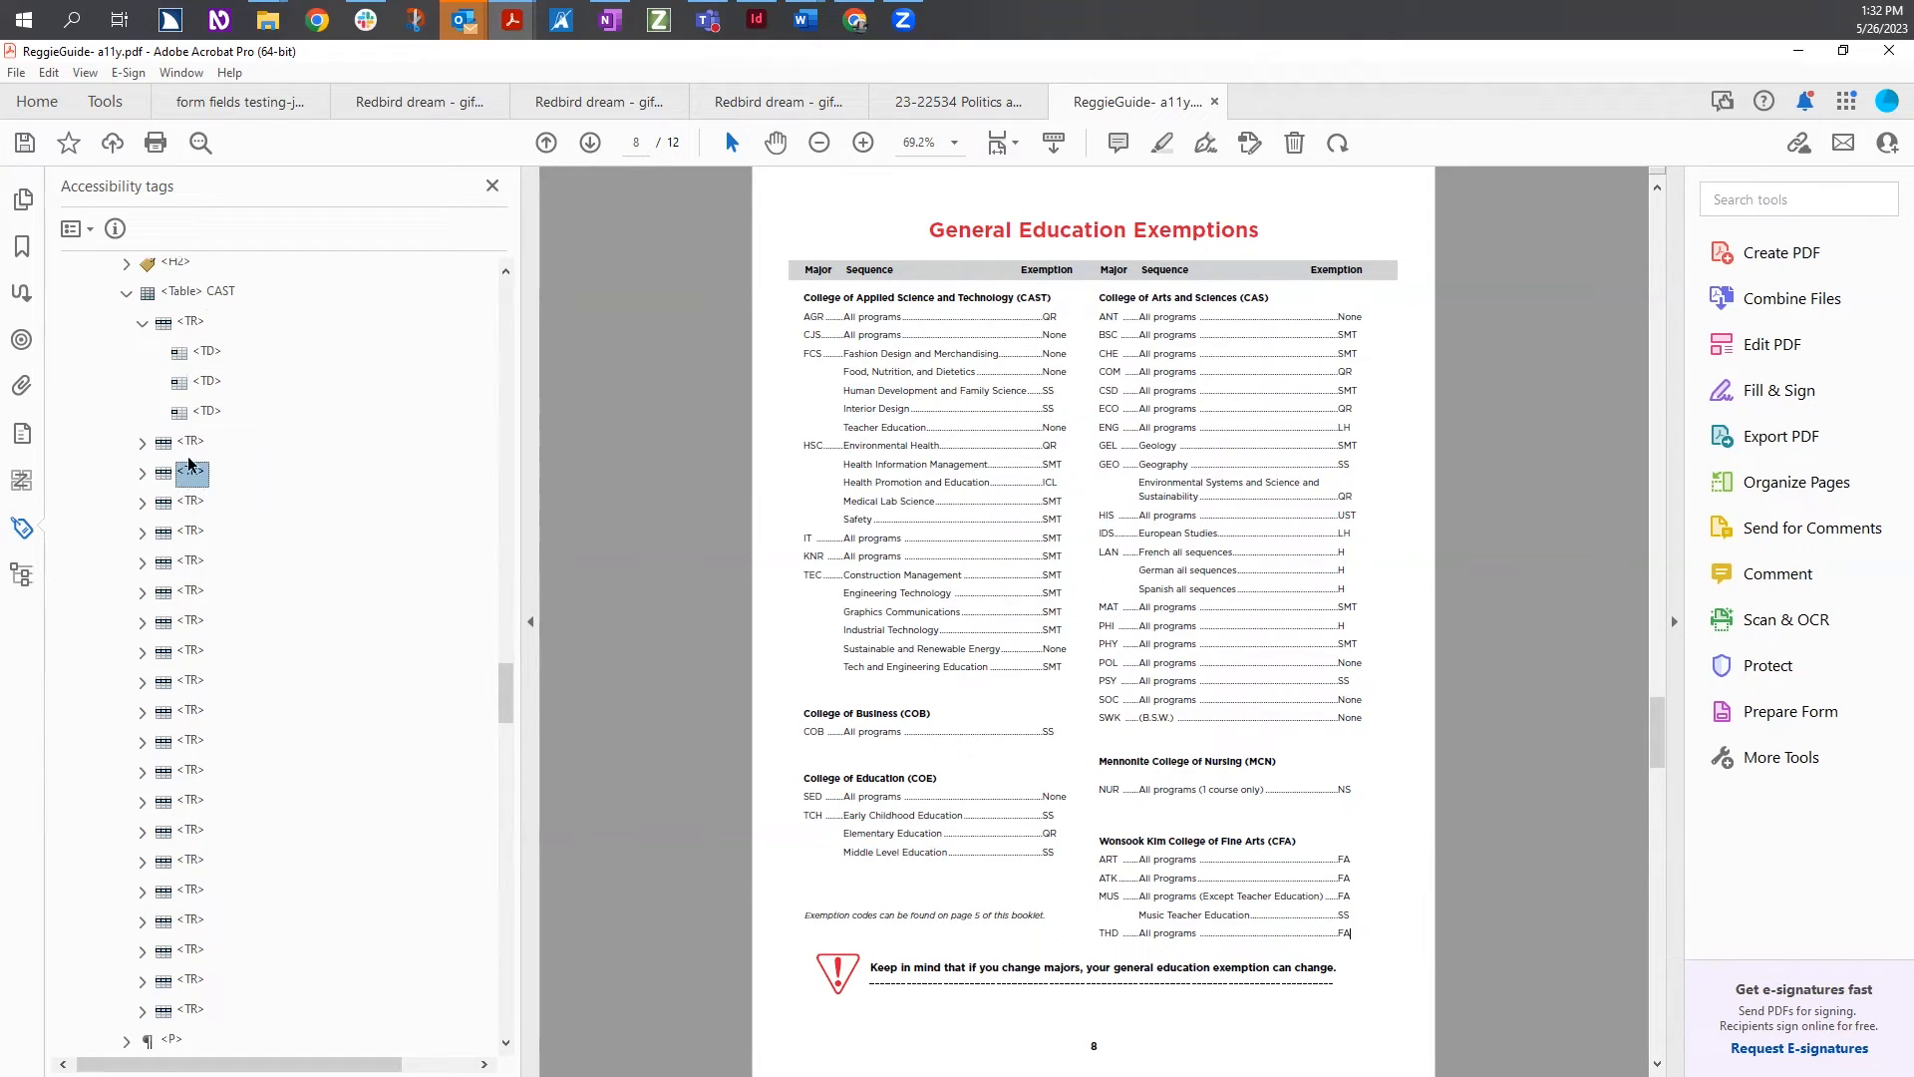
left_click(208, 353)
scroll(421, 464, "up", 2)
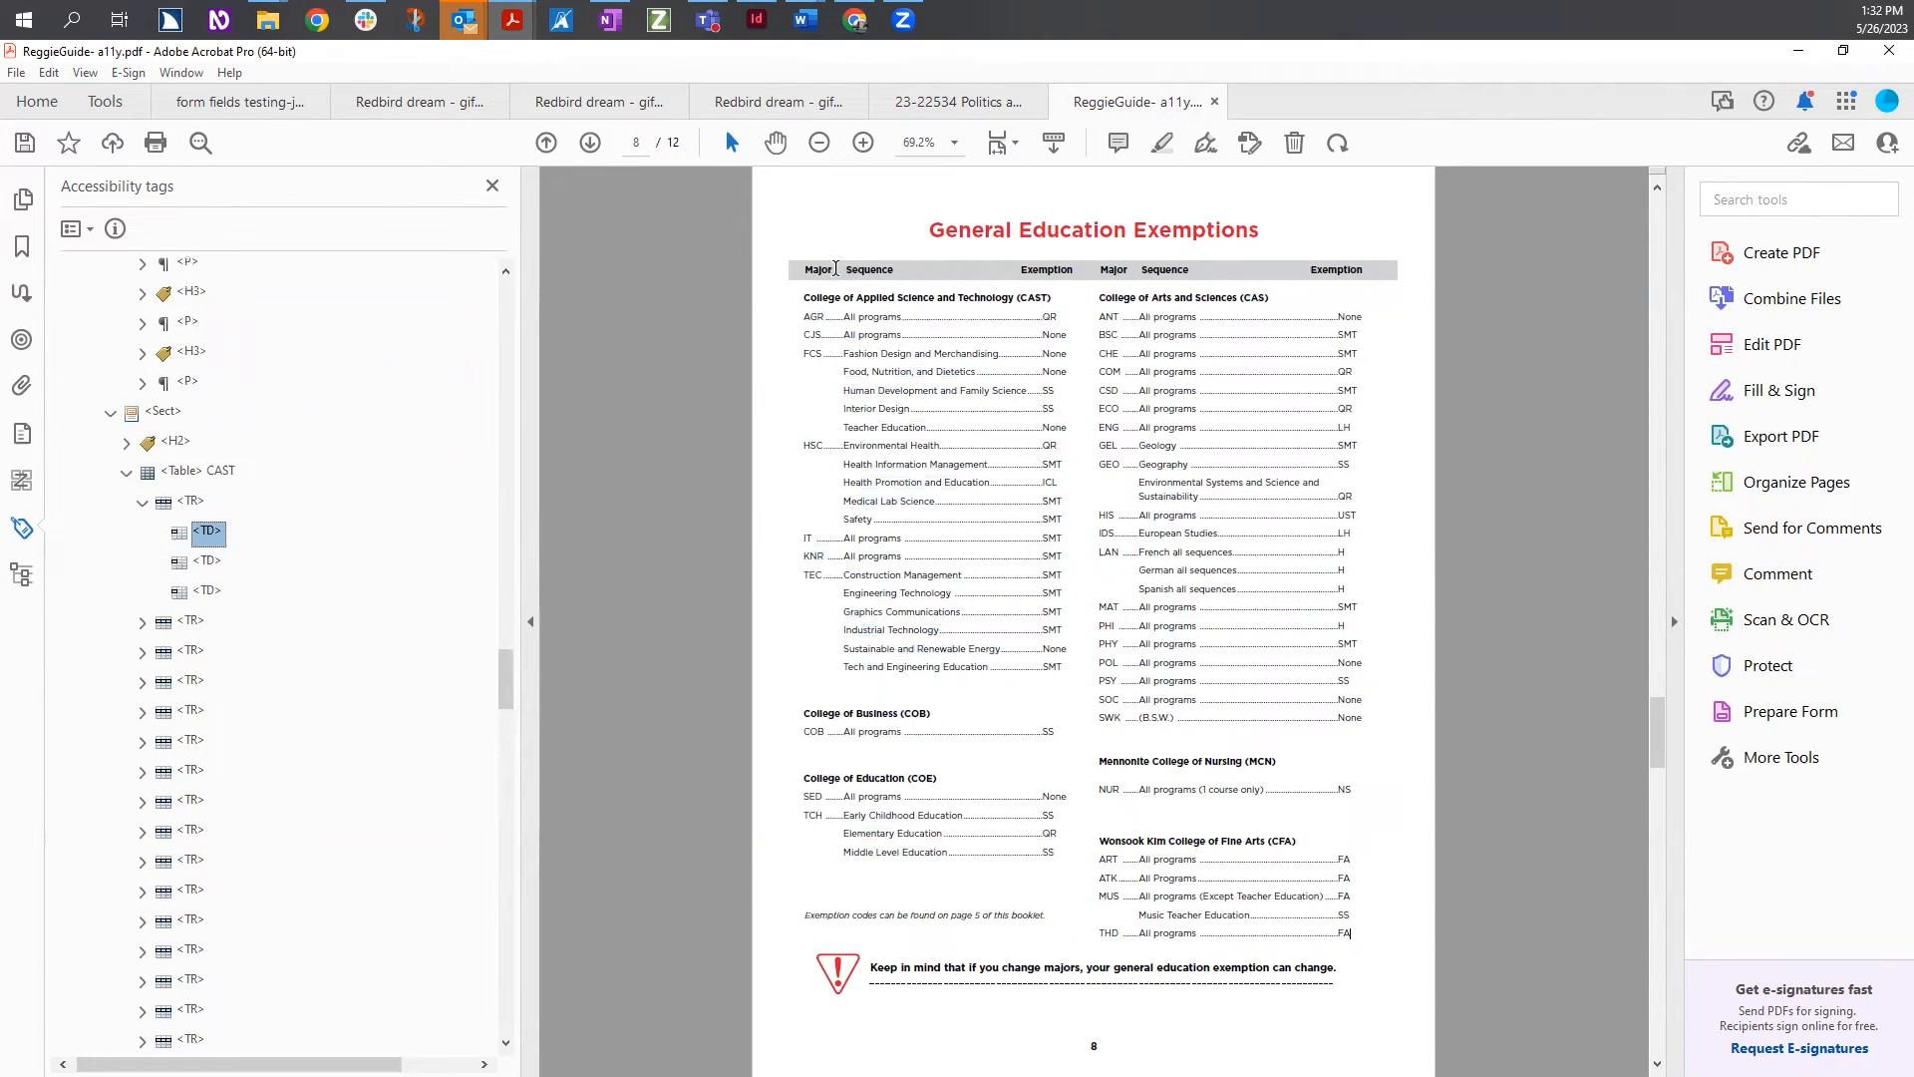
Tag the first Major column heading on the page as the content of the first row's first data cell
left_click_drag(835, 269, 810, 273)
right_click(210, 534)
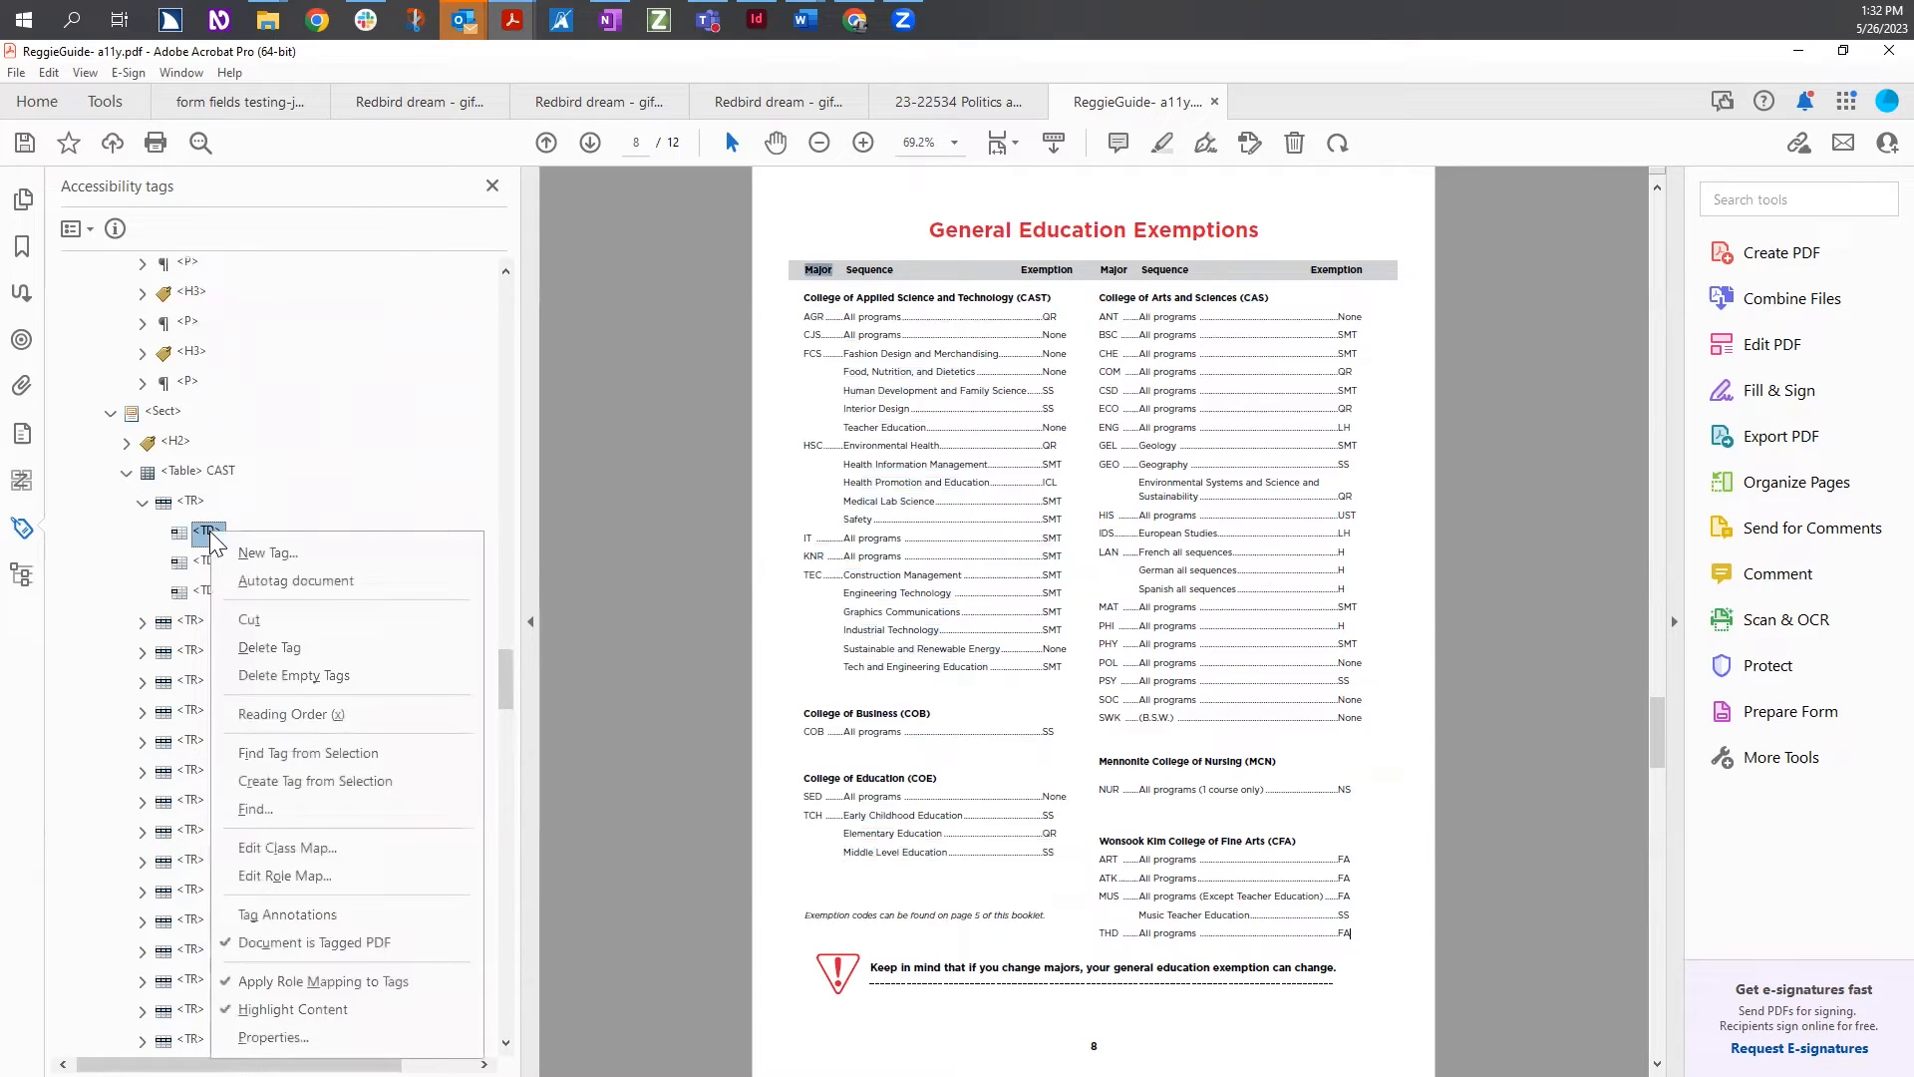
left_click(388, 784)
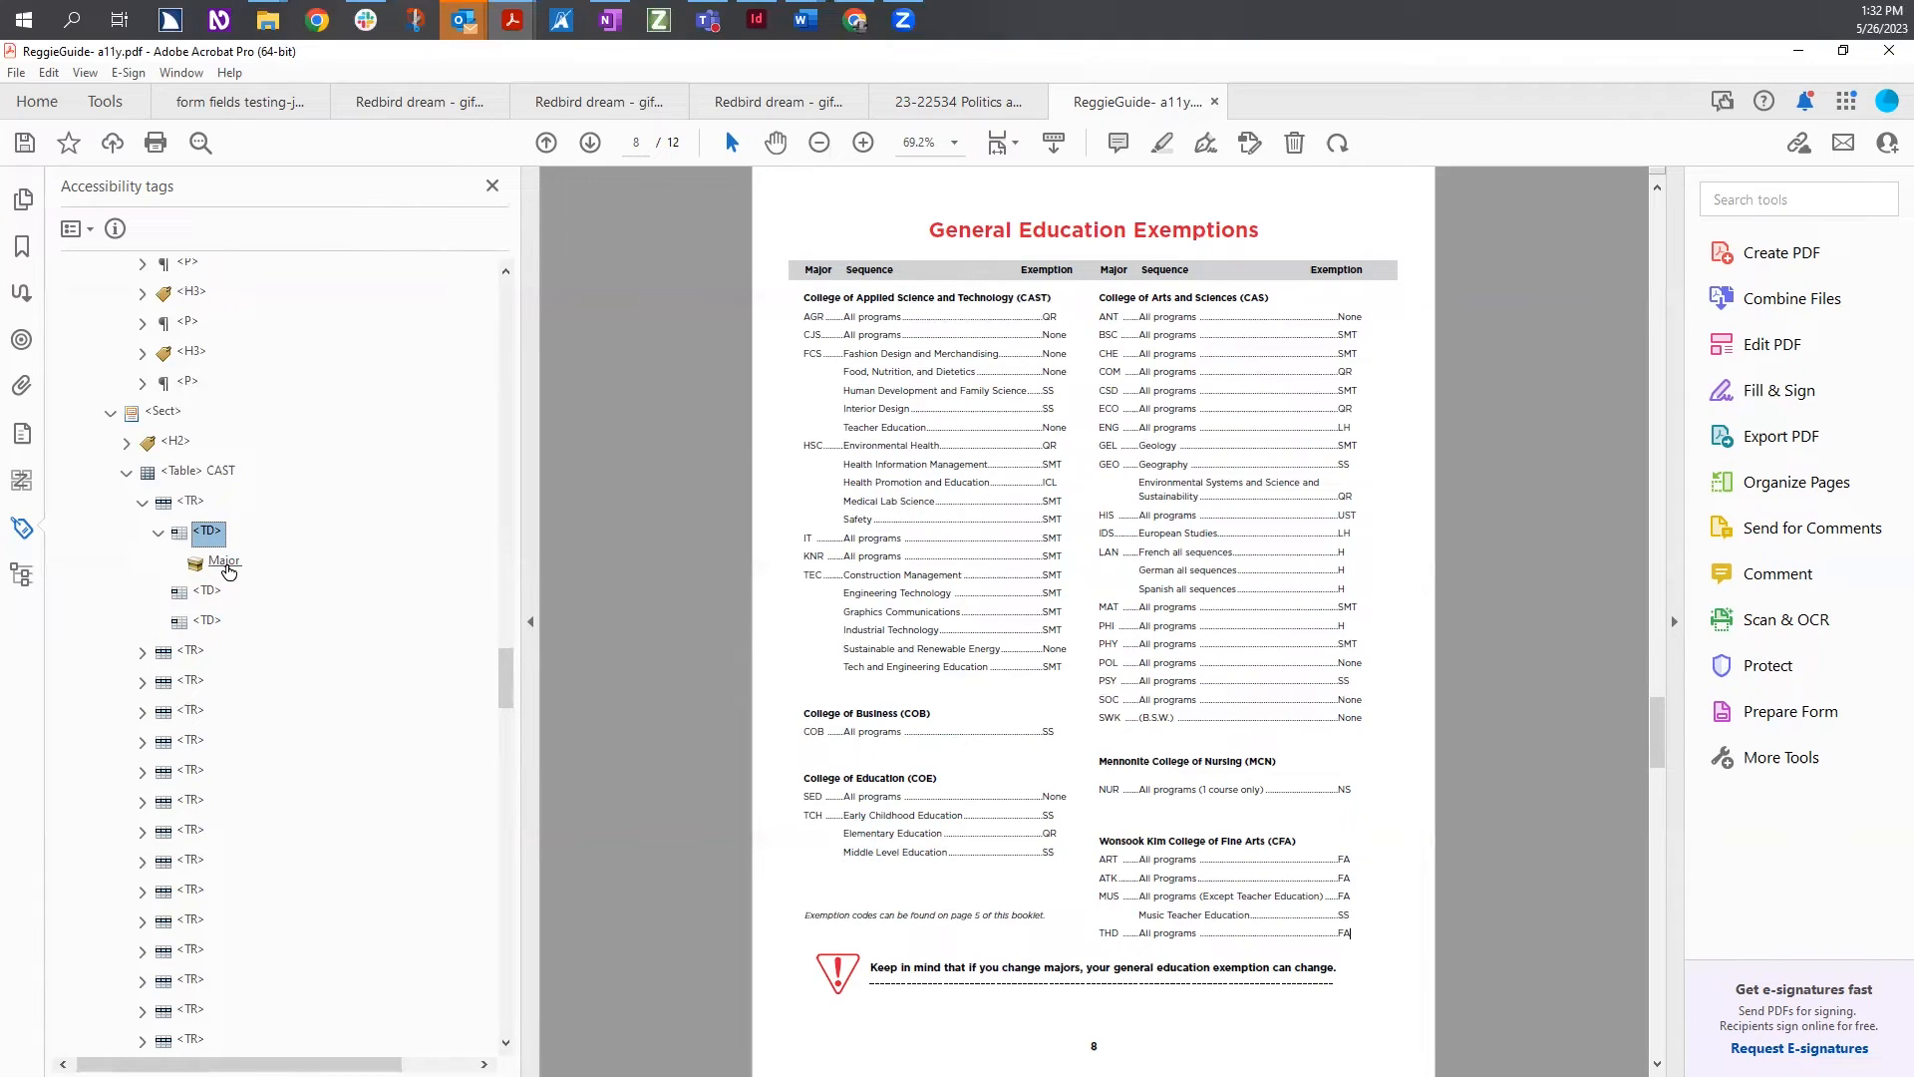
Turn content highlighting off and back on with the first row's first data cell selected
left_click(155, 532)
left_click(208, 533)
right_click(212, 534)
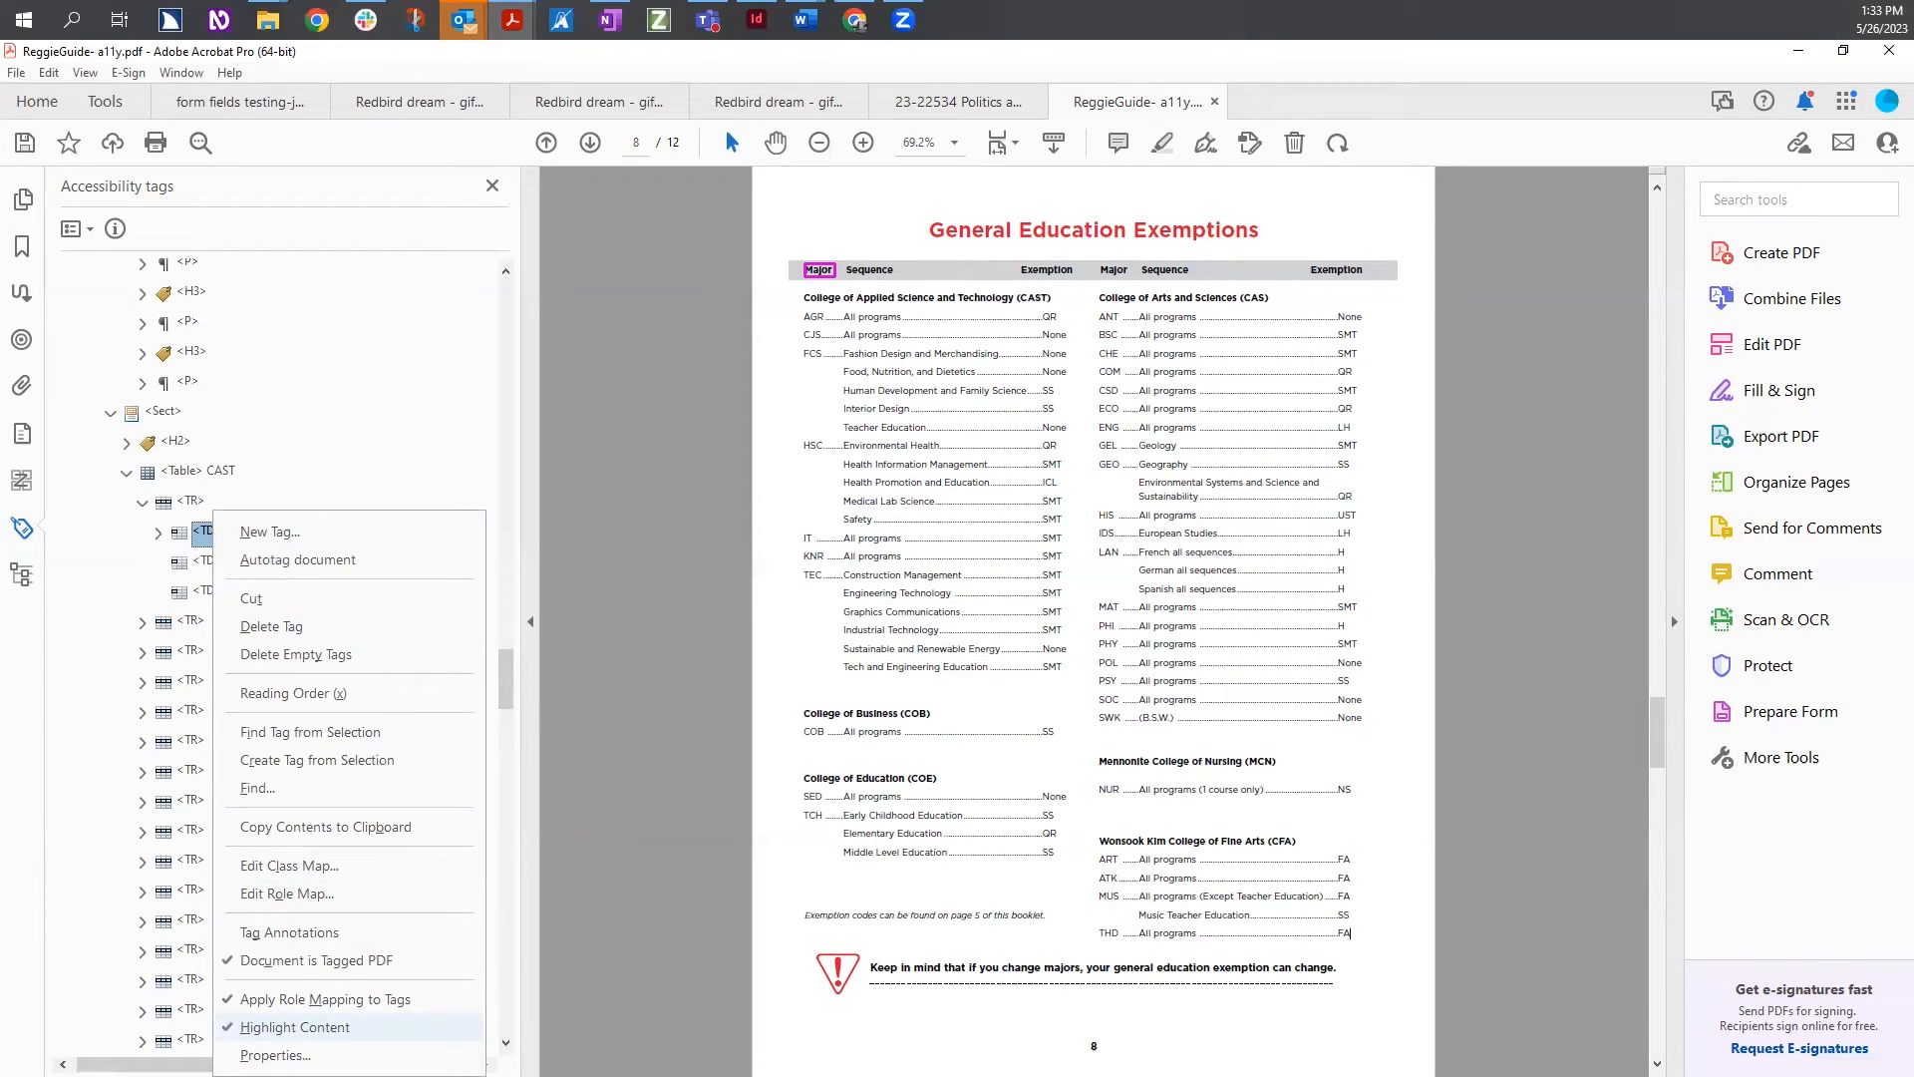
left_click(379, 1027)
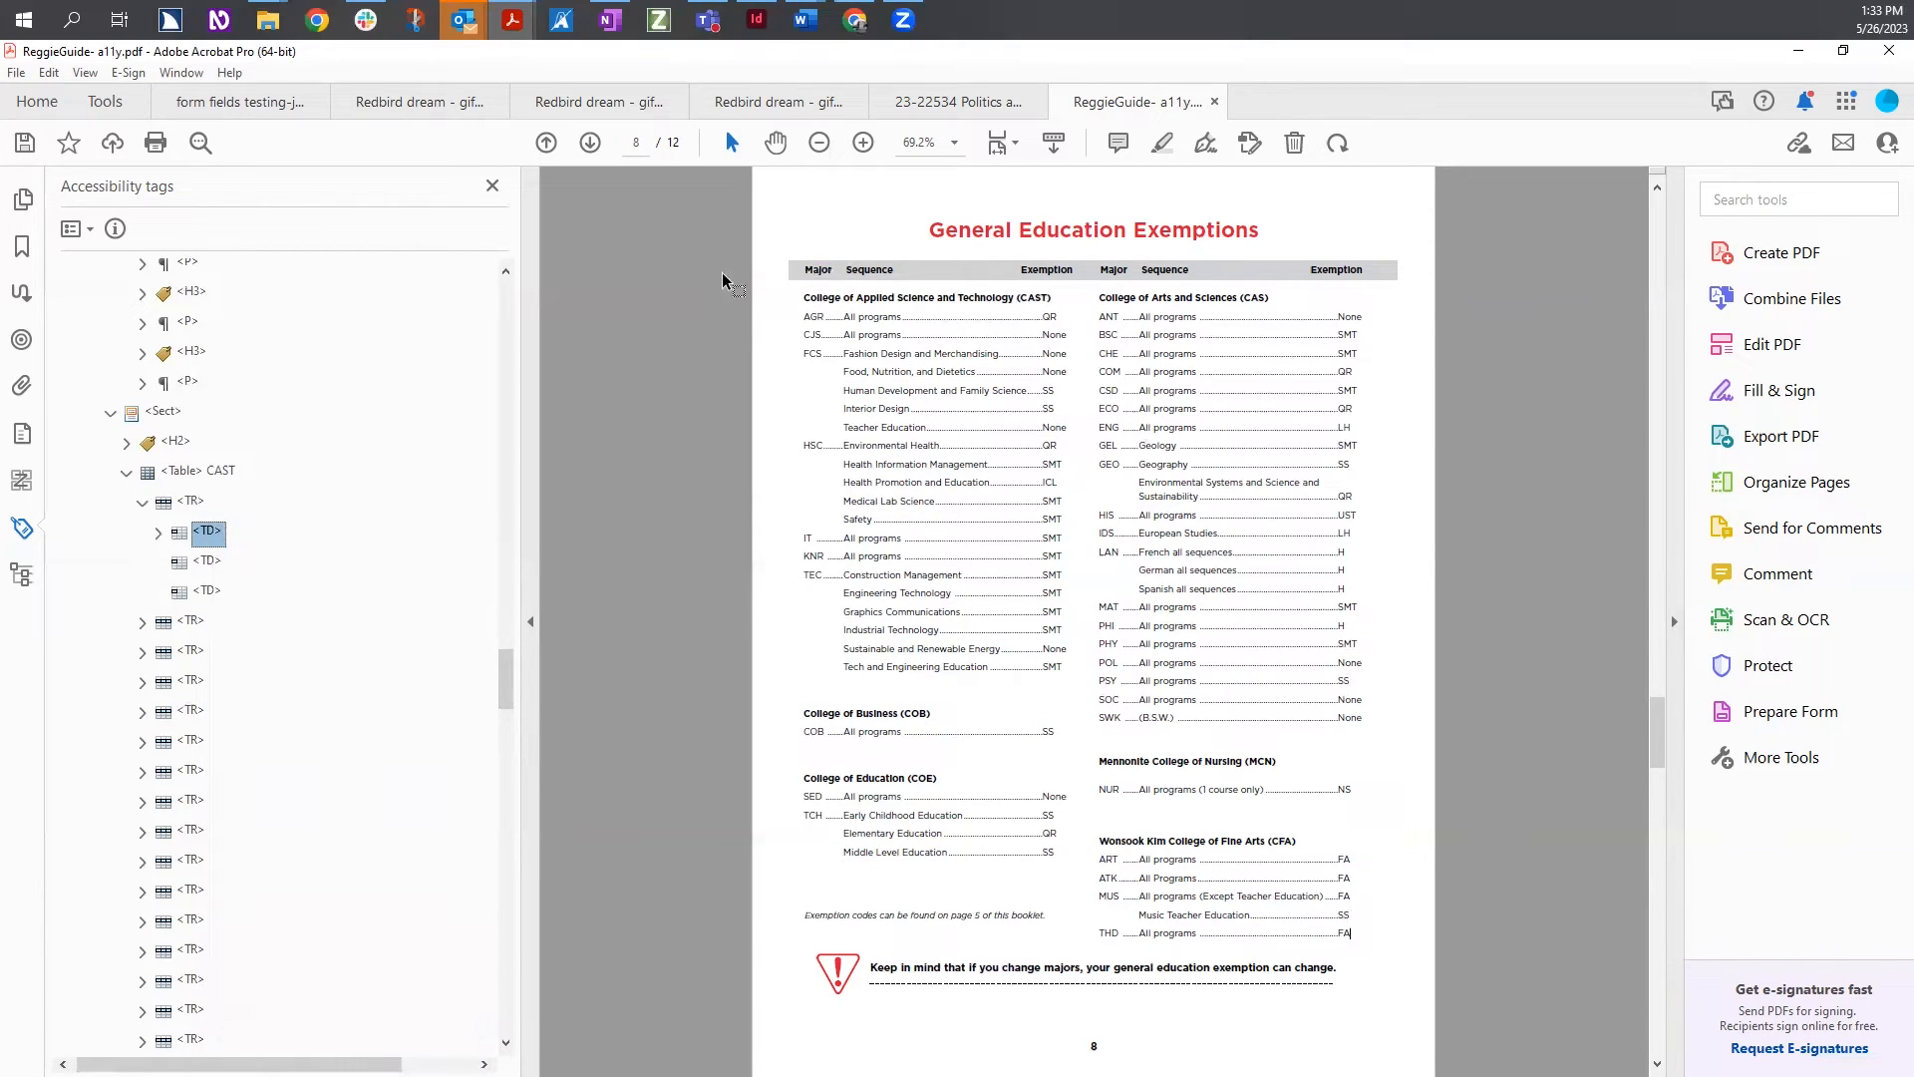
right_click(206, 537)
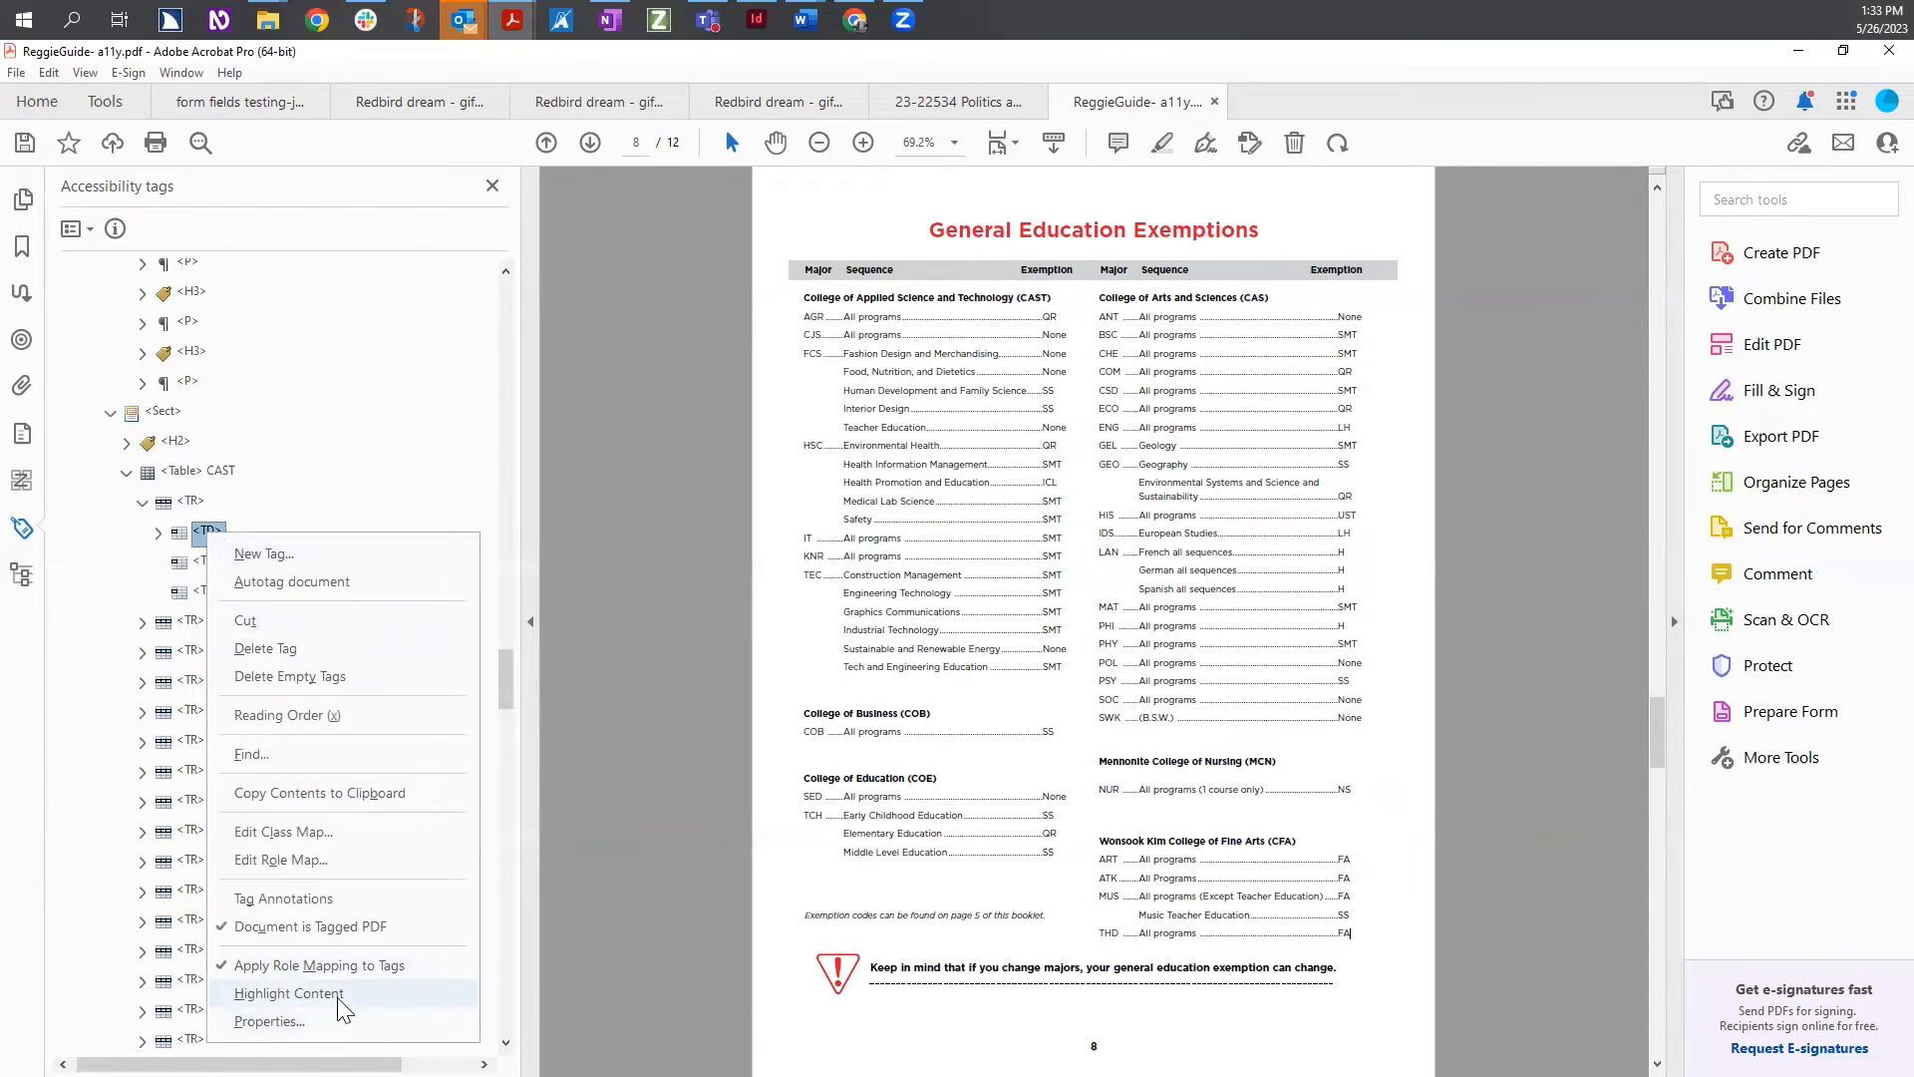
left_click(289, 994)
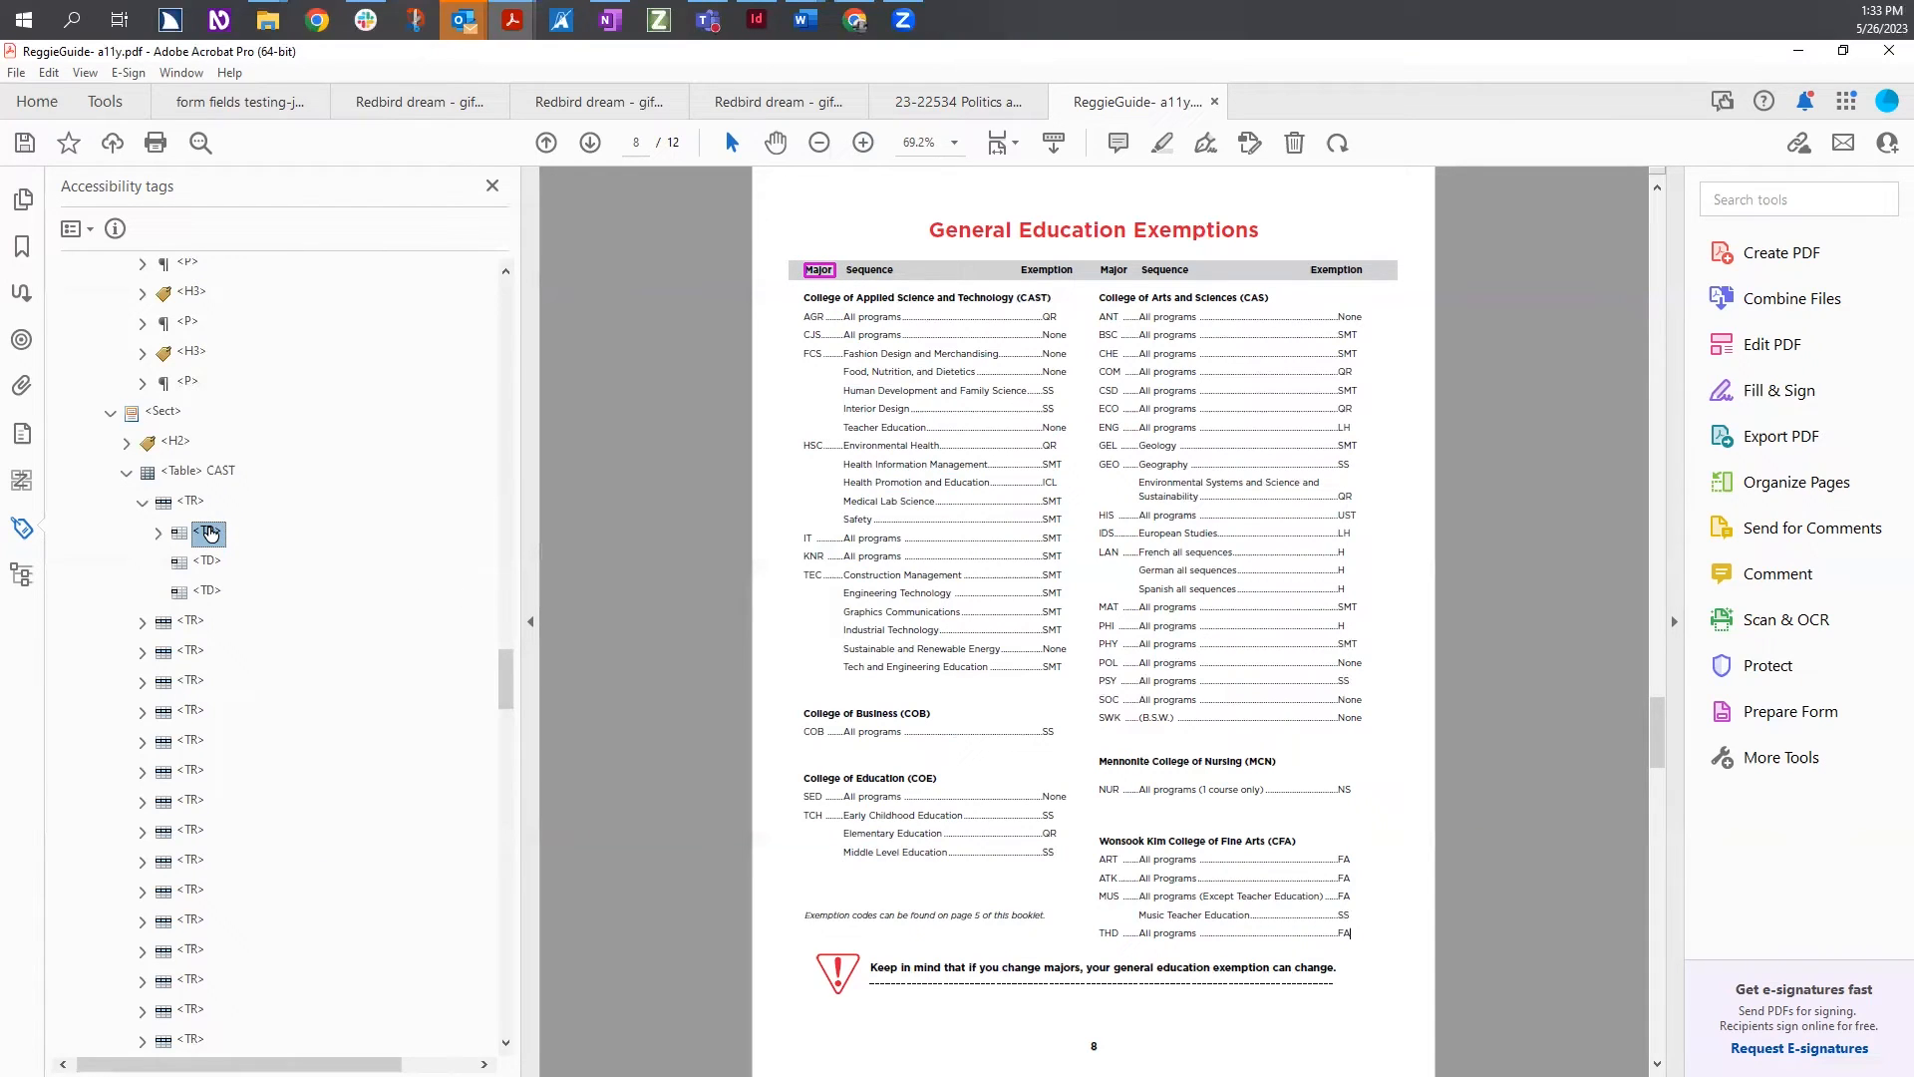
Tag the first Sequence column heading on the page as the content of the first row's second data cell
left_click(207, 560)
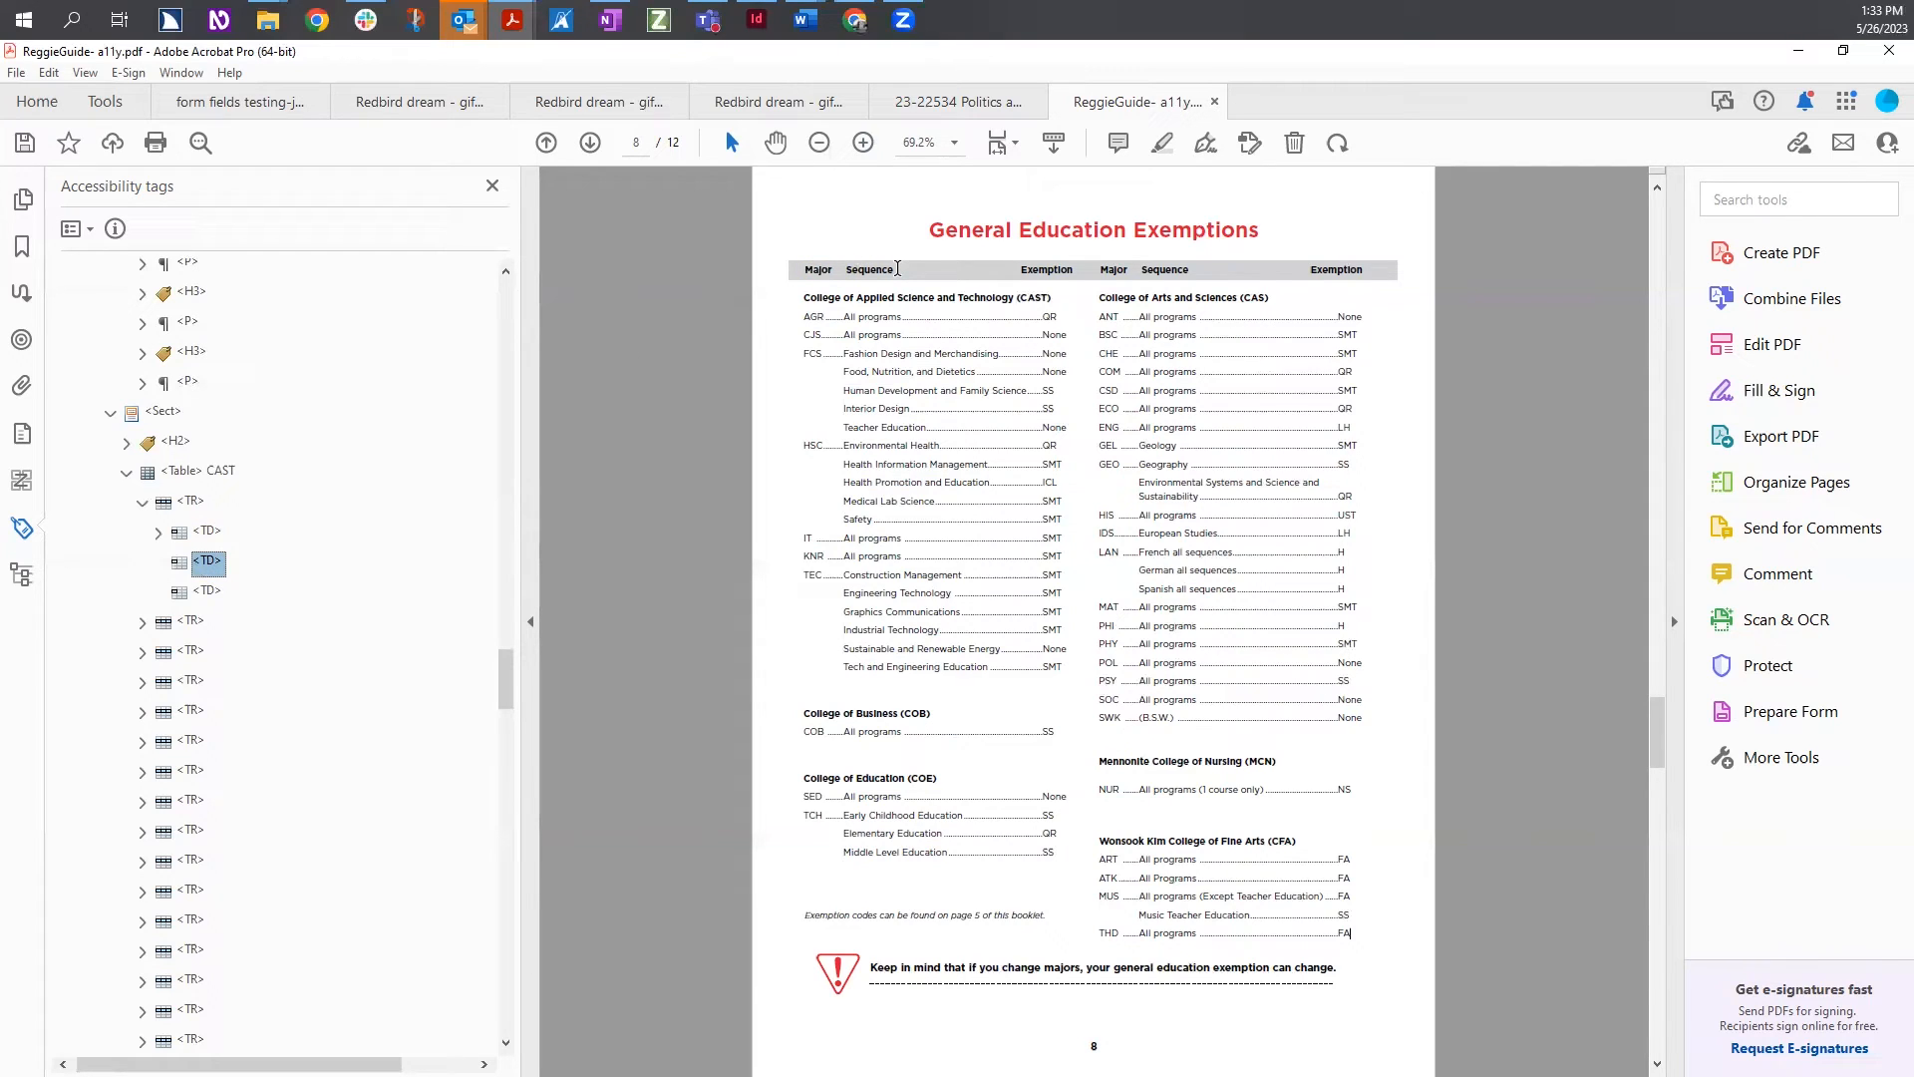
left_click_drag(898, 268, 845, 264)
right_click(209, 560)
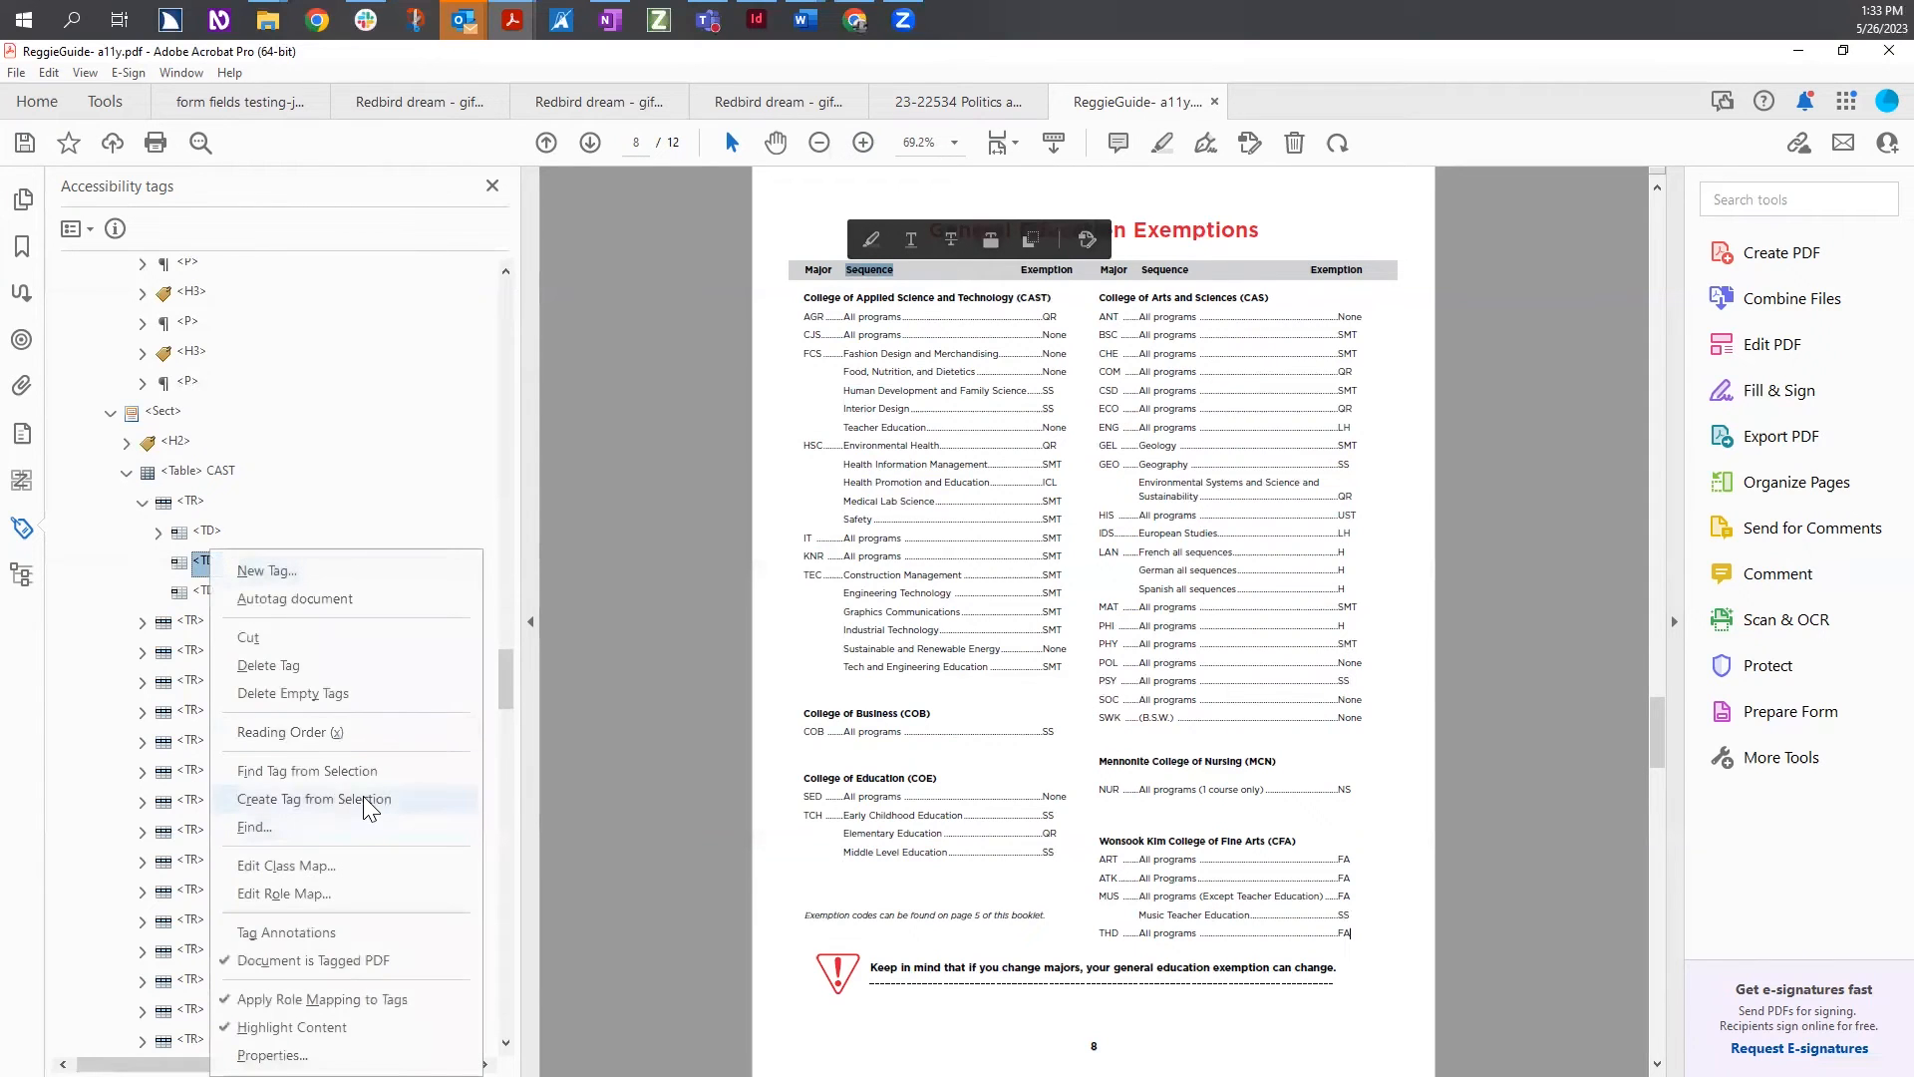
left_click(363, 799)
Tag the first Exemption column heading as the content of the first row's third data cell and collapse the finished cells
left_click(205, 622)
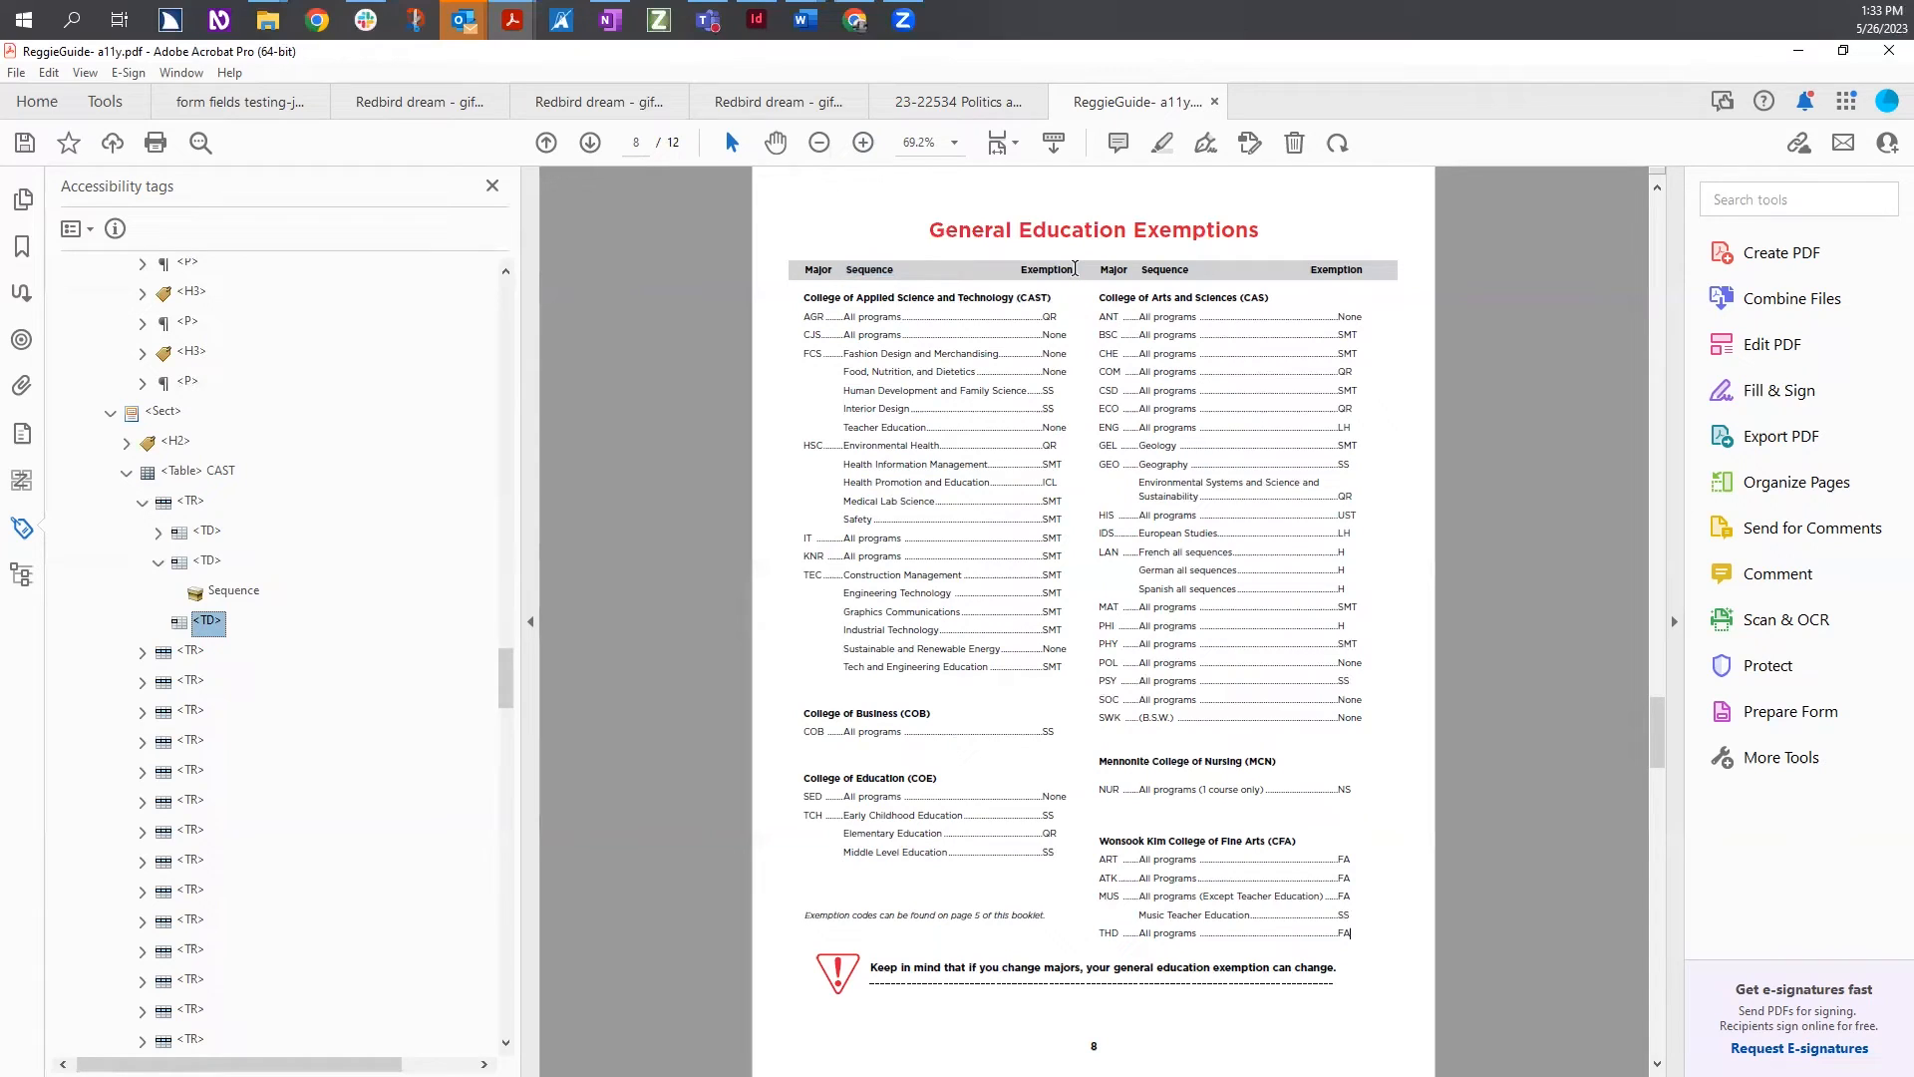
left_click_drag(1075, 268, 1019, 269)
right_click(206, 621)
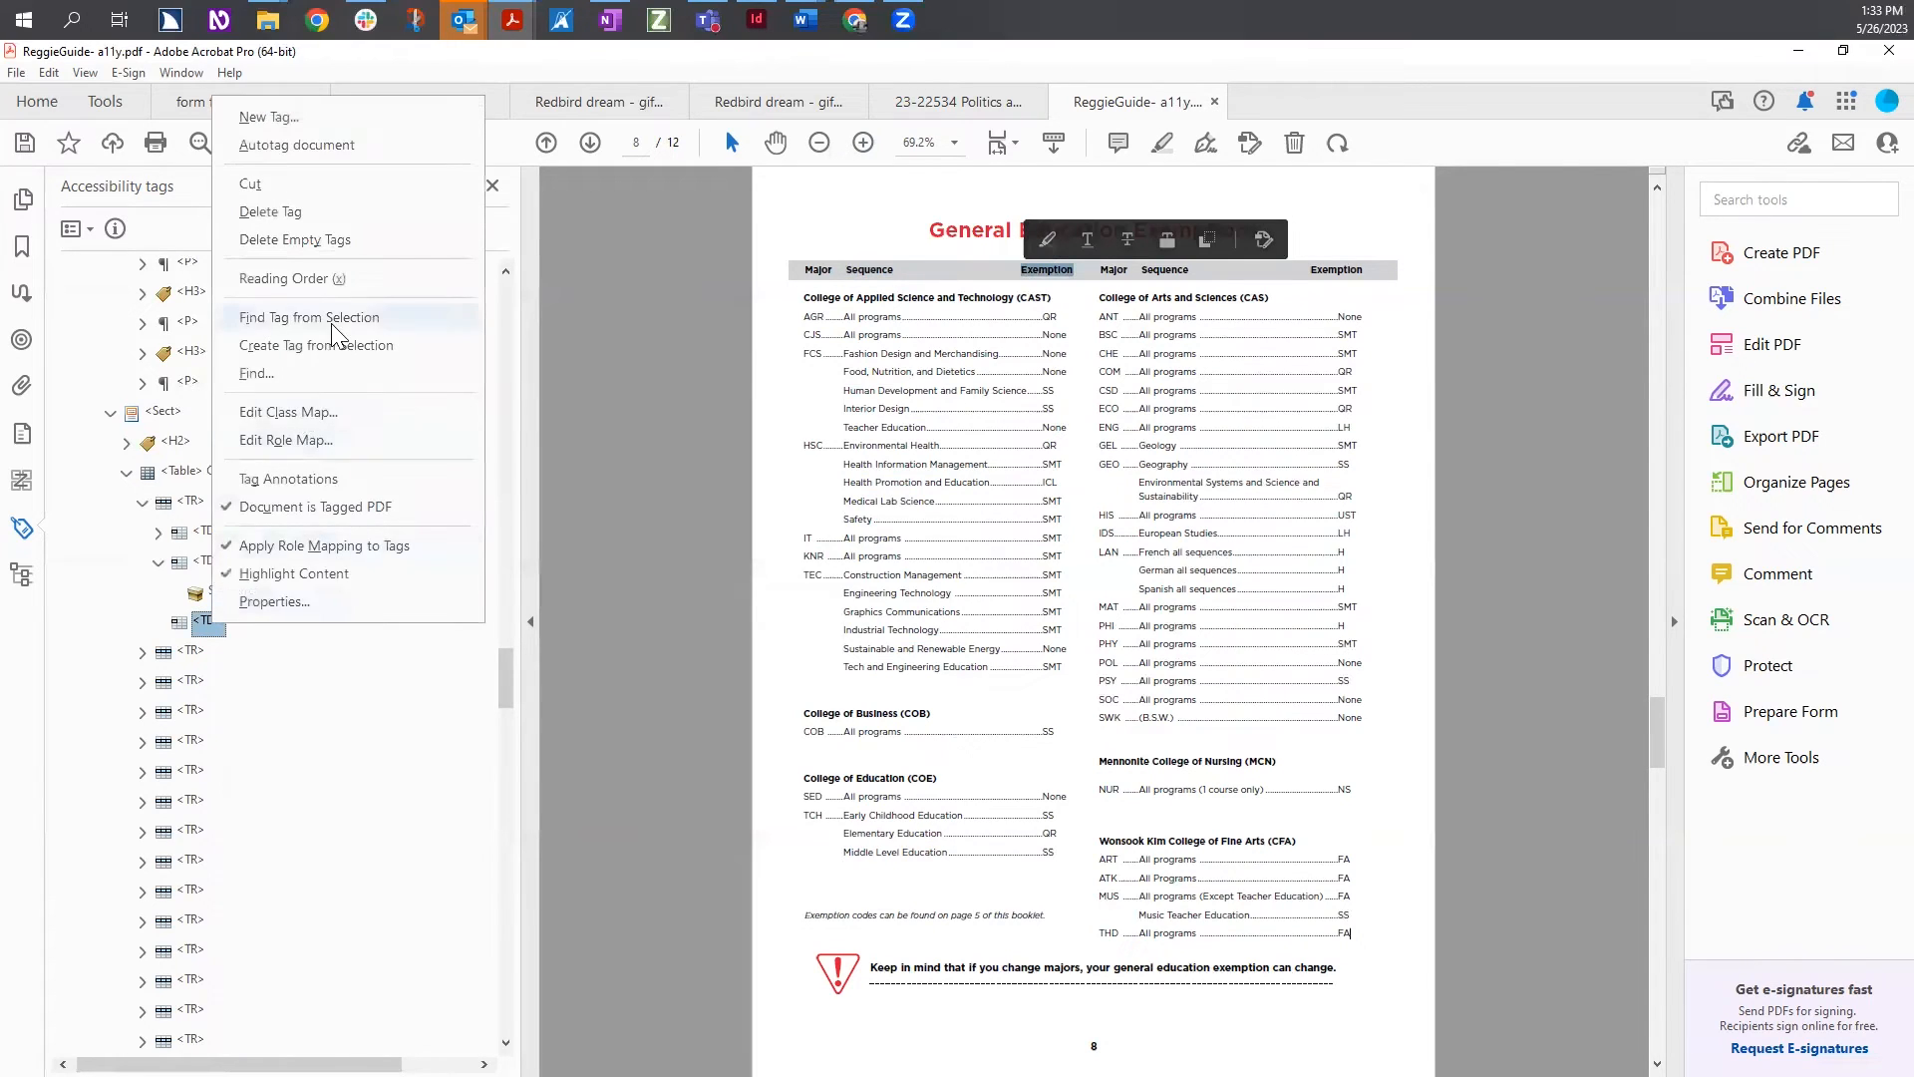
left_click(340, 349)
left_click(159, 623)
left_click(158, 563)
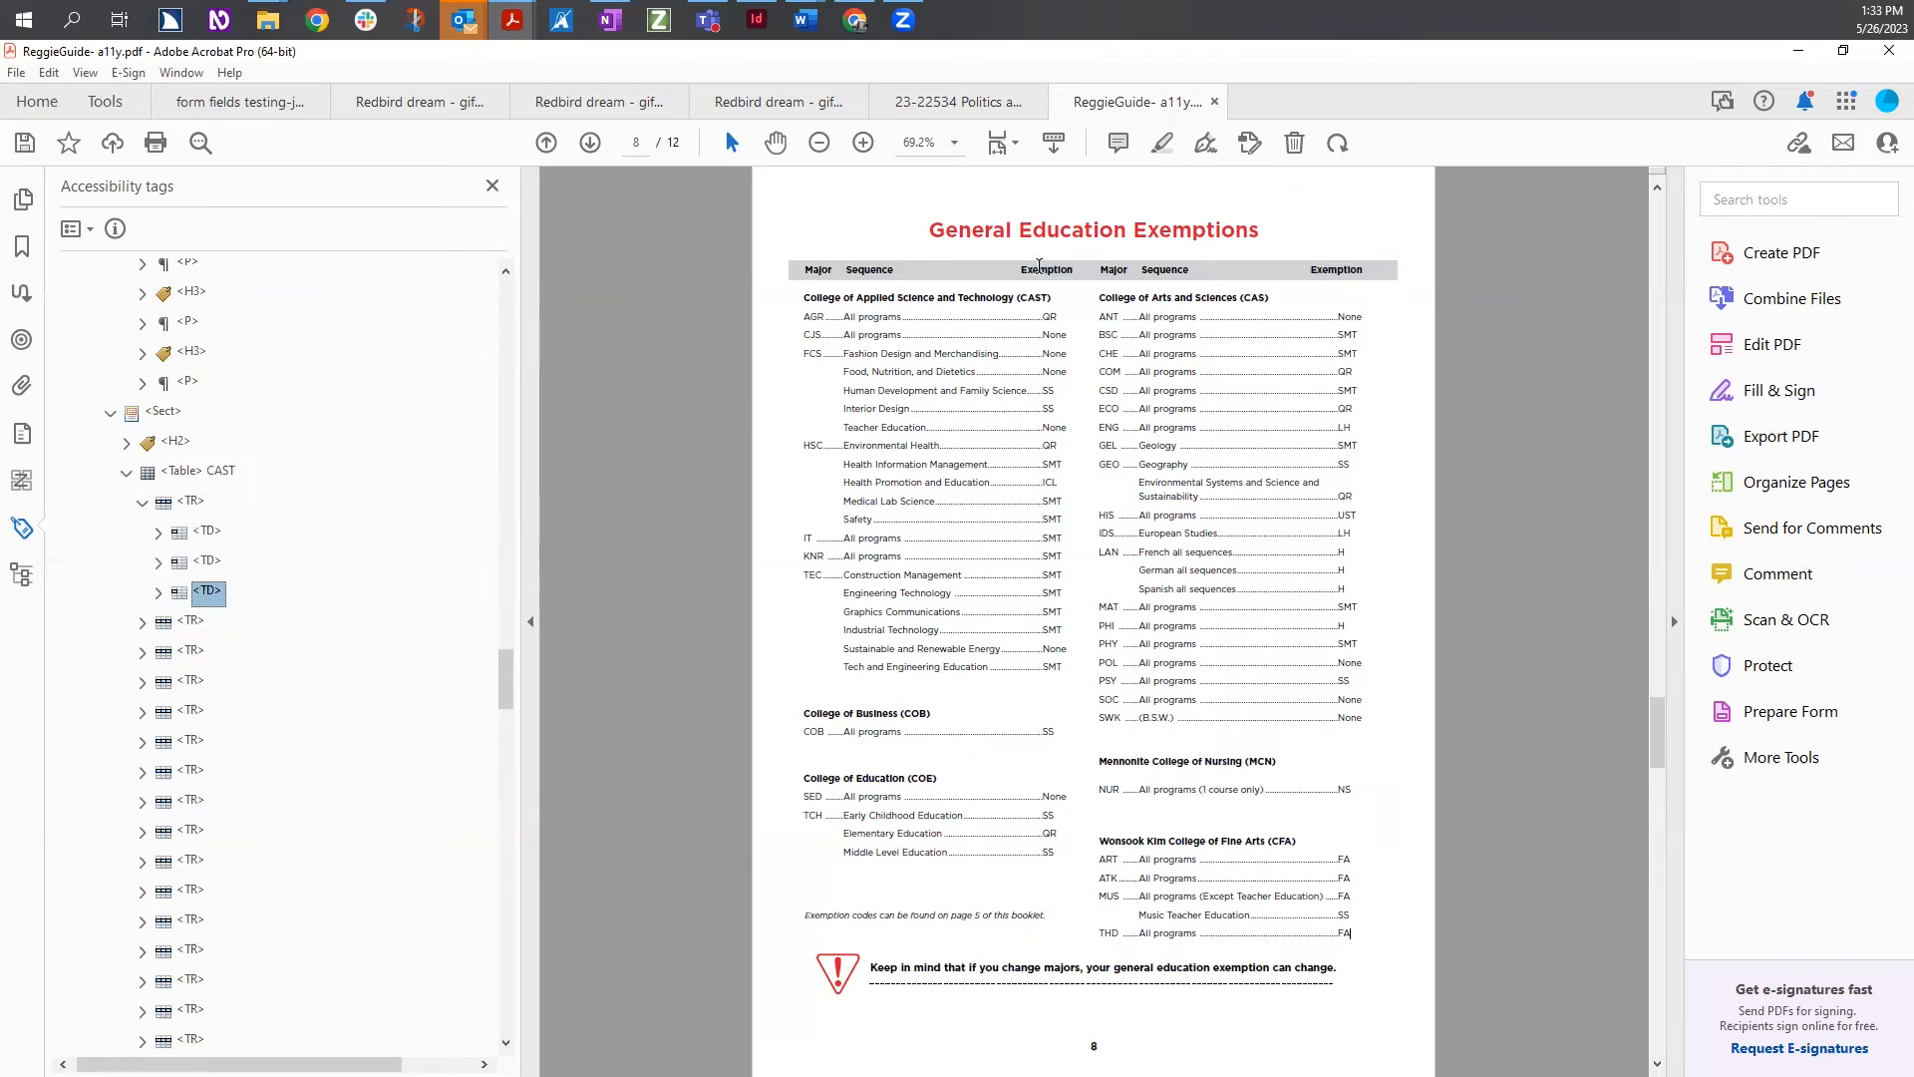
Change the first CAST row's three Major, Sequence and Exemption cells to the Table Header Cell type
left_click_drag(802, 271, 1077, 269)
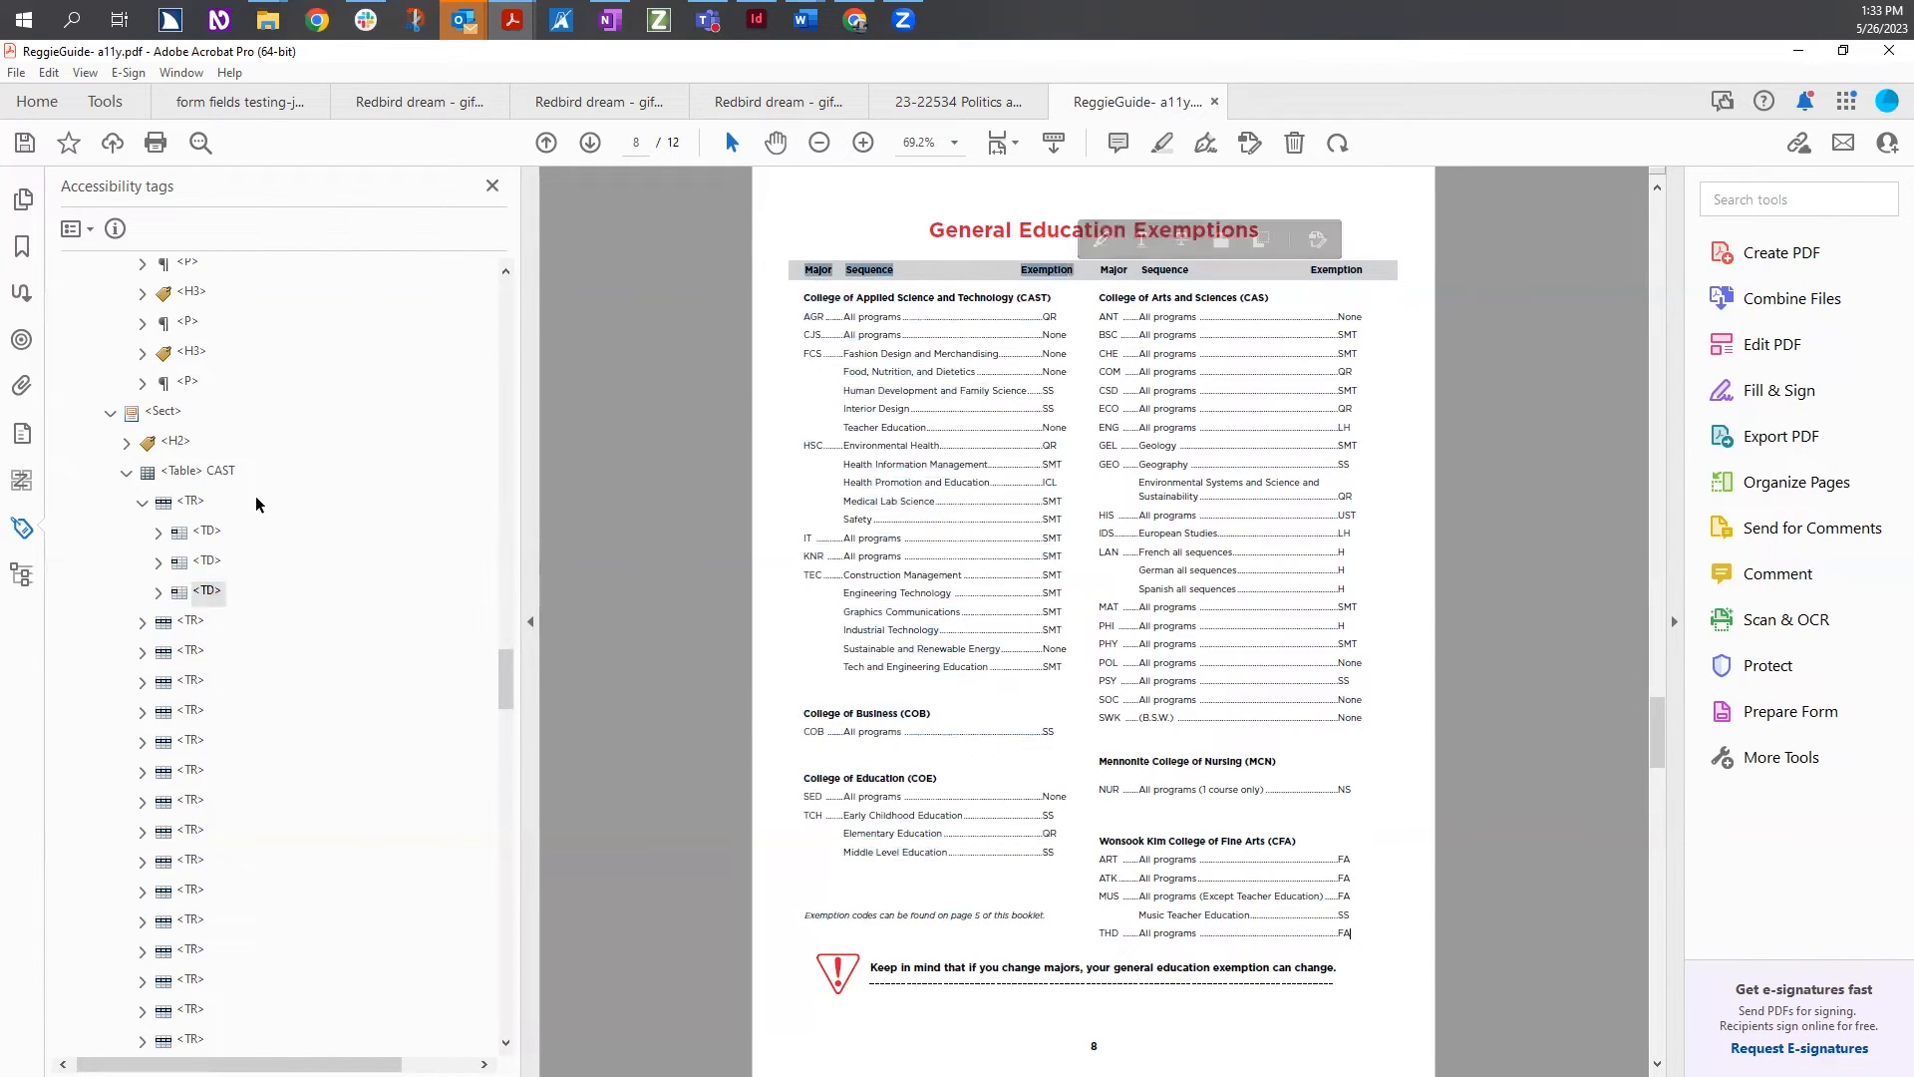
left_click(193, 505)
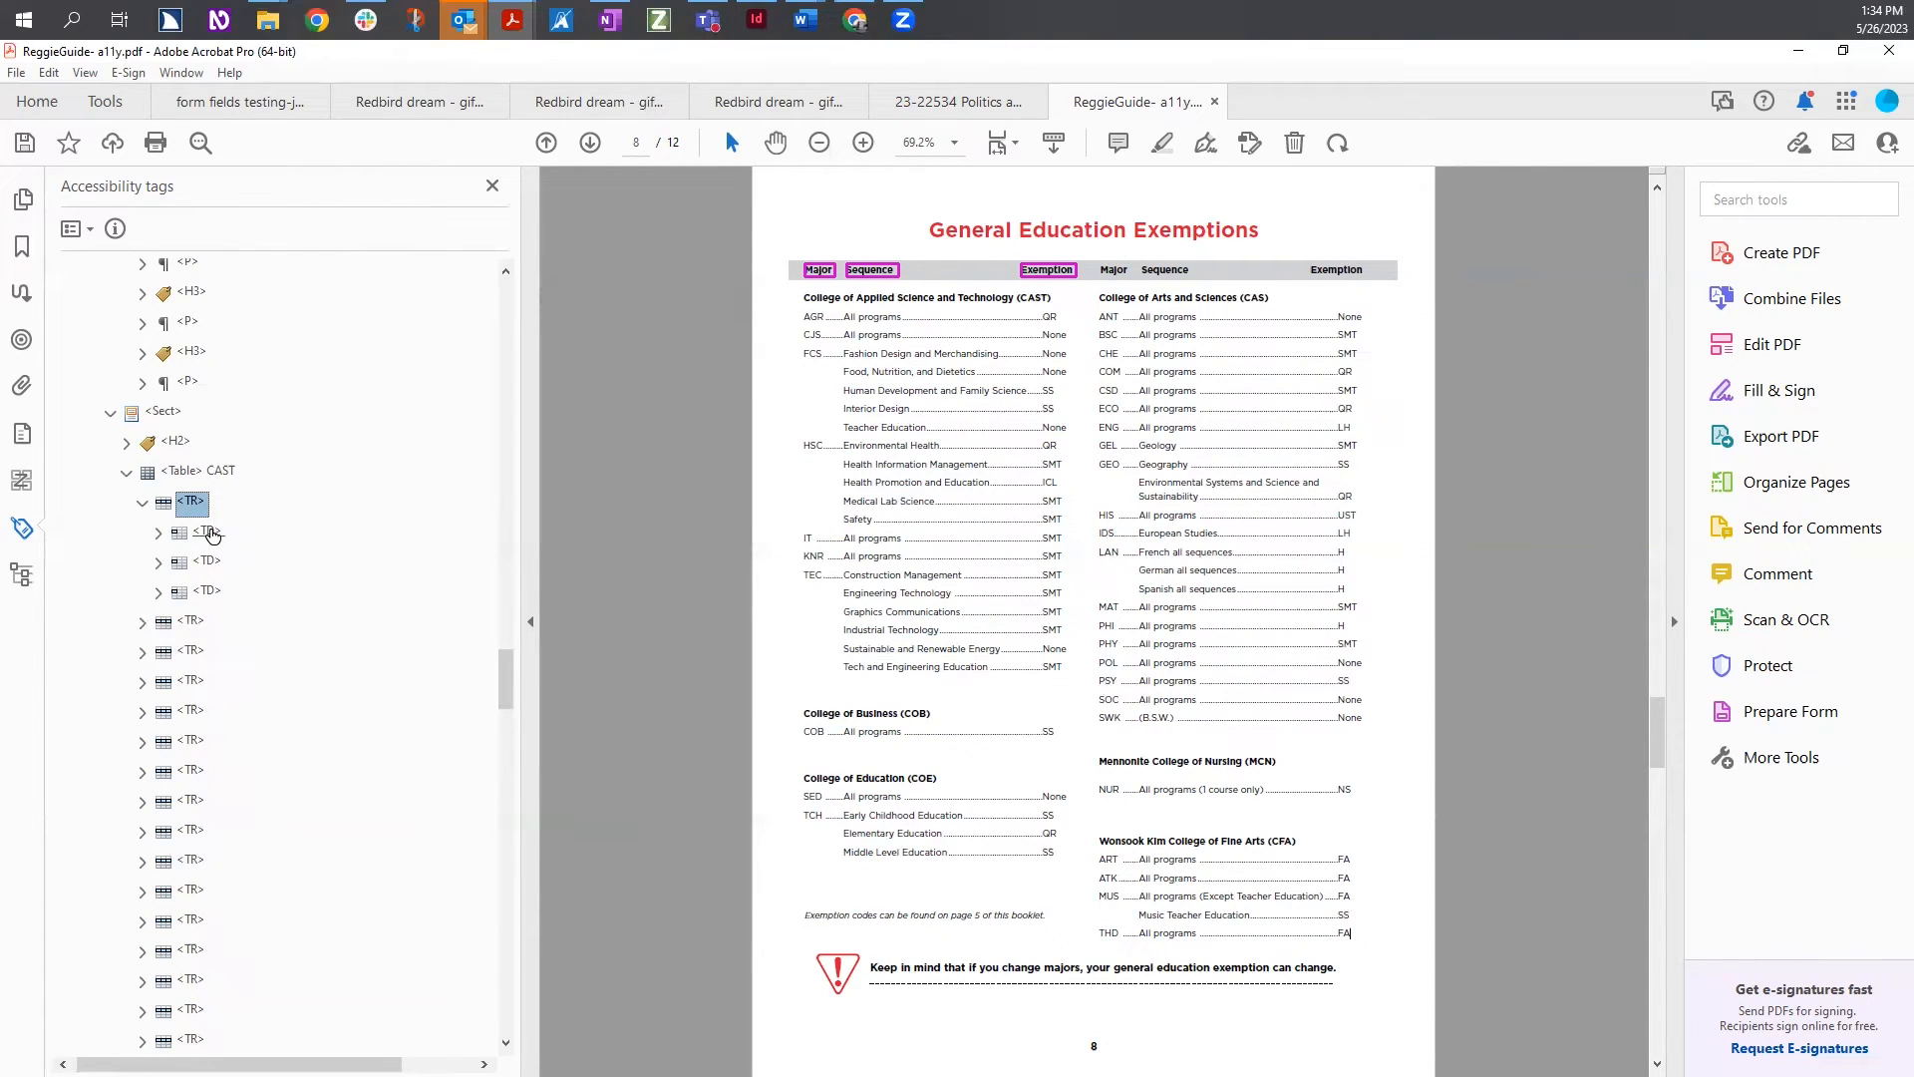
left_click(208, 532)
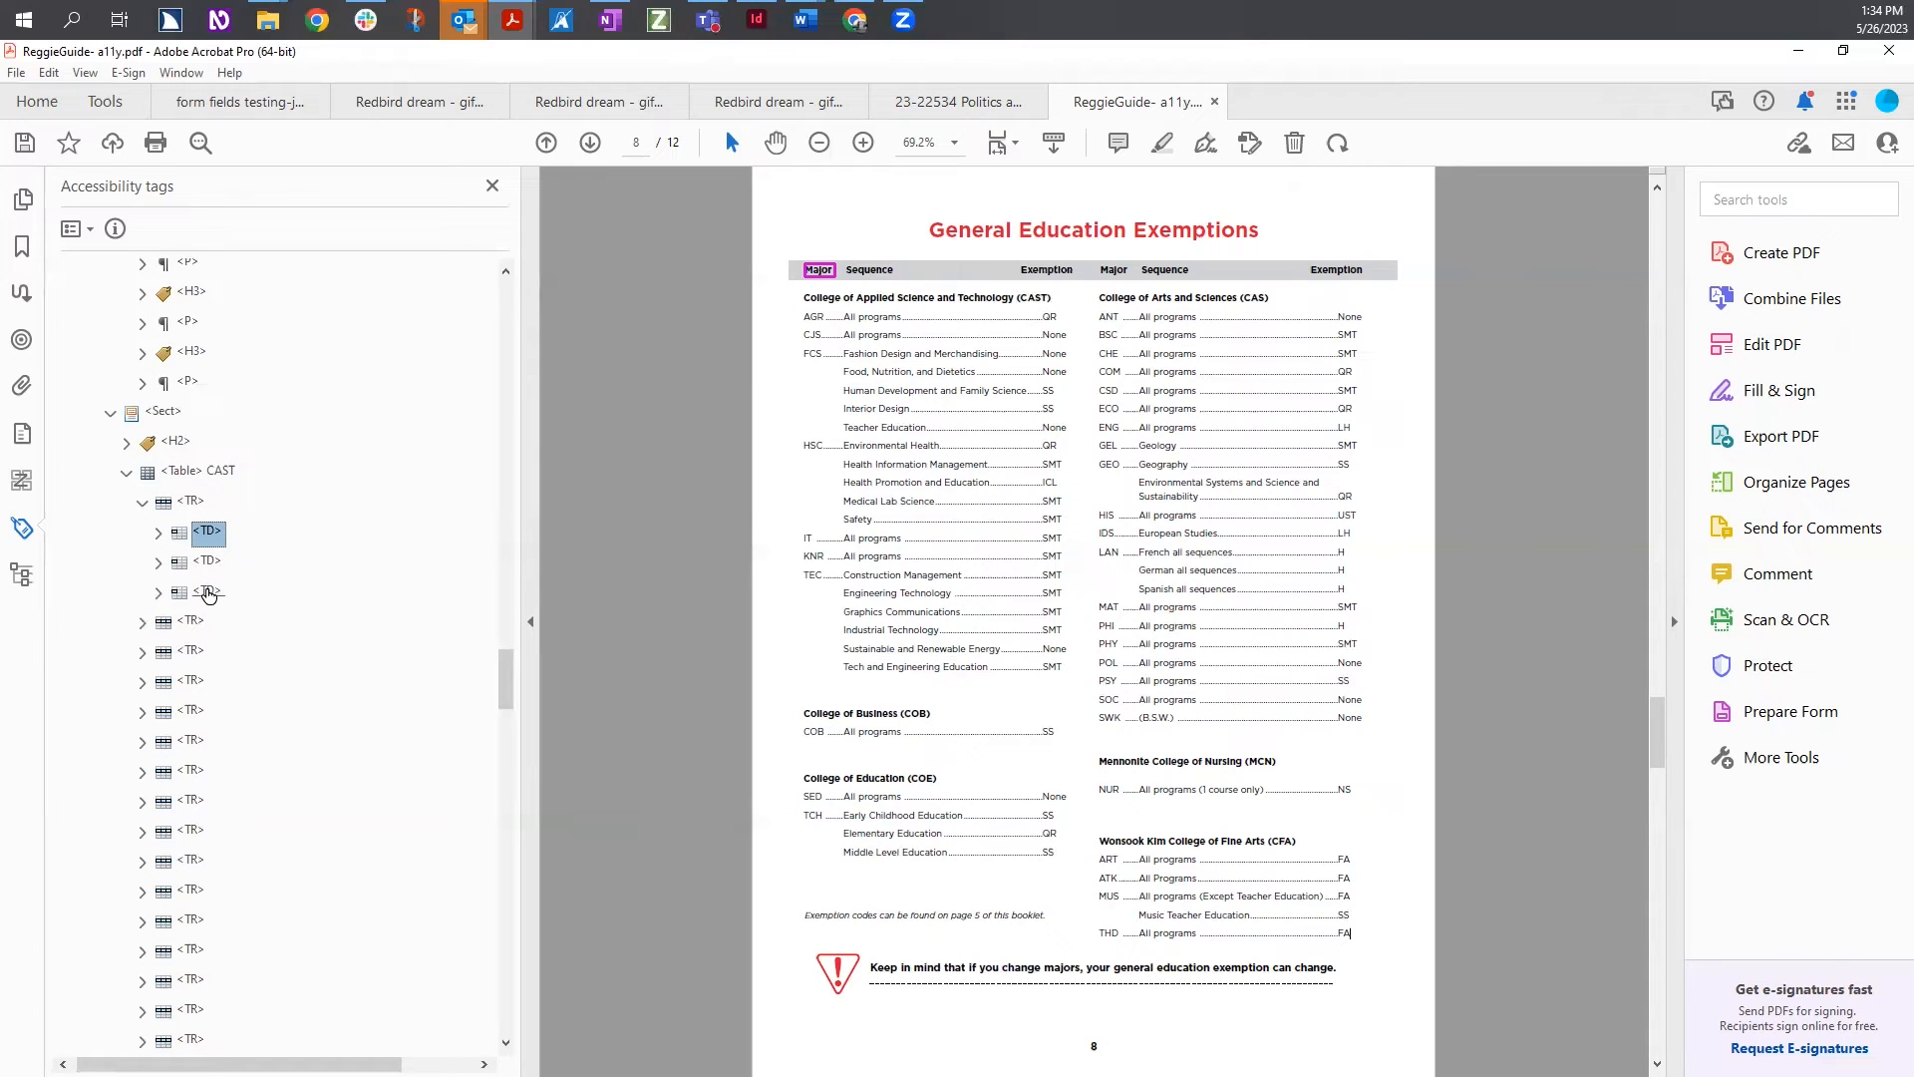
left_click(207, 594, "shift")
right_click(205, 537)
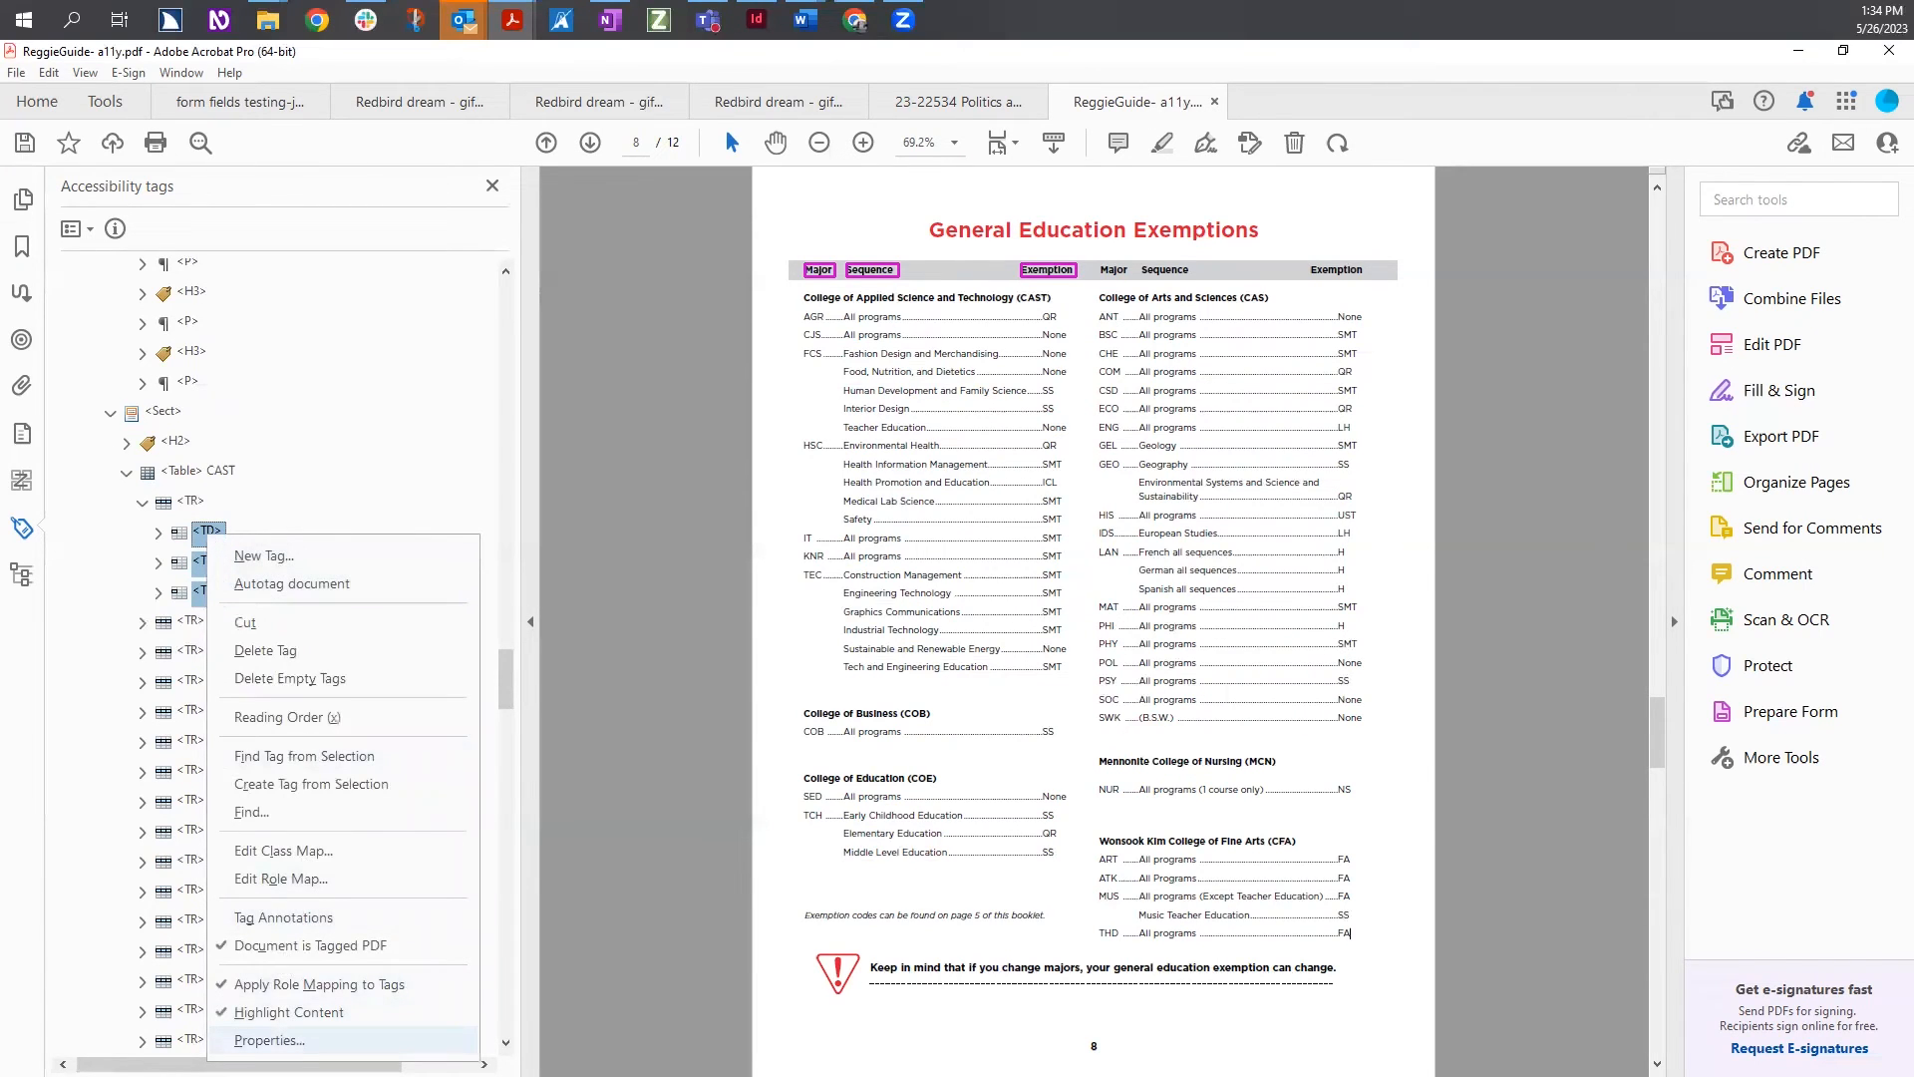
left_click(269, 1040)
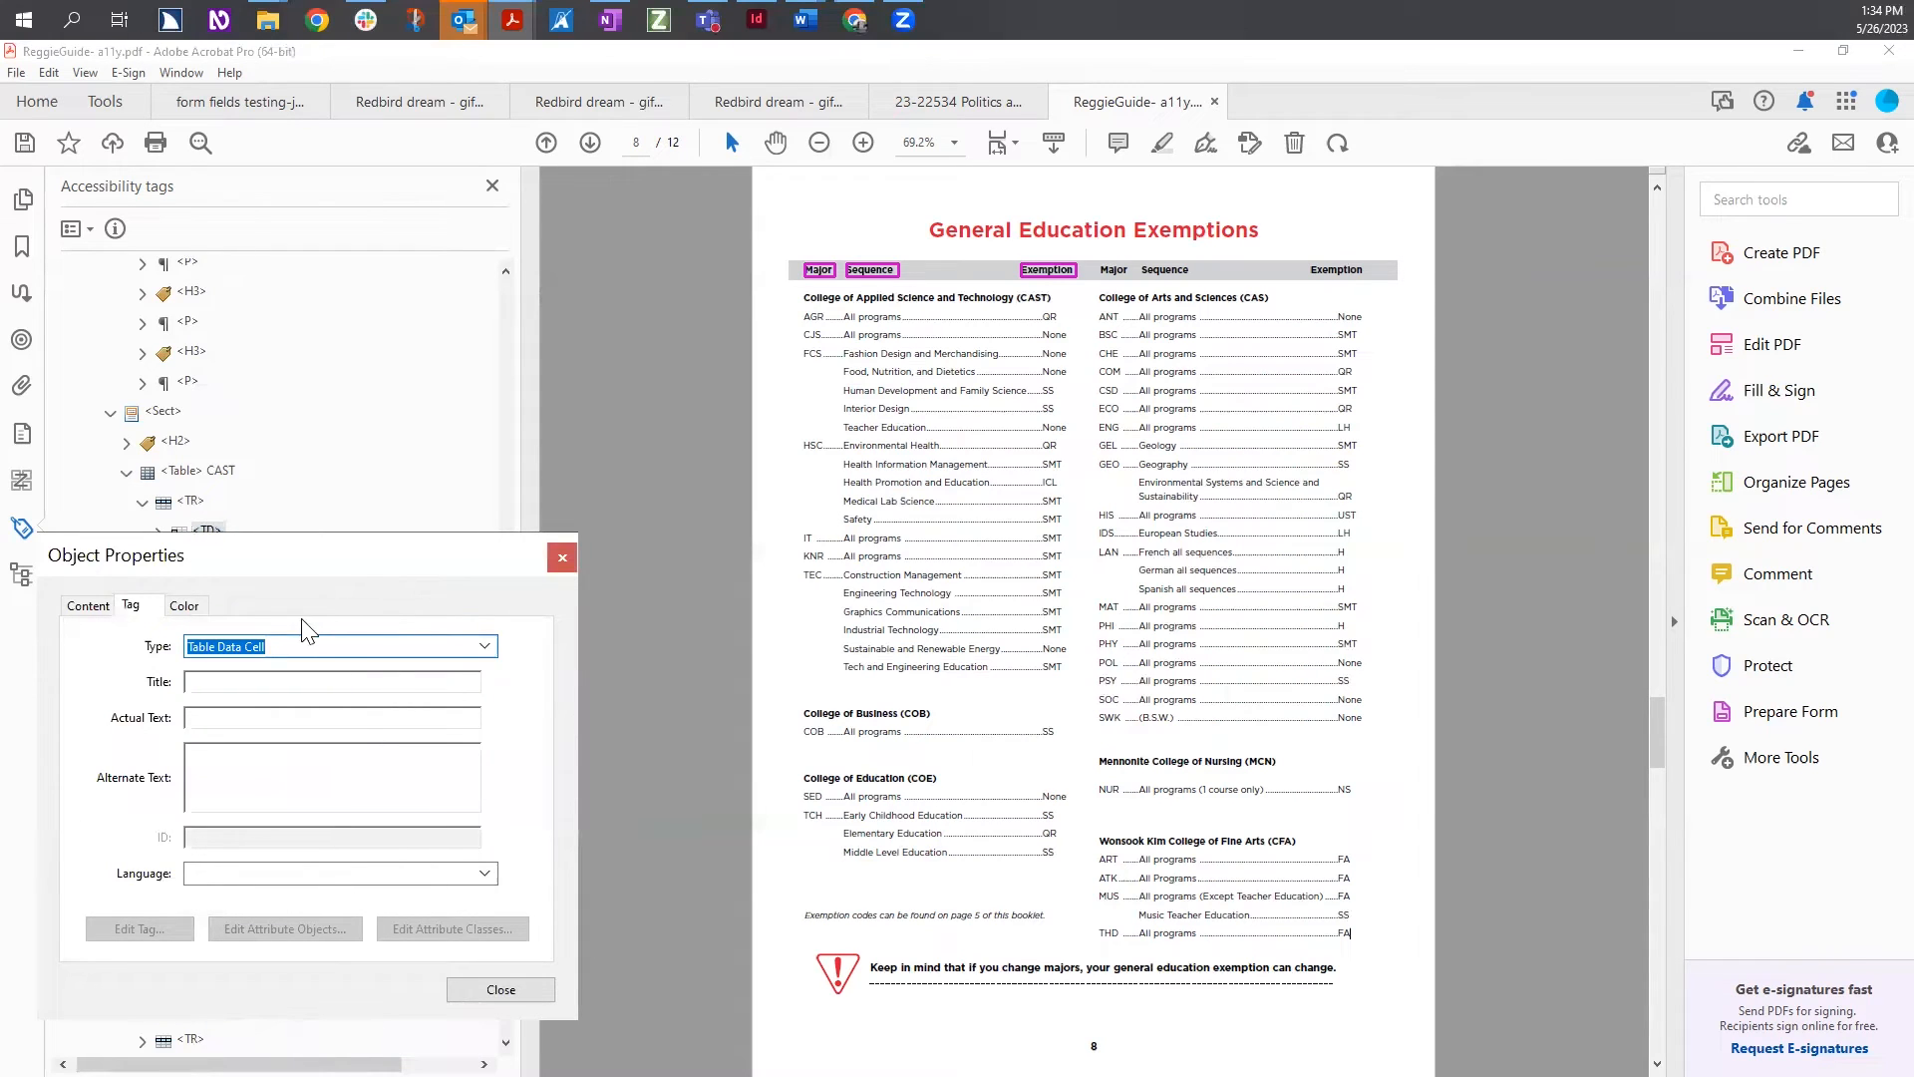
left_click(484, 646)
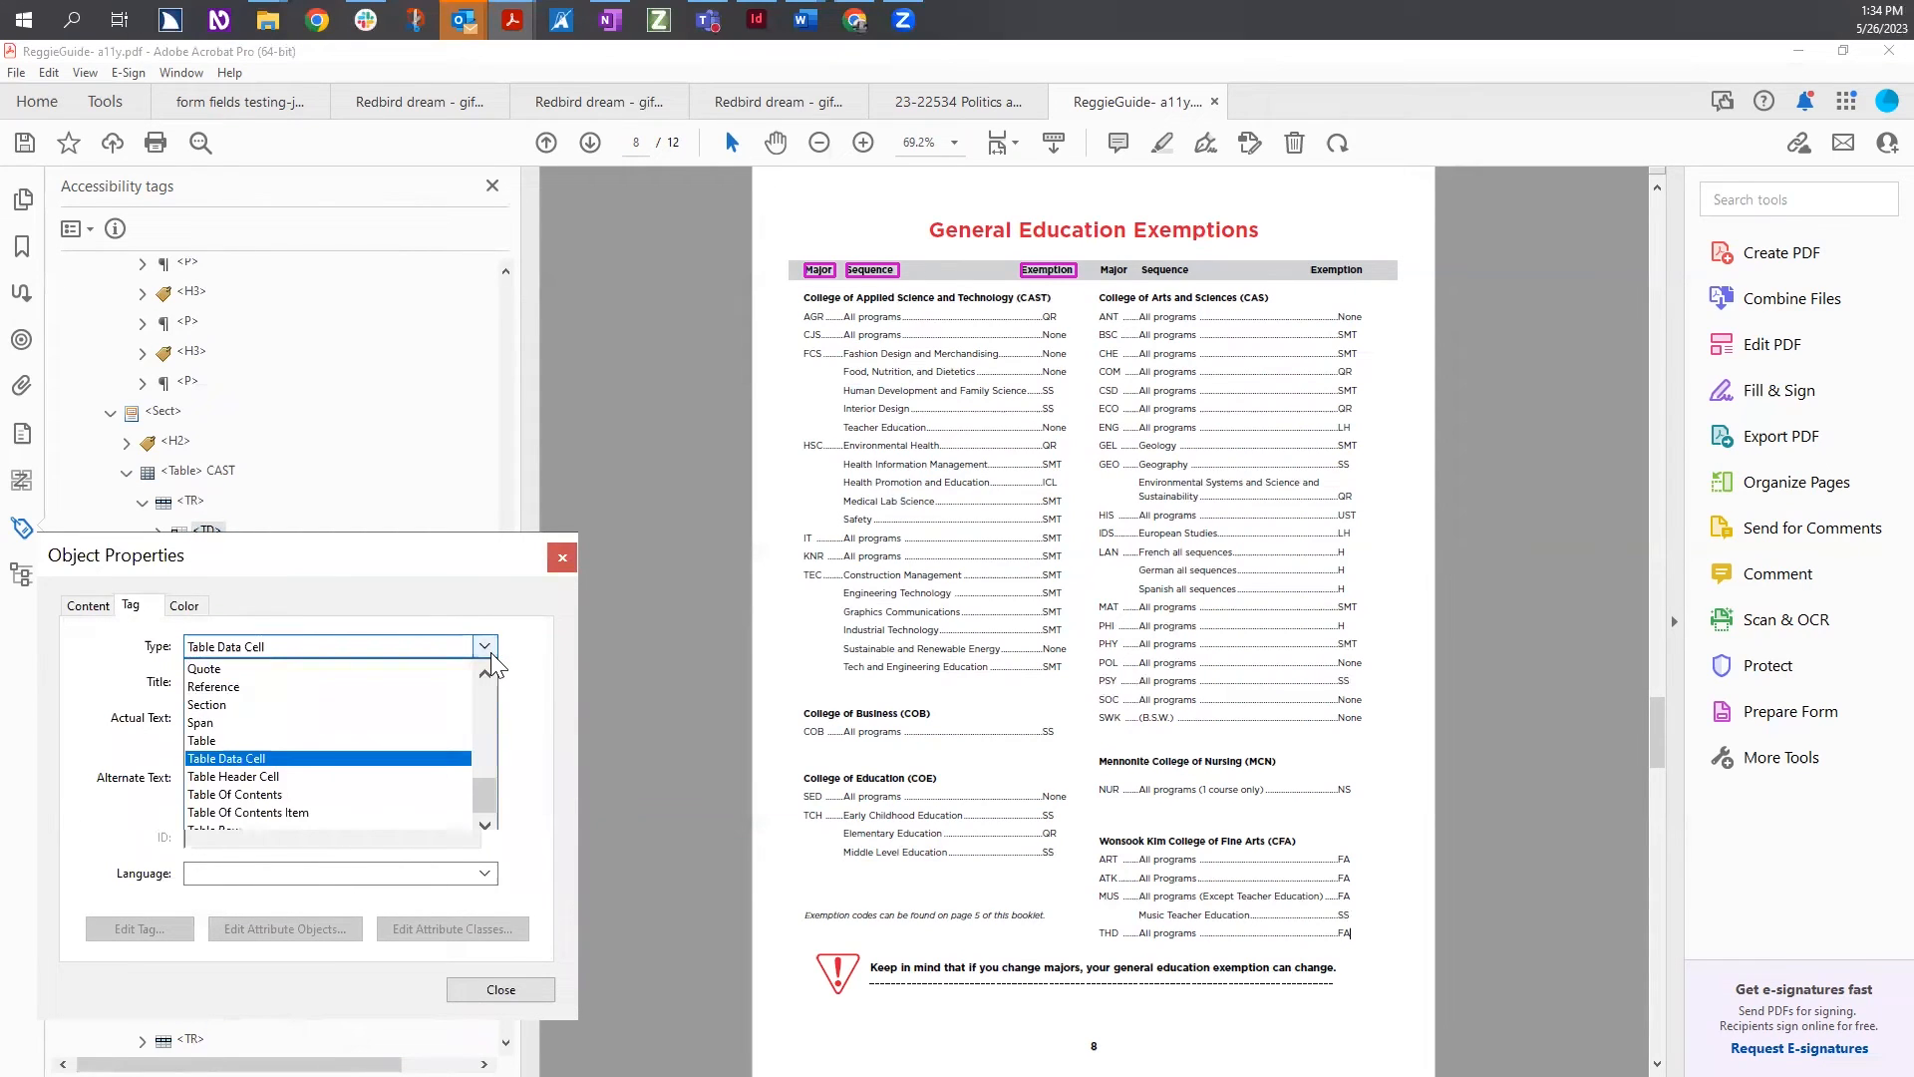
left_click(336, 779)
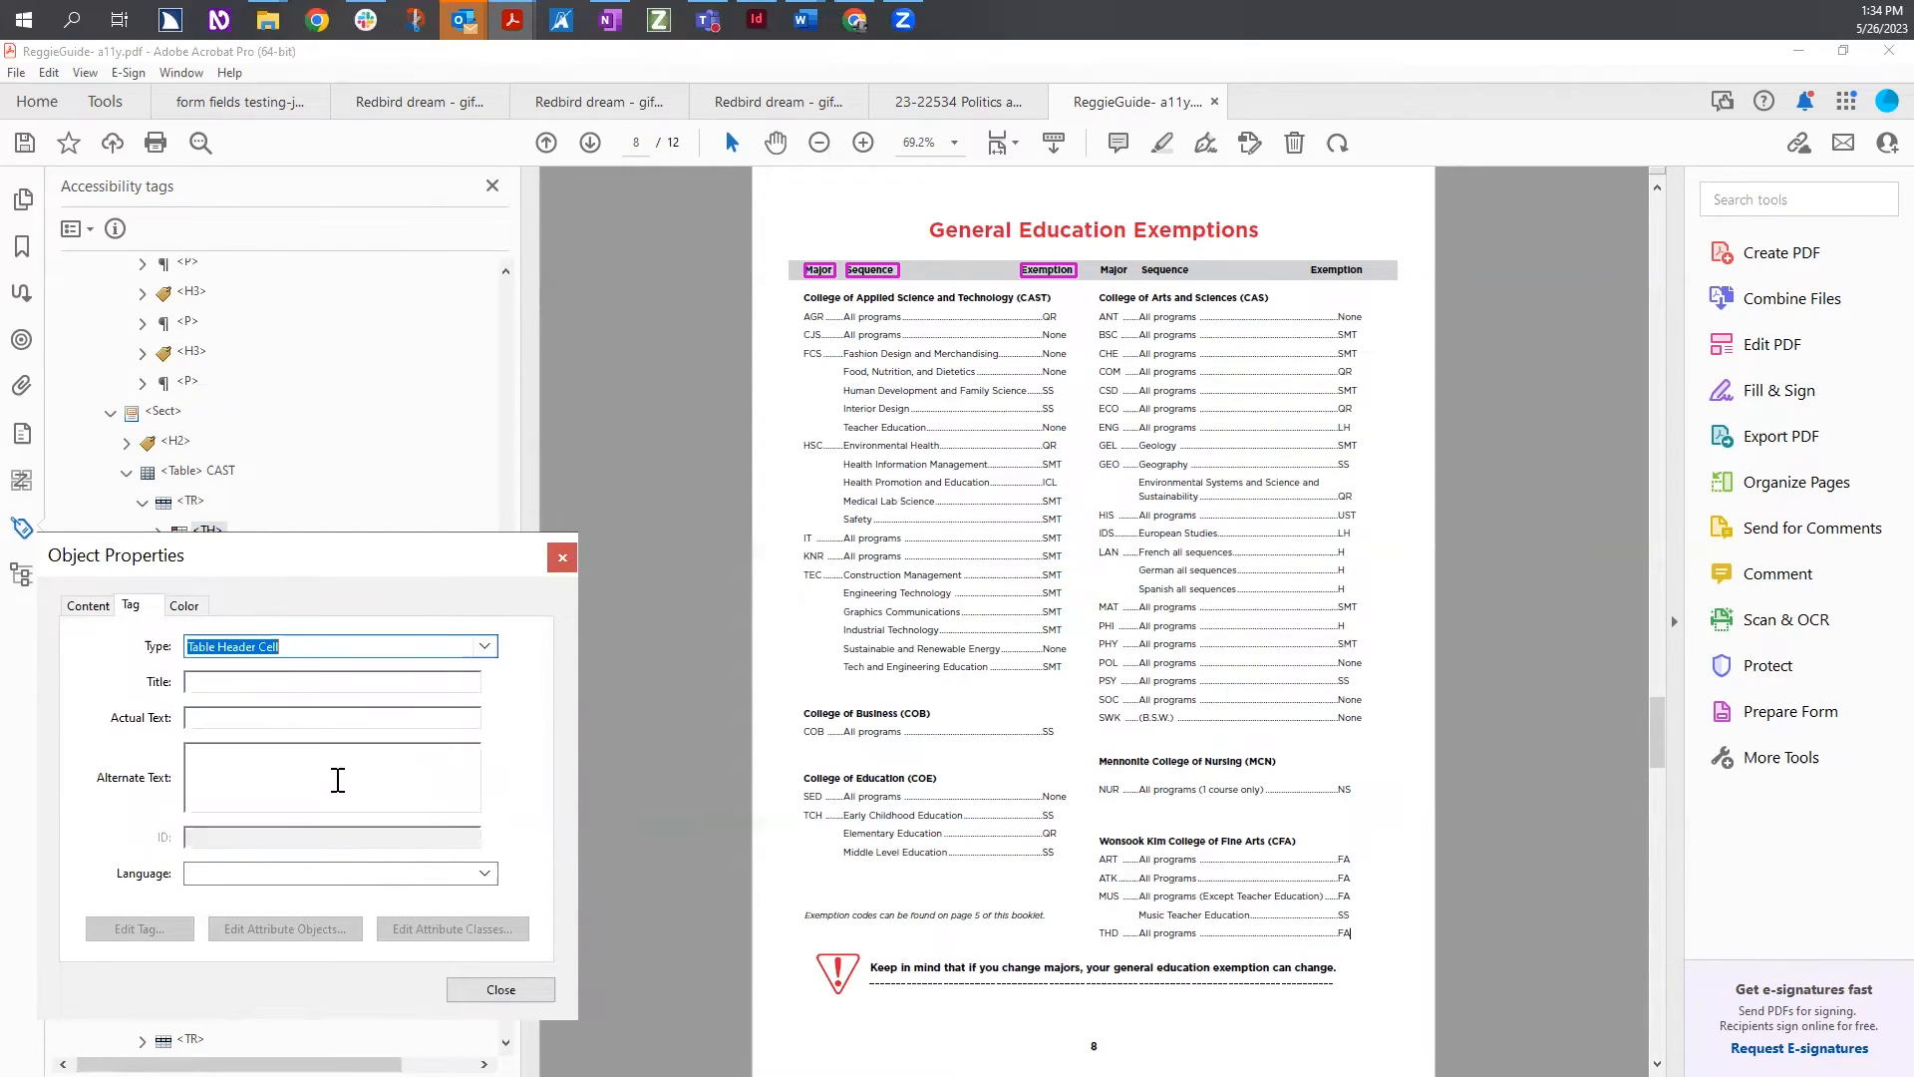
left_click(477, 993)
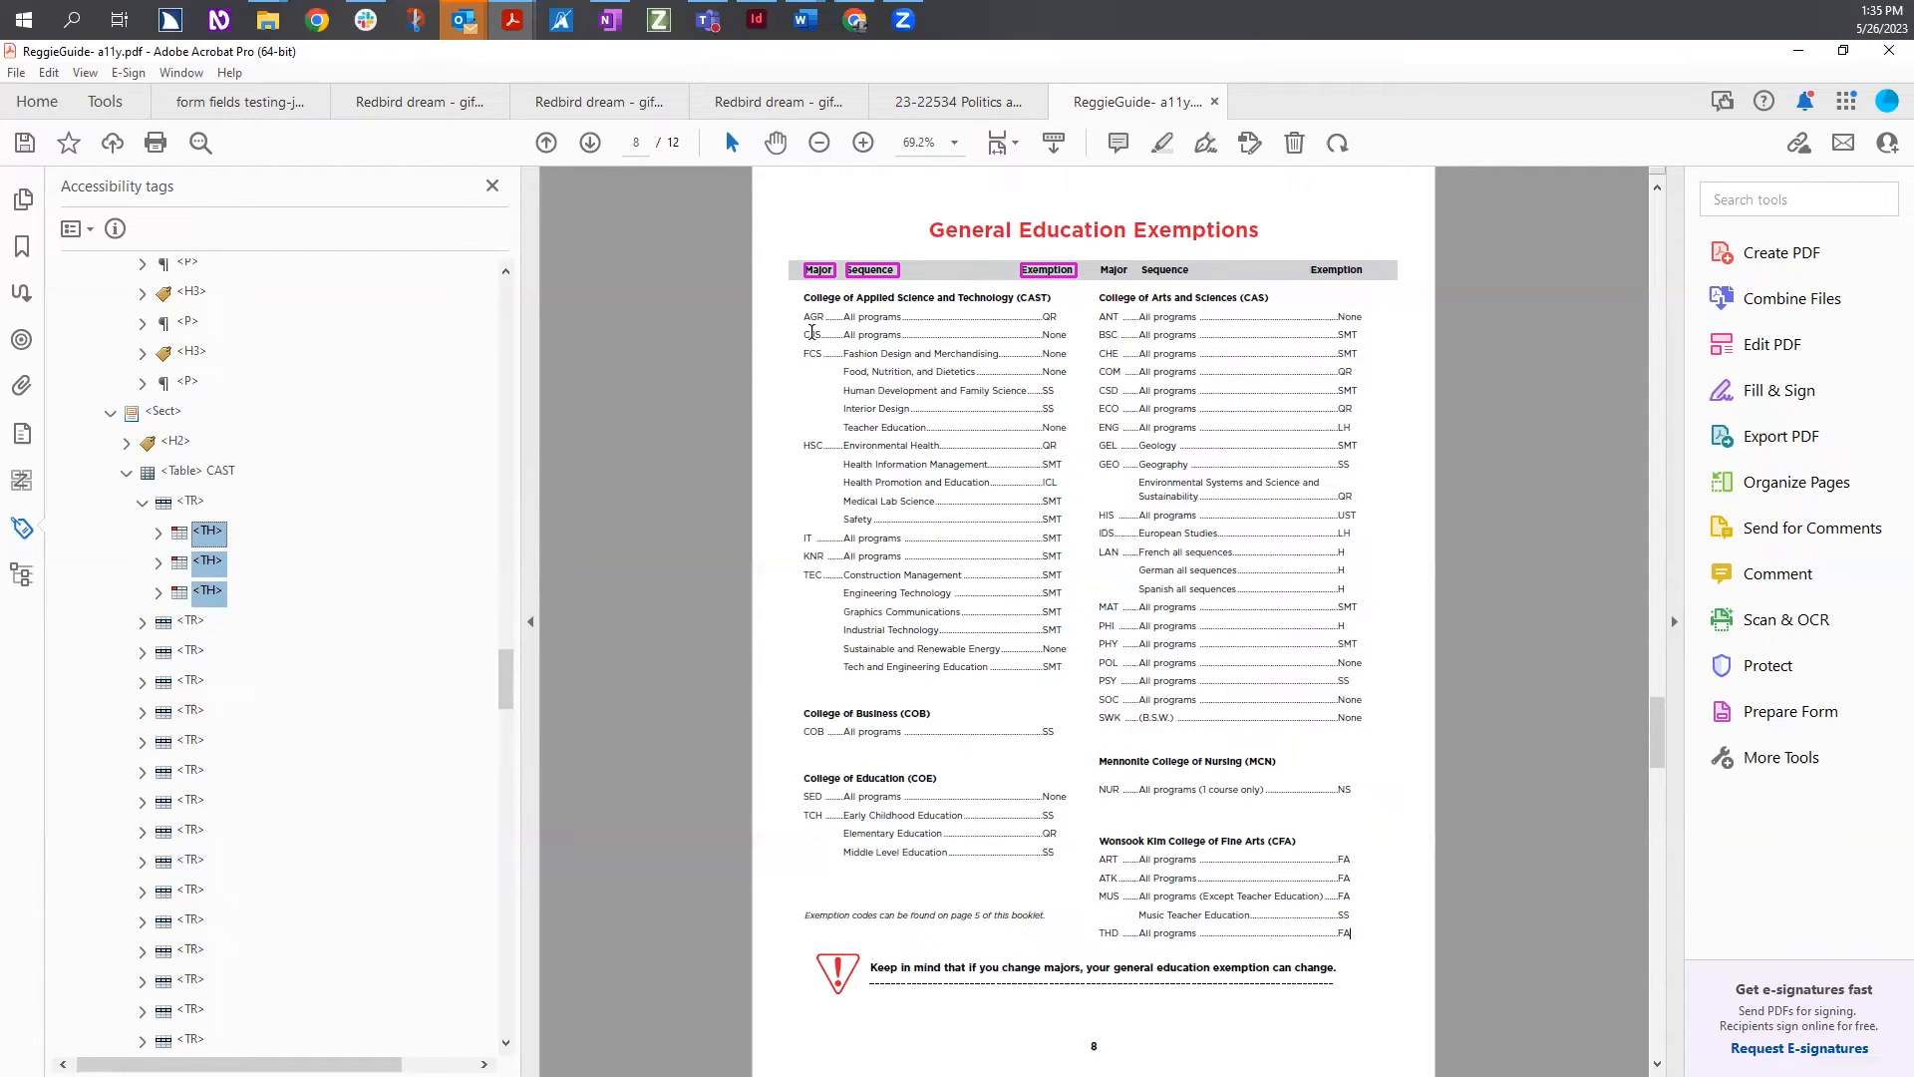
Collapse the header row and tag AGR on the page as the content of the second row's first data cell
left_click_drag(807, 316, 827, 316)
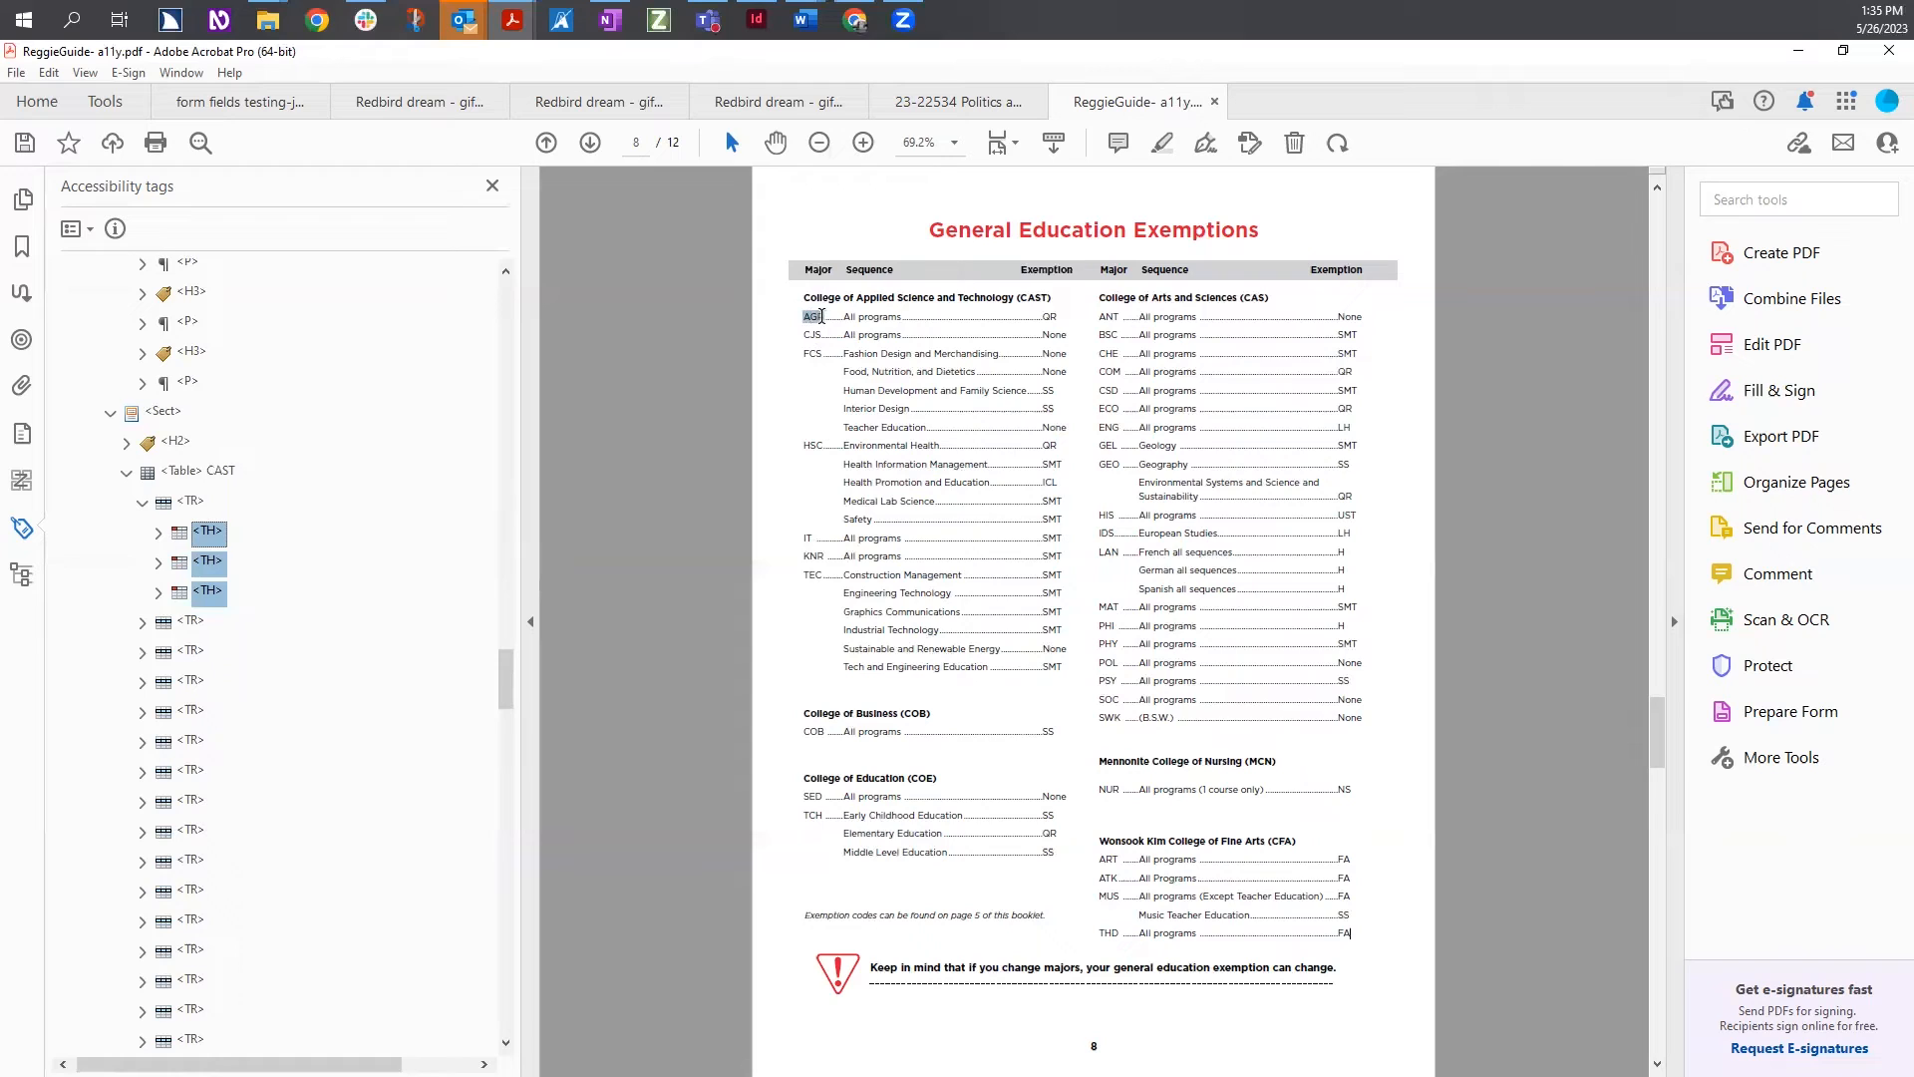
left_click(819, 261)
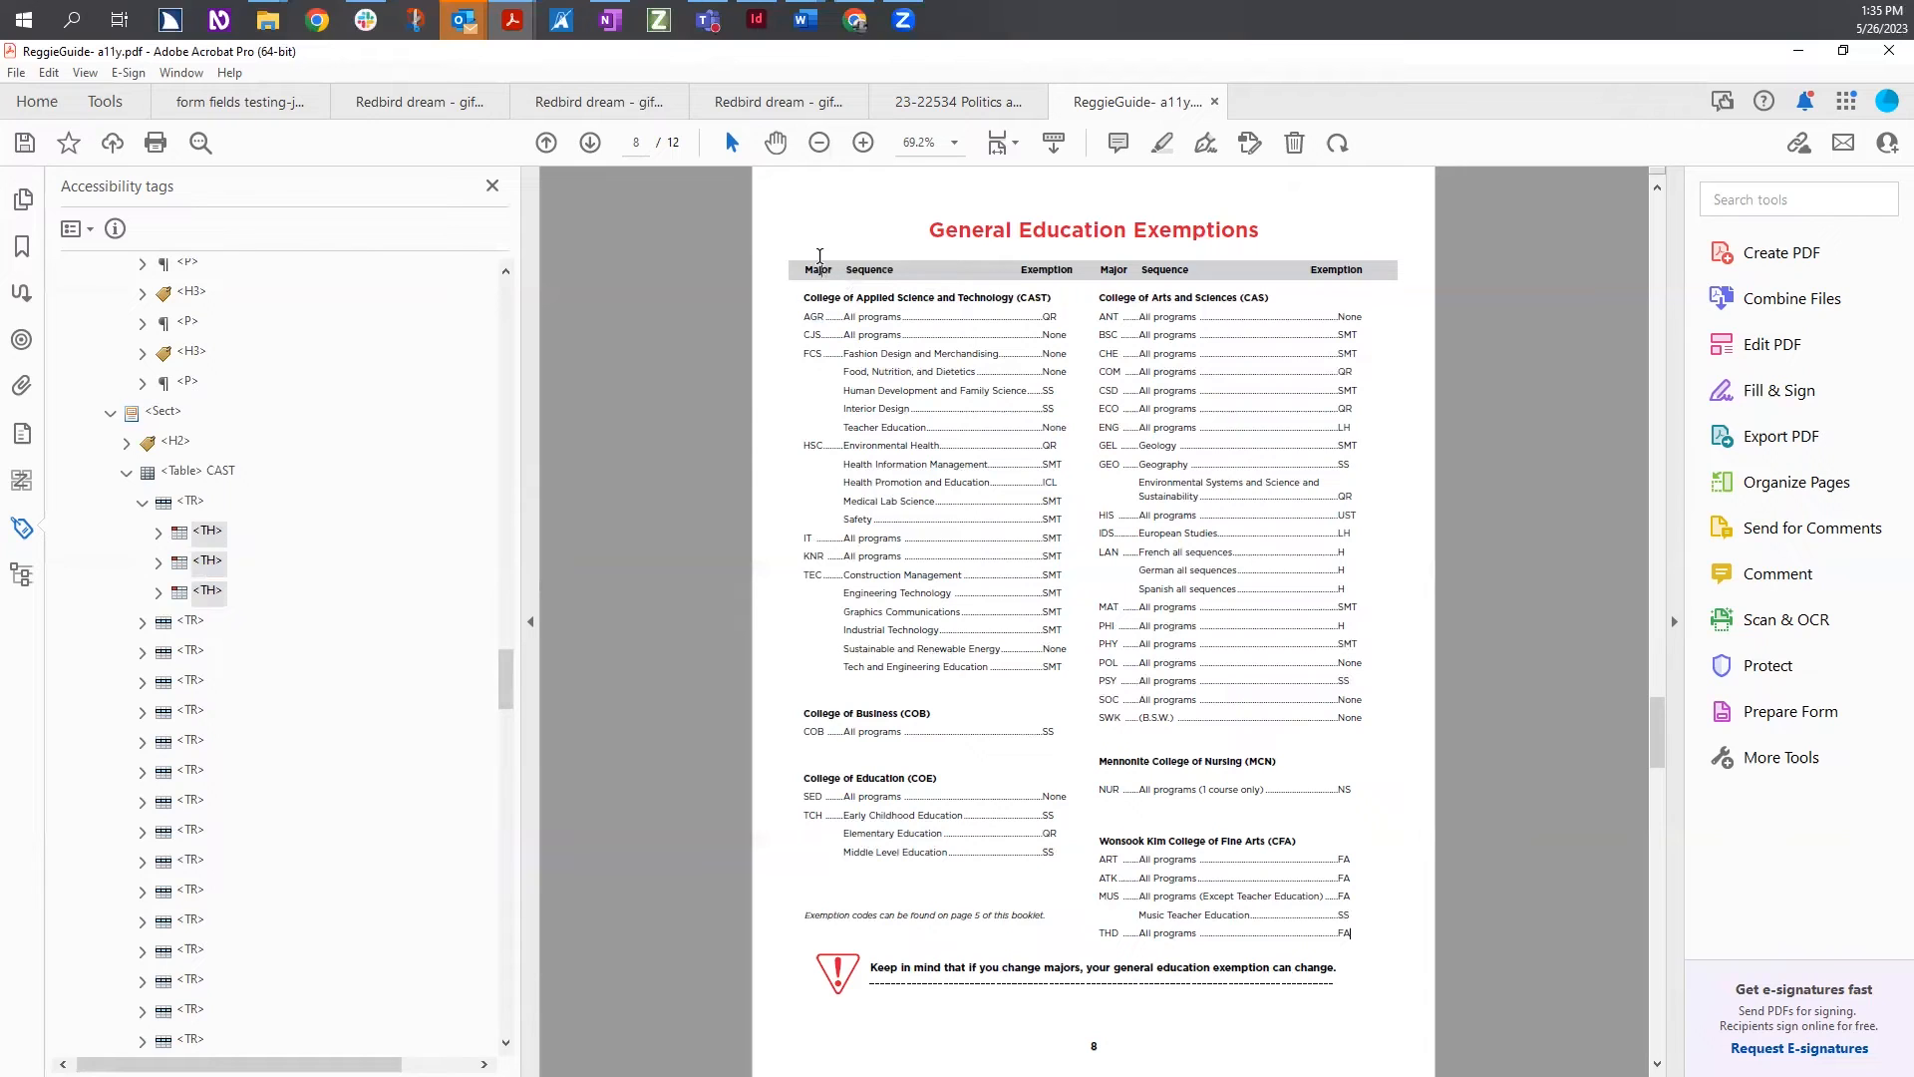
left_click(141, 503)
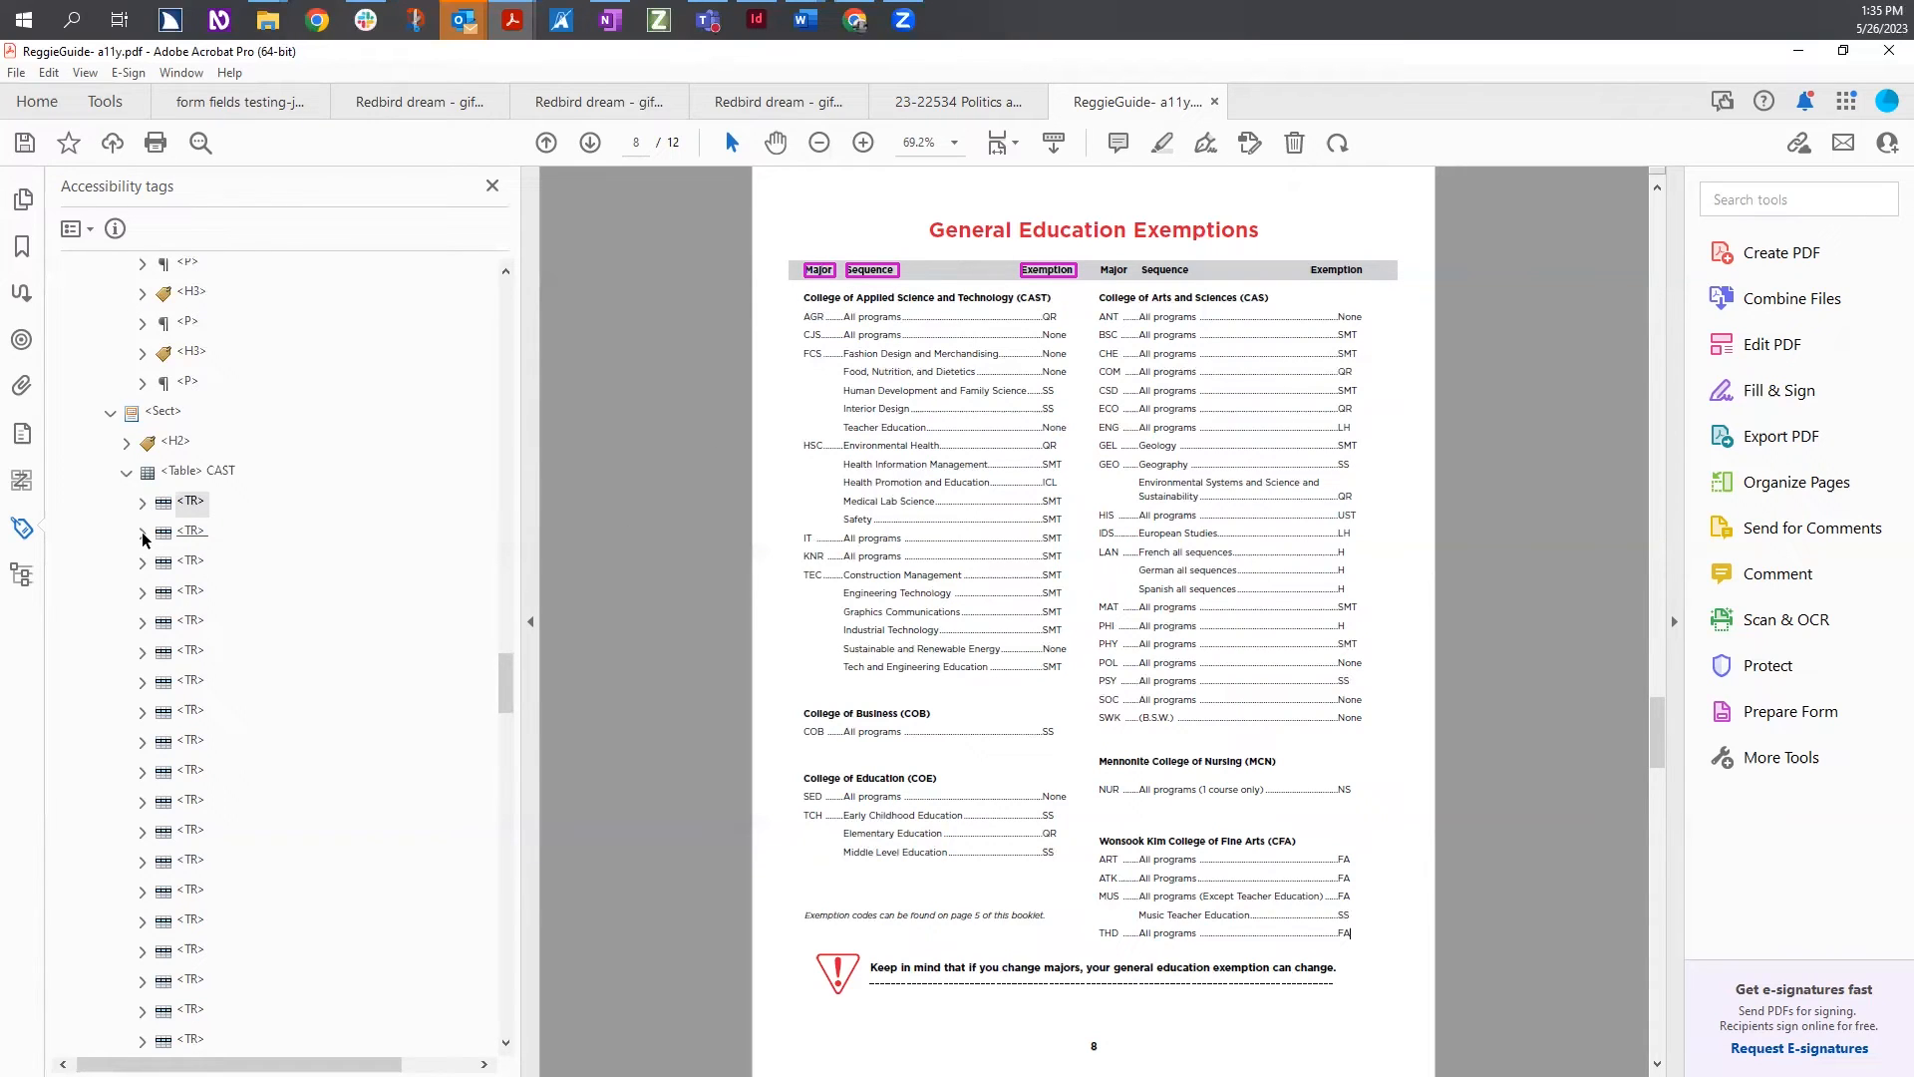
left_click(141, 532)
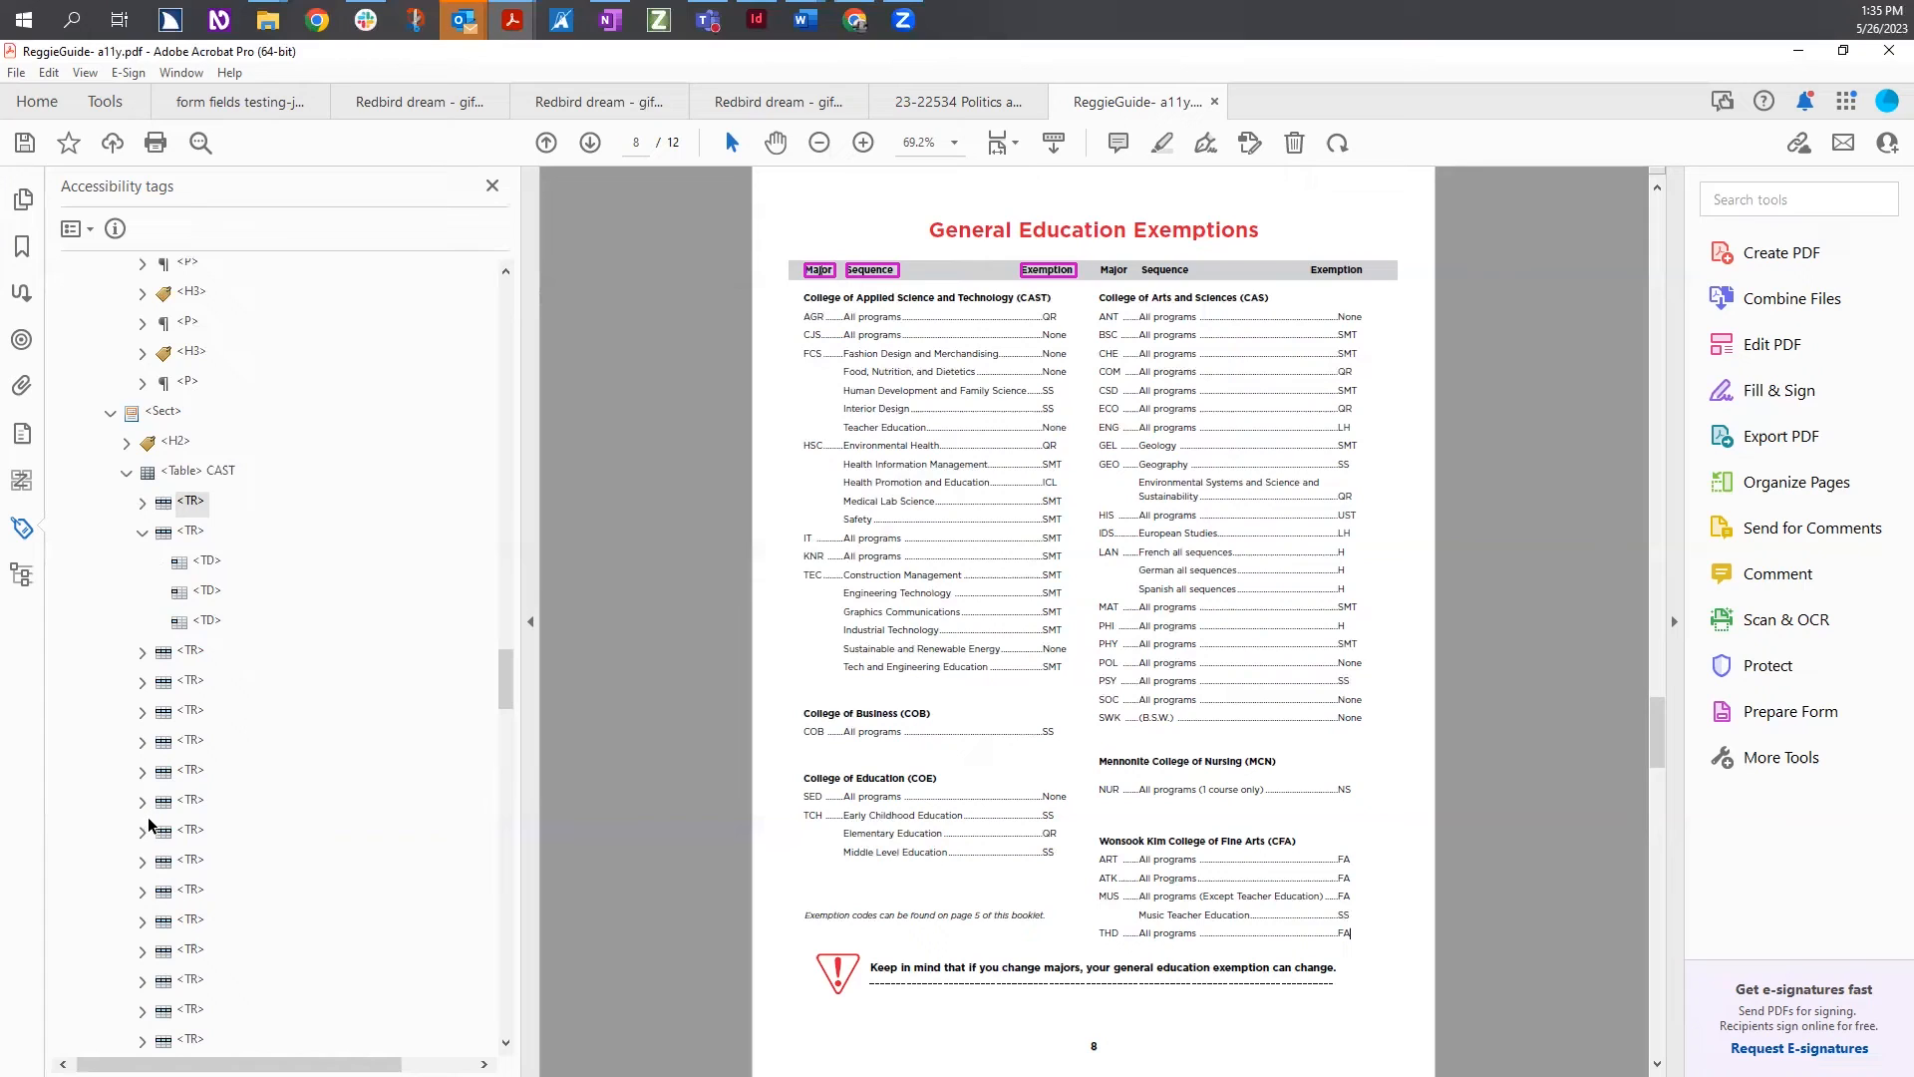
left_click(203, 563)
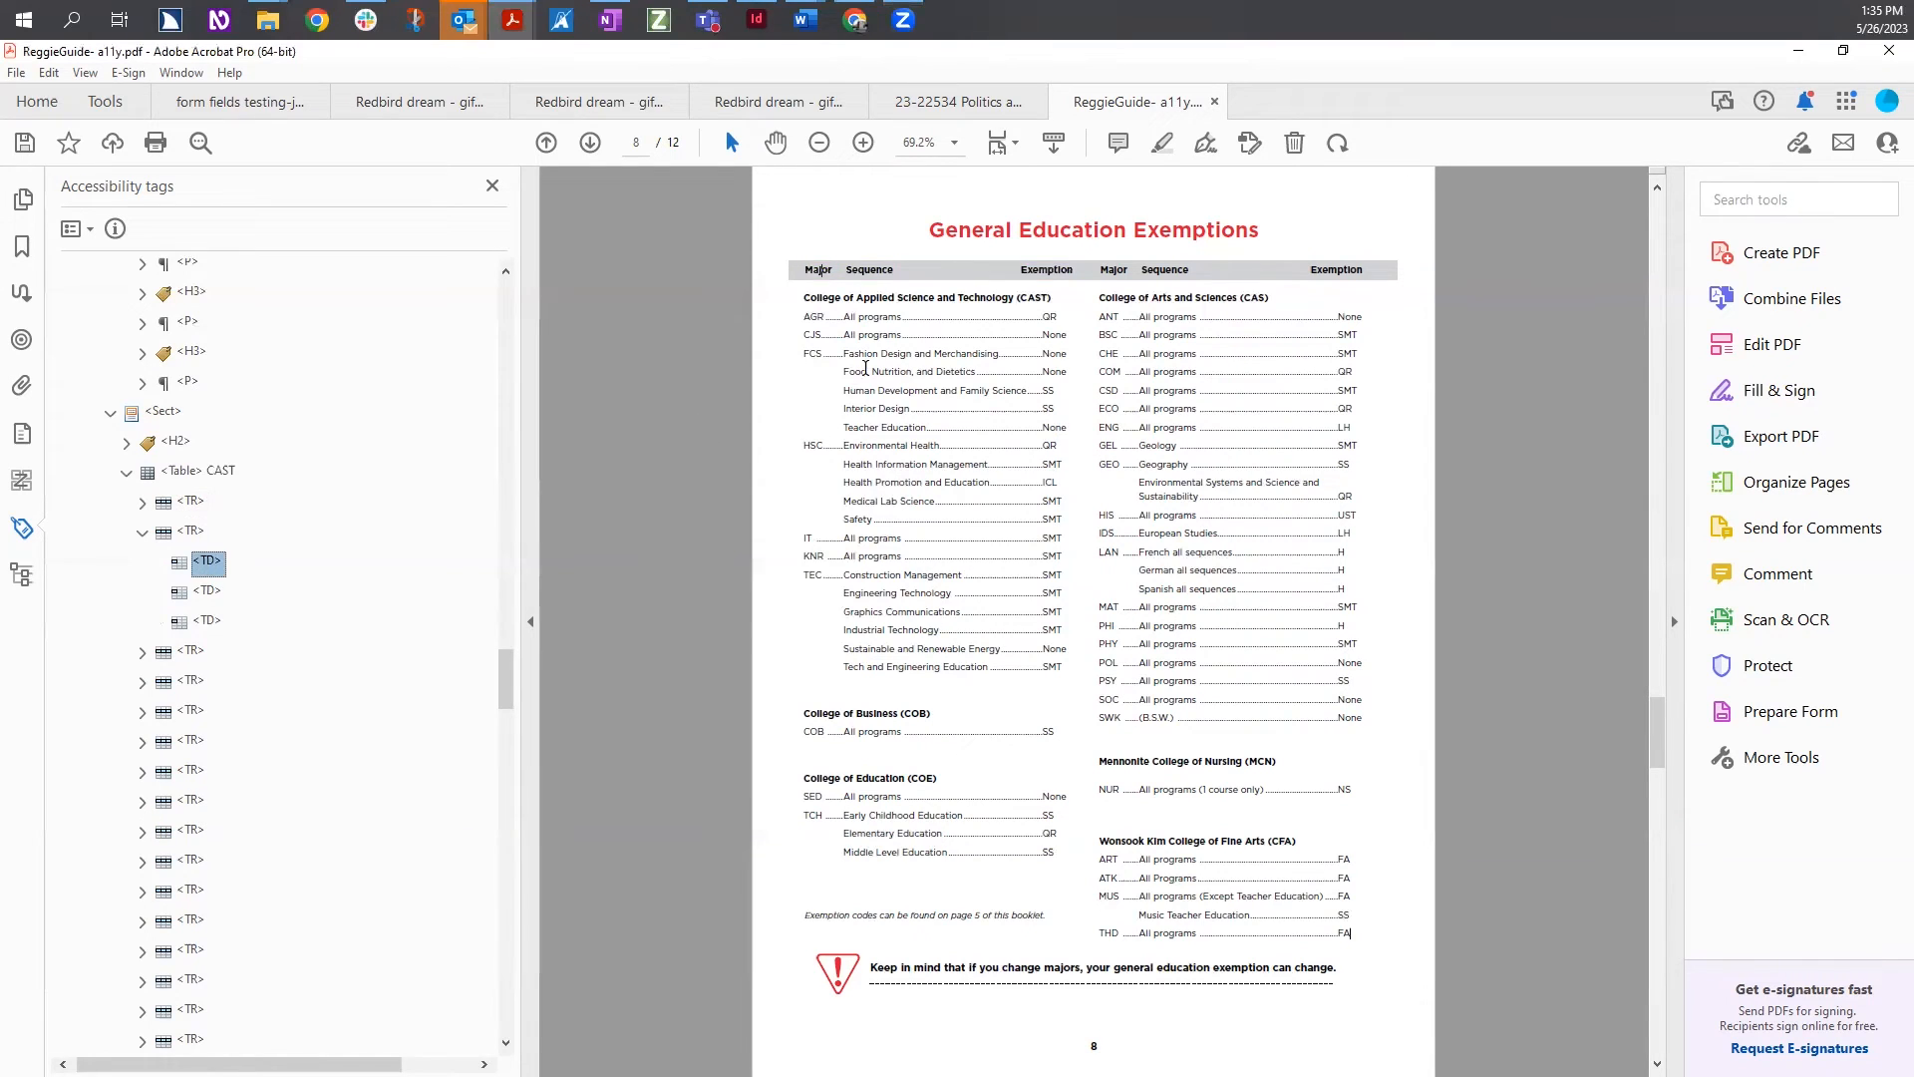
left_click_drag(803, 316, 824, 317)
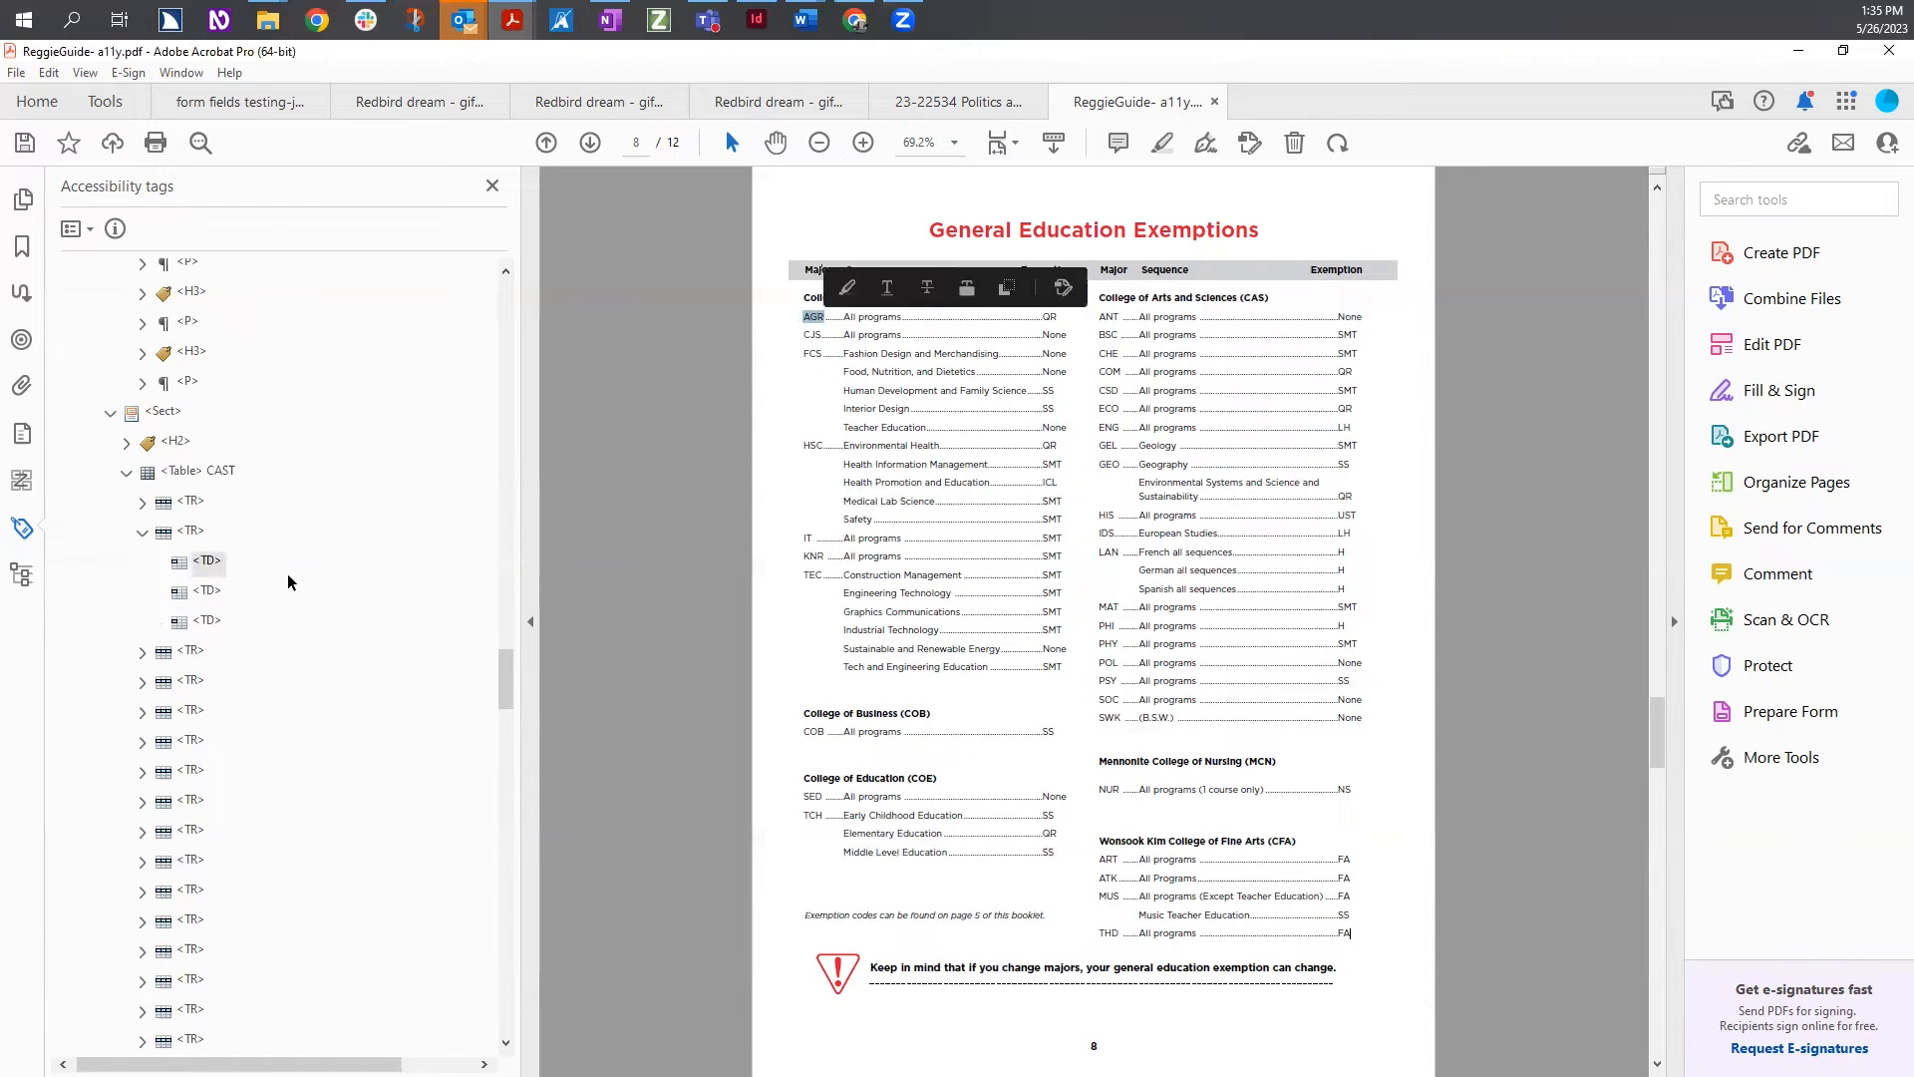
right_click(204, 572)
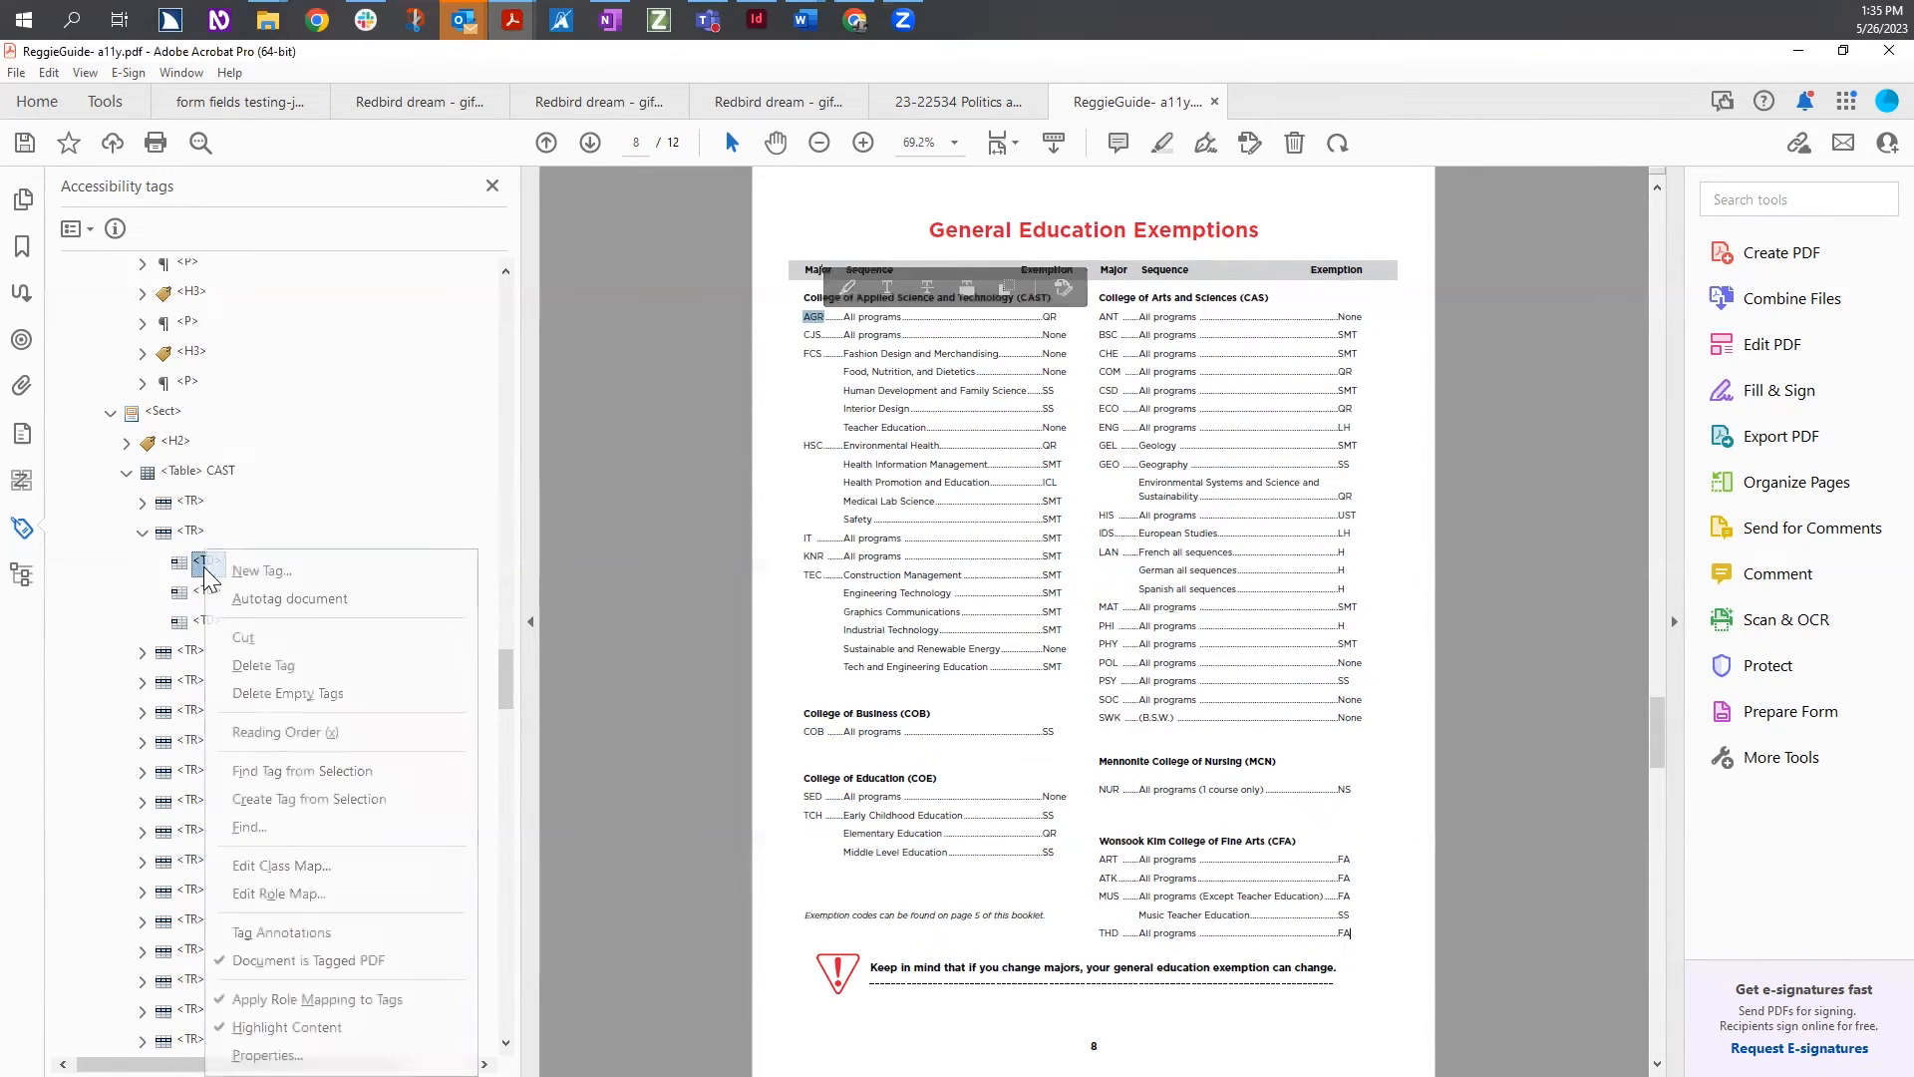
left_click(329, 798)
Tag the AGR line's All programs and QR texts as the contents of the second row's remaining two cells
left_click(212, 625)
left_click_drag(843, 317, 901, 317)
right_click(211, 628)
left_click(334, 799)
left_click(215, 683)
left_click_drag(1042, 317, 1057, 317)
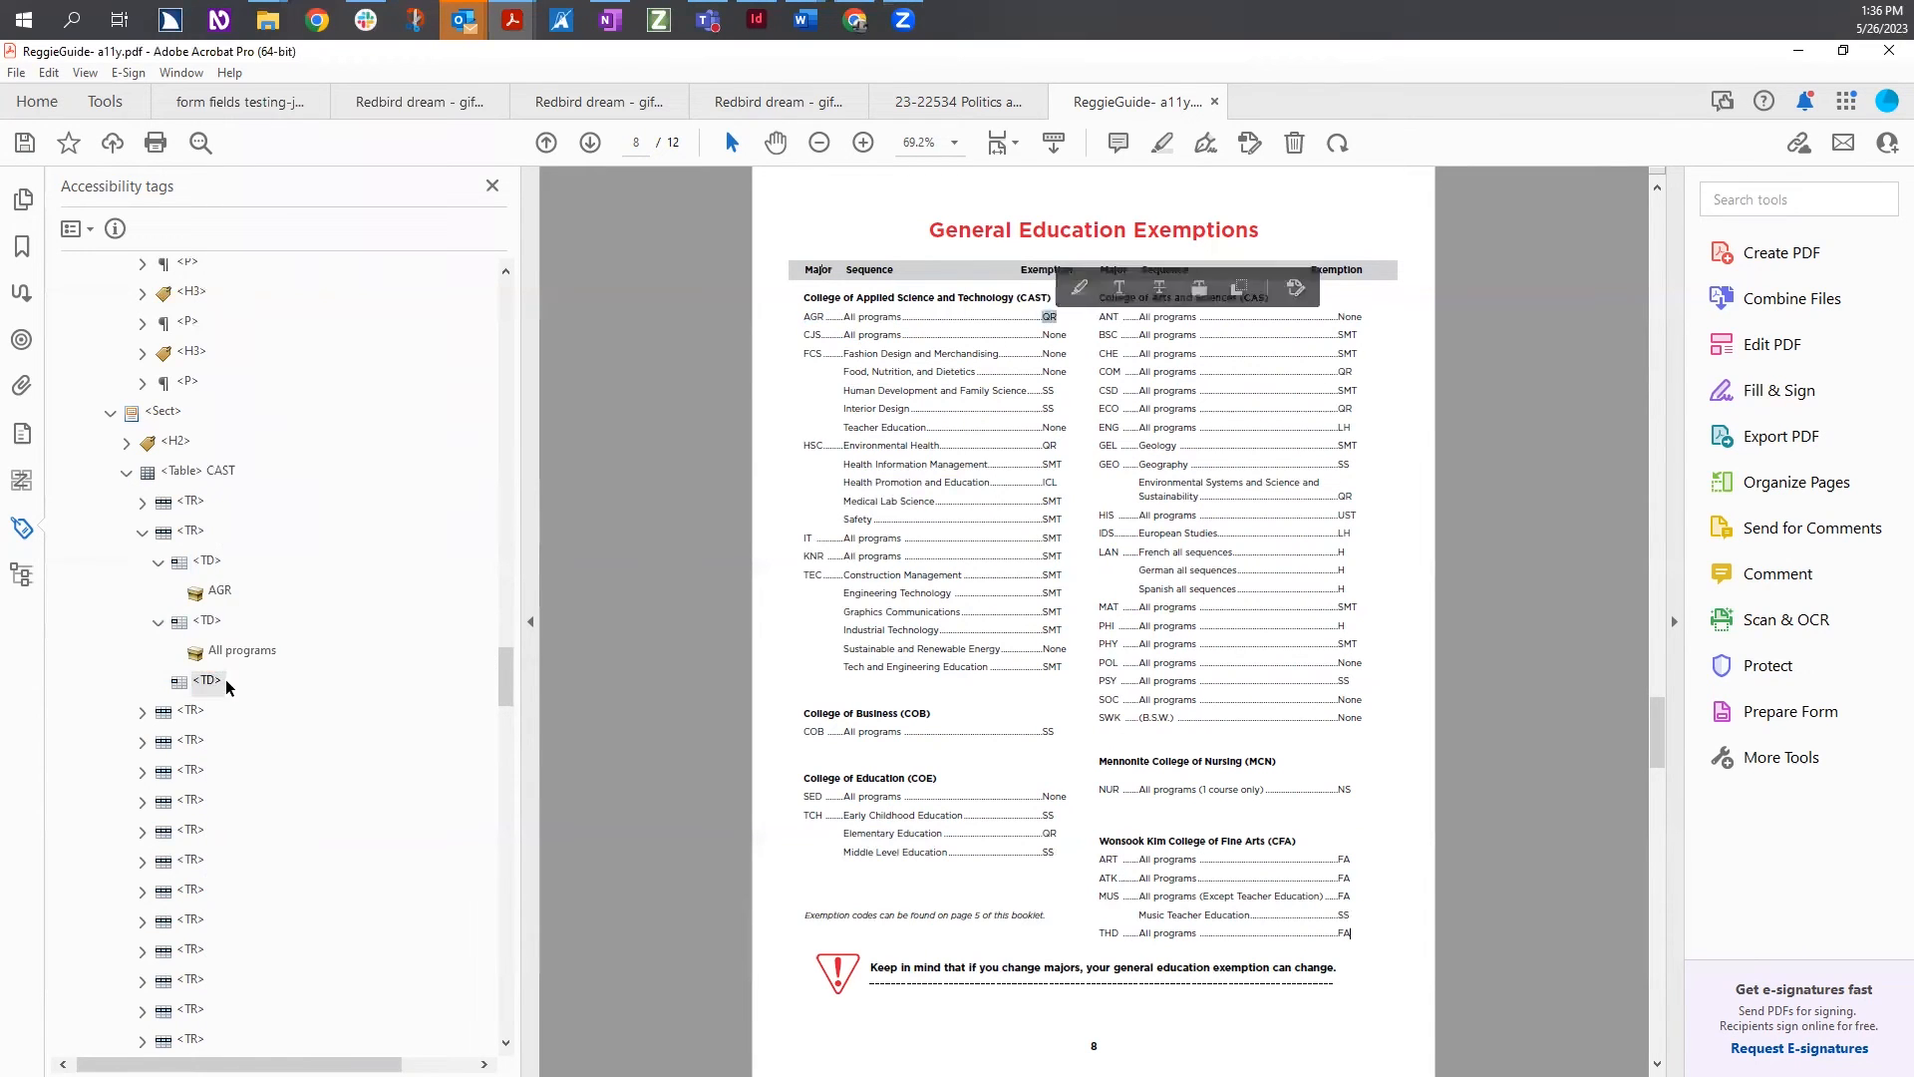
right_click(218, 684)
left_click(334, 799)
Fill the third CAST row's three data cells with CJS, All programs and None from the page's CJS line
left_click(349, 751)
right_click(209, 502)
left_click(349, 754)
left_click_drag(823, 335, 900, 335)
left_click(209, 563)
right_click(210, 564)
left_click(334, 798)
left_click(212, 623)
left_click_drag(1044, 335, 1066, 335)
right_click(212, 624)
left_click(334, 799)
Set the actual text of the third row's dotted CJS cell content to CJS
left_click(231, 532)
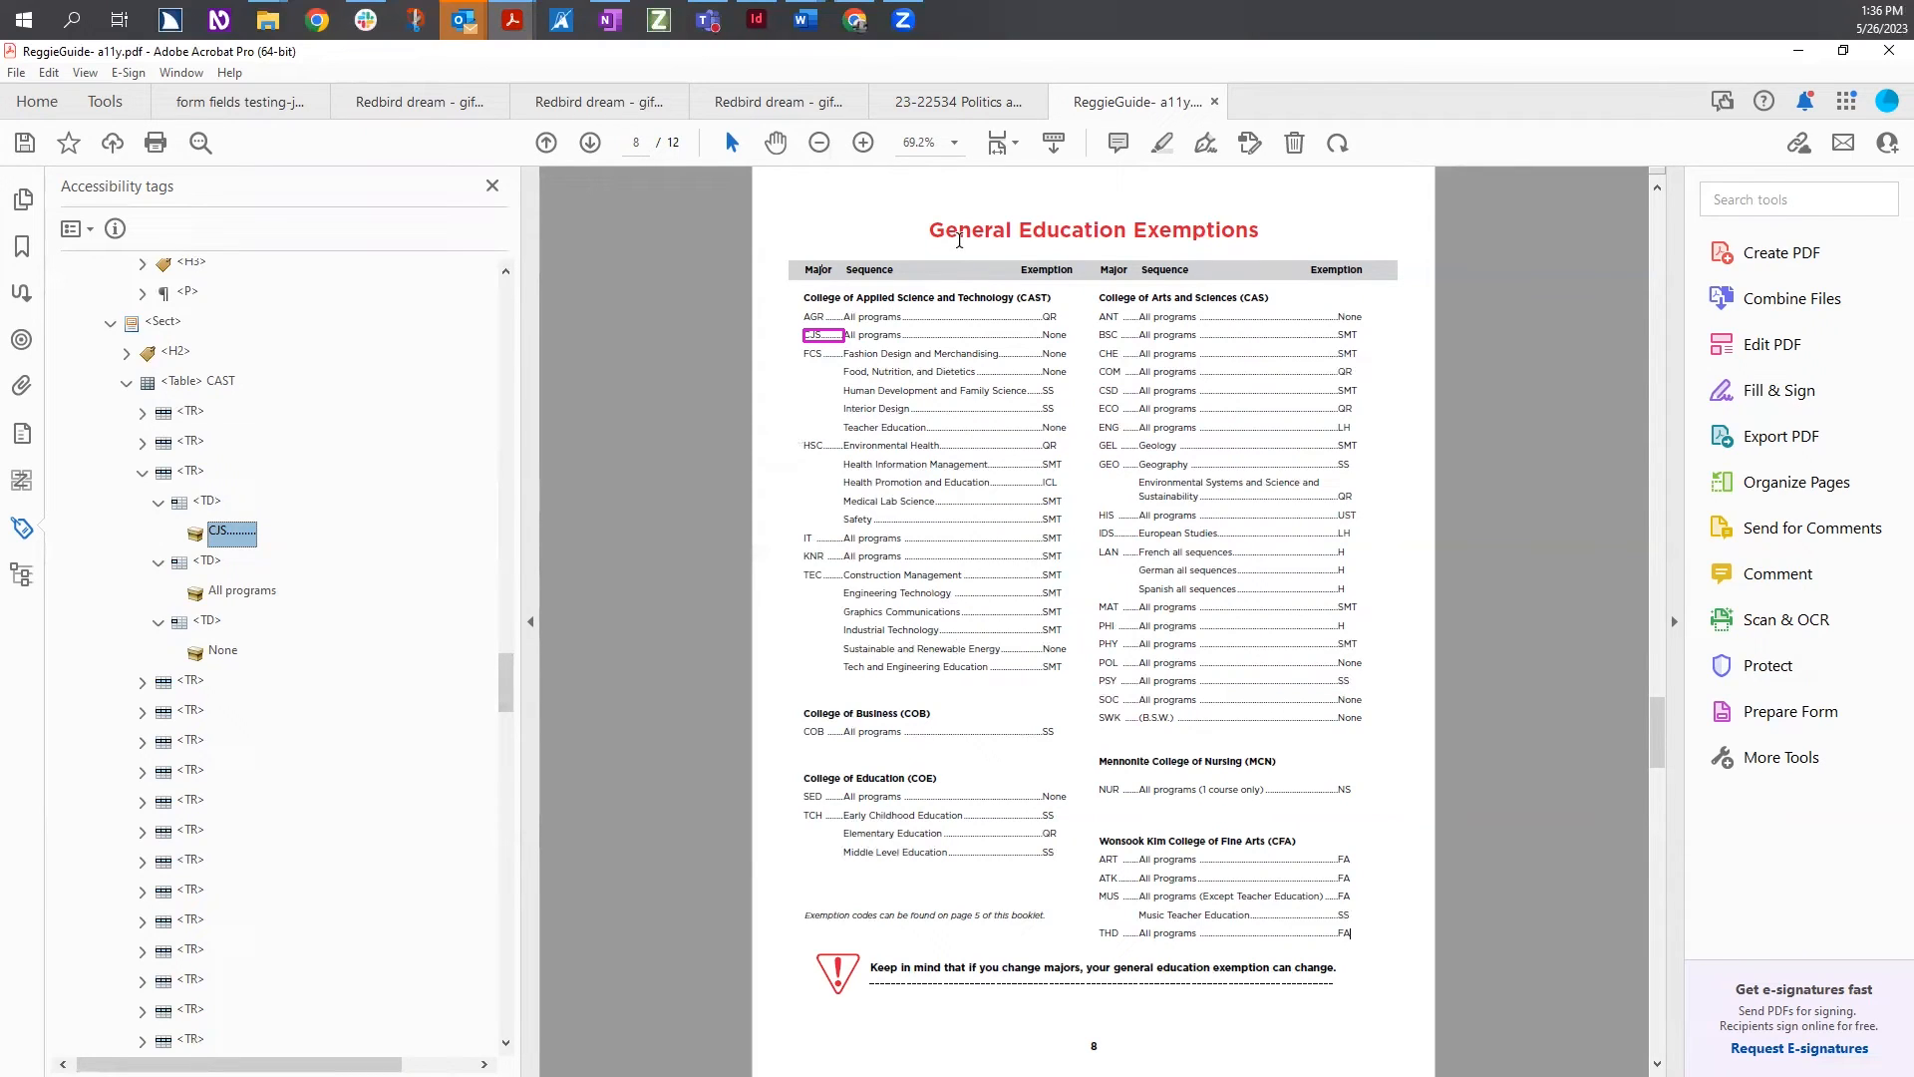
right_click(226, 538)
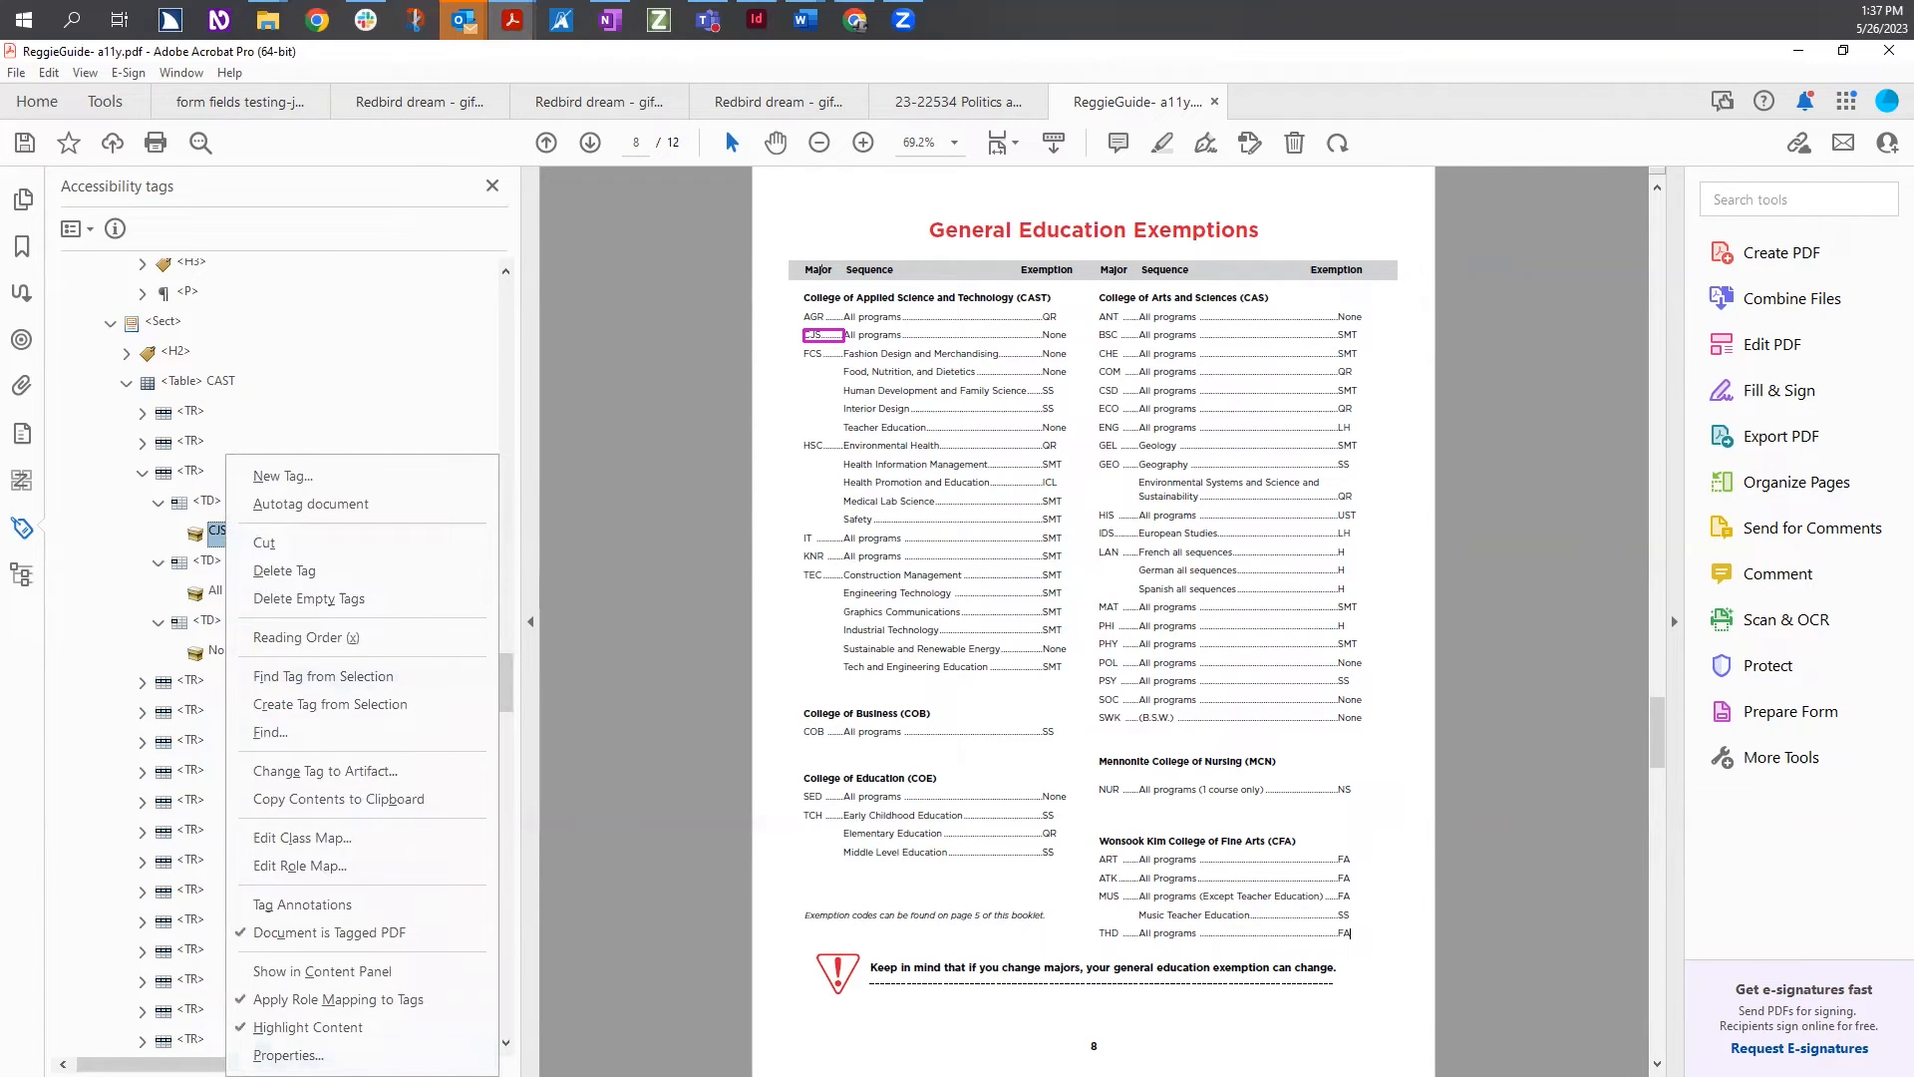
left_click(288, 1054)
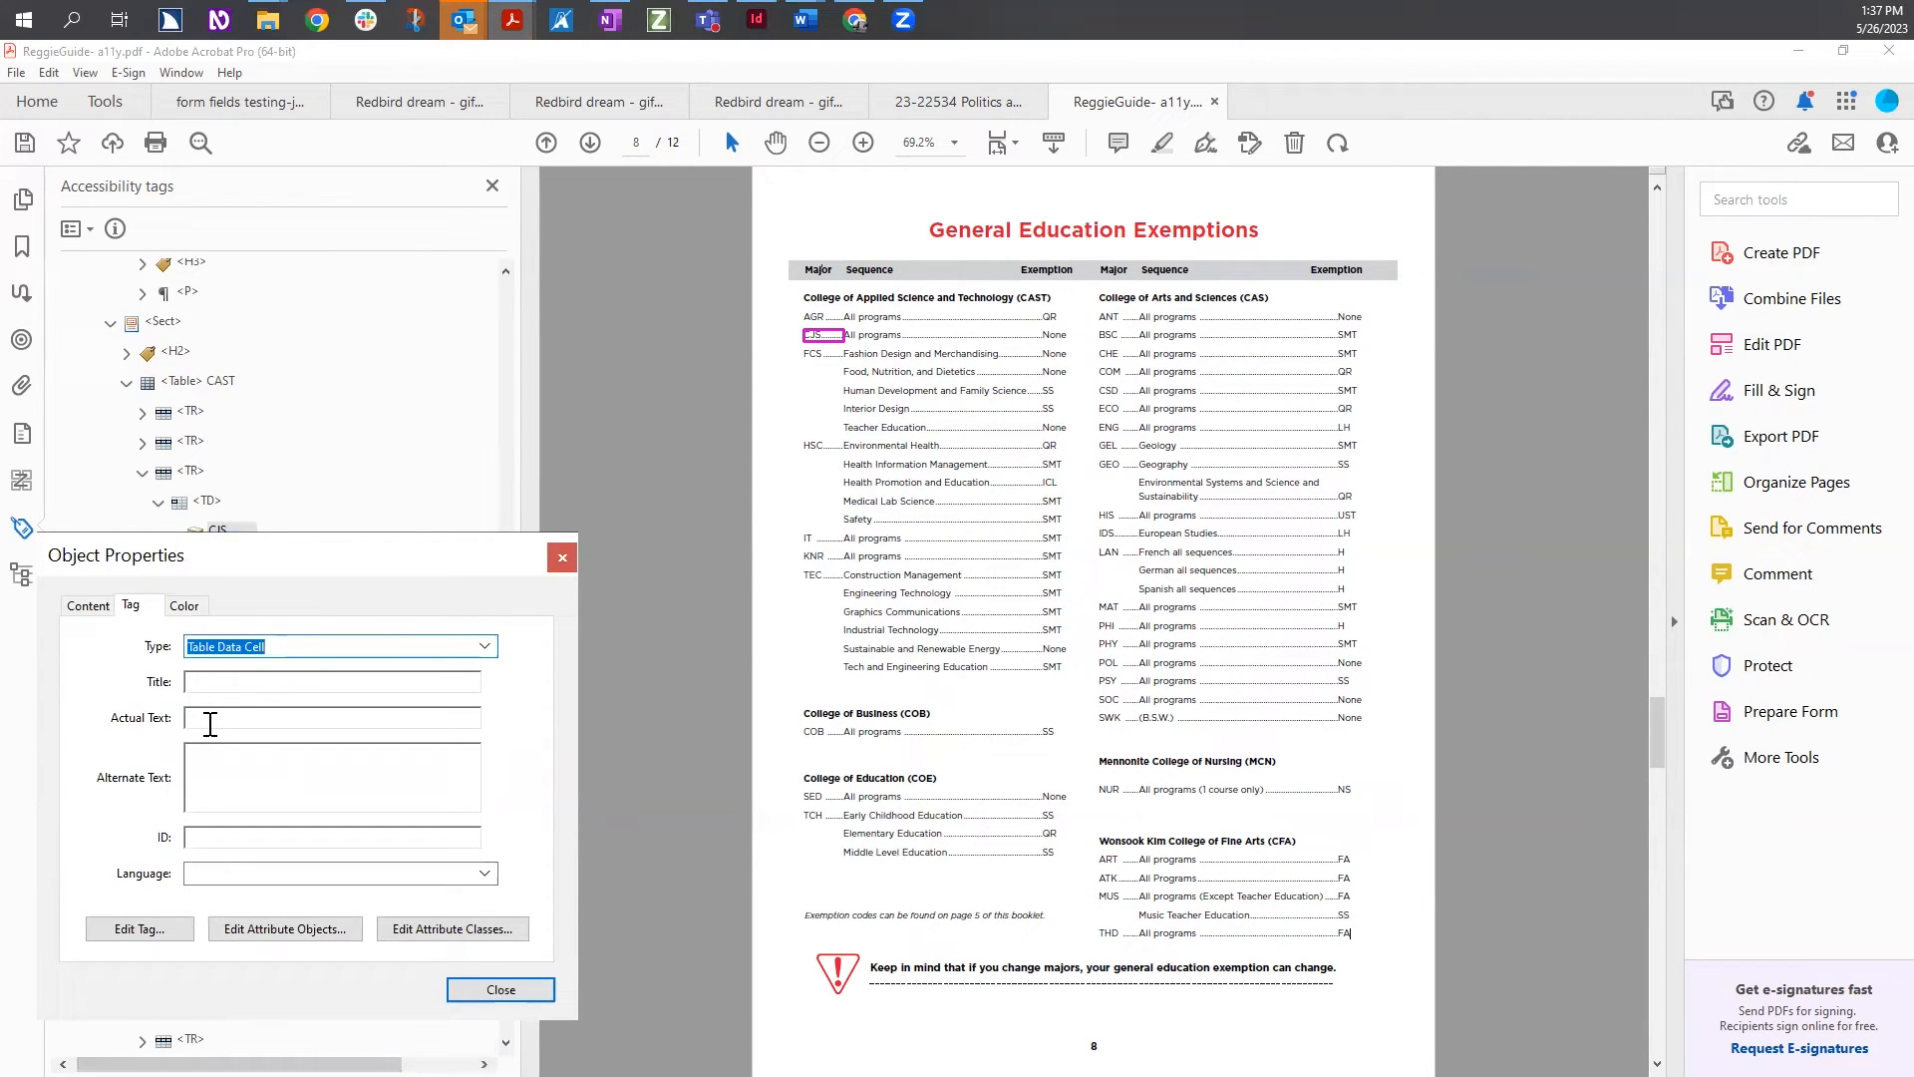
left_click(208, 718)
type("CJS")
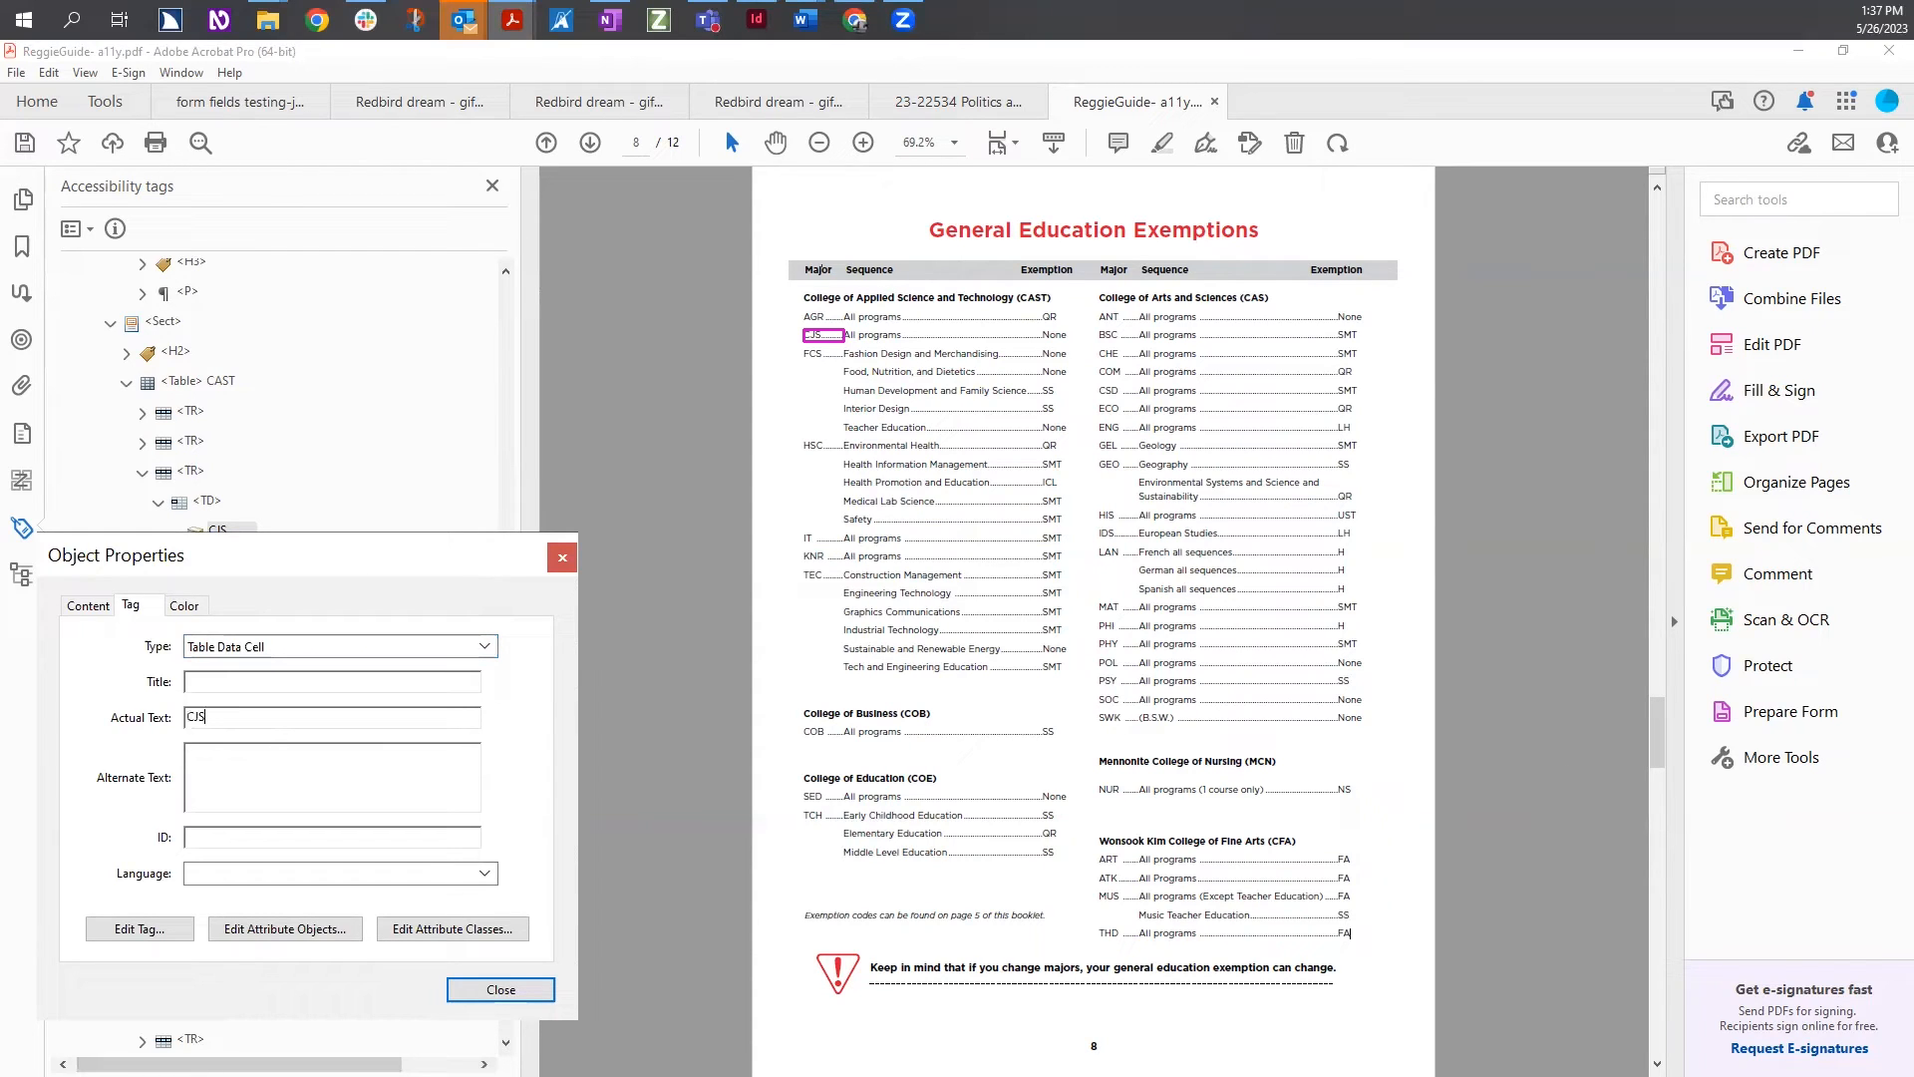
left_click(500, 989)
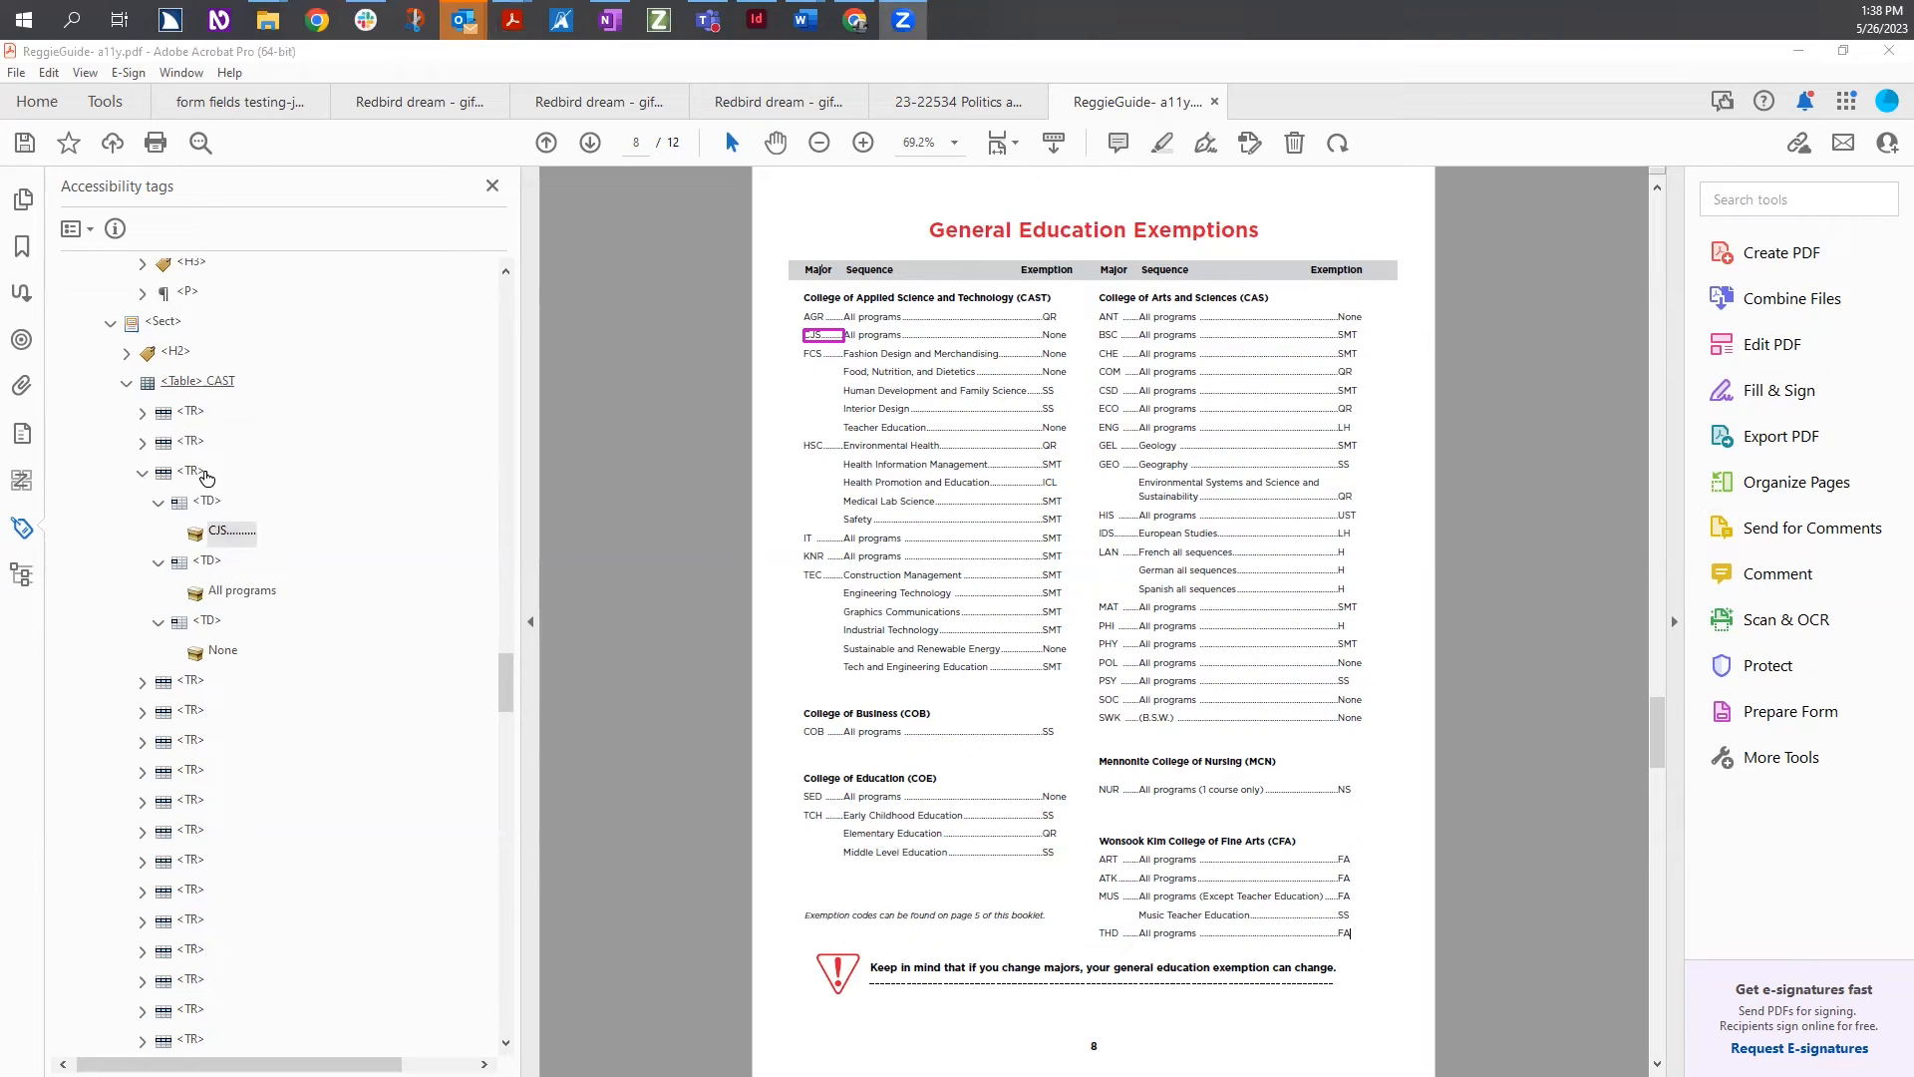
Expand the AGR and FCS rows and select the first data cells of the AGR, CJS and FCS rows together
left_click(141, 682)
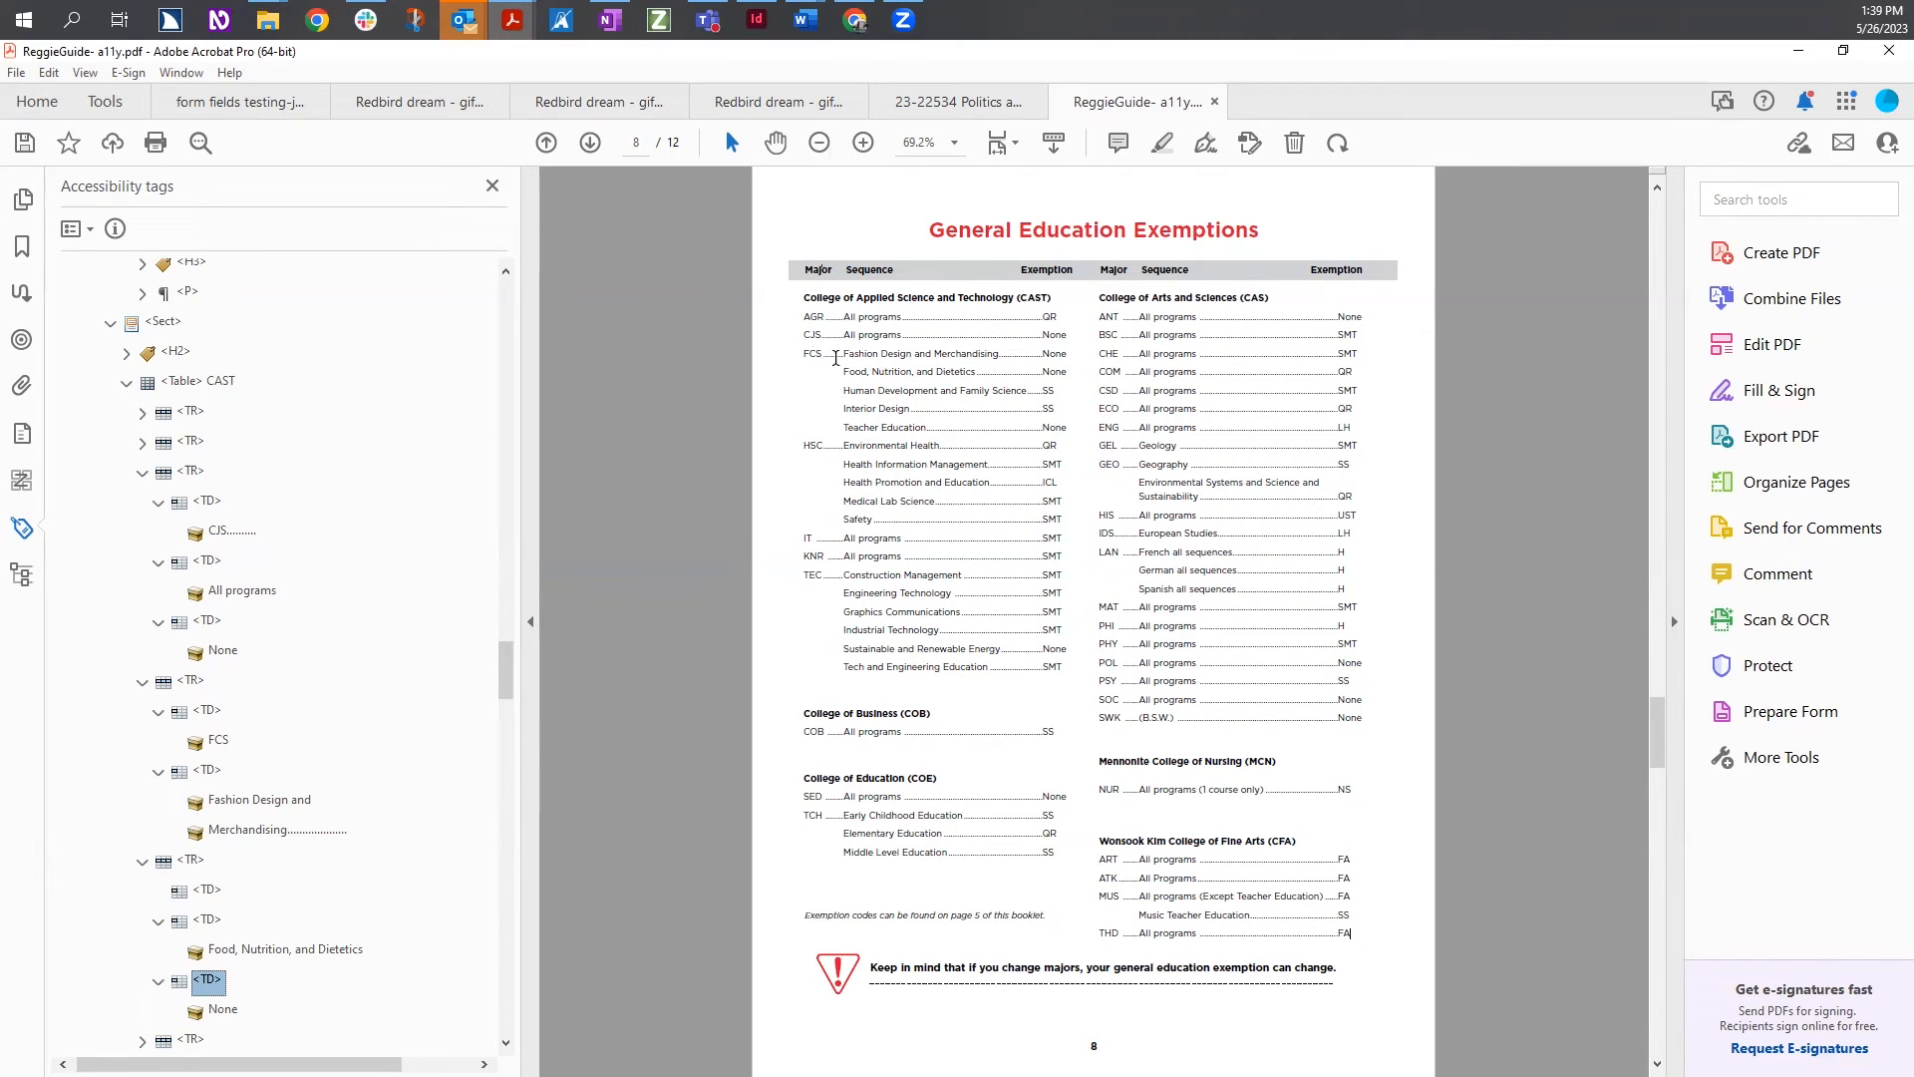
double_click(820, 354)
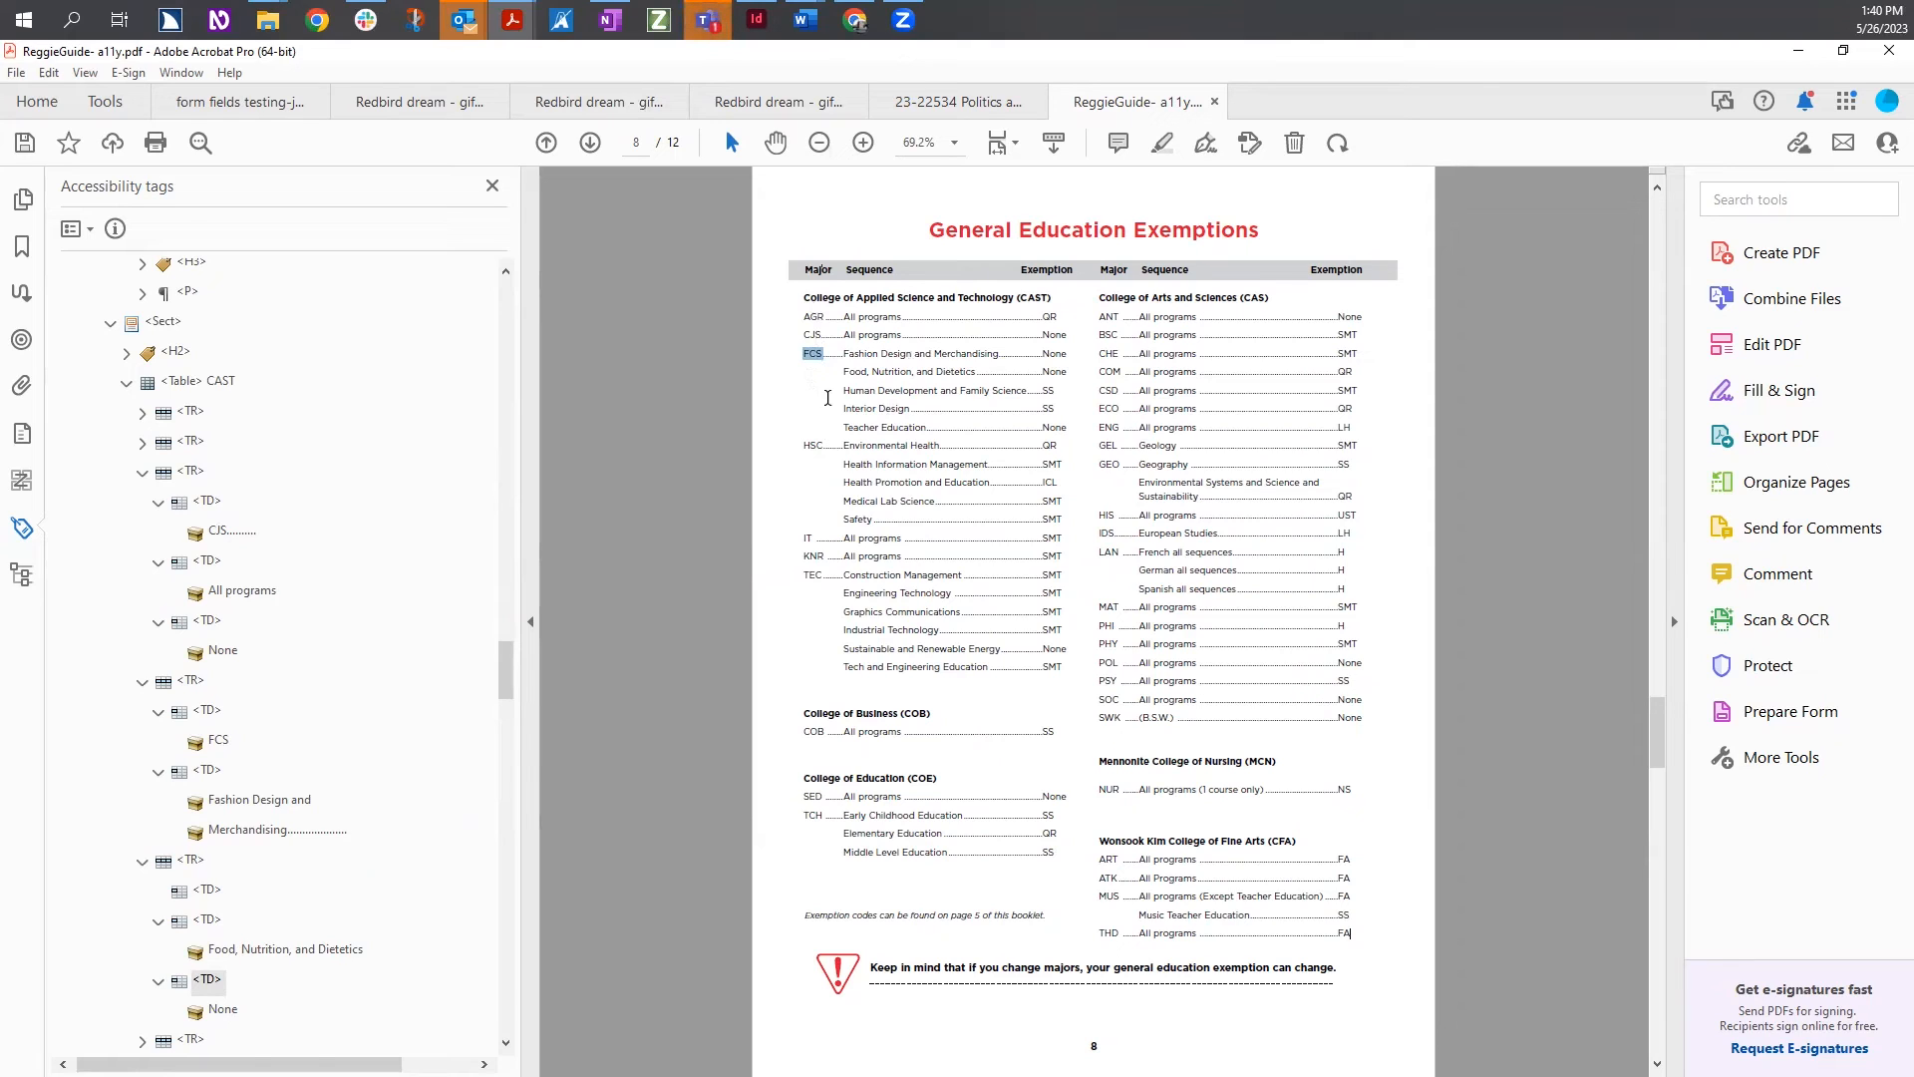
left_click(209, 505)
left_click(209, 503)
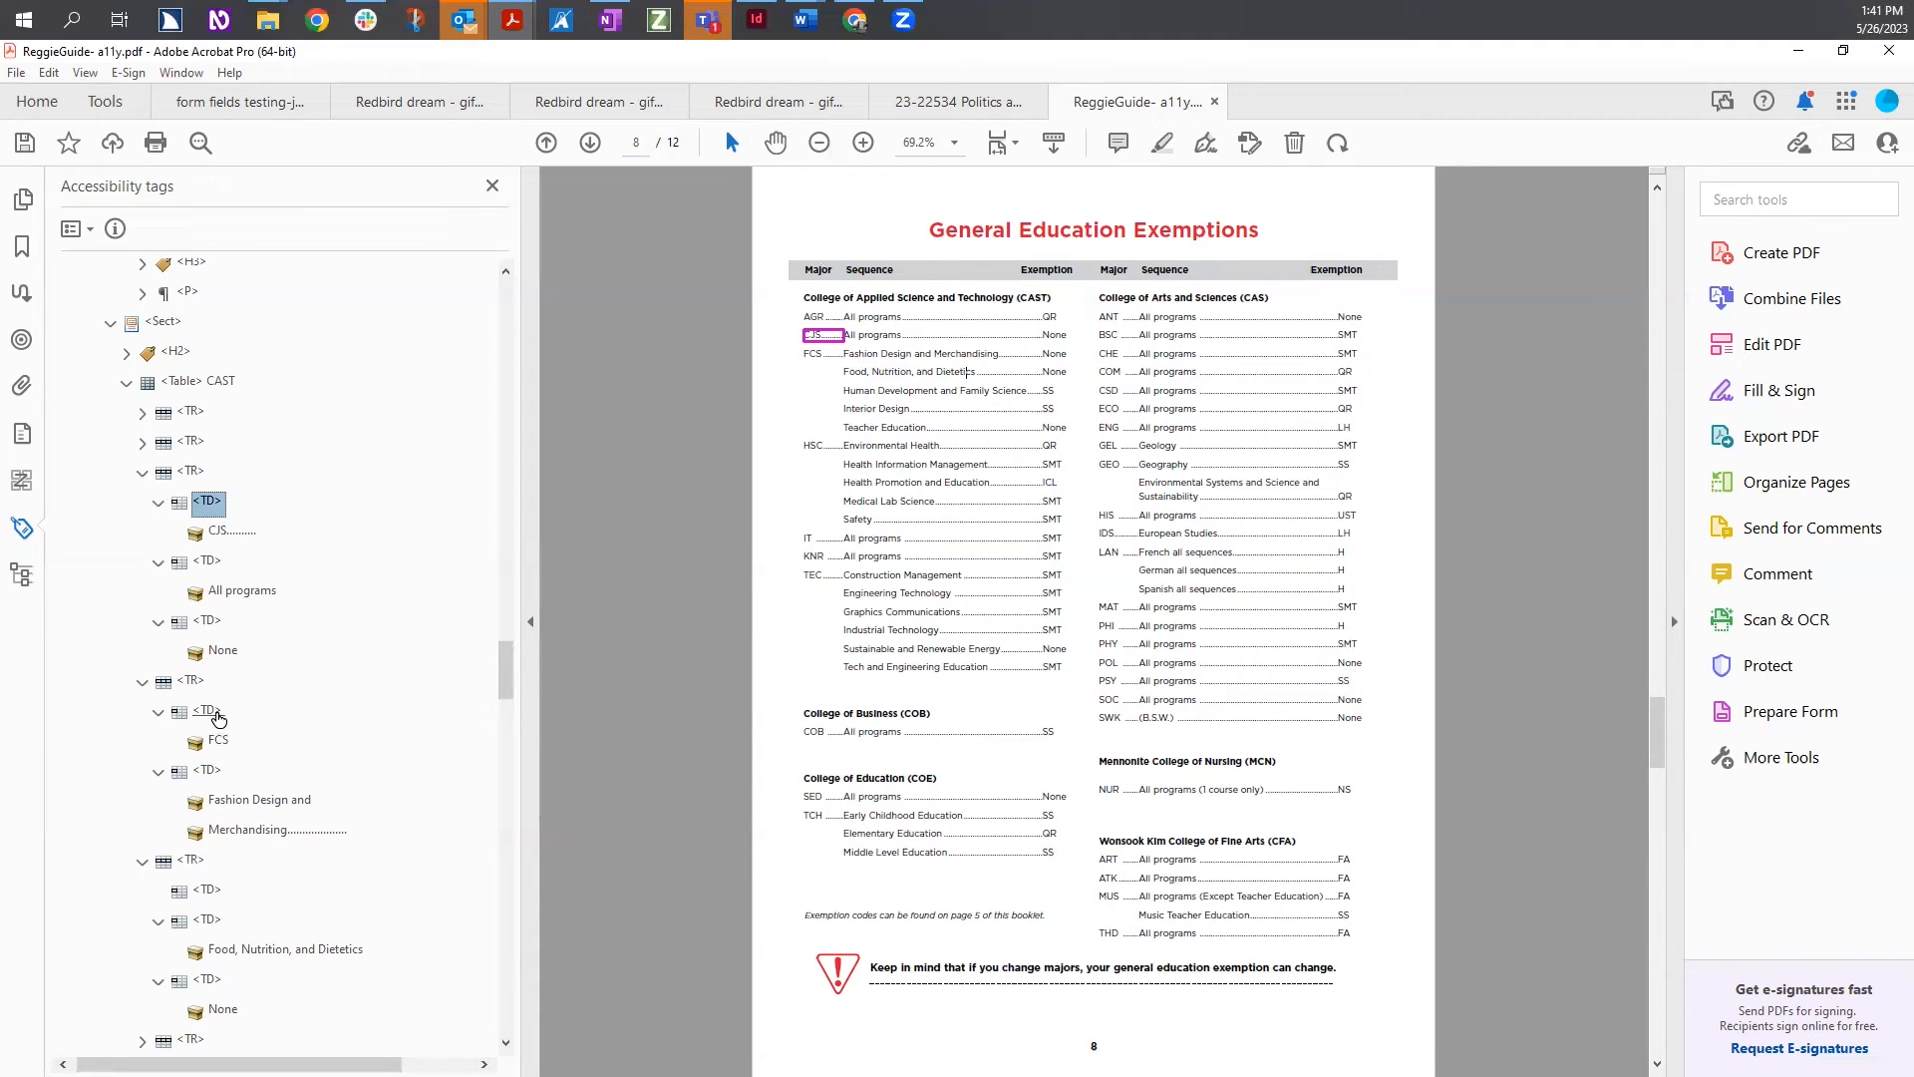
left_click(210, 711, "ctrl")
left_click(143, 443)
left_click(207, 471, "ctrl")
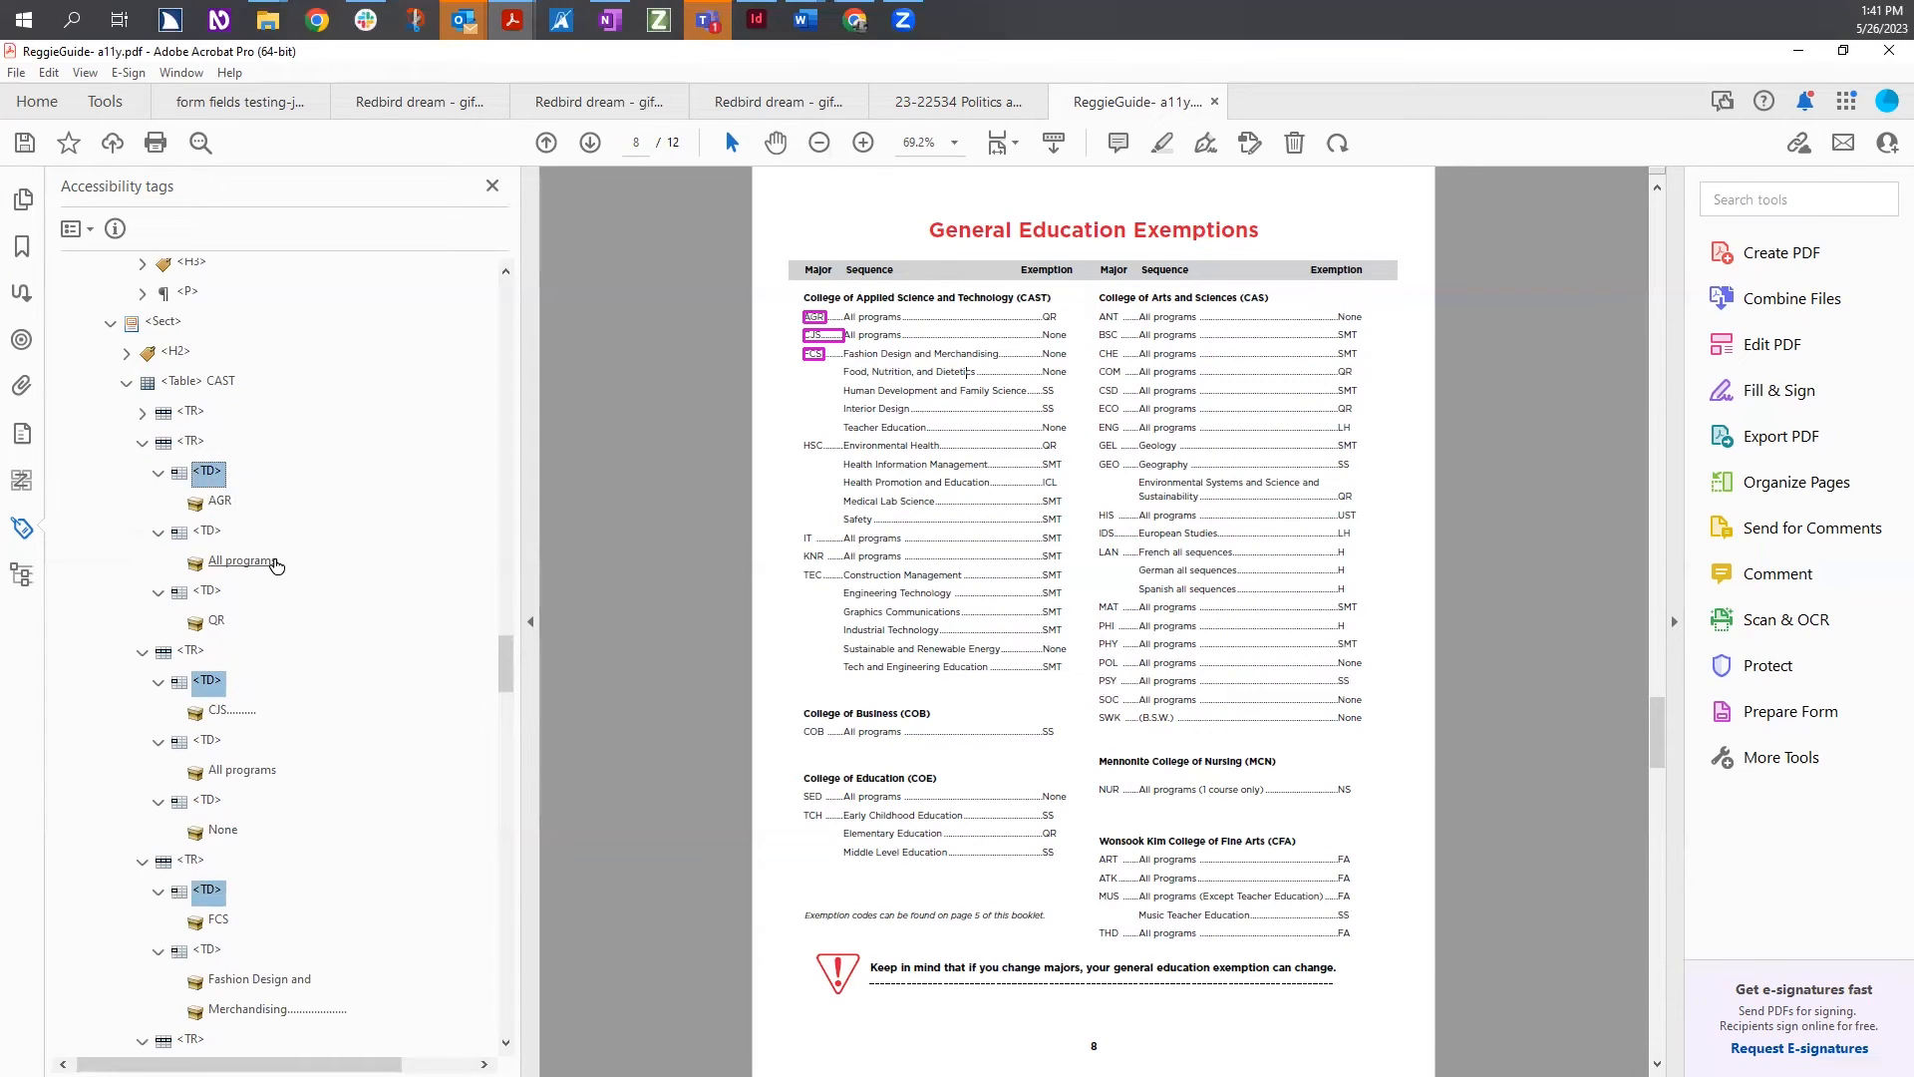
Change the tag type of the AGR row's first cell to Table Header Cell
right_click(207, 473)
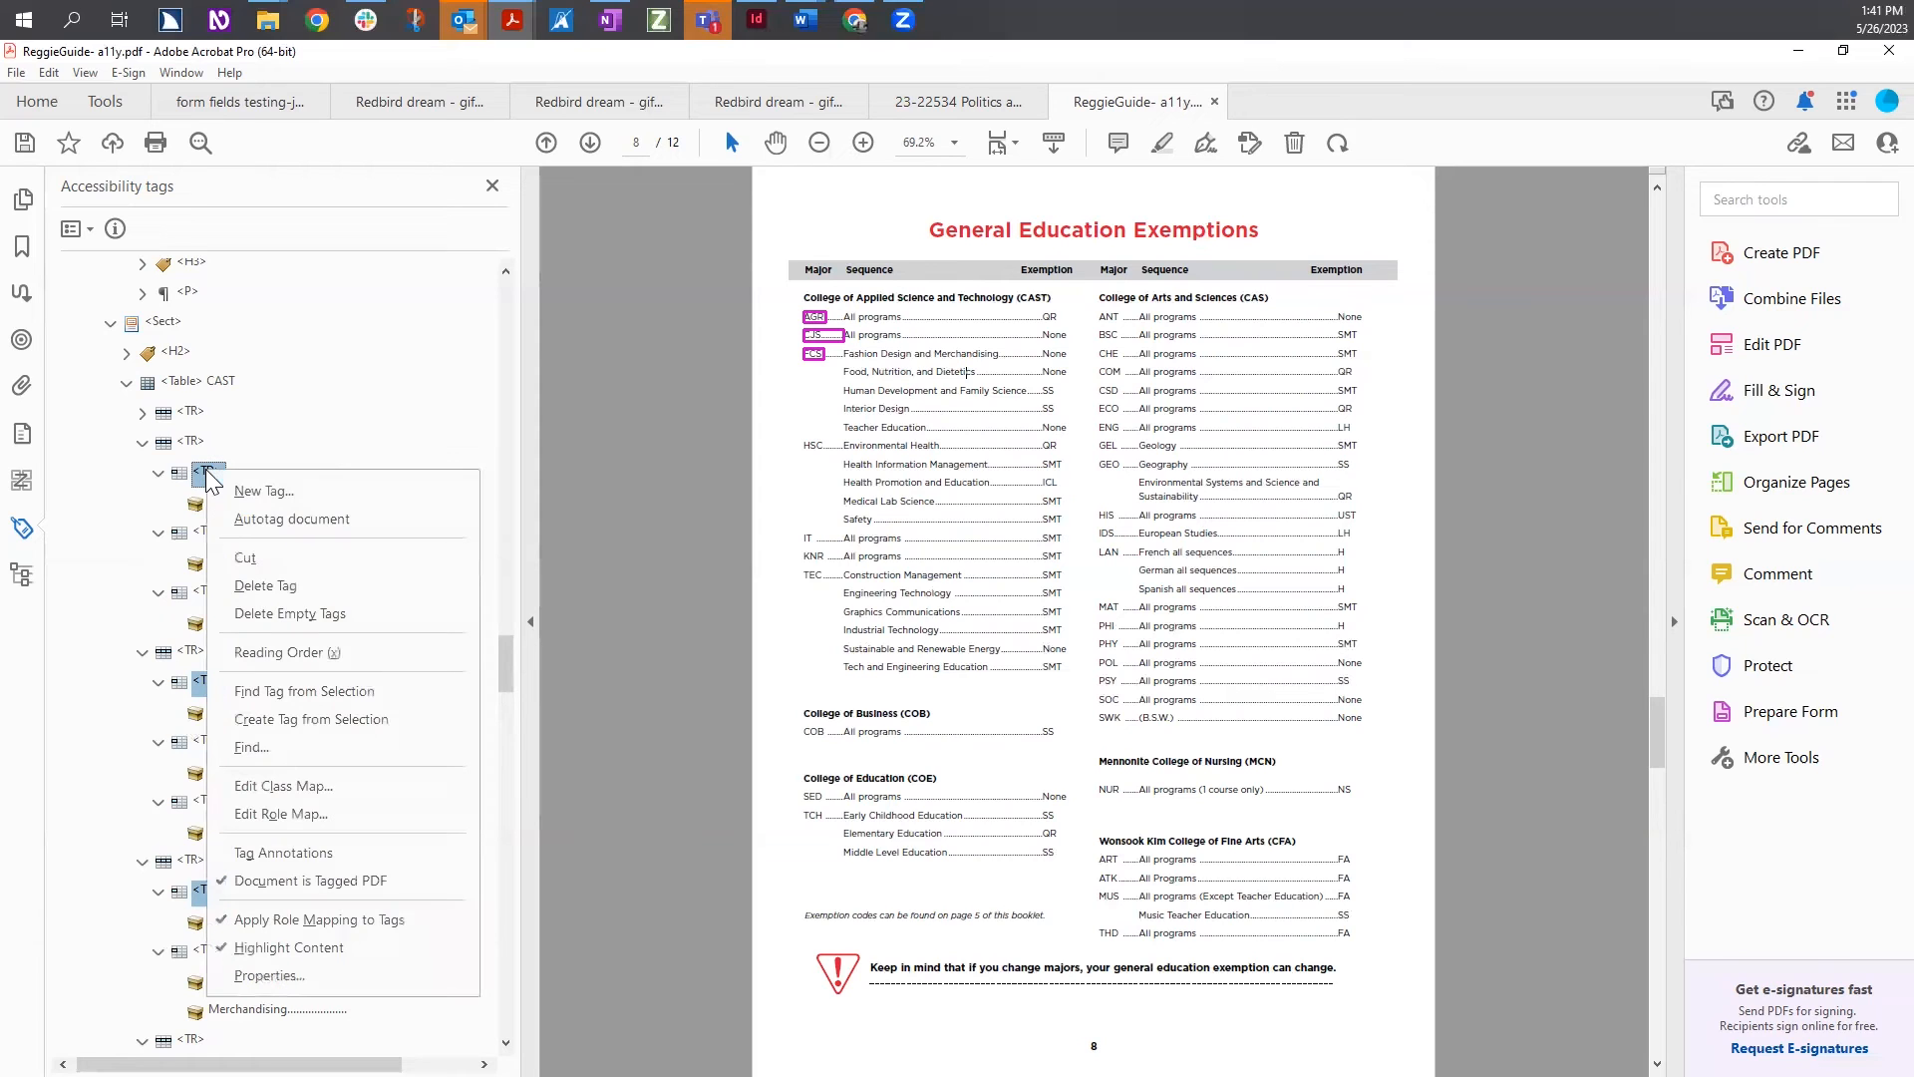
left_click(273, 973)
left_click(485, 646)
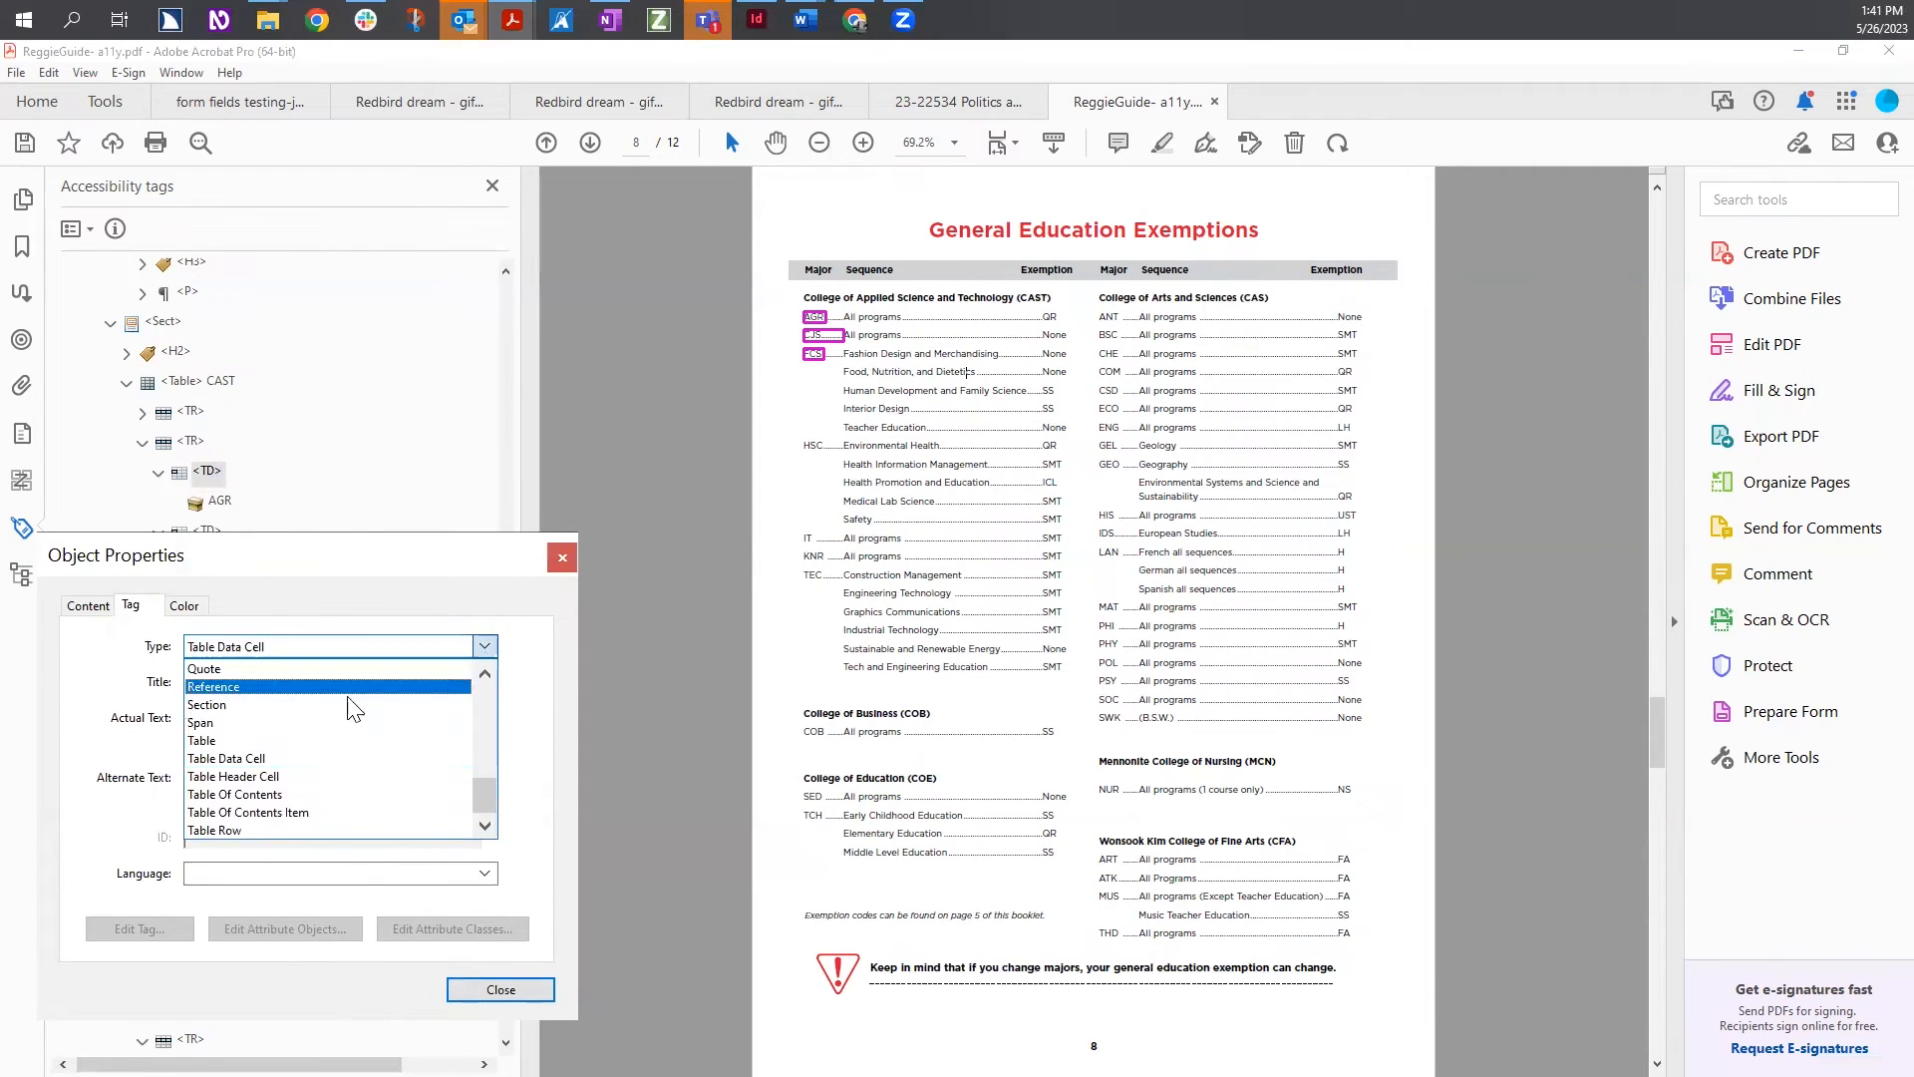
left_click(297, 776)
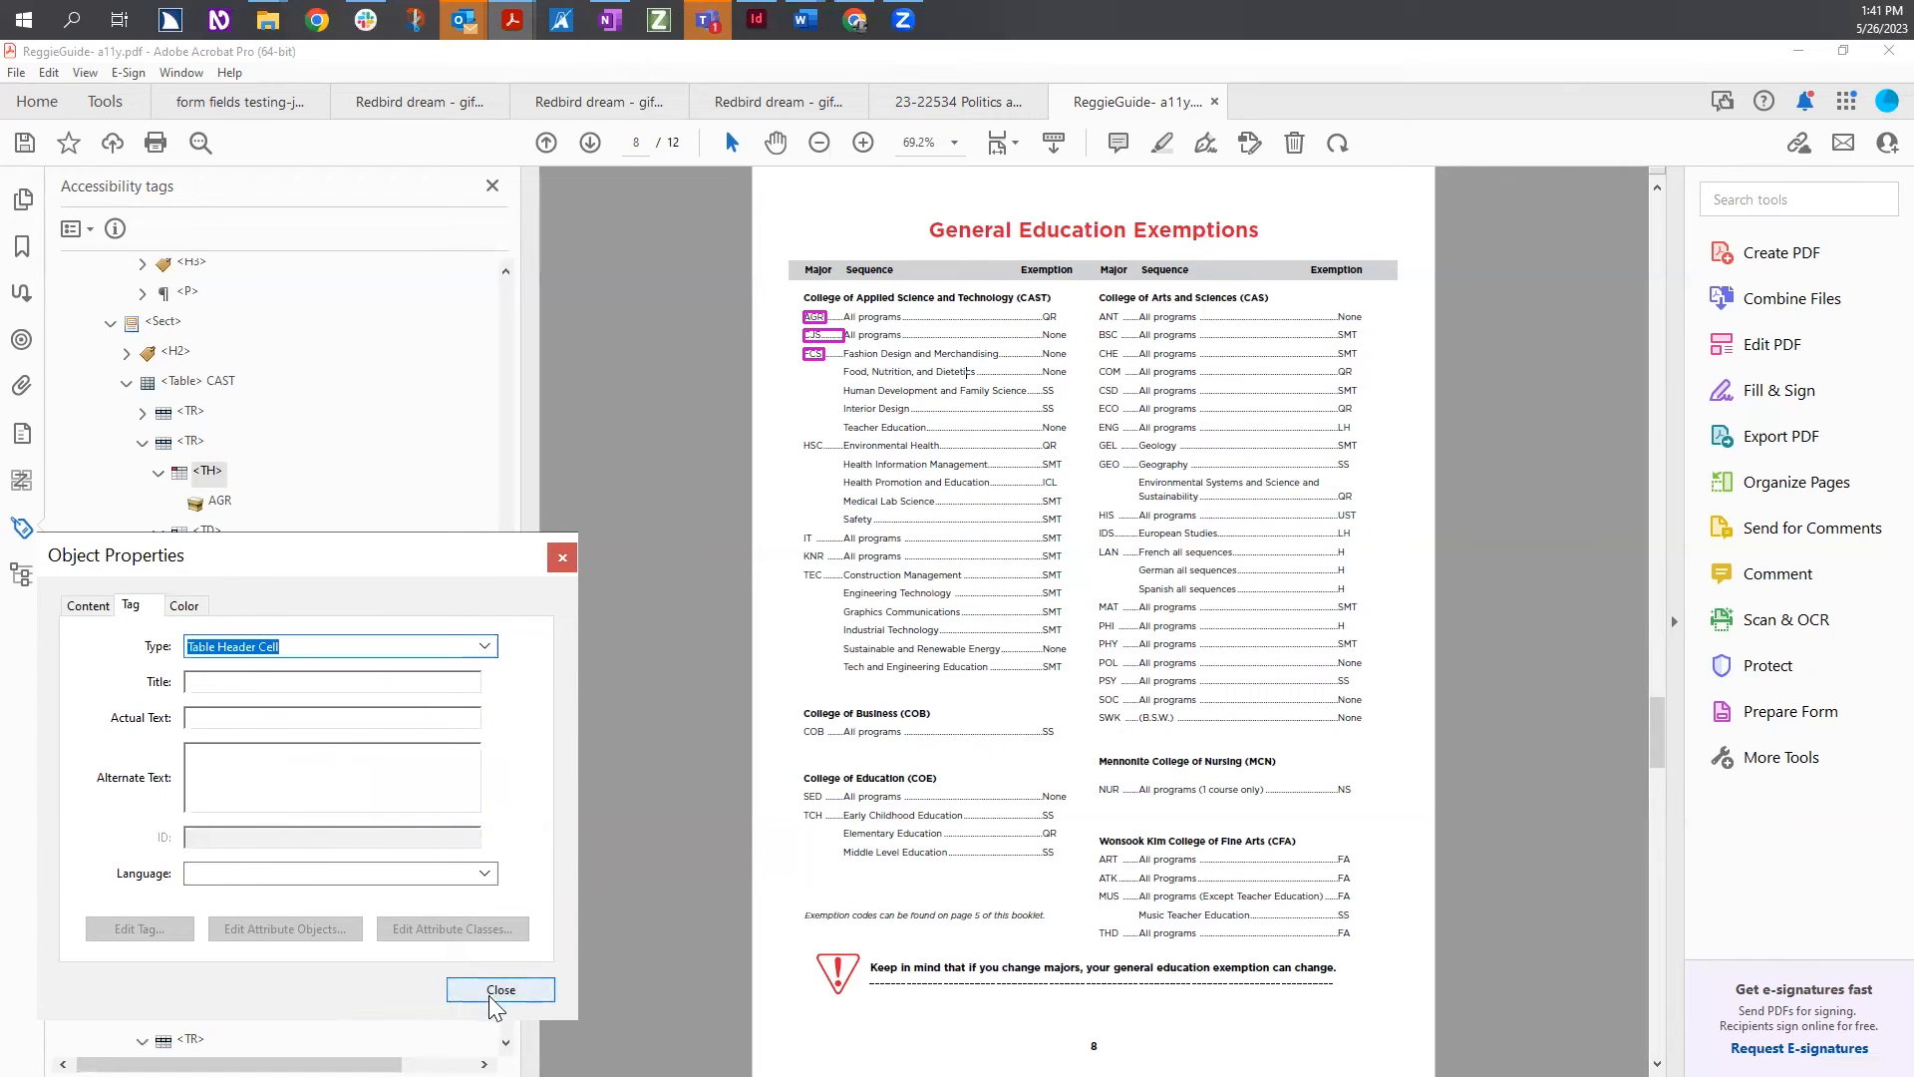
left_click(489, 993)
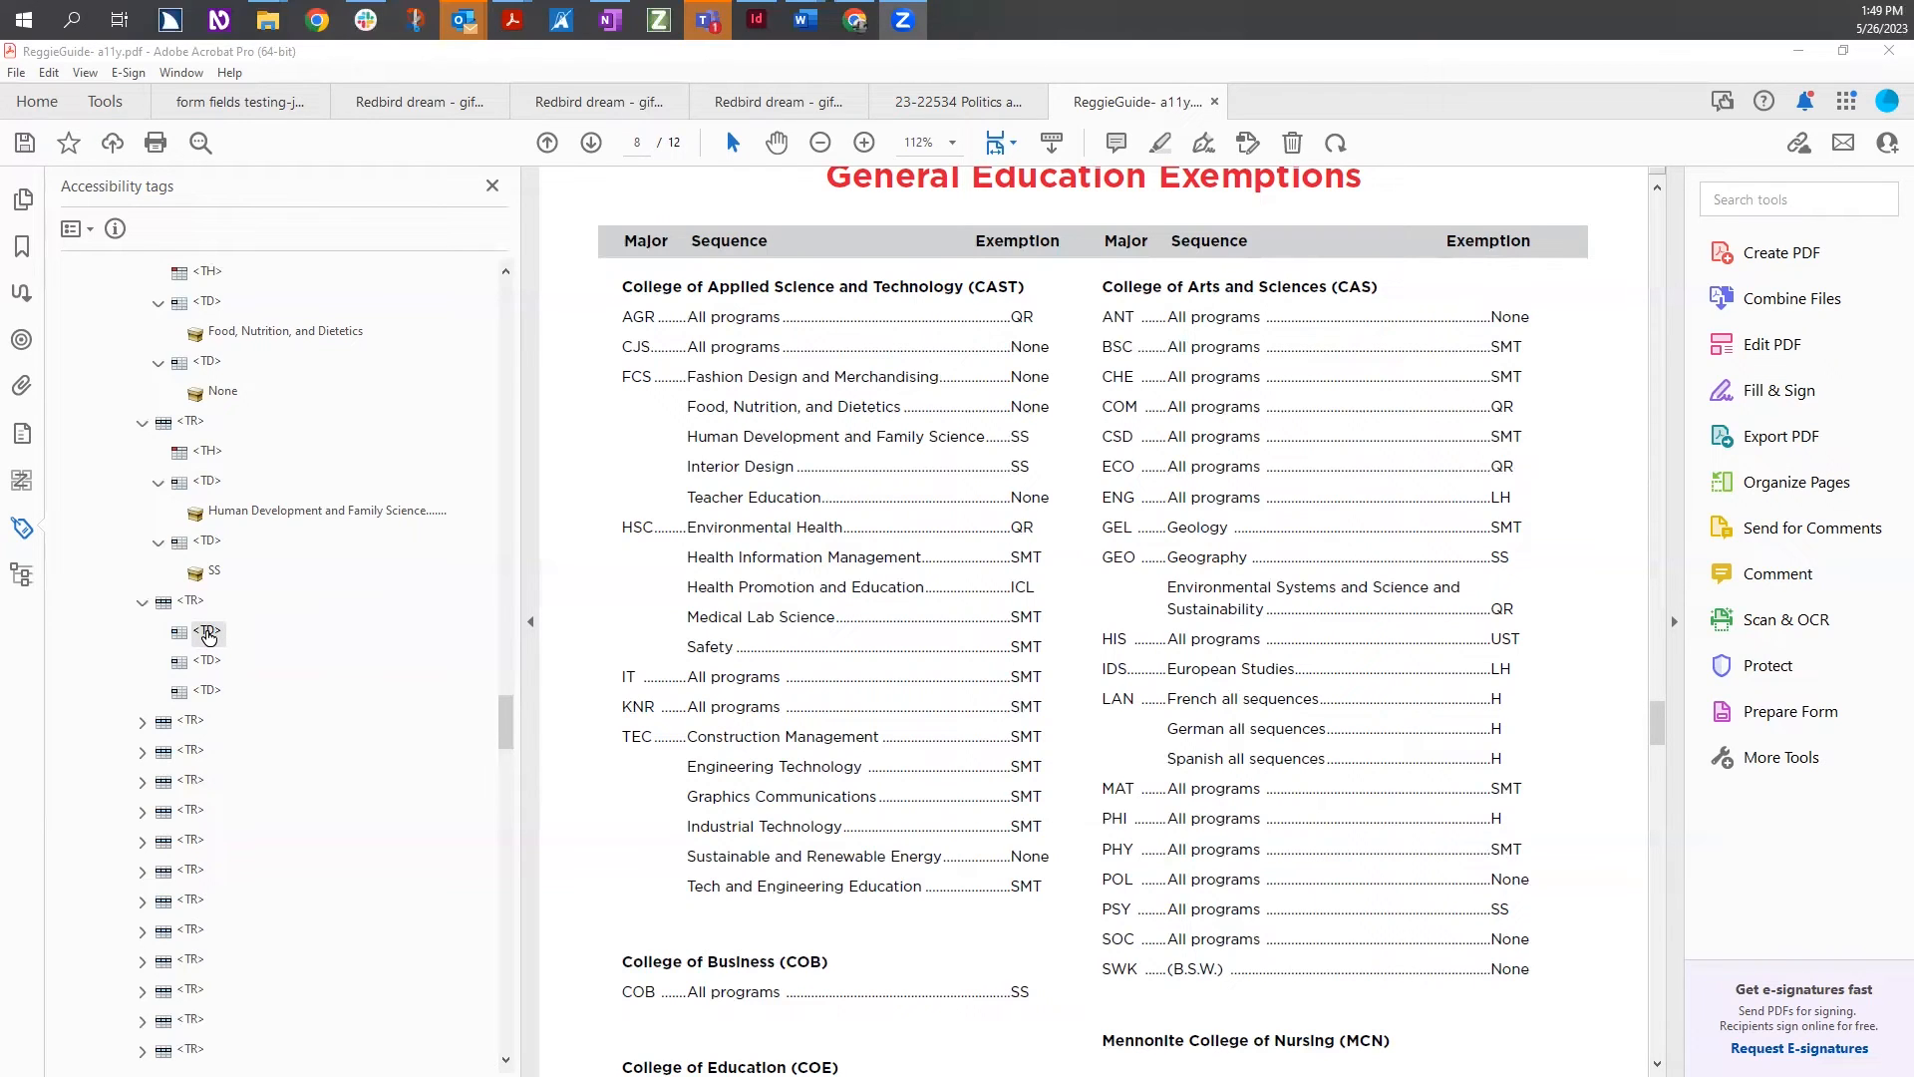
Make the first cell of the row below Human Development a TH and fill the other cells with Interior Design and SS
left_click(209, 634)
left_click(213, 630)
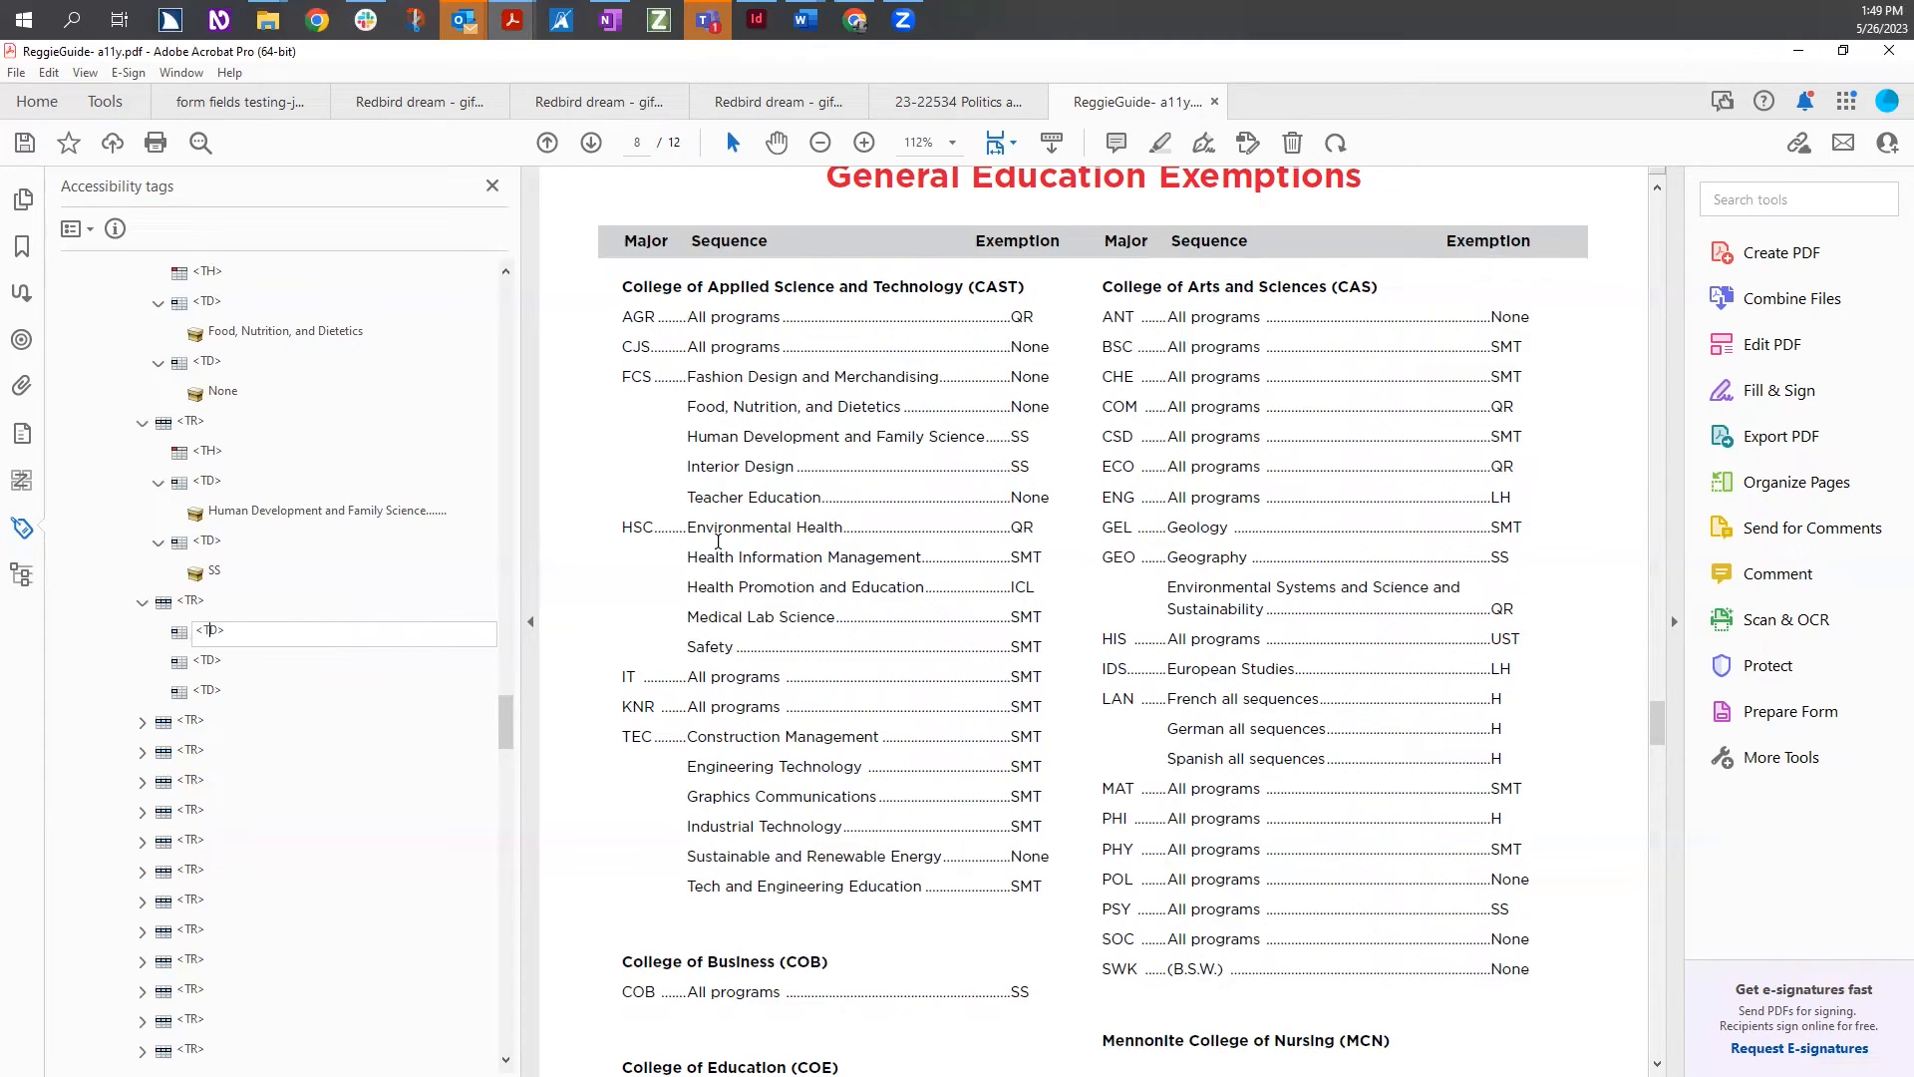
type("H")
left_click(208, 663)
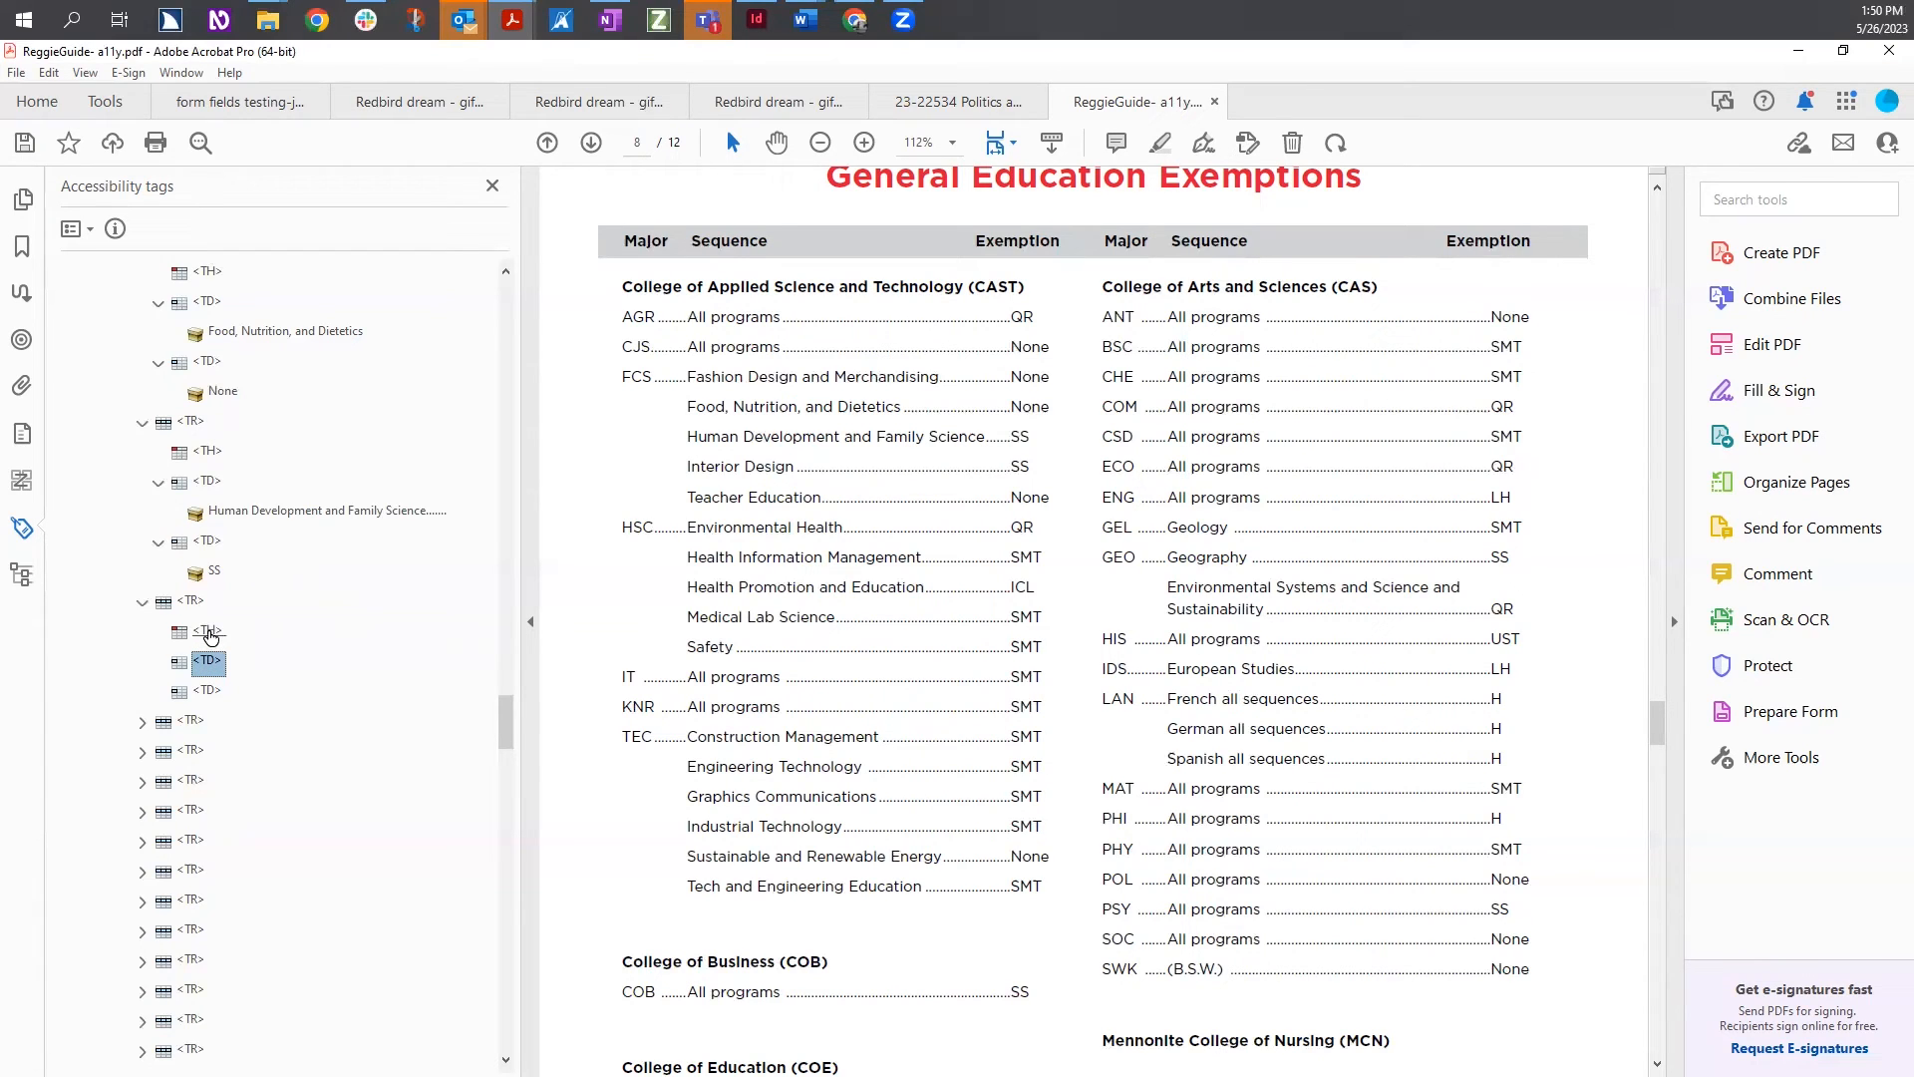
left_click_drag(685, 467, 795, 467)
right_click(210, 662)
left_click(367, 387)
left_click_drag(1010, 466, 1030, 467)
right_click(210, 721)
Expand the following row, make its first cell a TH and fill the remaining cells with Teacher Education and None
scroll(275, 762, "down", 1)
left_click(142, 692)
double_click(215, 720)
type("H")
left_click(209, 751)
left_click_drag(687, 498, 822, 497)
right_click(209, 751)
left_click(344, 472)
left_click_drag(1011, 497, 1049, 498)
right_click(210, 811)
left_click(355, 535)
Tag HSC and Environmental Health from the page as the contents of the following row's first two cells
left_click(206, 721)
left_click_drag(623, 528, 842, 527)
right_click(202, 721)
left_click(299, 446)
left_click(207, 781)
right_click(207, 781)
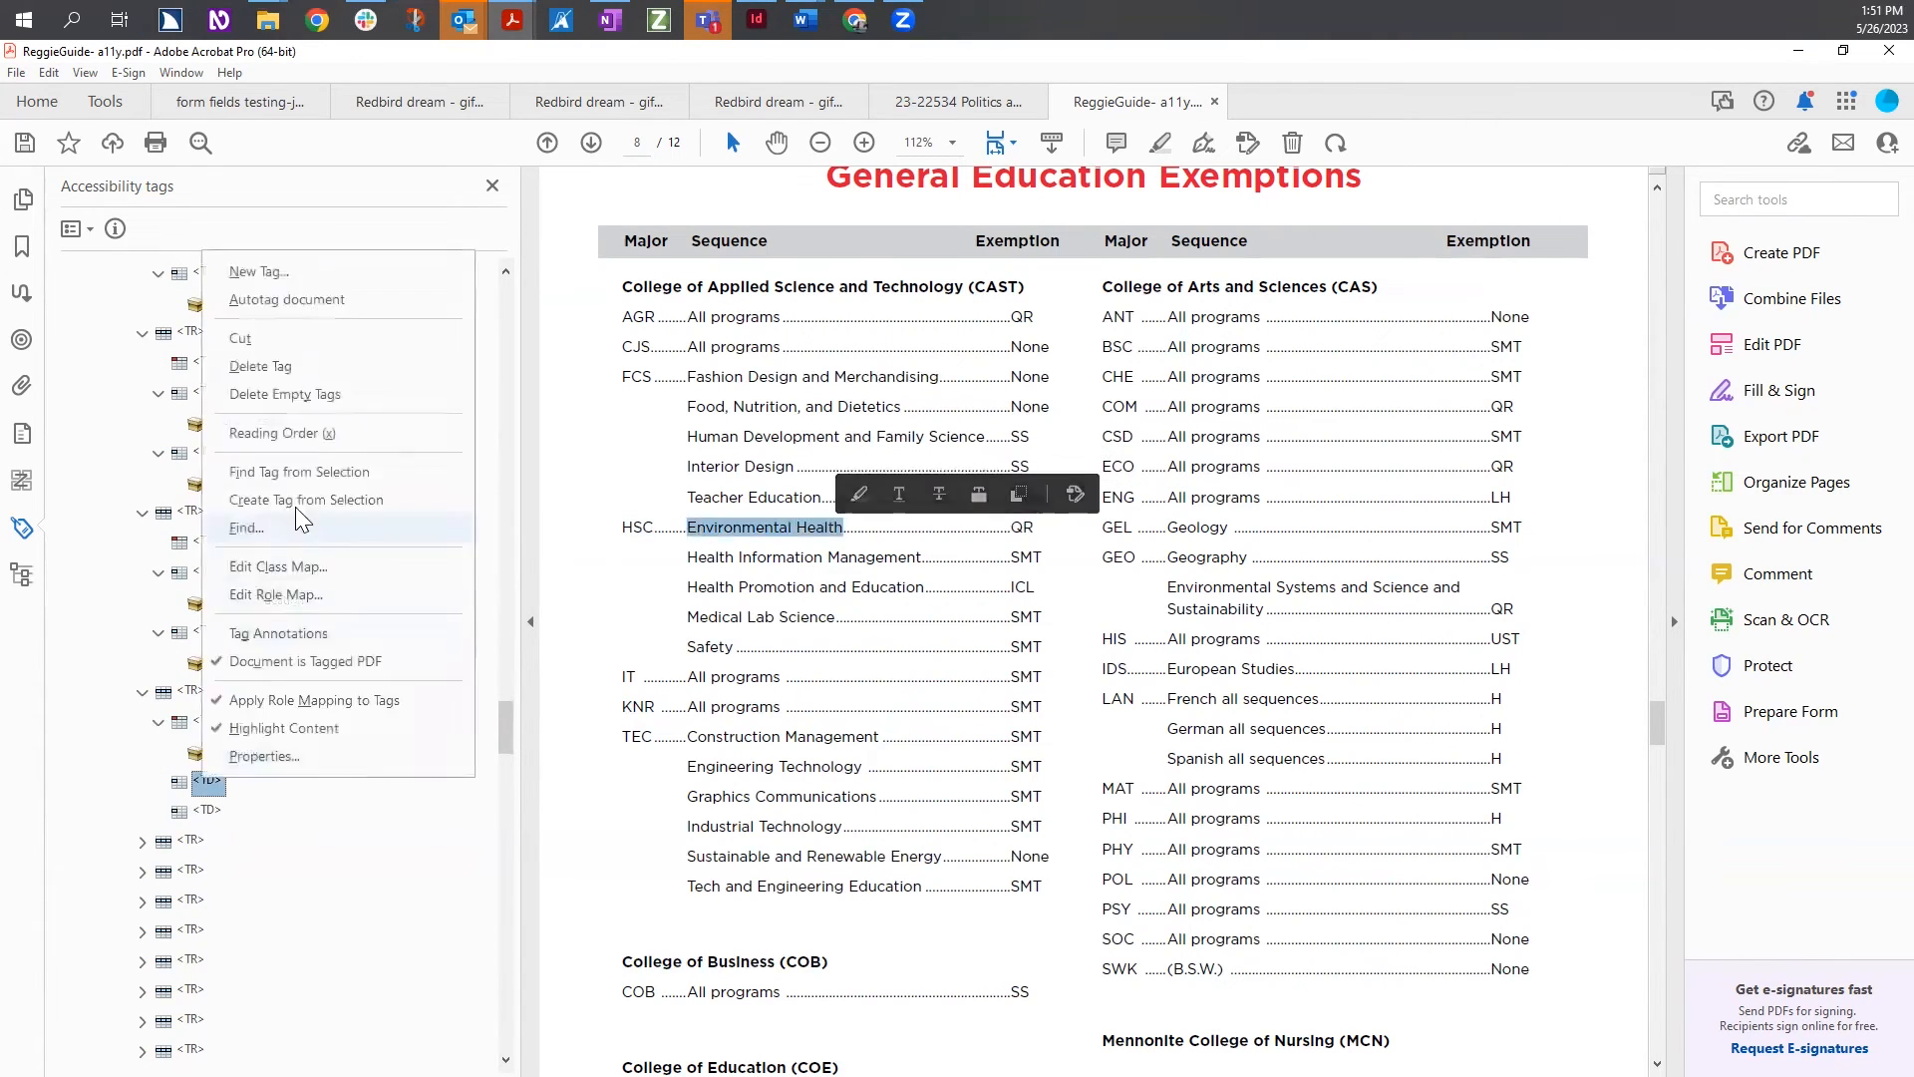
left_click(299, 504)
Make the first cell of the row below HSC a TH and tag Health Information Management in its second cell
double_click(215, 930)
key("BackSpace")
type("H")
left_click(207, 960)
left_click_drag(687, 557, 917, 557)
right_click(211, 960)
left_click(299, 684)
Complete the Health Information Management row with SMT and fill the row below with Health Promotion and Education and ICL
scroll(211, 698, "down", 3)
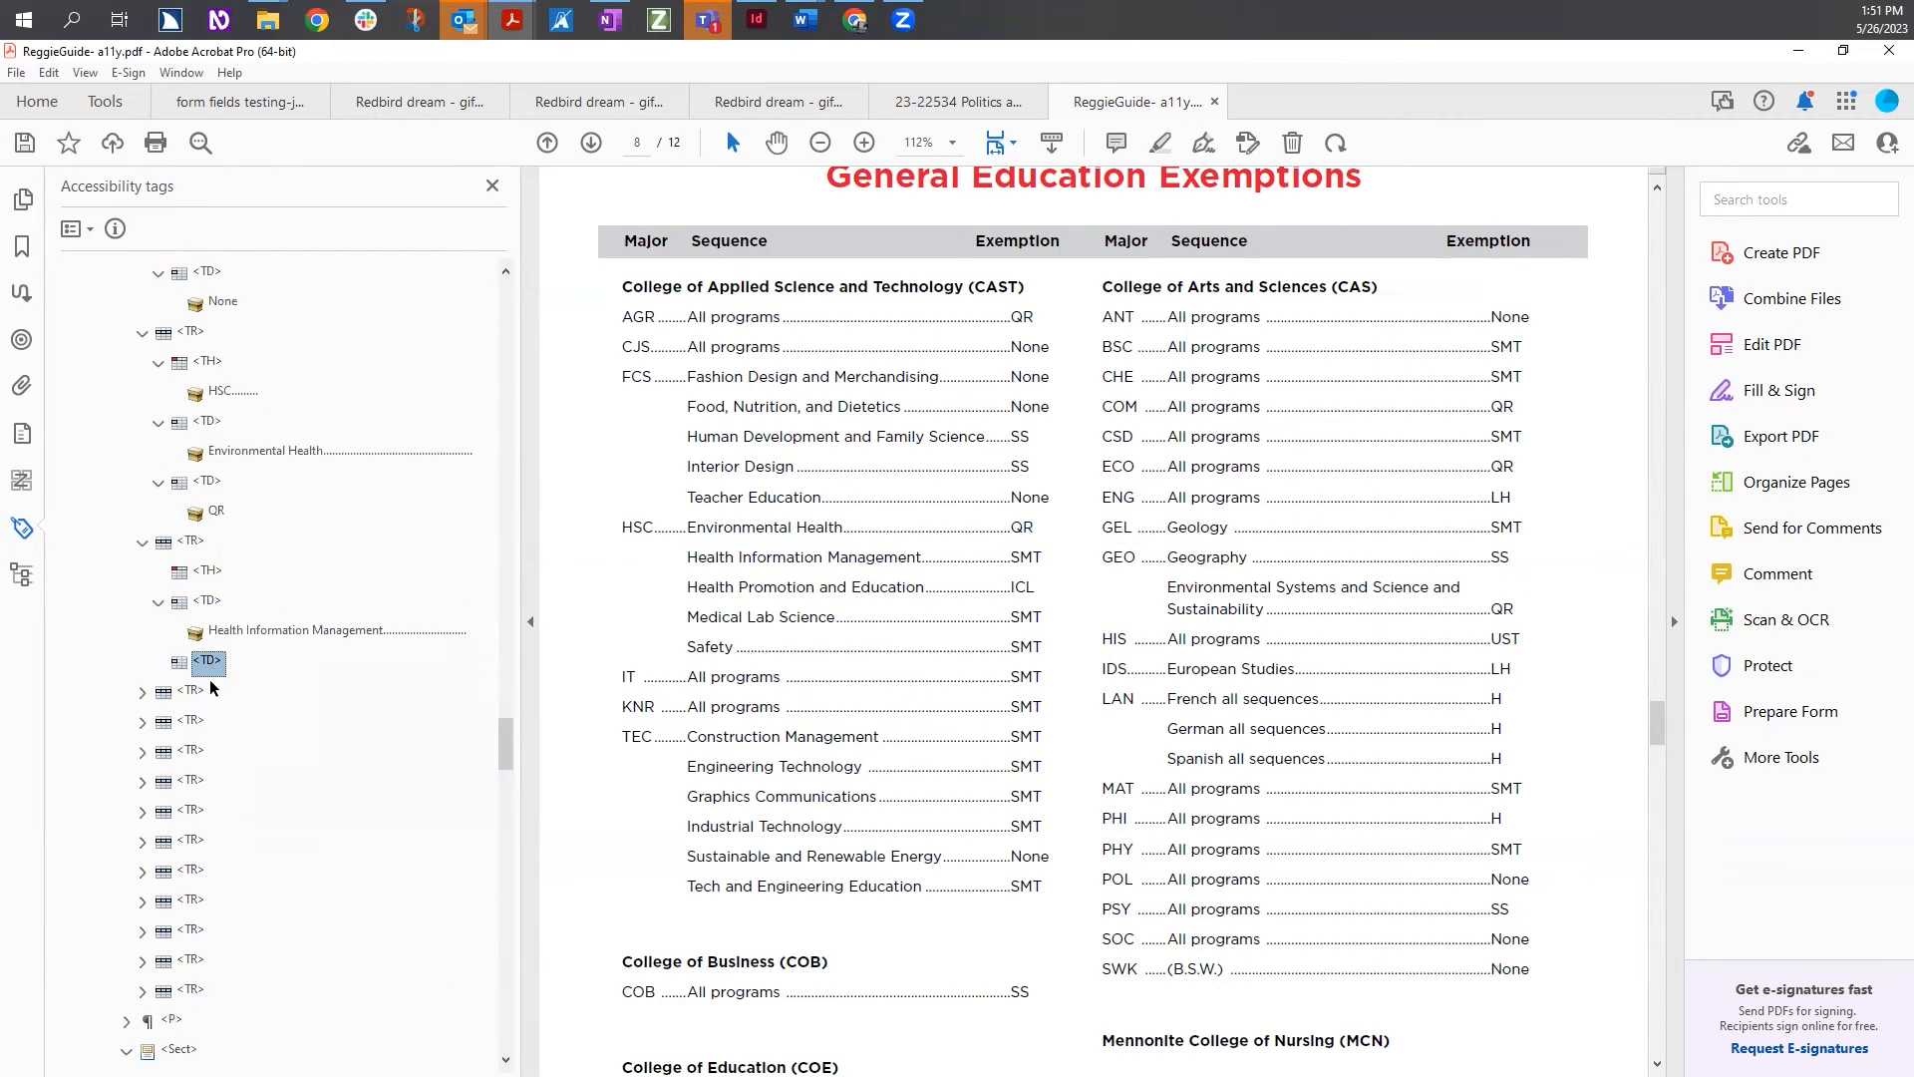
left_click(205, 781)
right_click(206, 782)
left_click(299, 505)
left_click_drag(686, 587, 1035, 588)
left_click(207, 842)
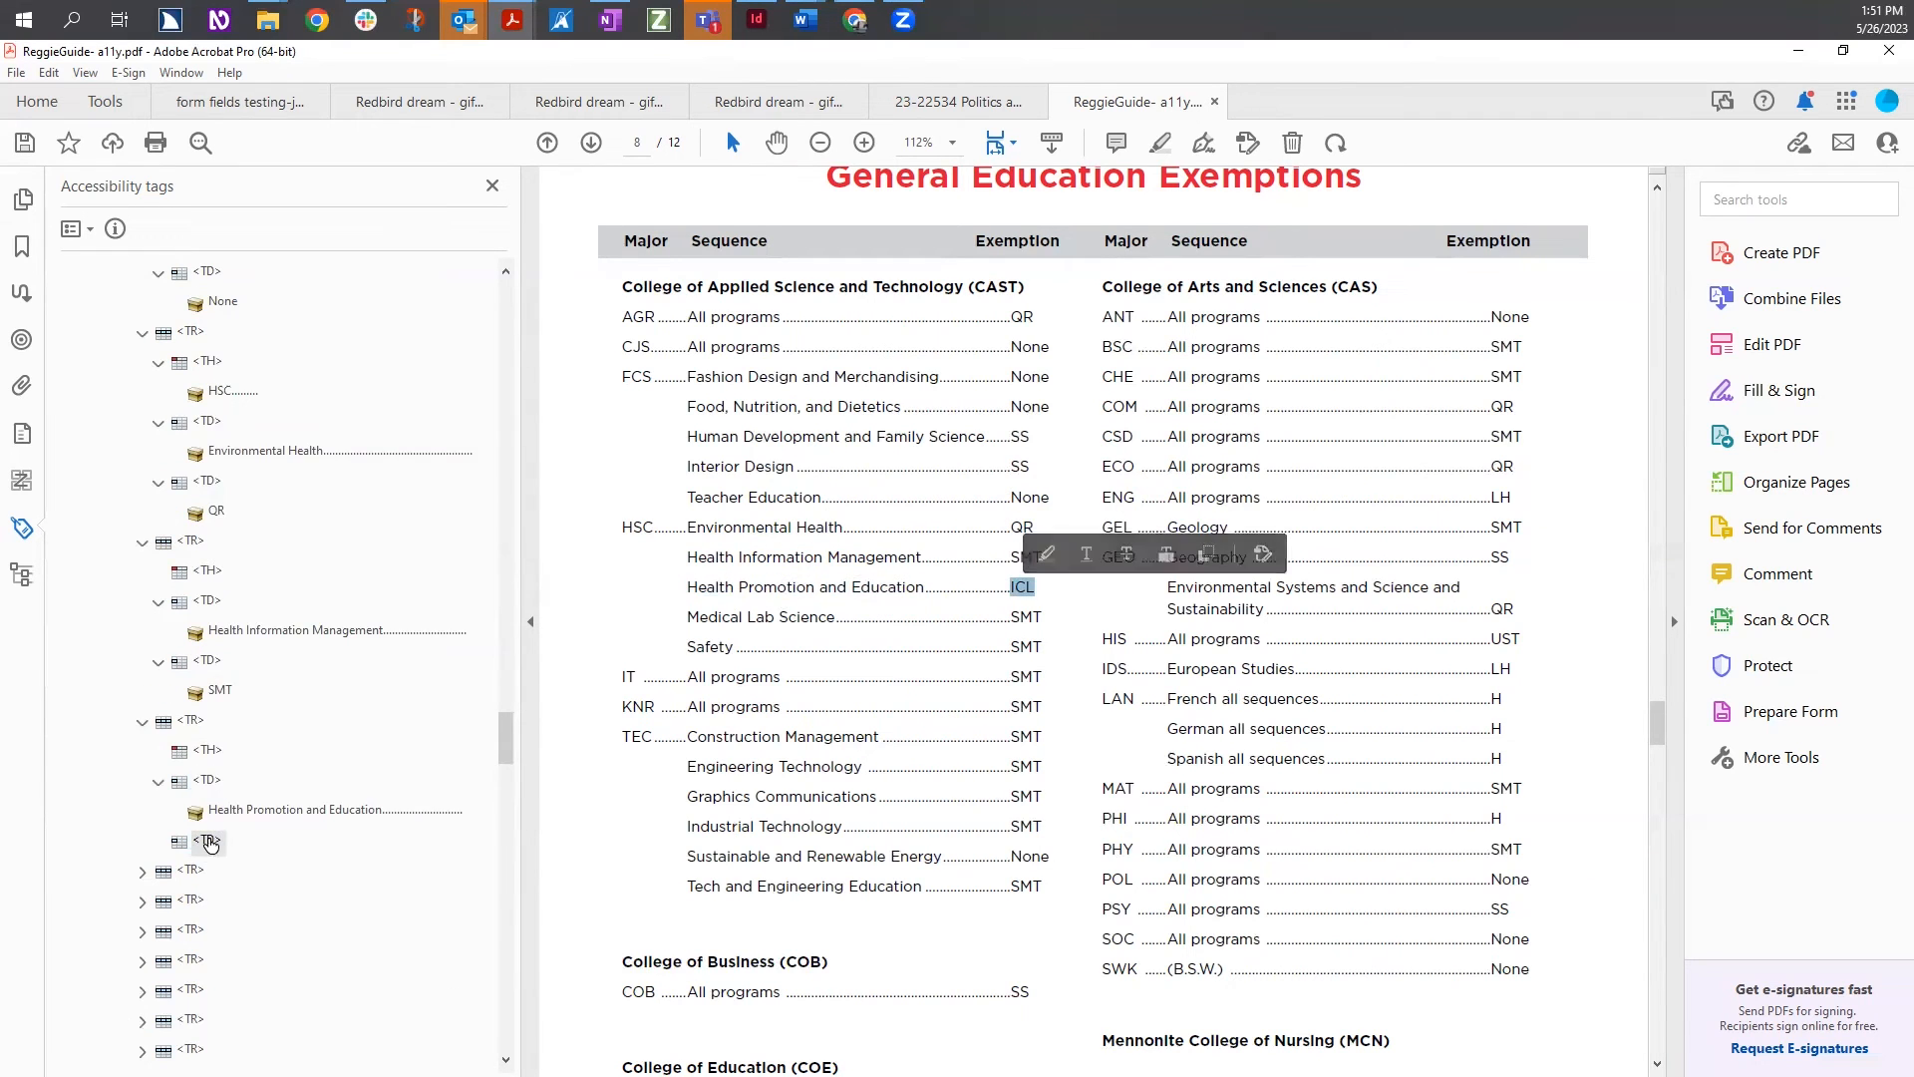
right_click(210, 841)
left_click(299, 566)
Make the following row's first cell a TH and fill its other cells with Medical Lab Science and SMT
double_click(208, 844)
type("TH")
left_click(207, 872)
left_click_drag(687, 521, 836, 521)
right_click(208, 870)
left_click(300, 588)
left_click(208, 931)
left_click_drag(1011, 522, 1041, 521)
Tag Safety and SMT as the contents of the two data cells in the row below Medical Lab Science
left_click(207, 870)
left_click_drag(689, 554, 750, 554)
right_click(209, 871)
left_click(300, 594)
left_click(207, 931)
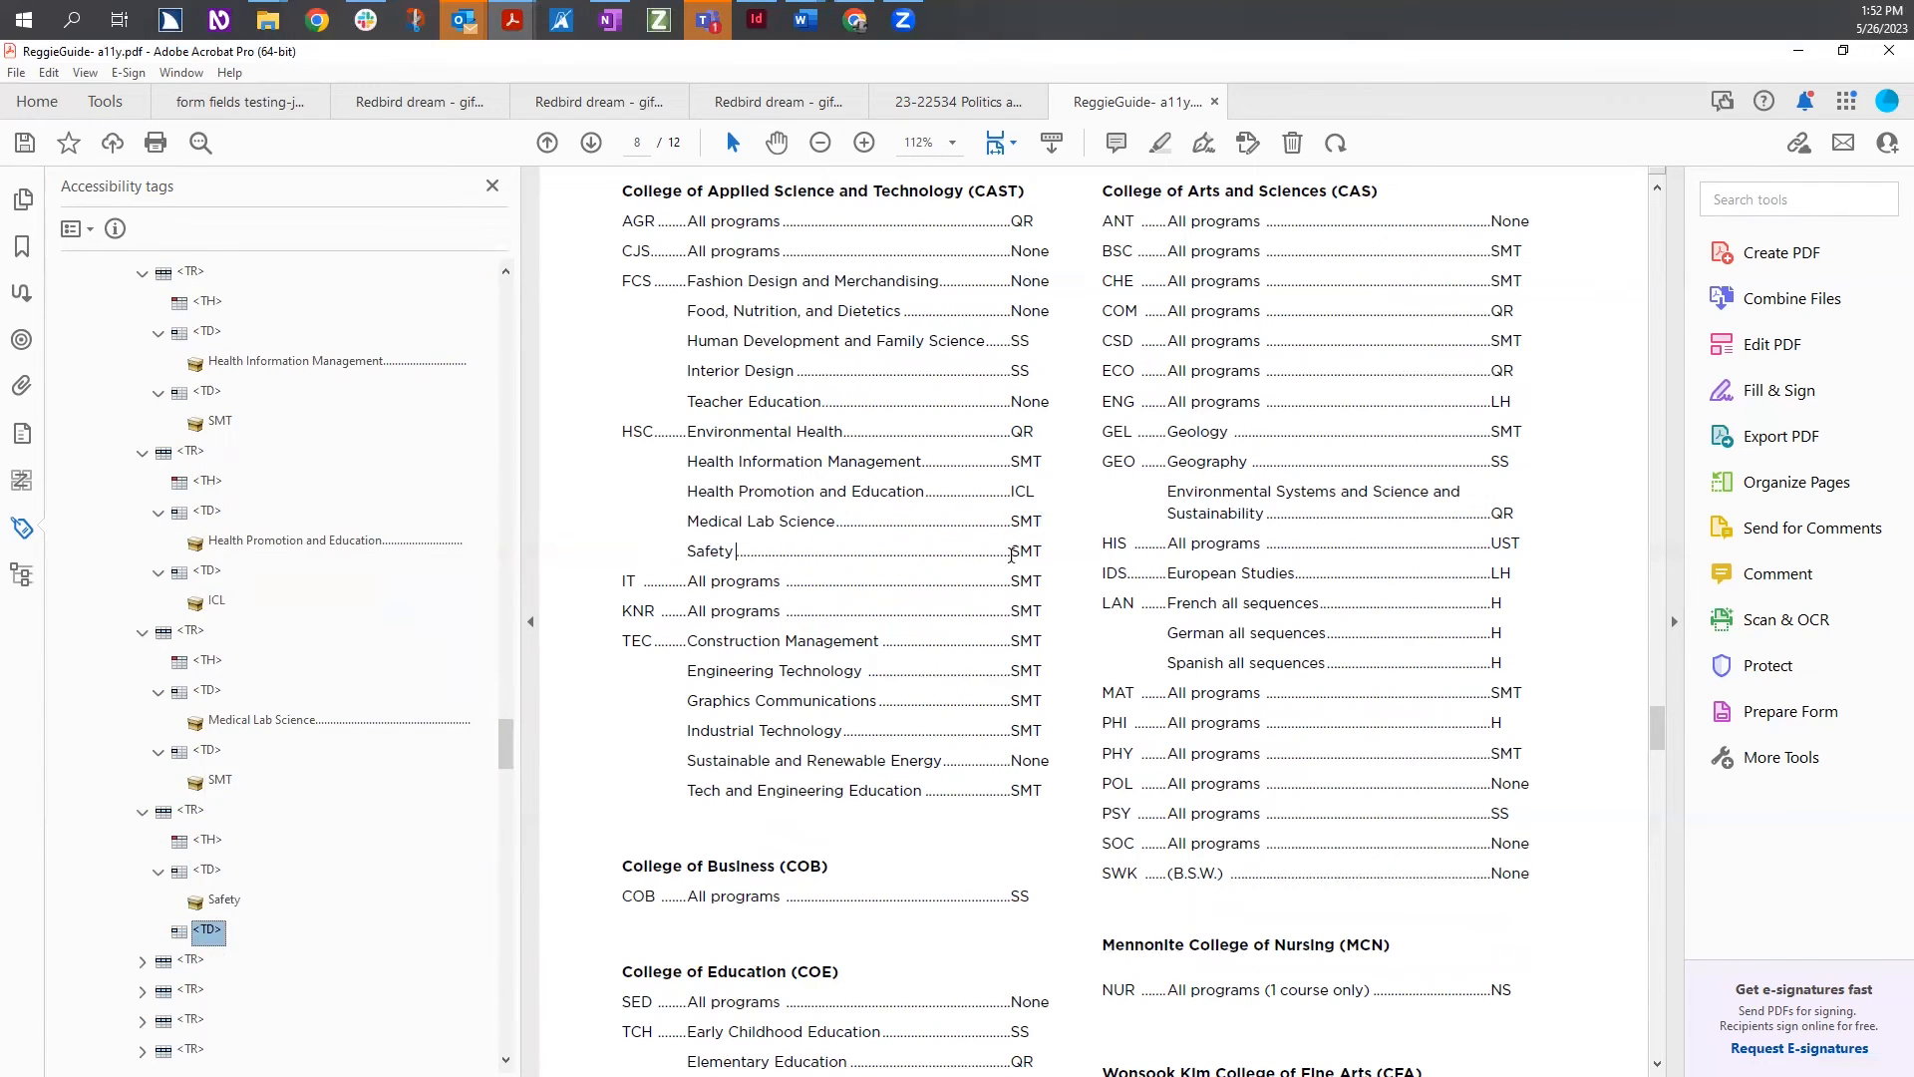
left_click_drag(1012, 552, 1041, 551)
right_click(208, 930)
left_click(299, 654)
Make the first cell of the row below Safety a TH, and tag IT and All programs for its first two cells
key("BackSpace")
type("H")
key("Return")
left_click_drag(623, 581, 637, 581)
right_click(207, 930)
left_click(299, 654)
left_click(207, 990)
left_click_drag(687, 581, 782, 581)
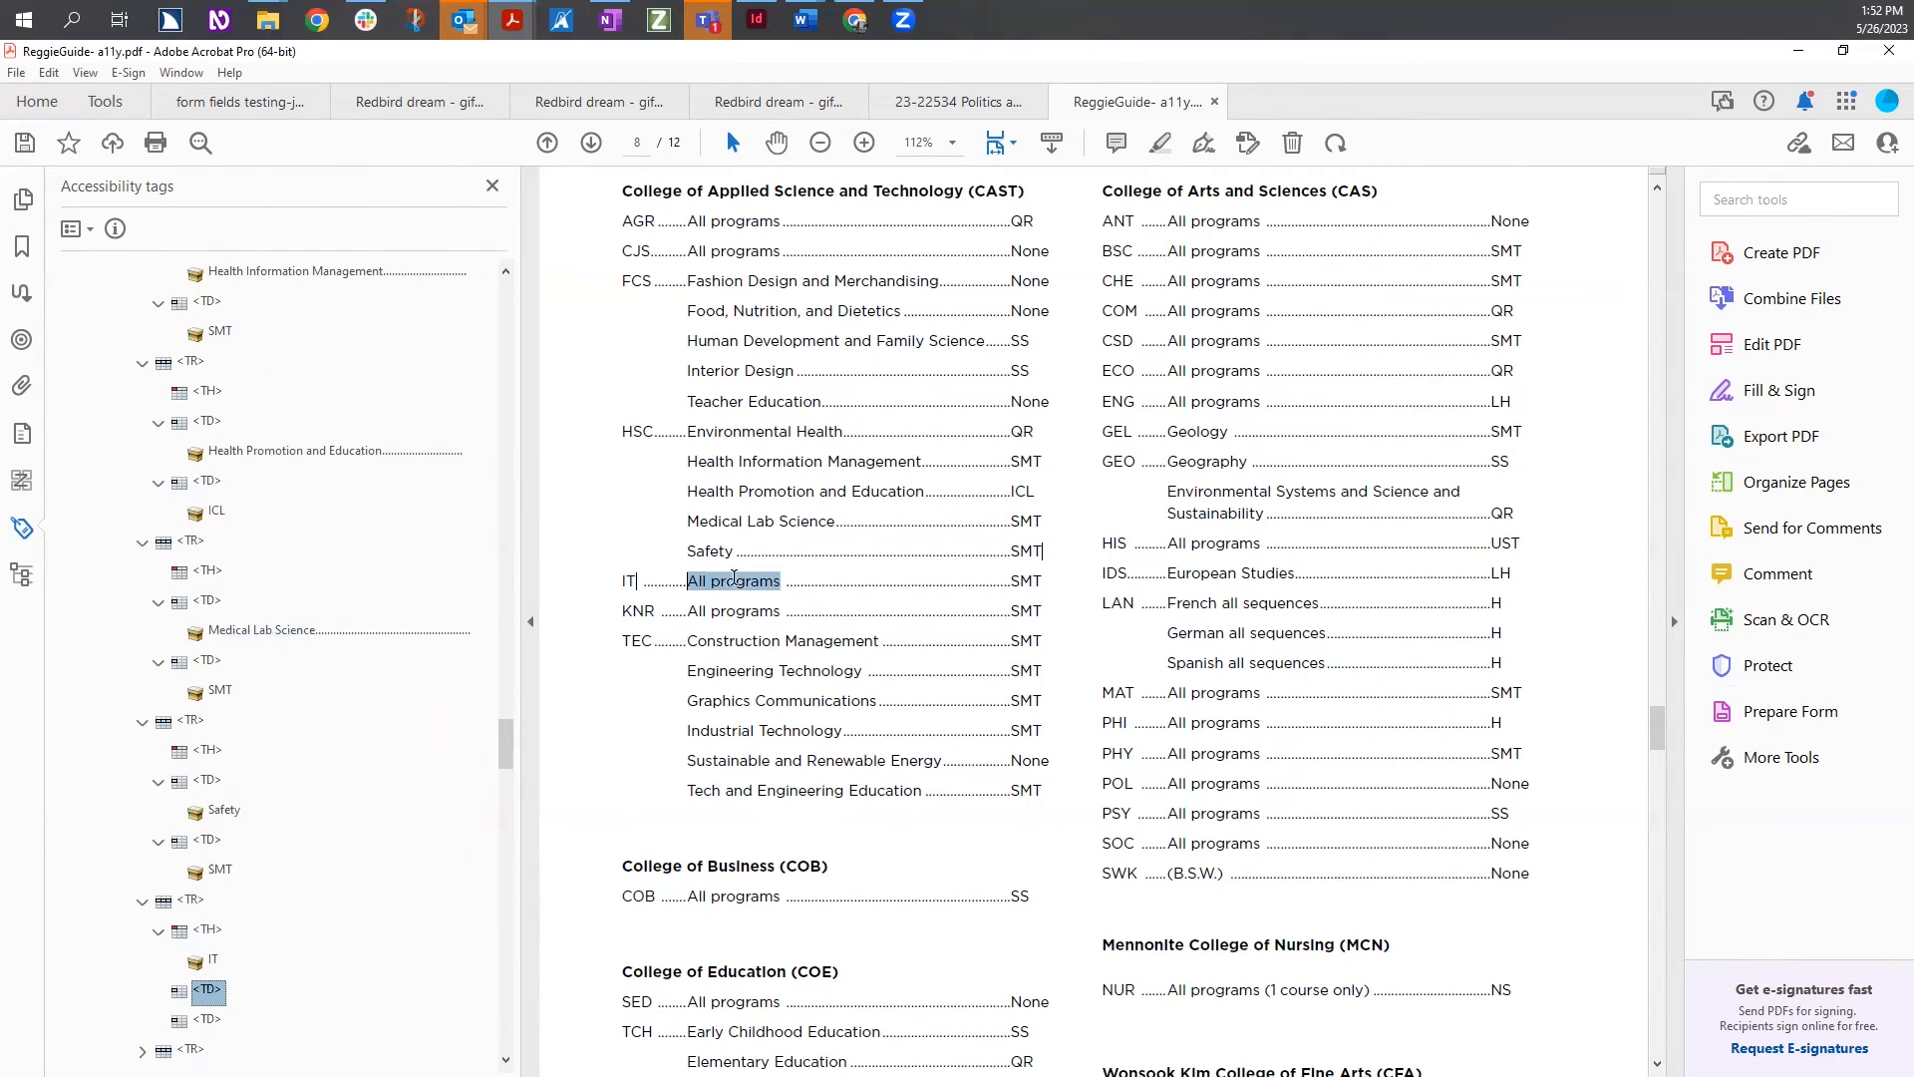
Make the first cell of the row below IT a TH and fill the row with KNR, All programs and SMT
double_click(207, 780)
type("TH")
key("Return")
left_click_drag(623, 611, 782, 611)
right_click(207, 780)
left_click(299, 503)
left_click(207, 840)
right_click(208, 900)
left_click(299, 623)
Make the first cell of the row below KNR a TH and fill the row with TEC, Construction Management and SMT
scroll(250, 798, "down", 3)
left_click(142, 692)
double_click(207, 721)
type("TH")
key("Return")
left_click_drag(623, 641, 654, 641)
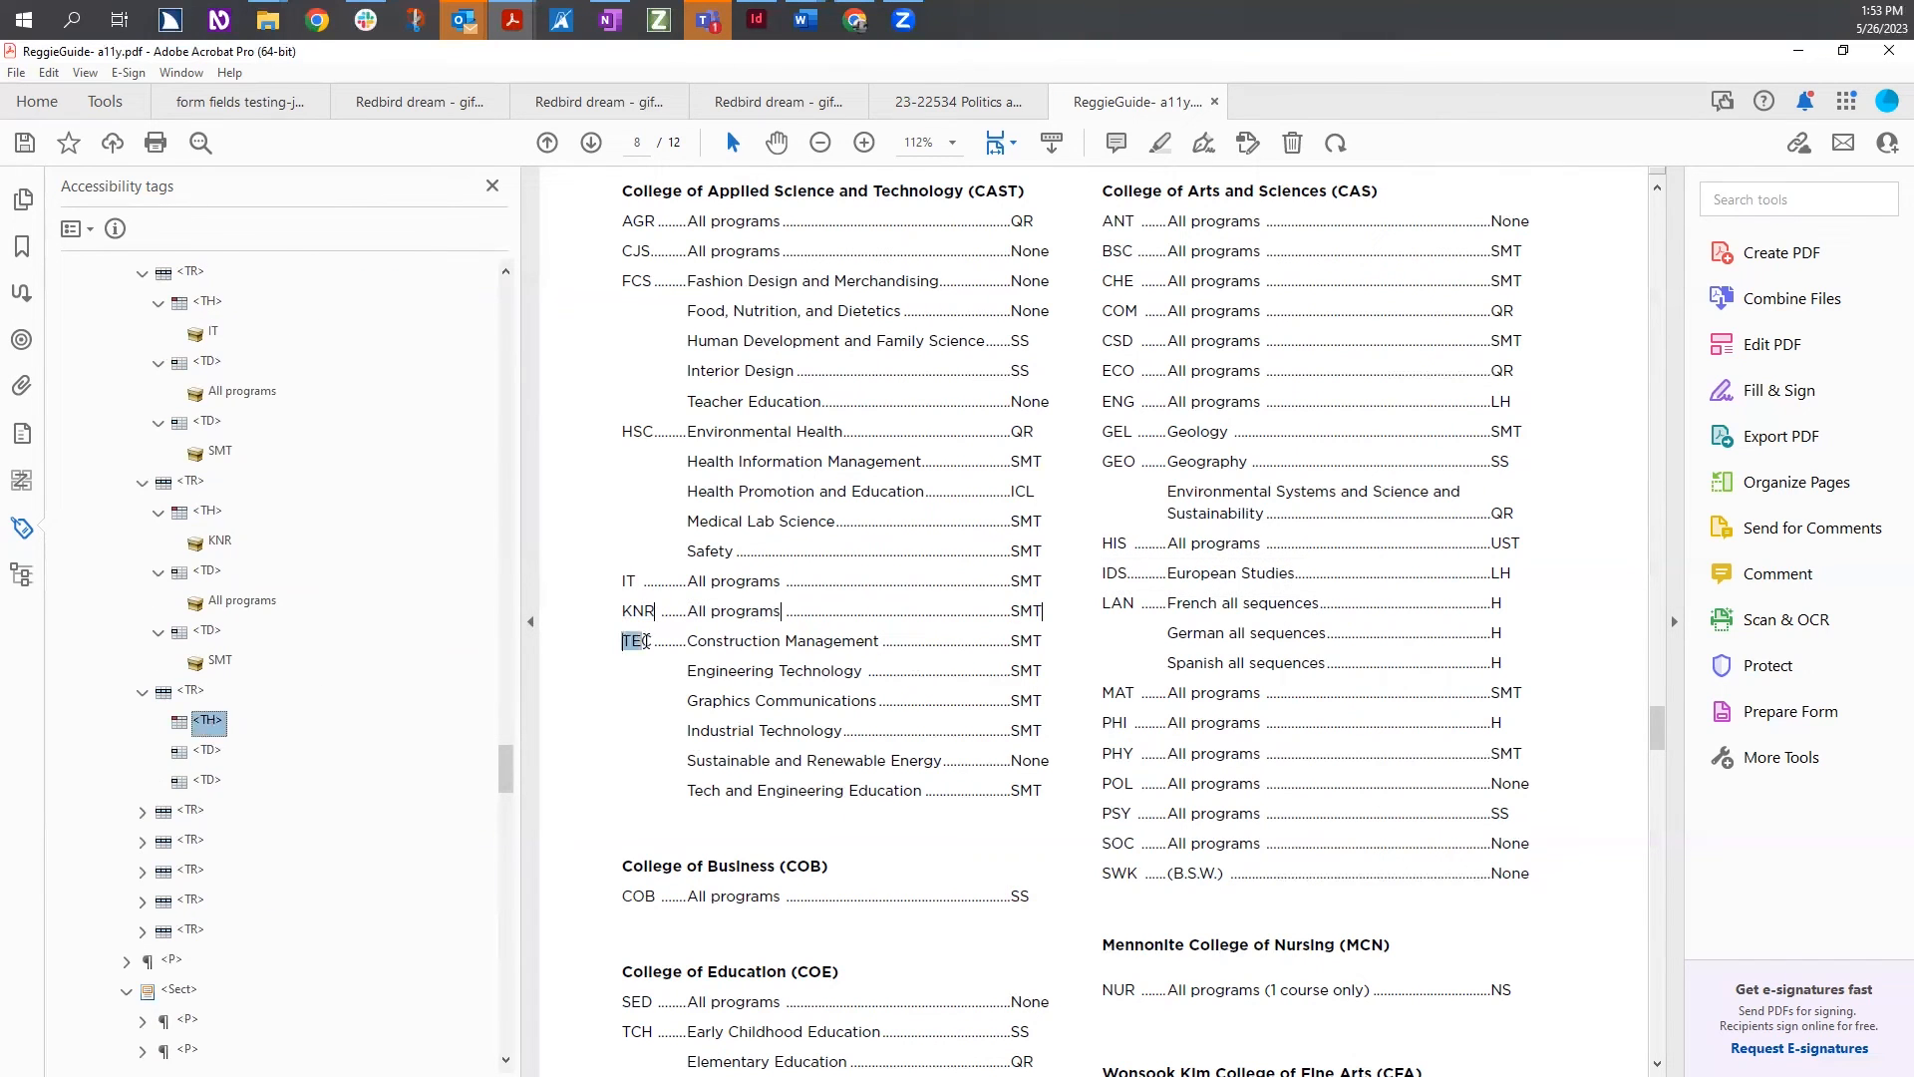
right_click(207, 841)
left_click(299, 564)
Make the first cell of the row below TEC a TH and fill its data cells with Engineering Technology and SMT
scroll(229, 827, "down", 1)
left_click(142, 811)
double_click(210, 841)
type("TH")
key("Return")
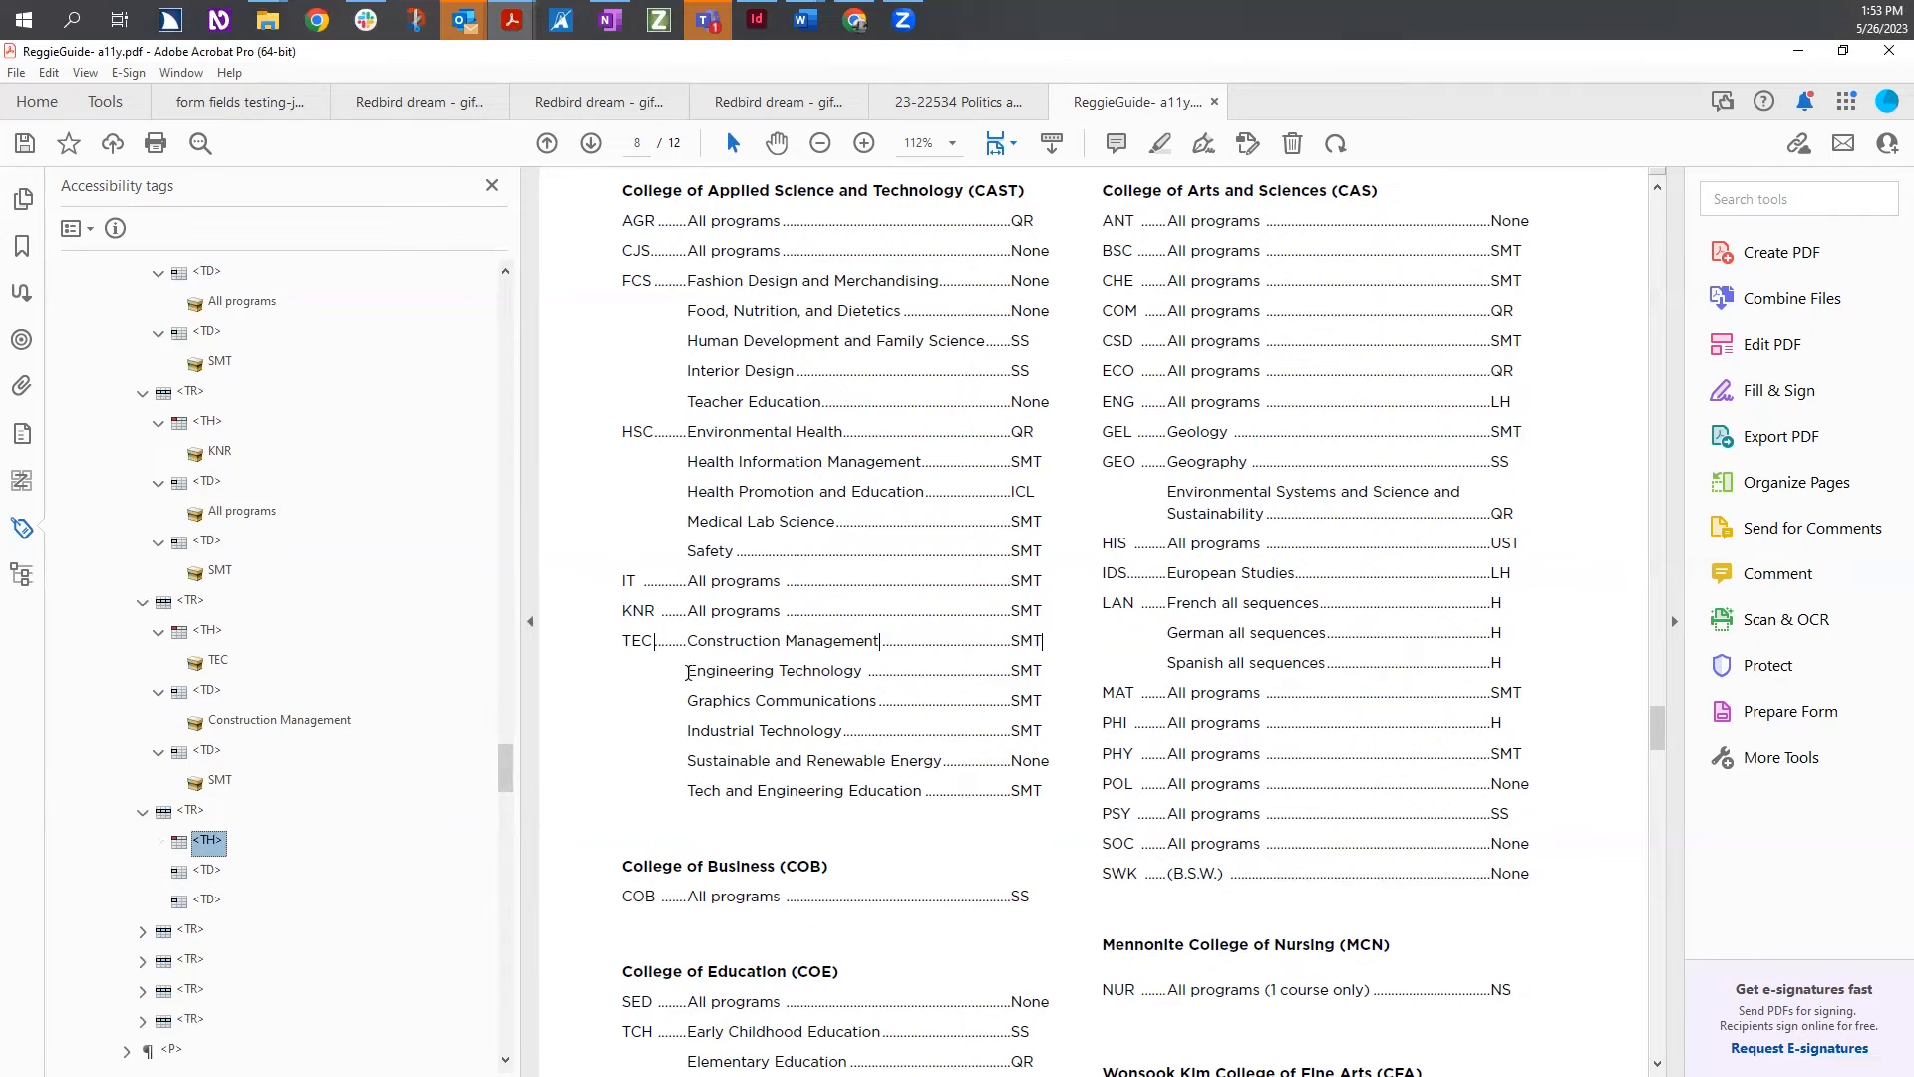
key("Down")
right_click(208, 841)
left_click(299, 564)
Expand the row below Engineering Technology, make its first cell a TH and fill its data cells with Graphics Communications and SMT
left_click(142, 901)
double_click(208, 932)
type("TH")
key("Return")
left_click_drag(688, 702, 879, 702)
right_click(207, 931)
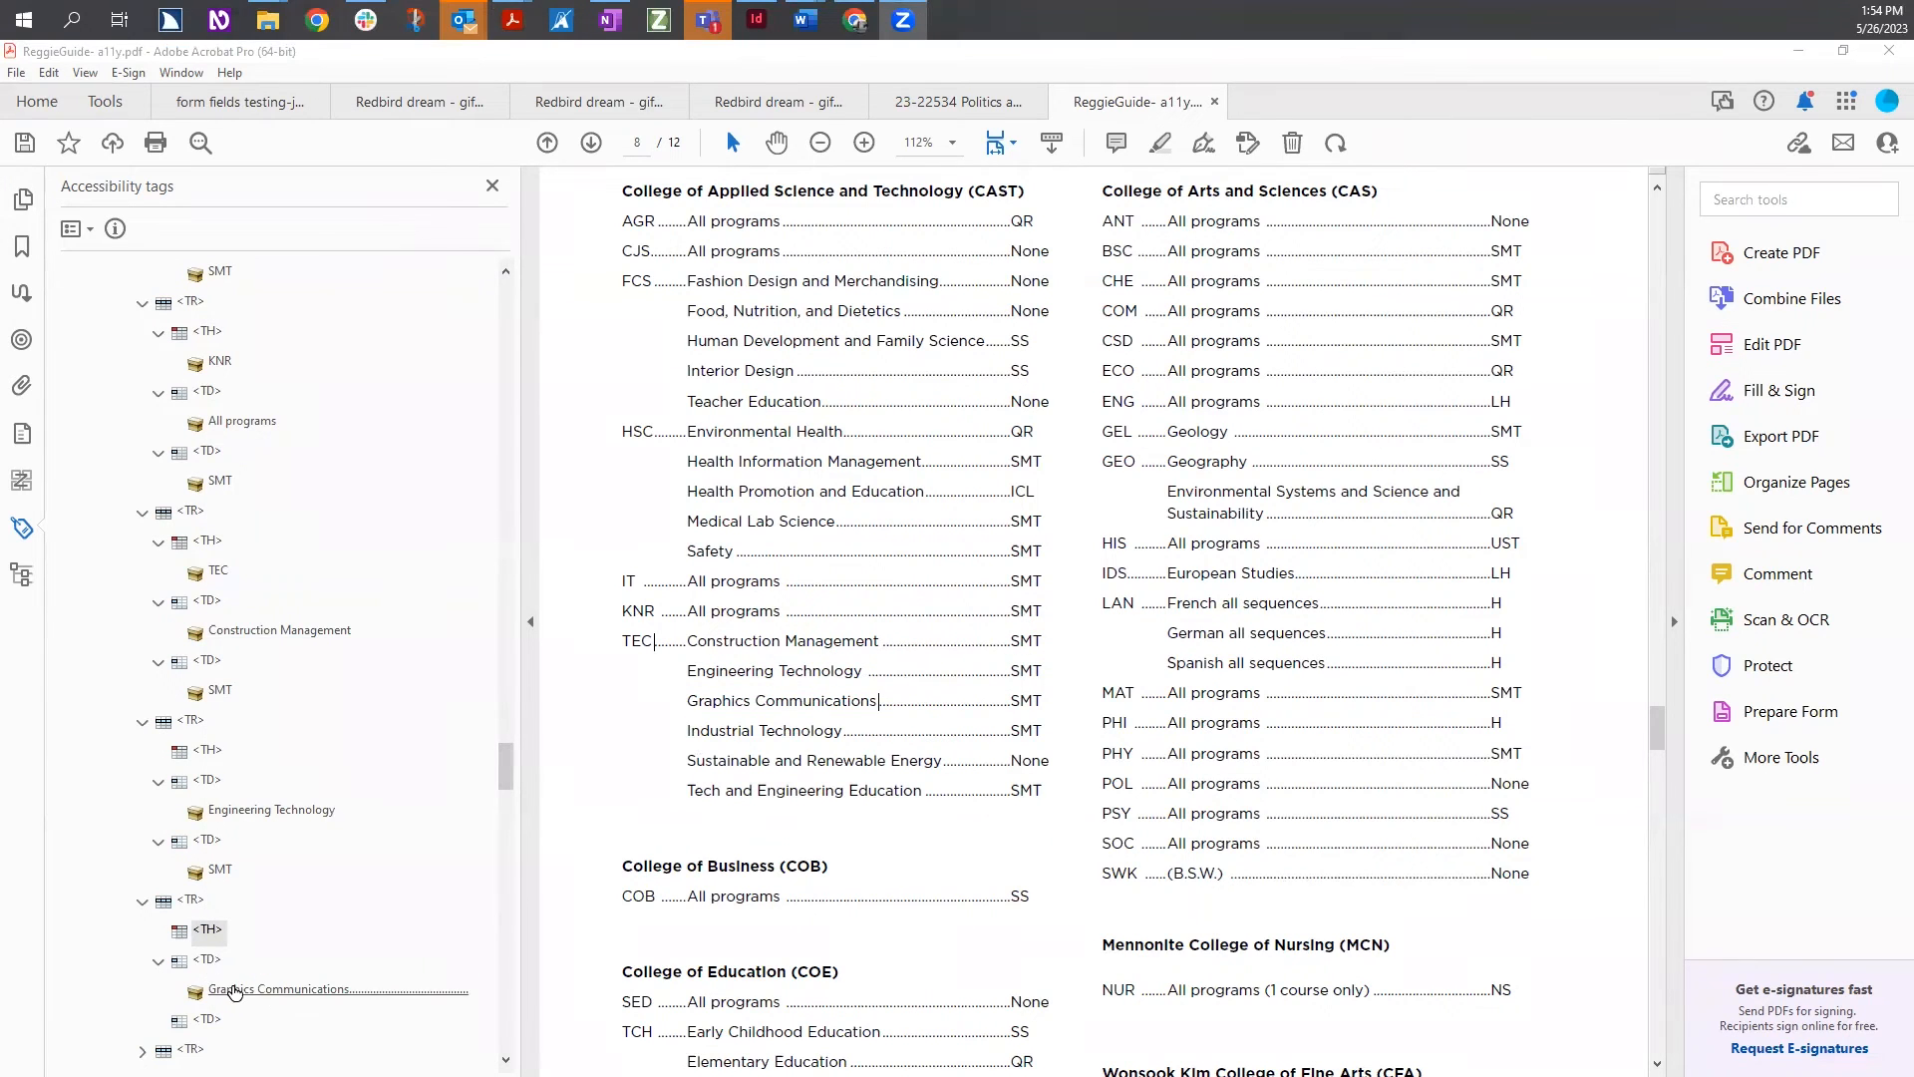
left_click(207, 1019)
right_click(207, 1019)
left_click(329, 745)
left_click_drag(1011, 701, 1042, 731)
Expand the row below Graphics Communications, make its first cell a TH and fill its data cells with Industrial Technology and SMT
scroll(329, 763, "down", 4)
left_click(142, 722)
double_click(207, 751)
type("TH")
key("Return")
right_click(208, 841)
left_click(299, 564)
Expand the row below Industrial Technology for Sustainable and Renewable Energy and make its first cell a TH
scroll(299, 598, "down", 2)
left_click(143, 721)
double_click(207, 751)
type("TH")
key("Return")
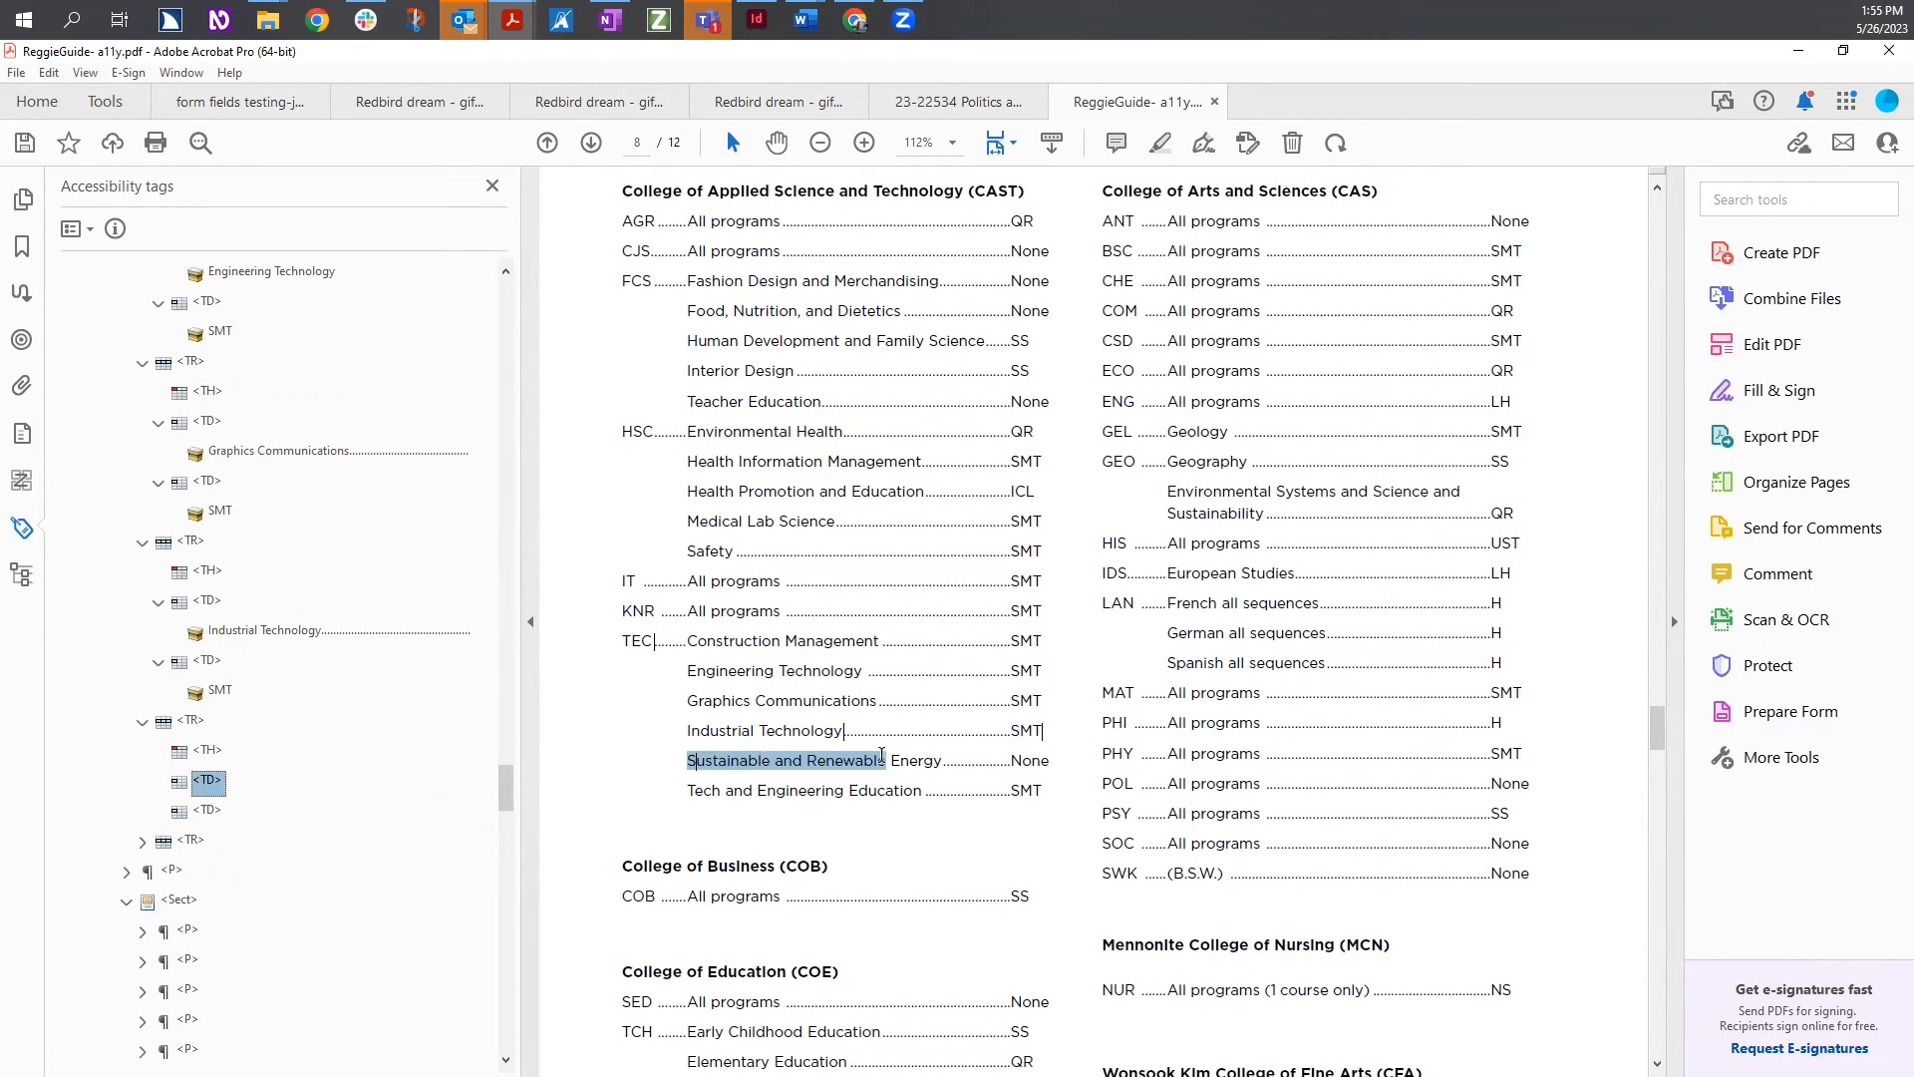
Make the last CAST row's first cell a TH and tag Tech and Engineering Education and SMT in its data cells
double_click(208, 930)
type("TH")
key("Return")
left_click(207, 960)
left_click(209, 1020)
left_click_drag(687, 791, 1042, 791)
Return to the start of the CAST table structure and collapse the whole table tag
scroll(455, 749, "up", 1)
scroll(454, 749, "up", 20)
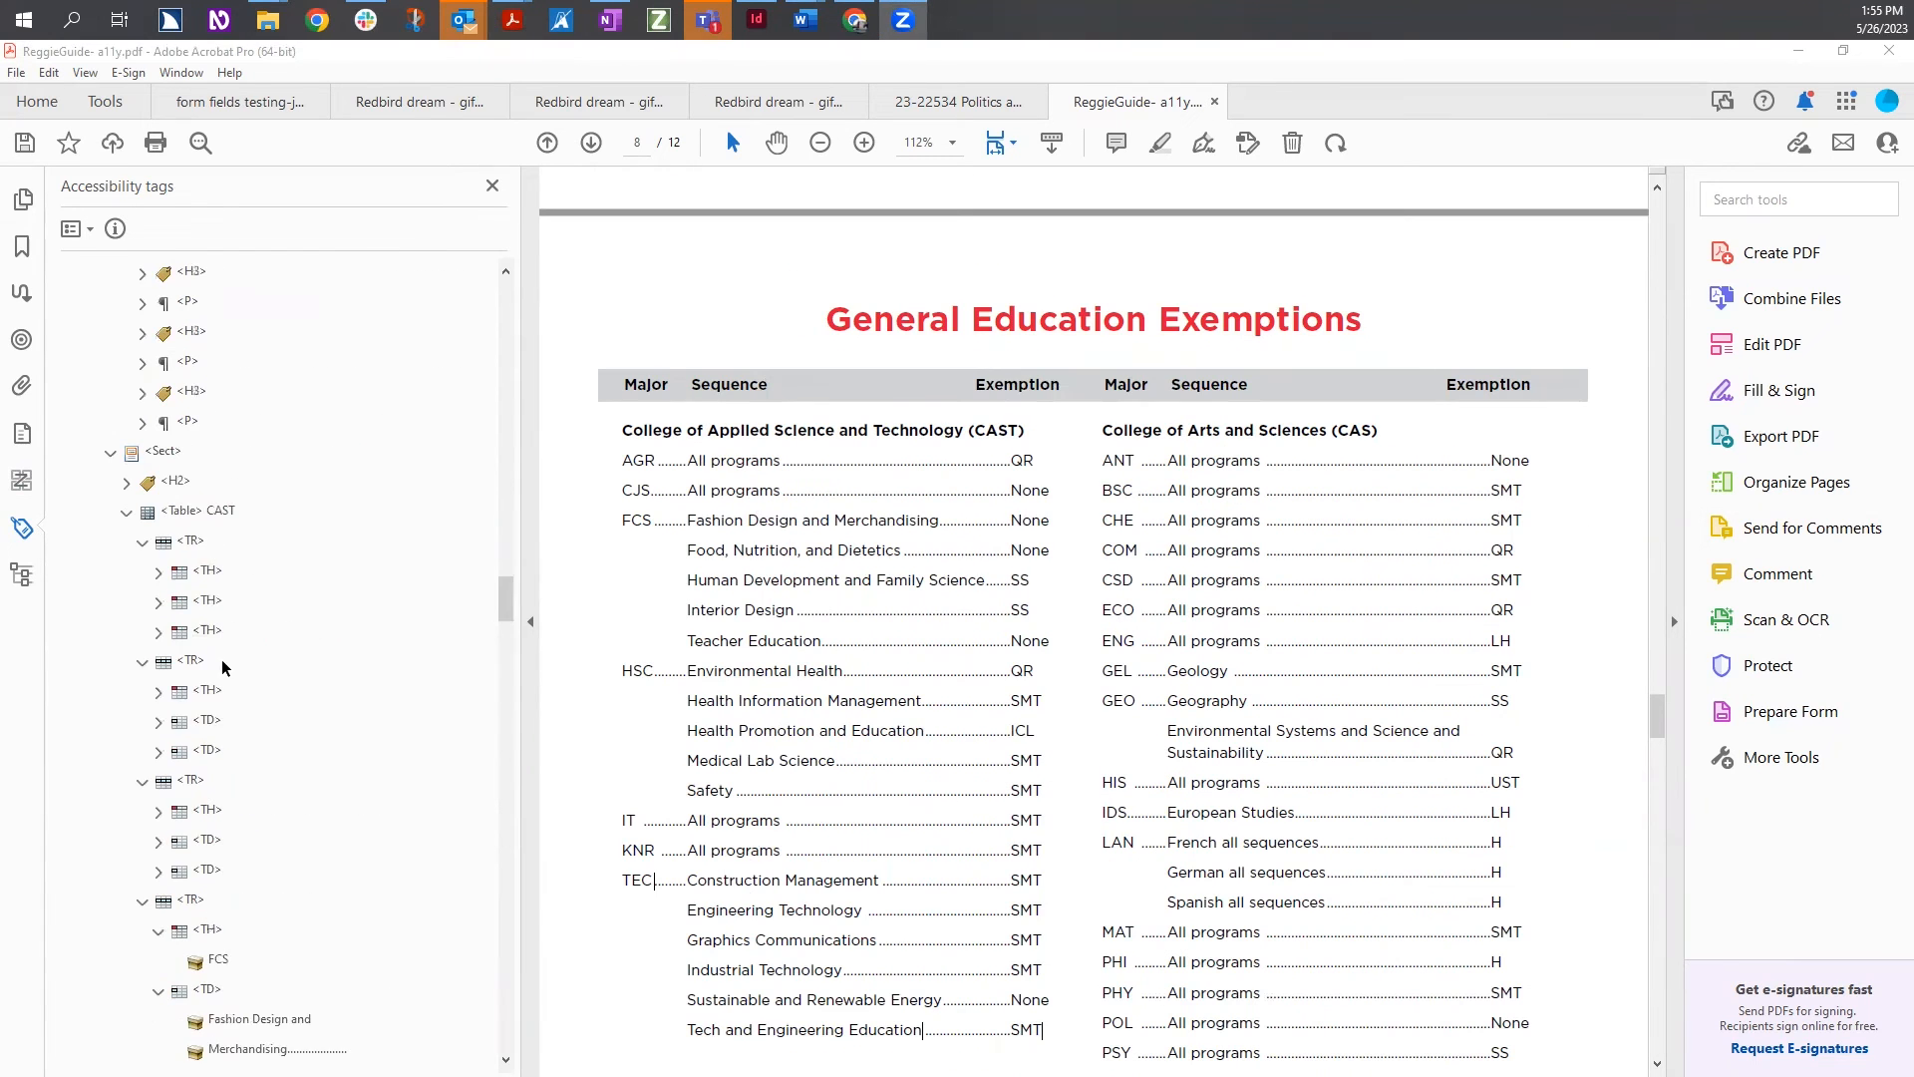
left_click(126, 512)
left_click(199, 511)
Add a new Heading Level 3 tag between the General Education Exemptions H2 and the CAST table
left_click_drag(621, 429, 1027, 429)
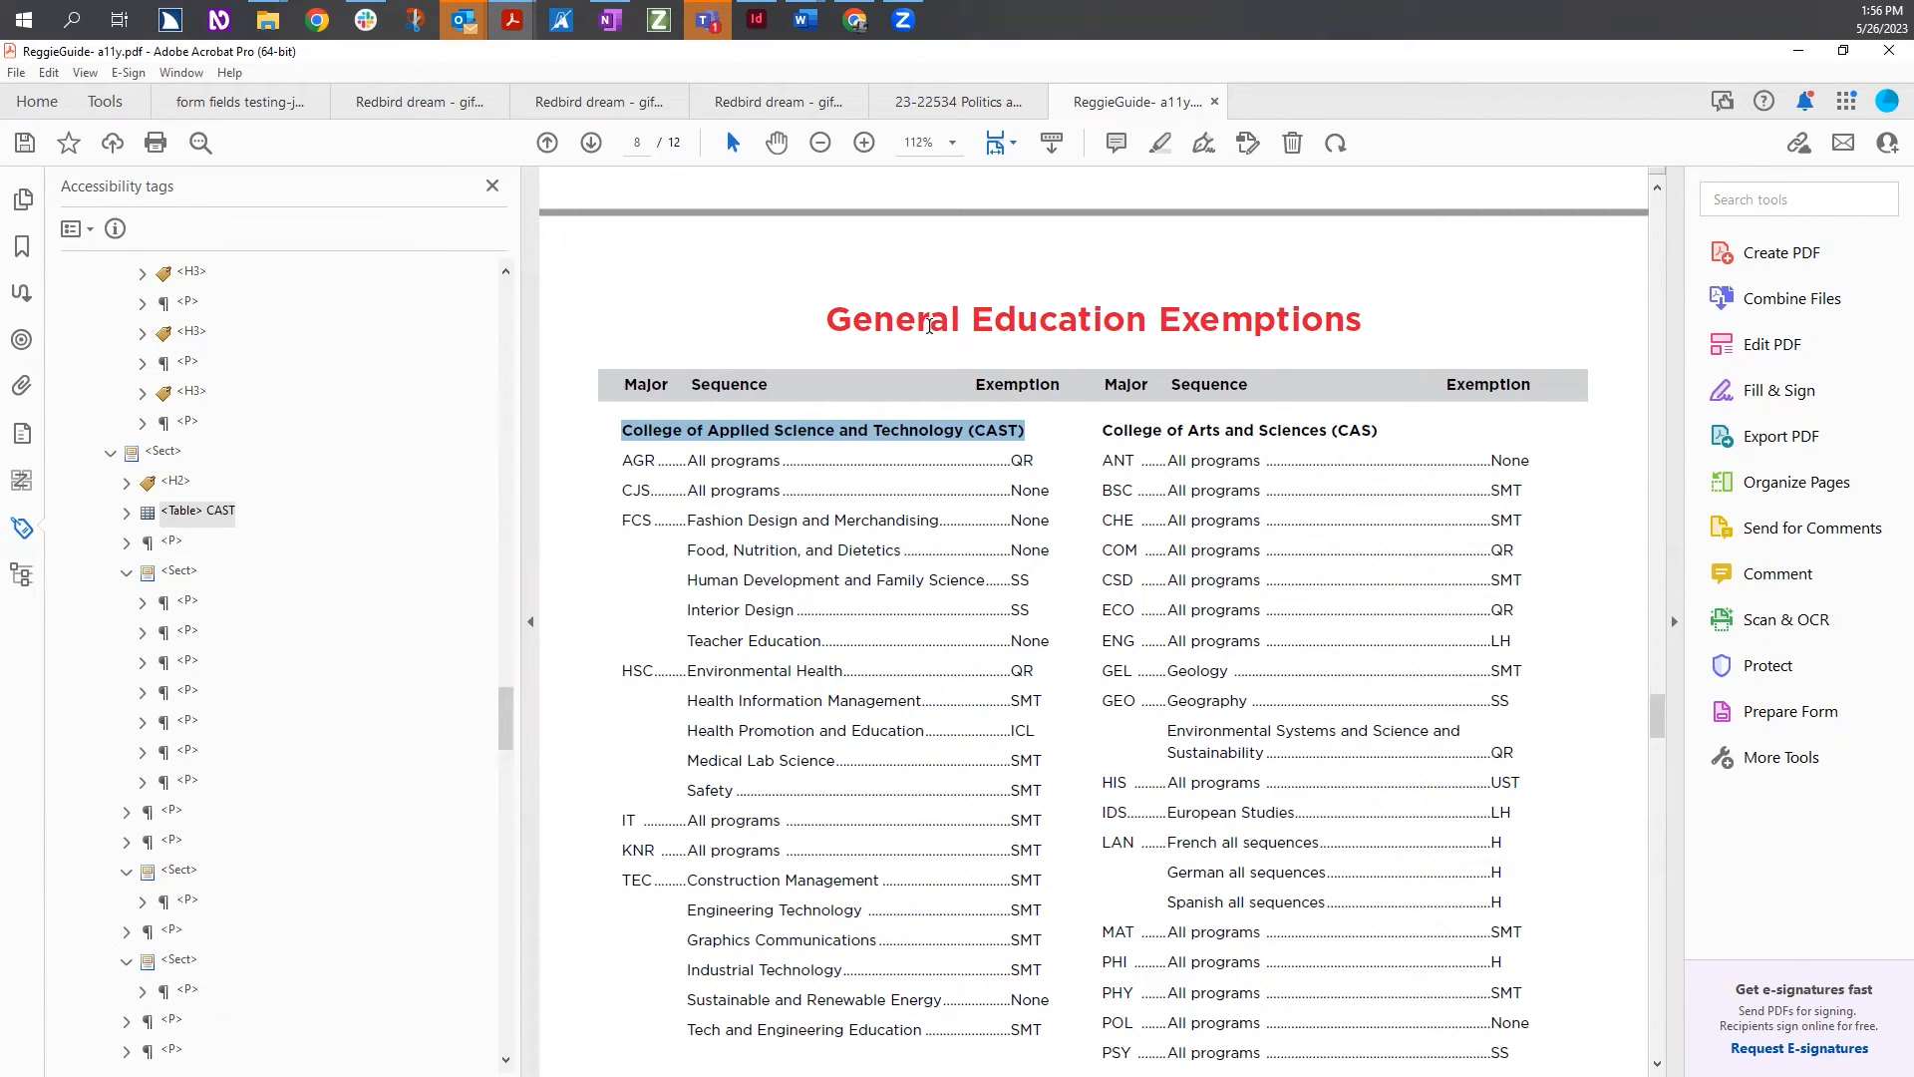
left_click_drag(830, 320, 1360, 319)
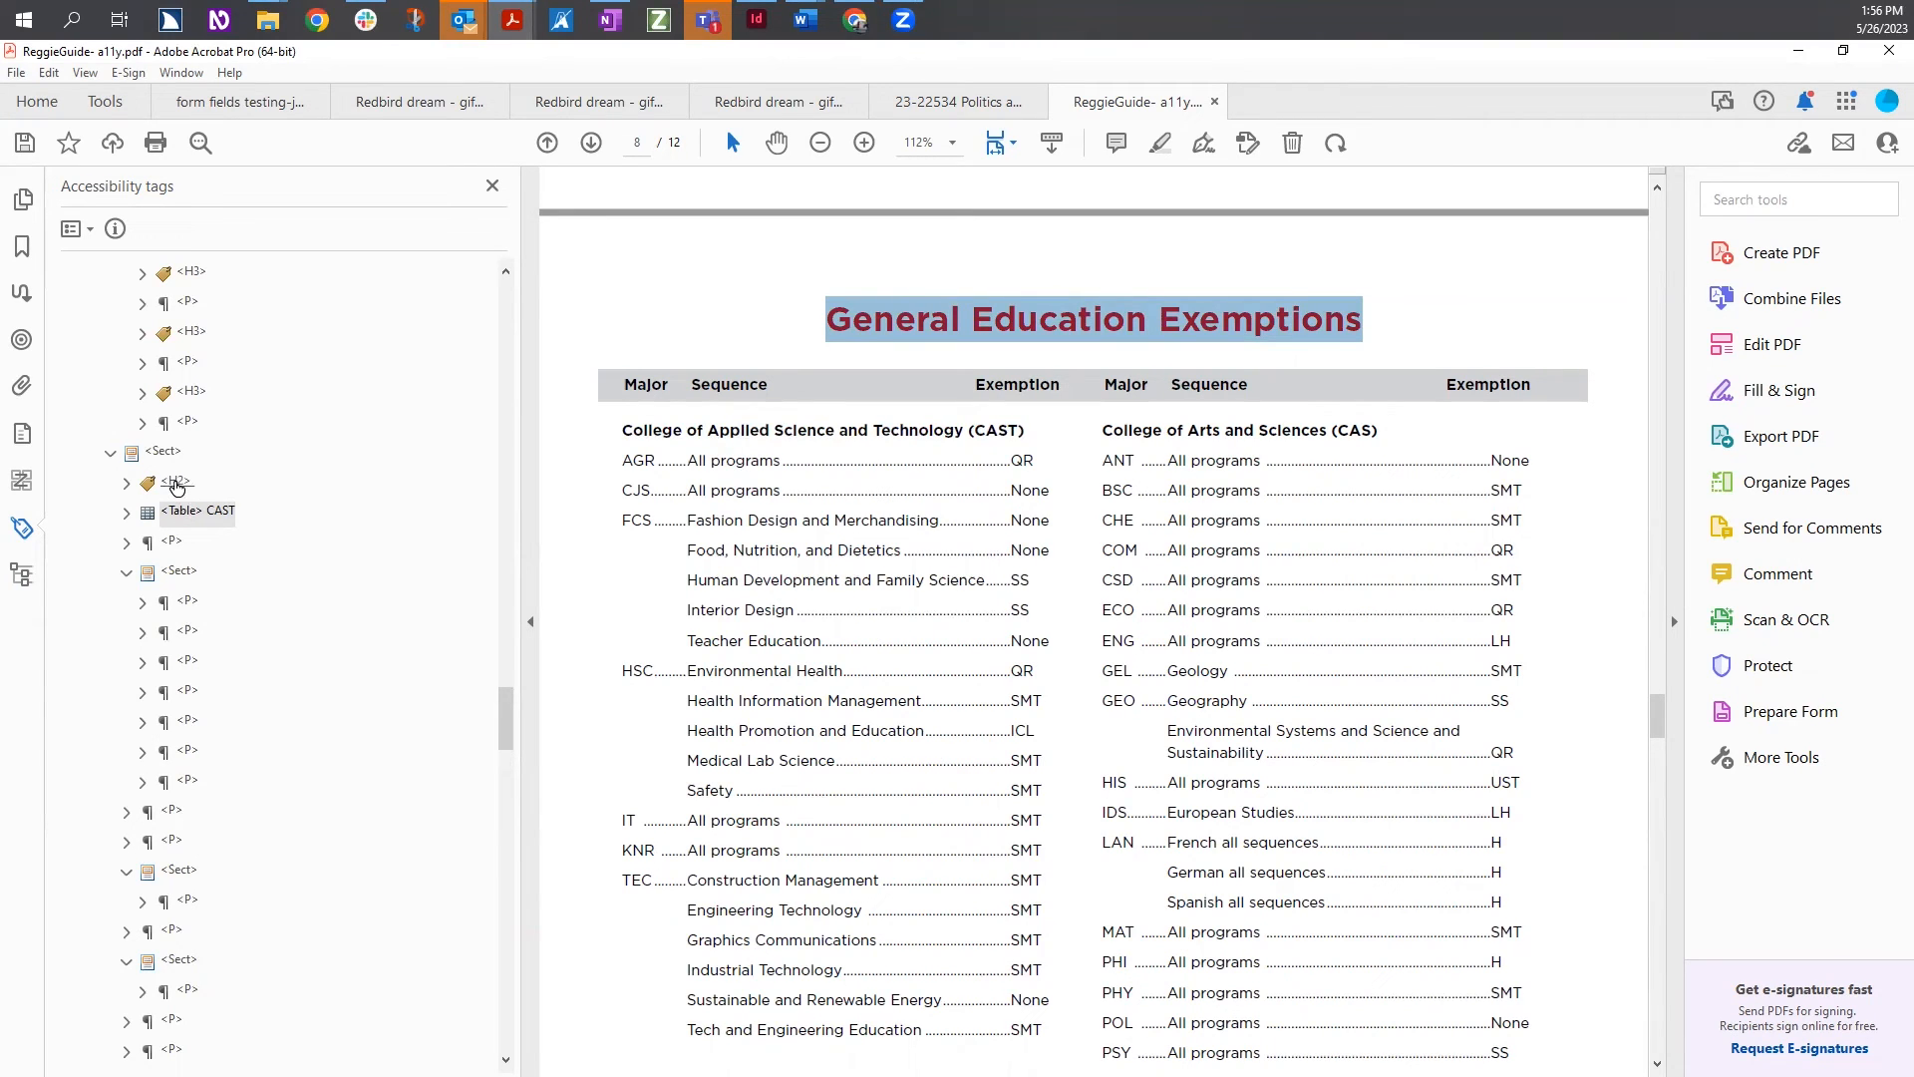
right_click(176, 485)
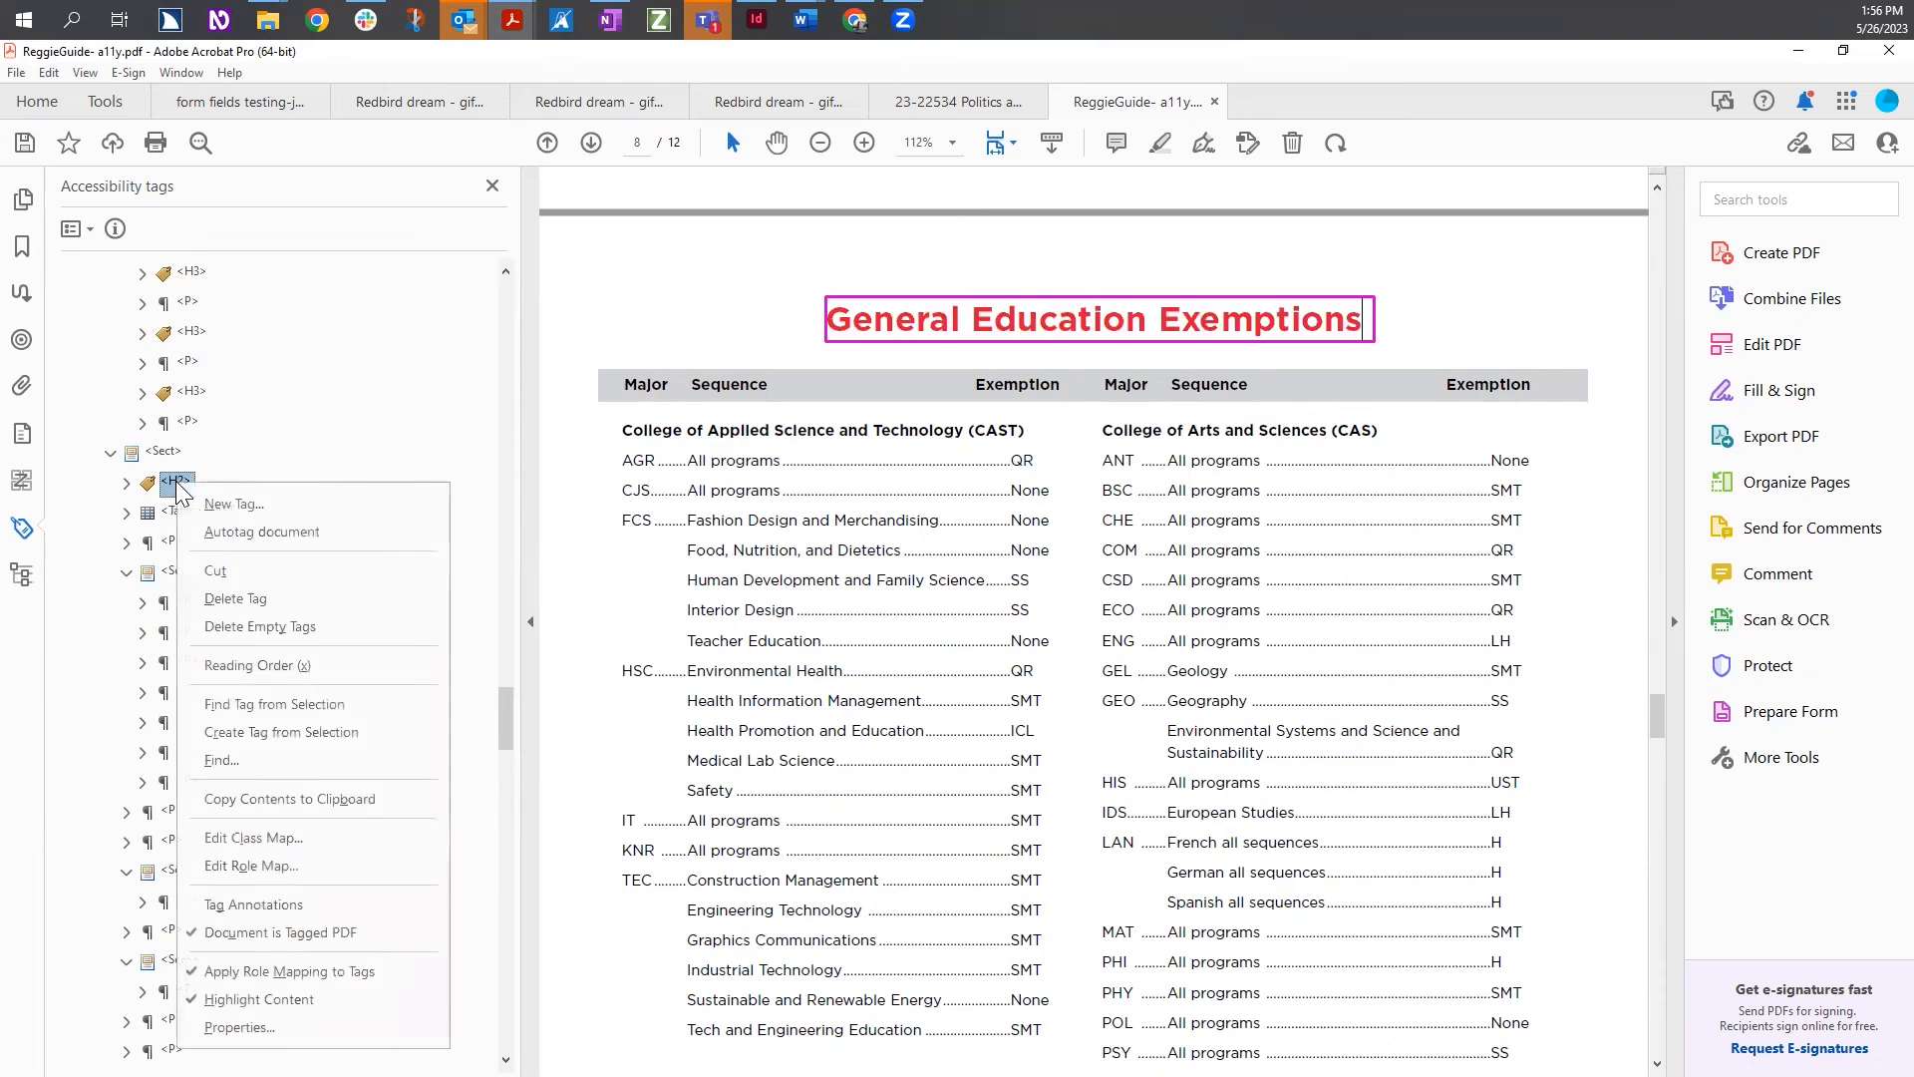
left_click(236, 505)
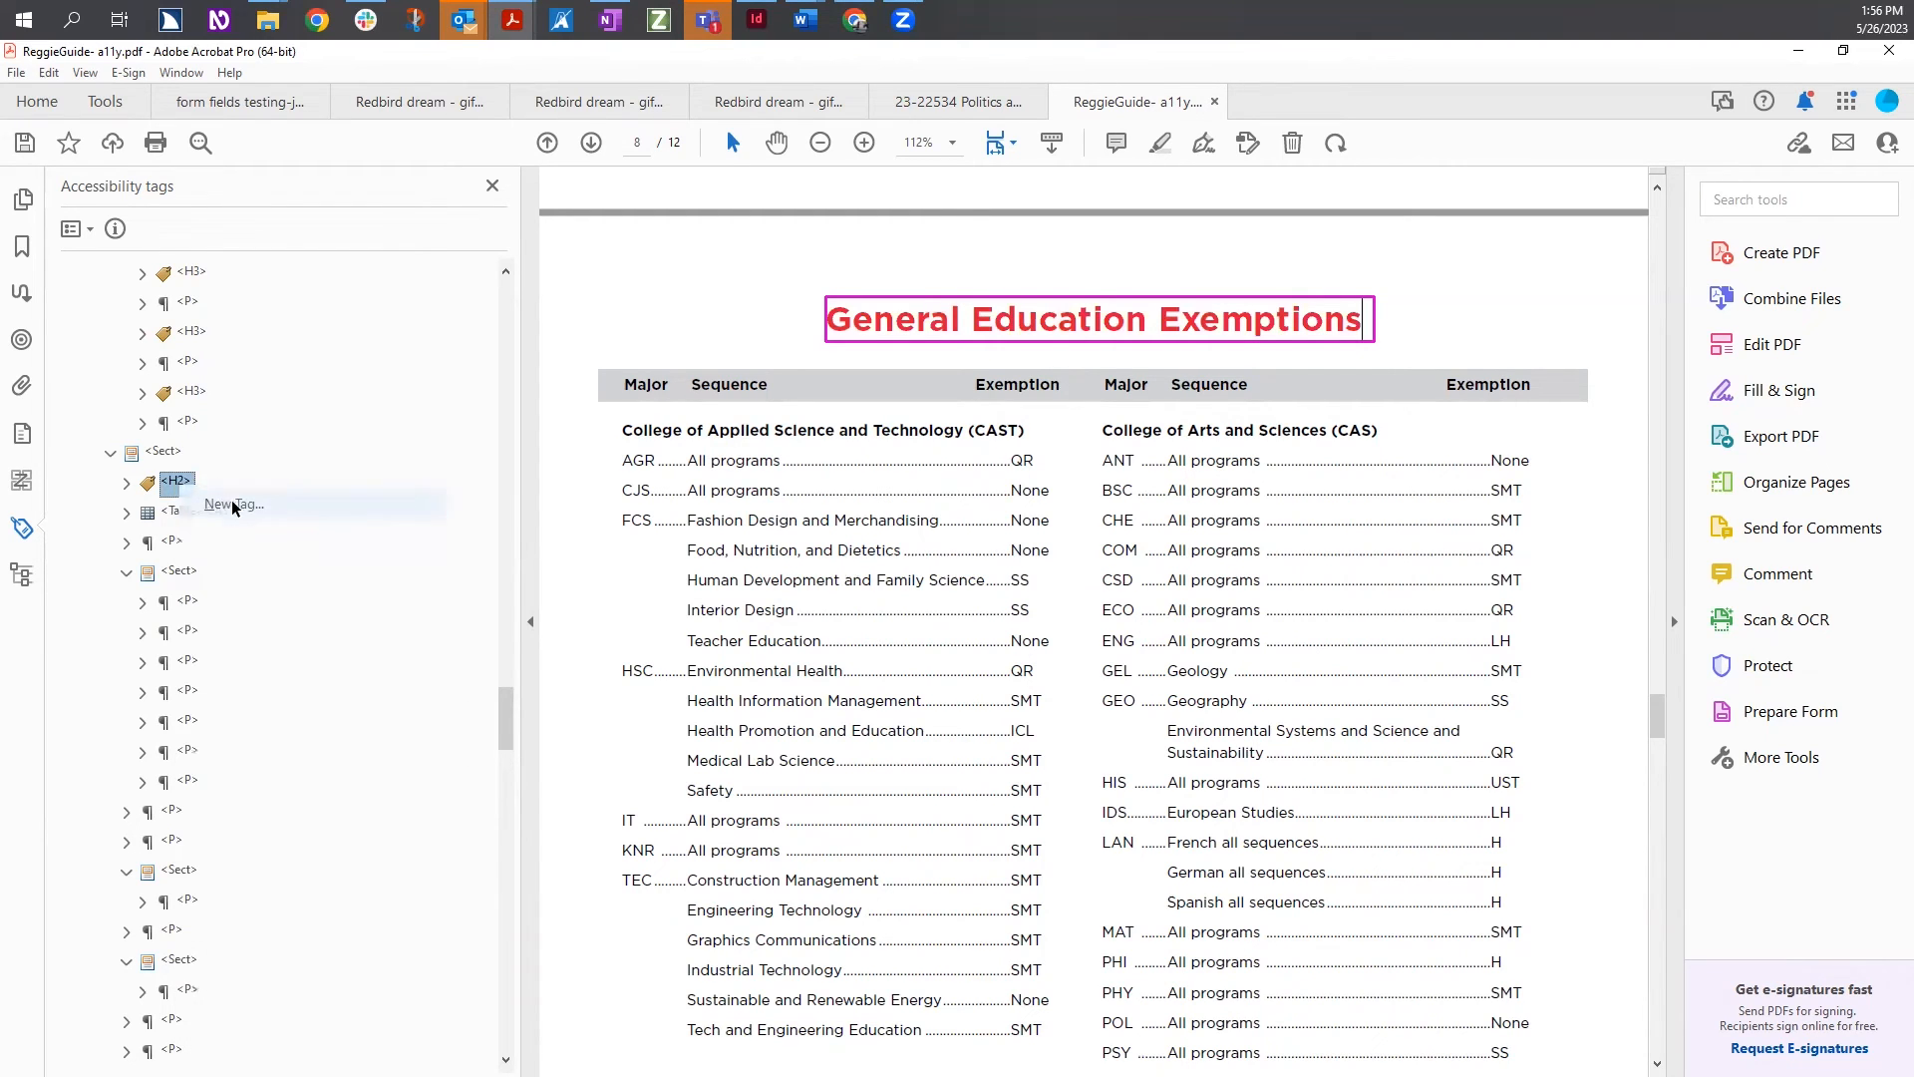
left_click(1051, 540)
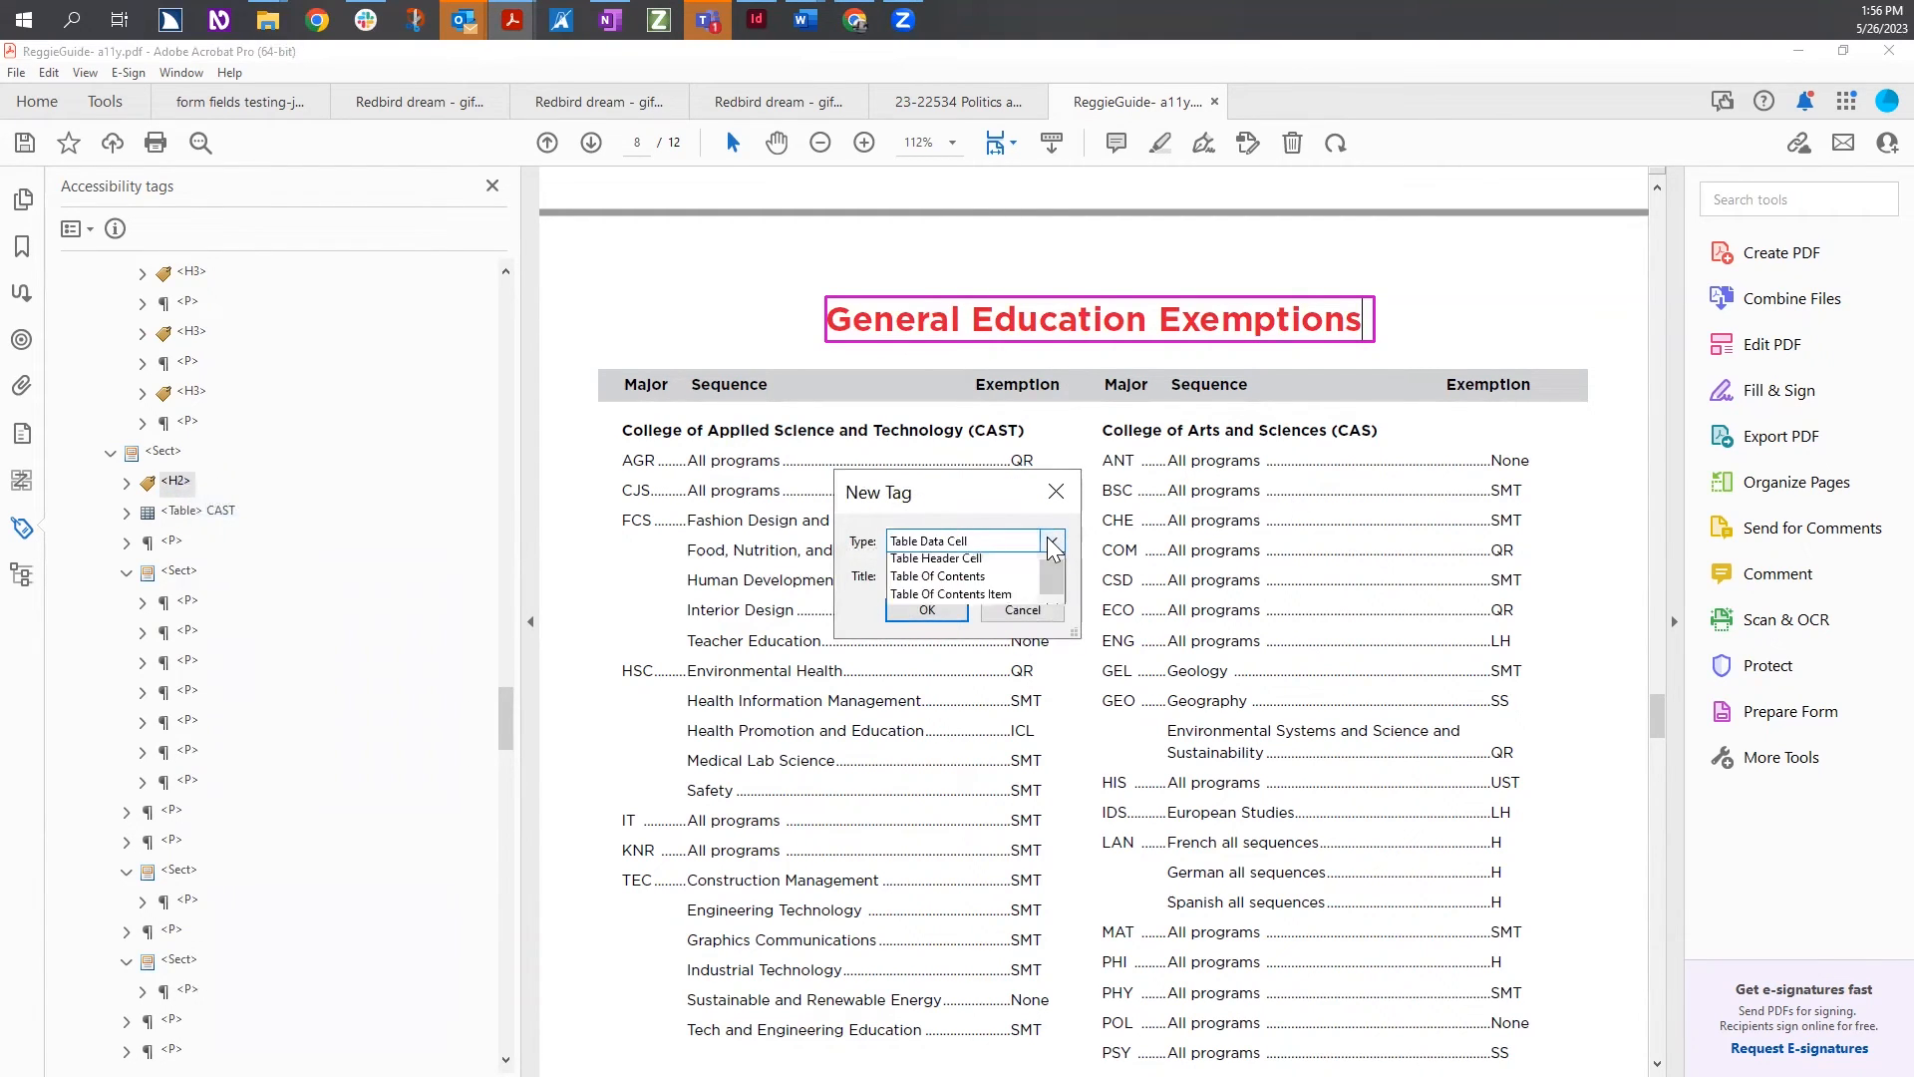
scroll(1002, 626, "up", 4)
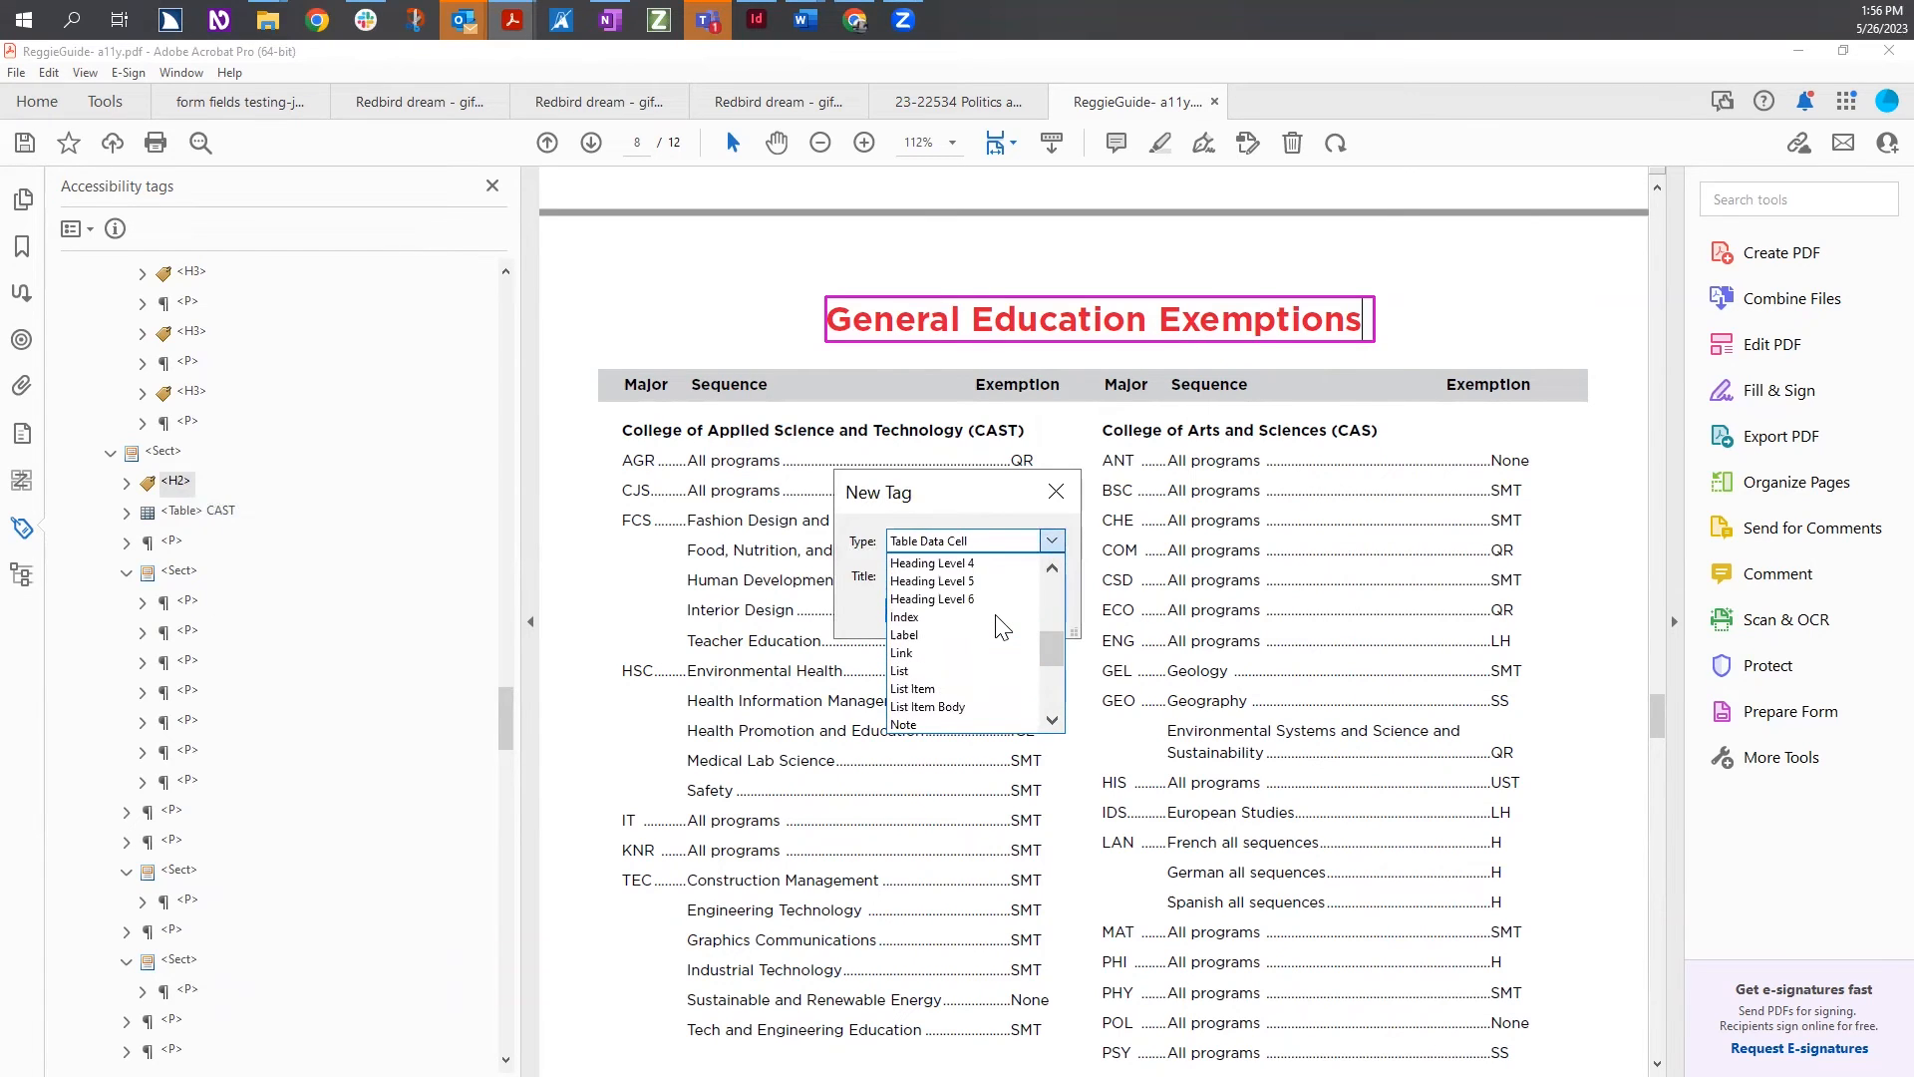
left_click(986, 599)
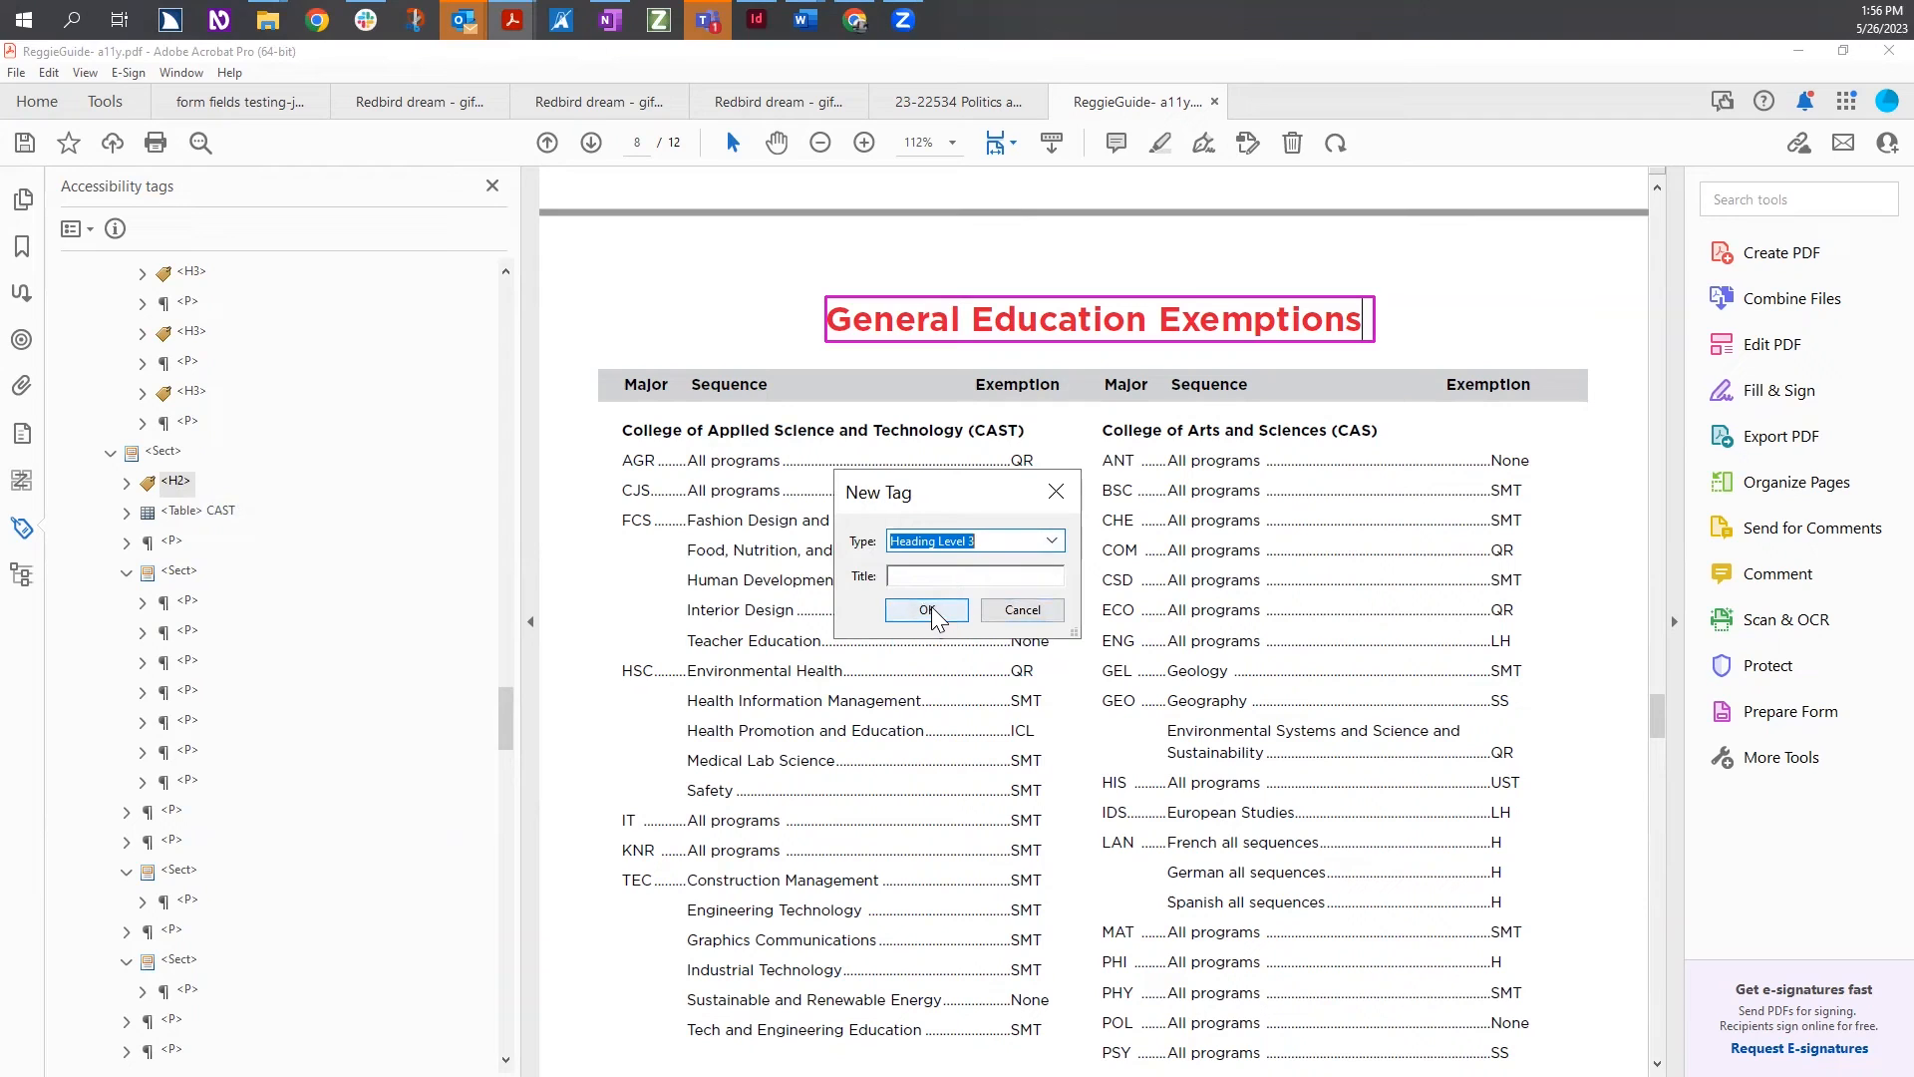
left_click(927, 610)
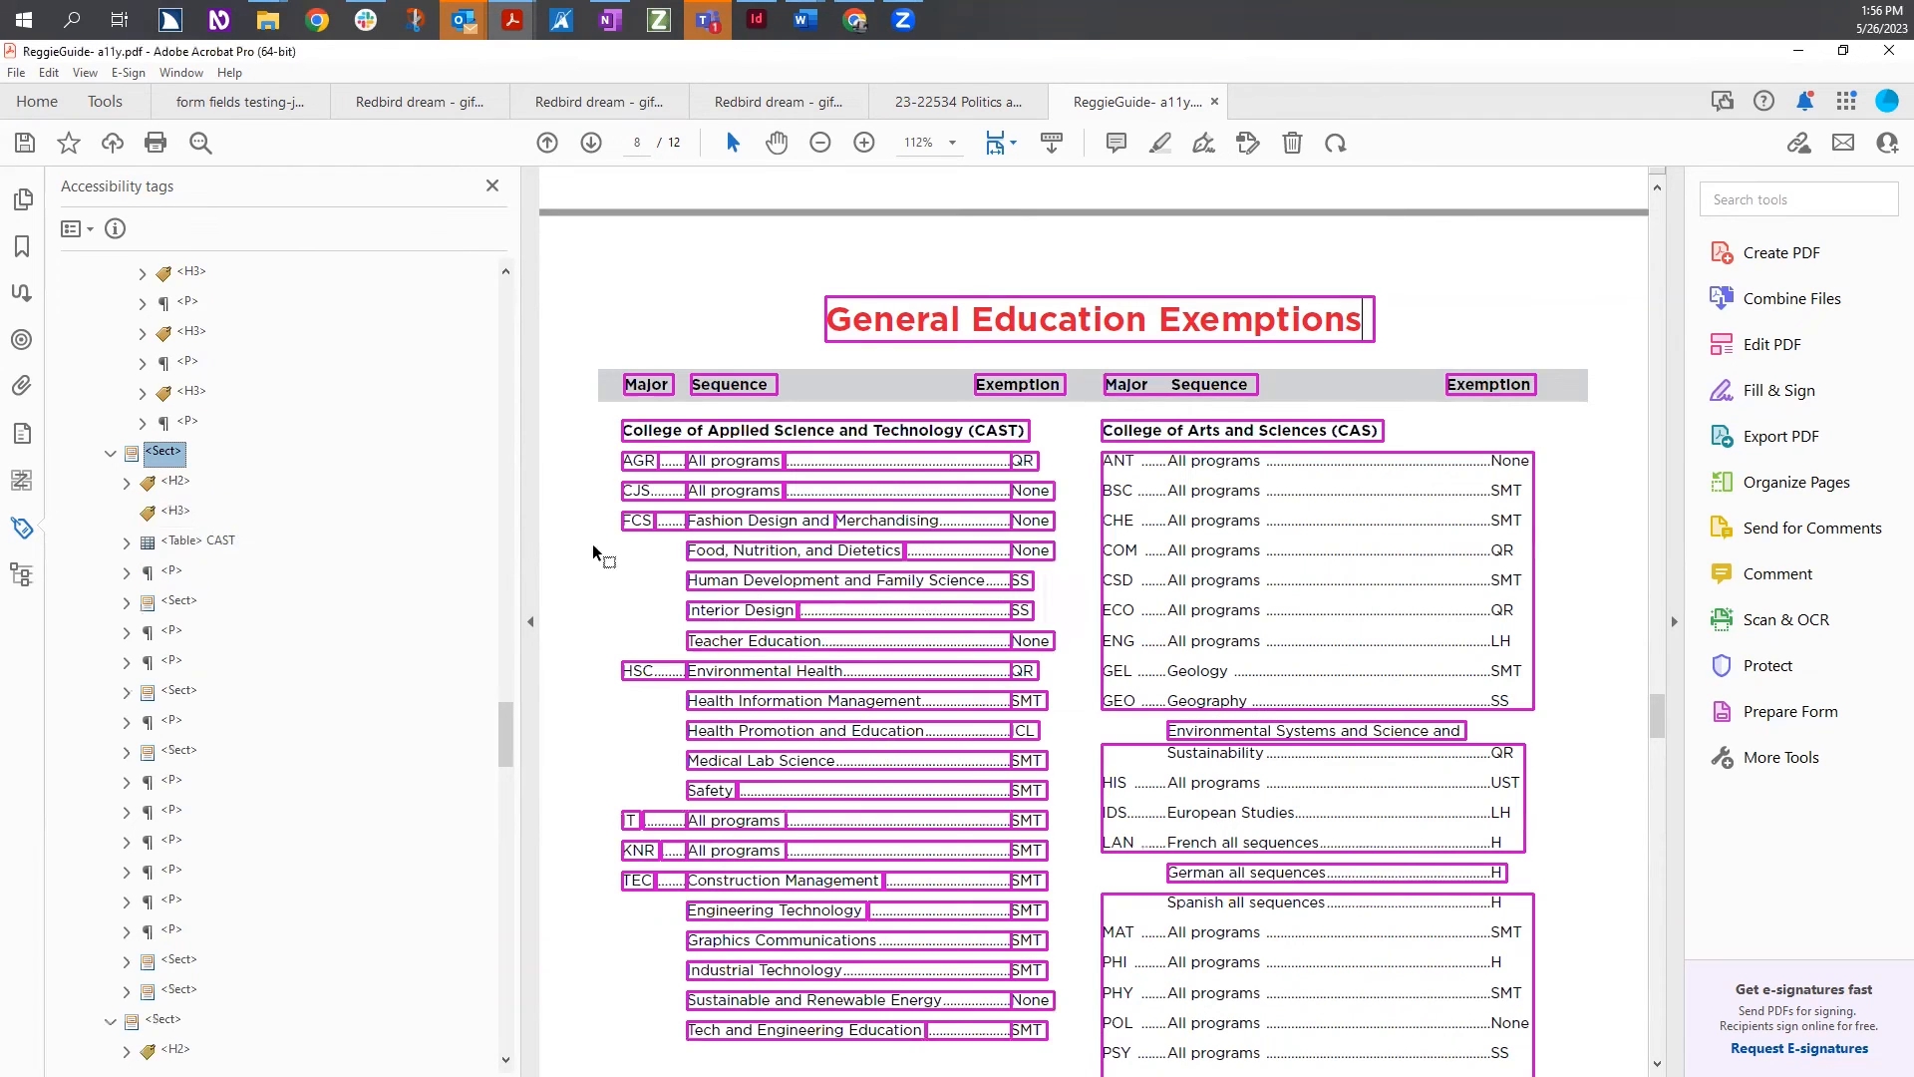
Tag the College of Applied Science and Technology (CAST) line on the page as the content of the empty H3
left_click(174, 513)
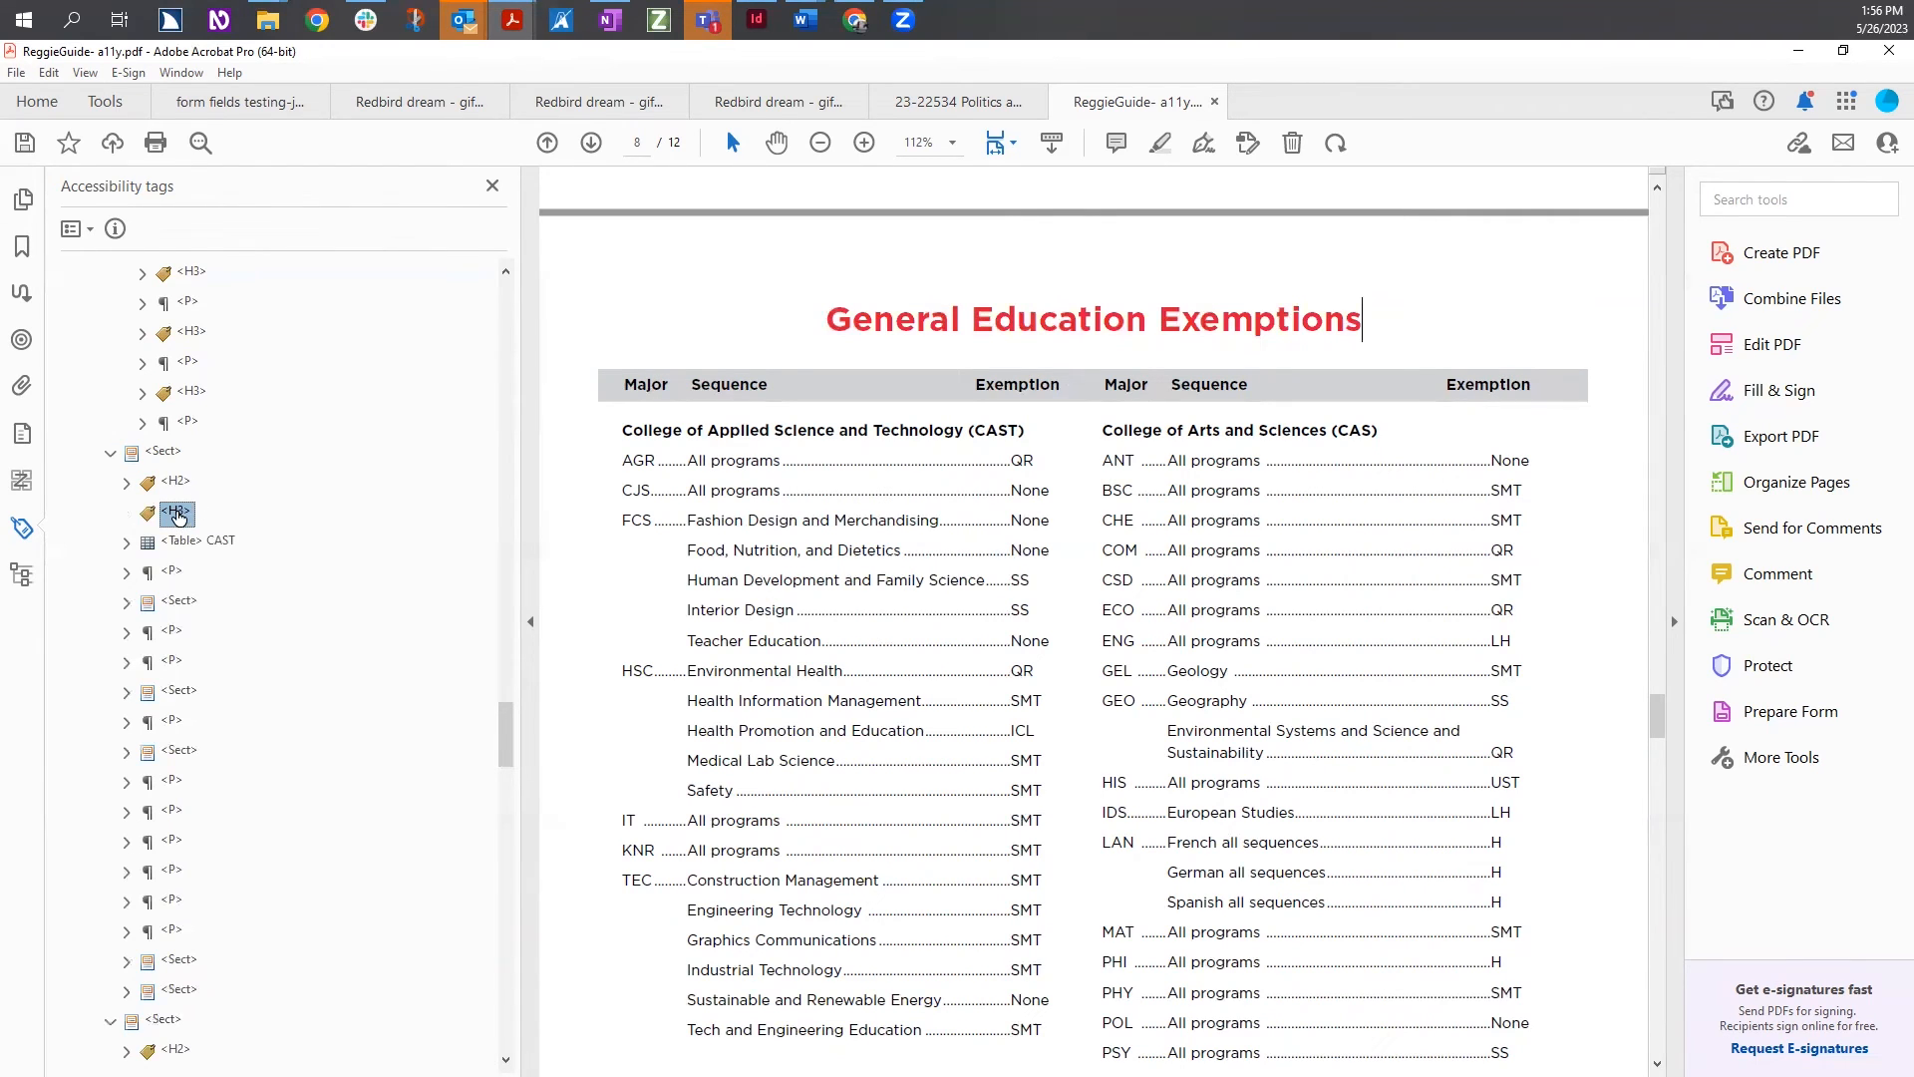
left_click_drag(1025, 430, 620, 430)
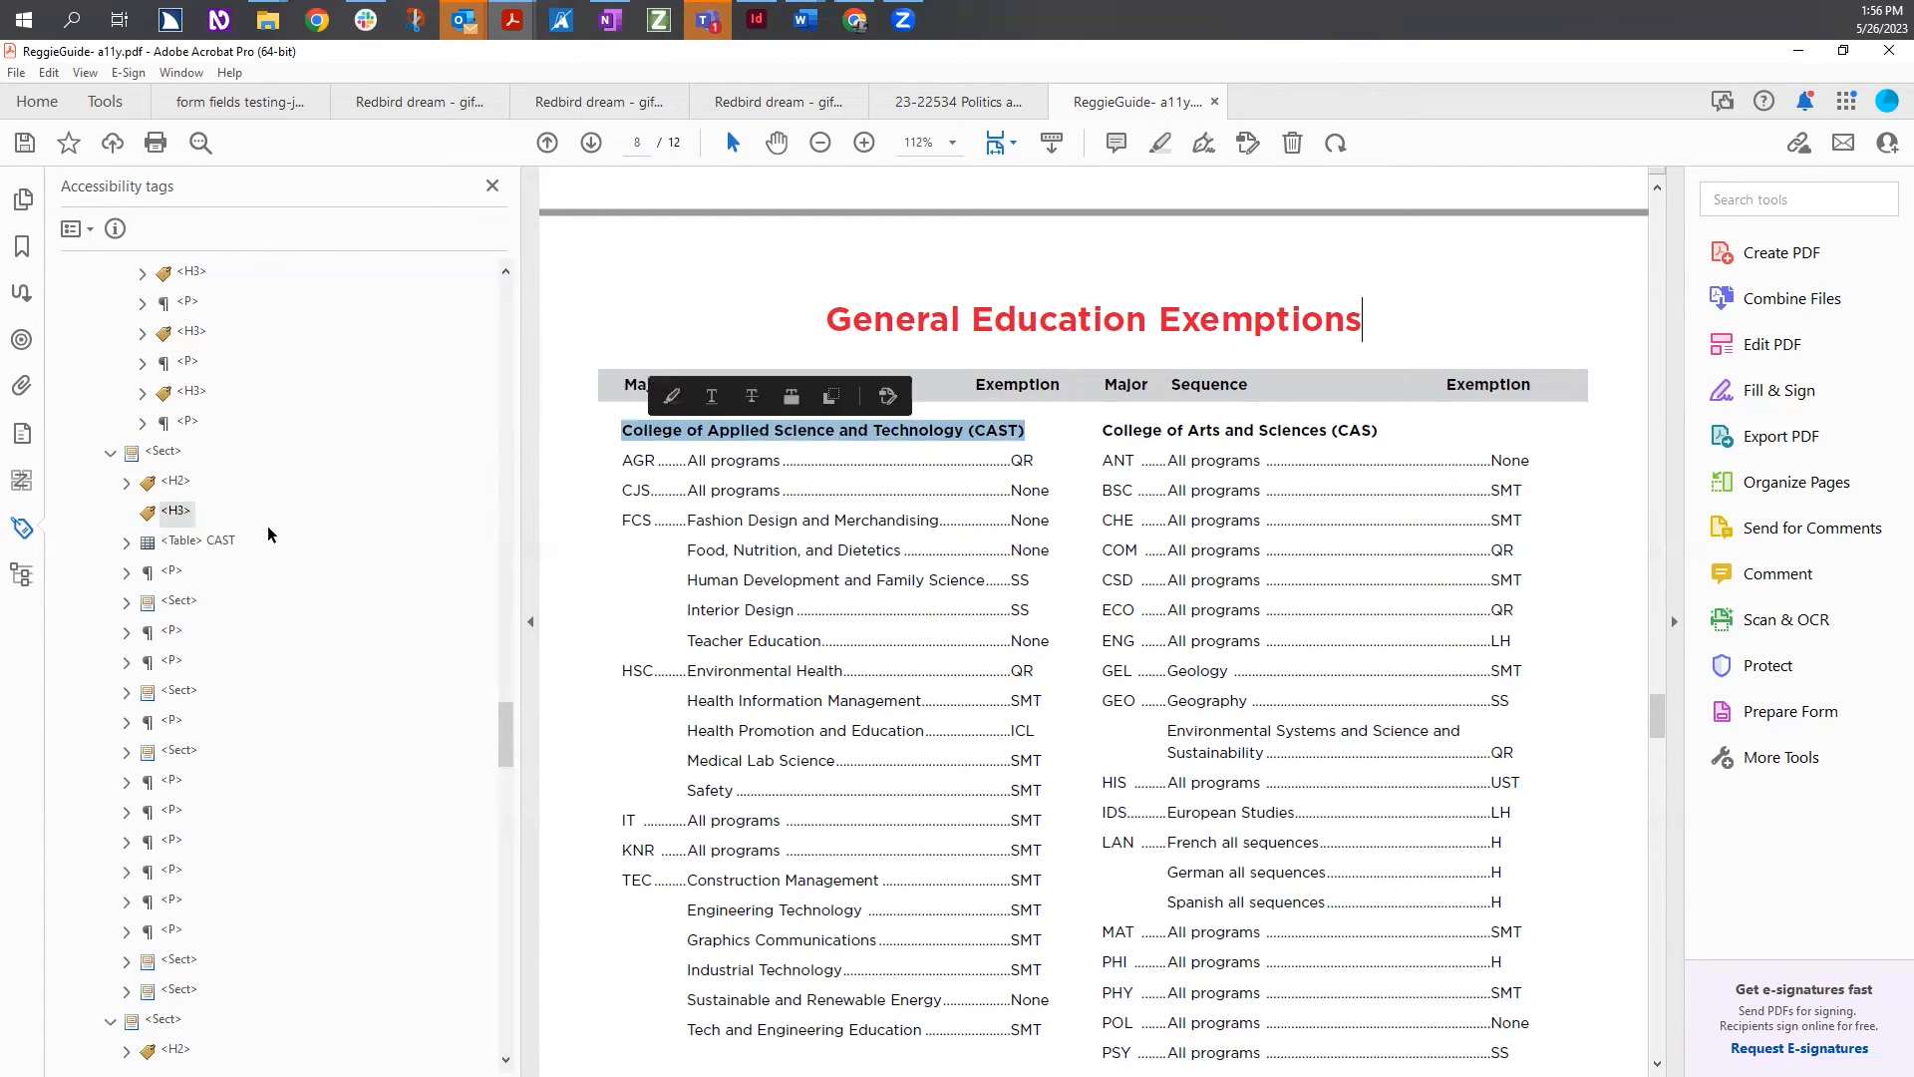
right_click(177, 513)
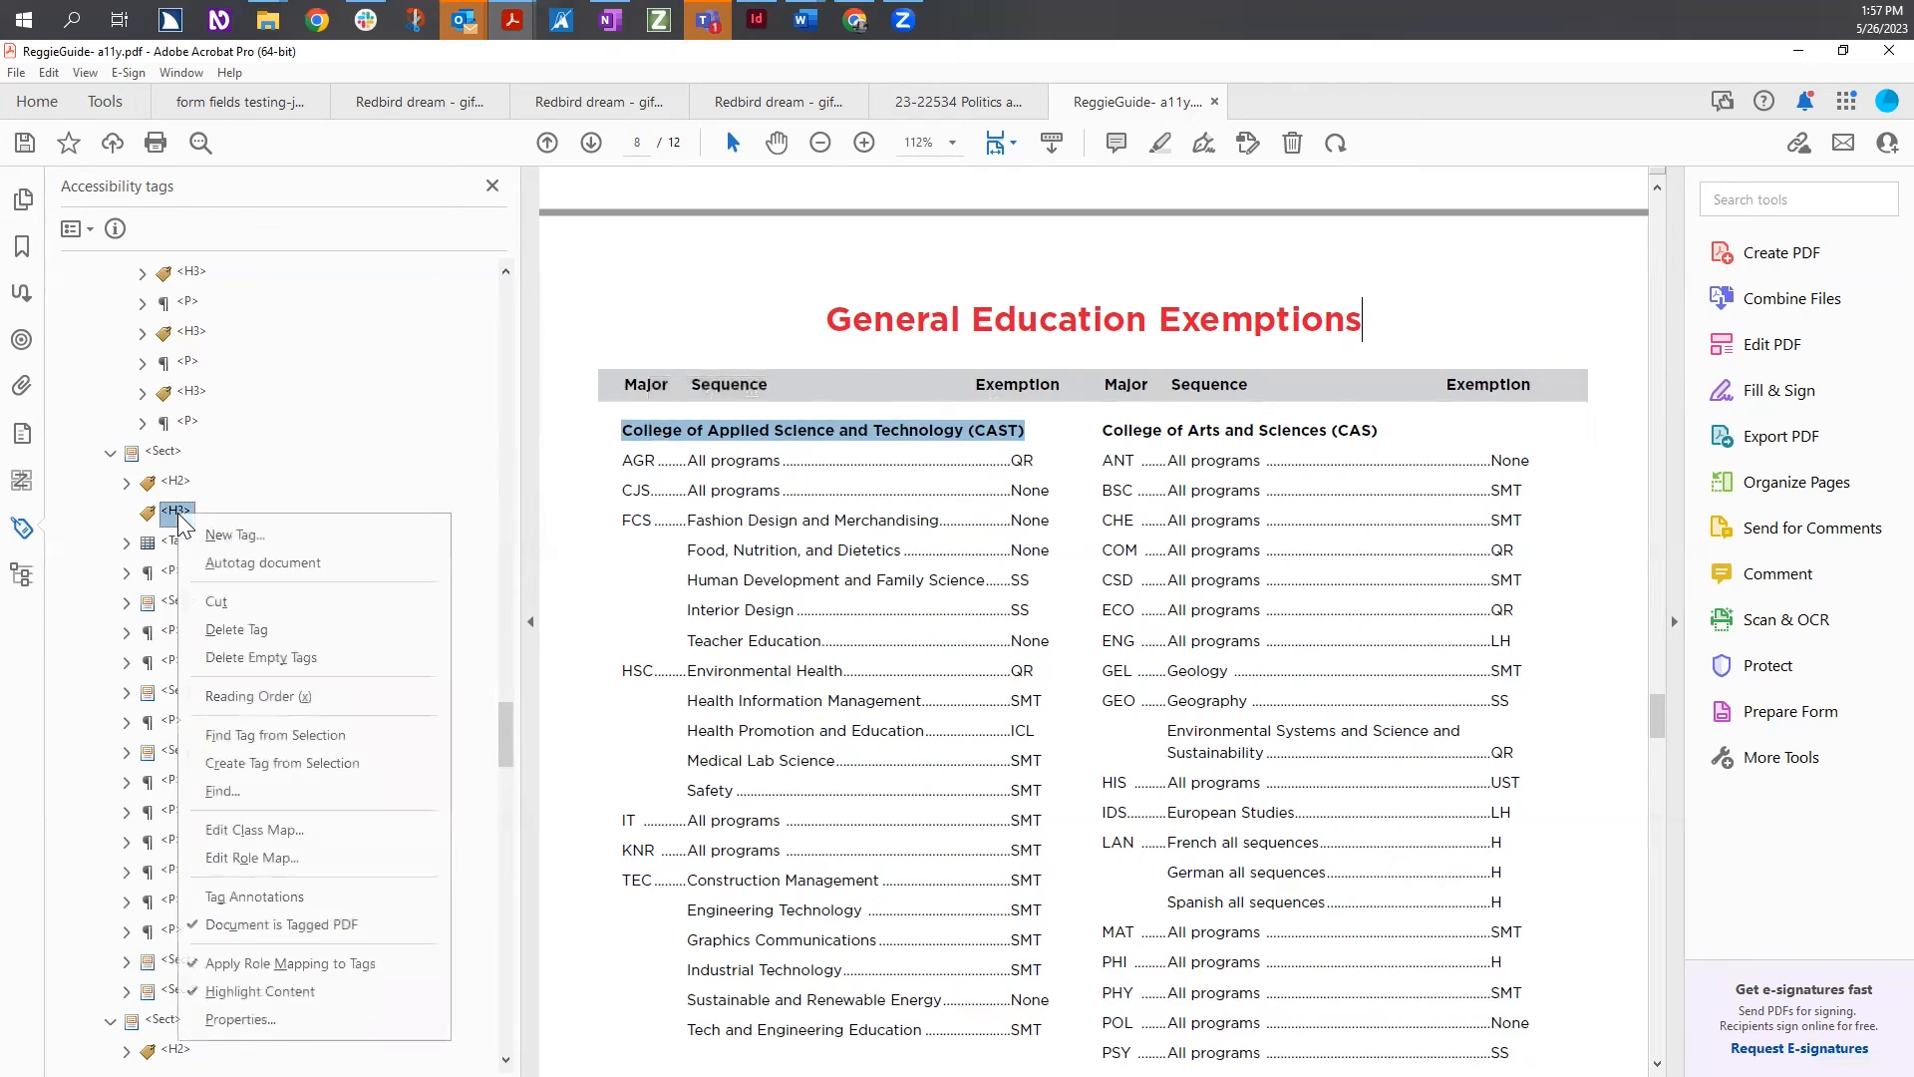
left_click(299, 762)
Go through the H2, H3 and CAST table tags in order to check which page content each one covers
left_click(126, 512)
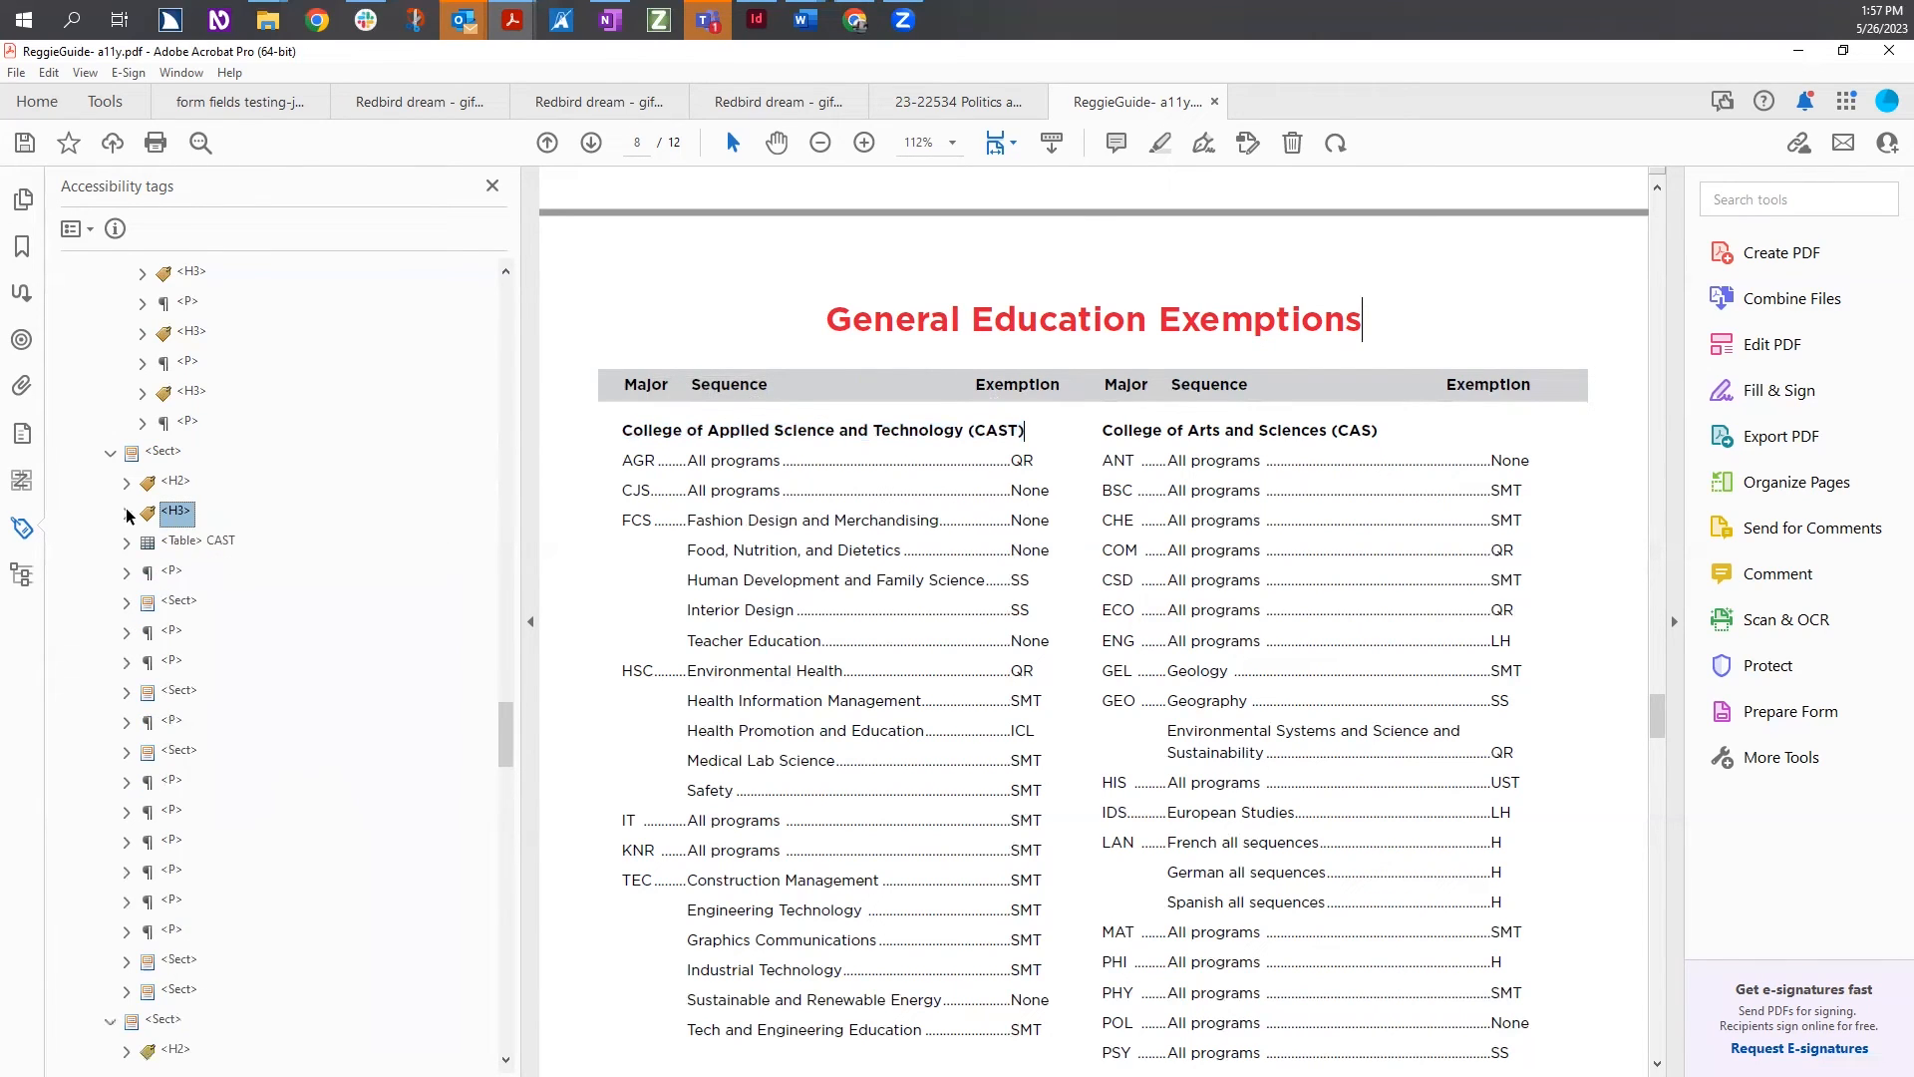
left_click(177, 482)
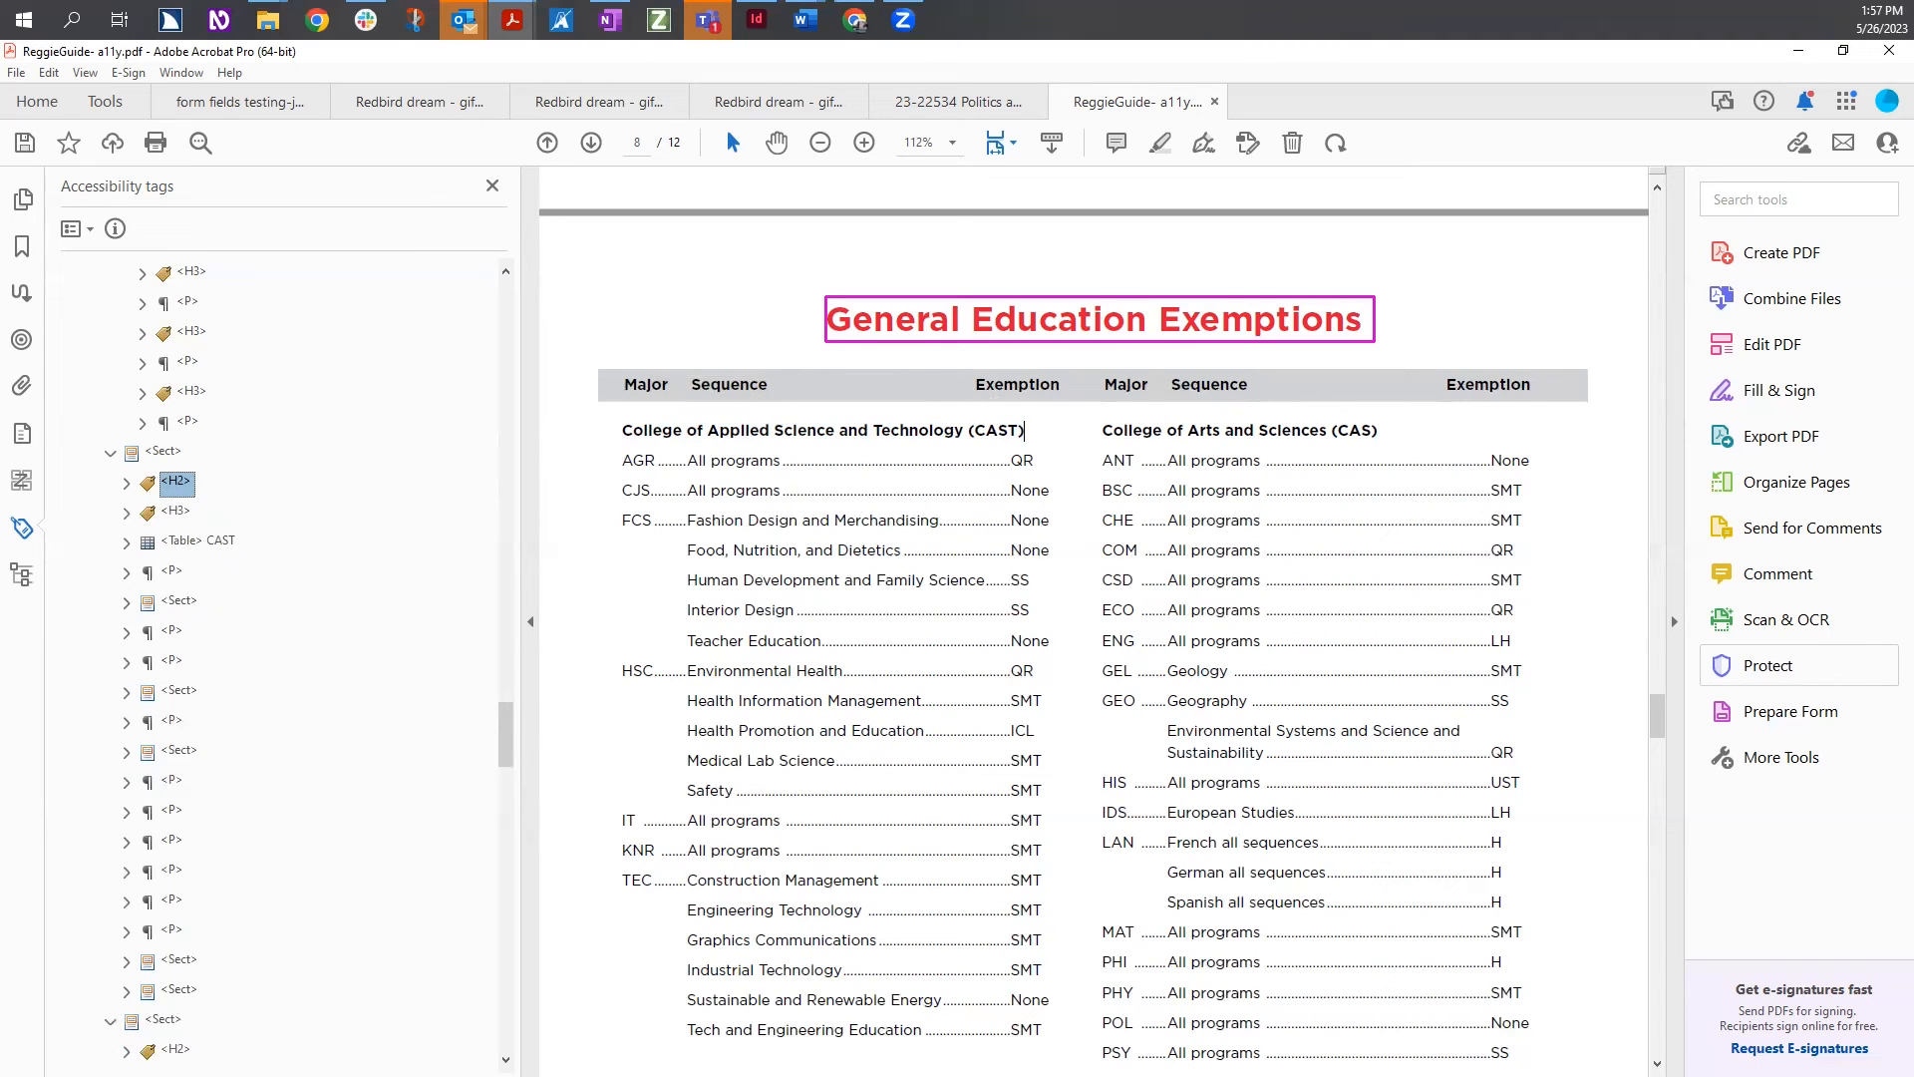
key("Down")
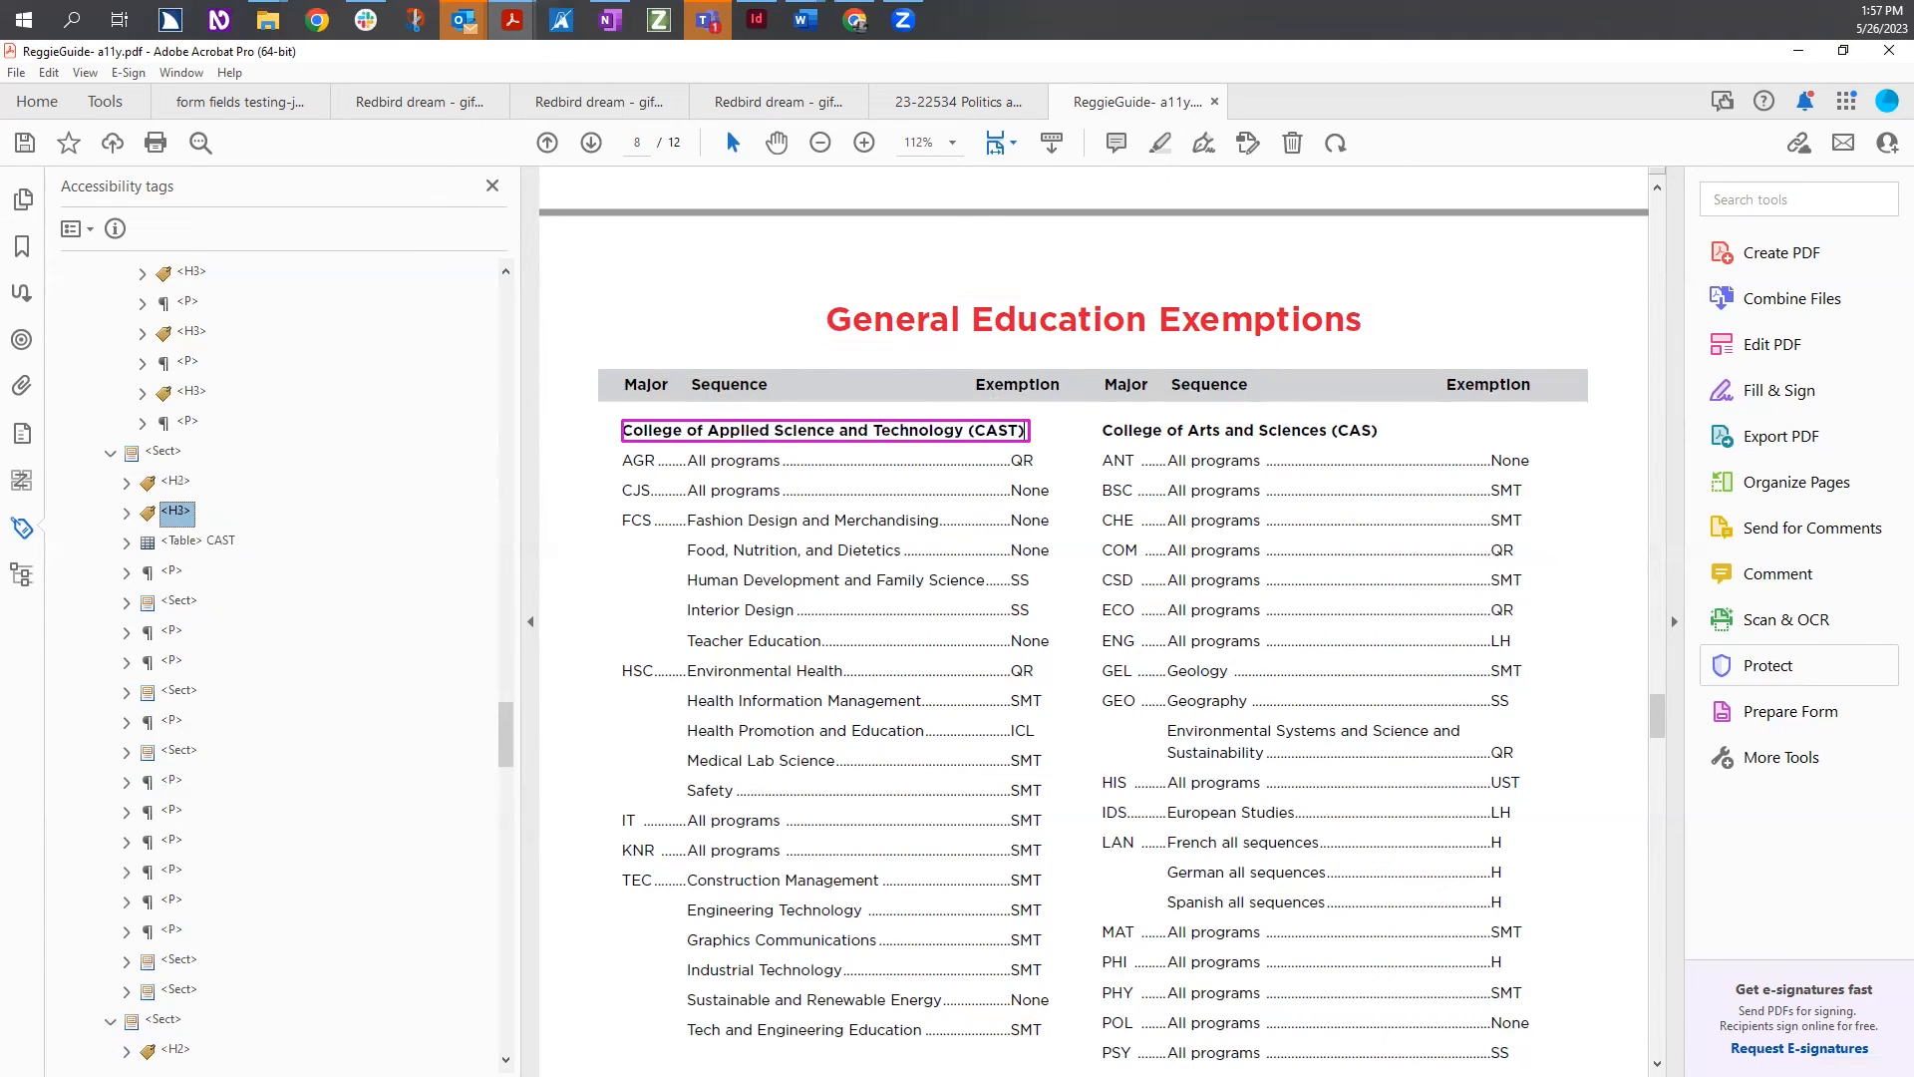
key("Down")
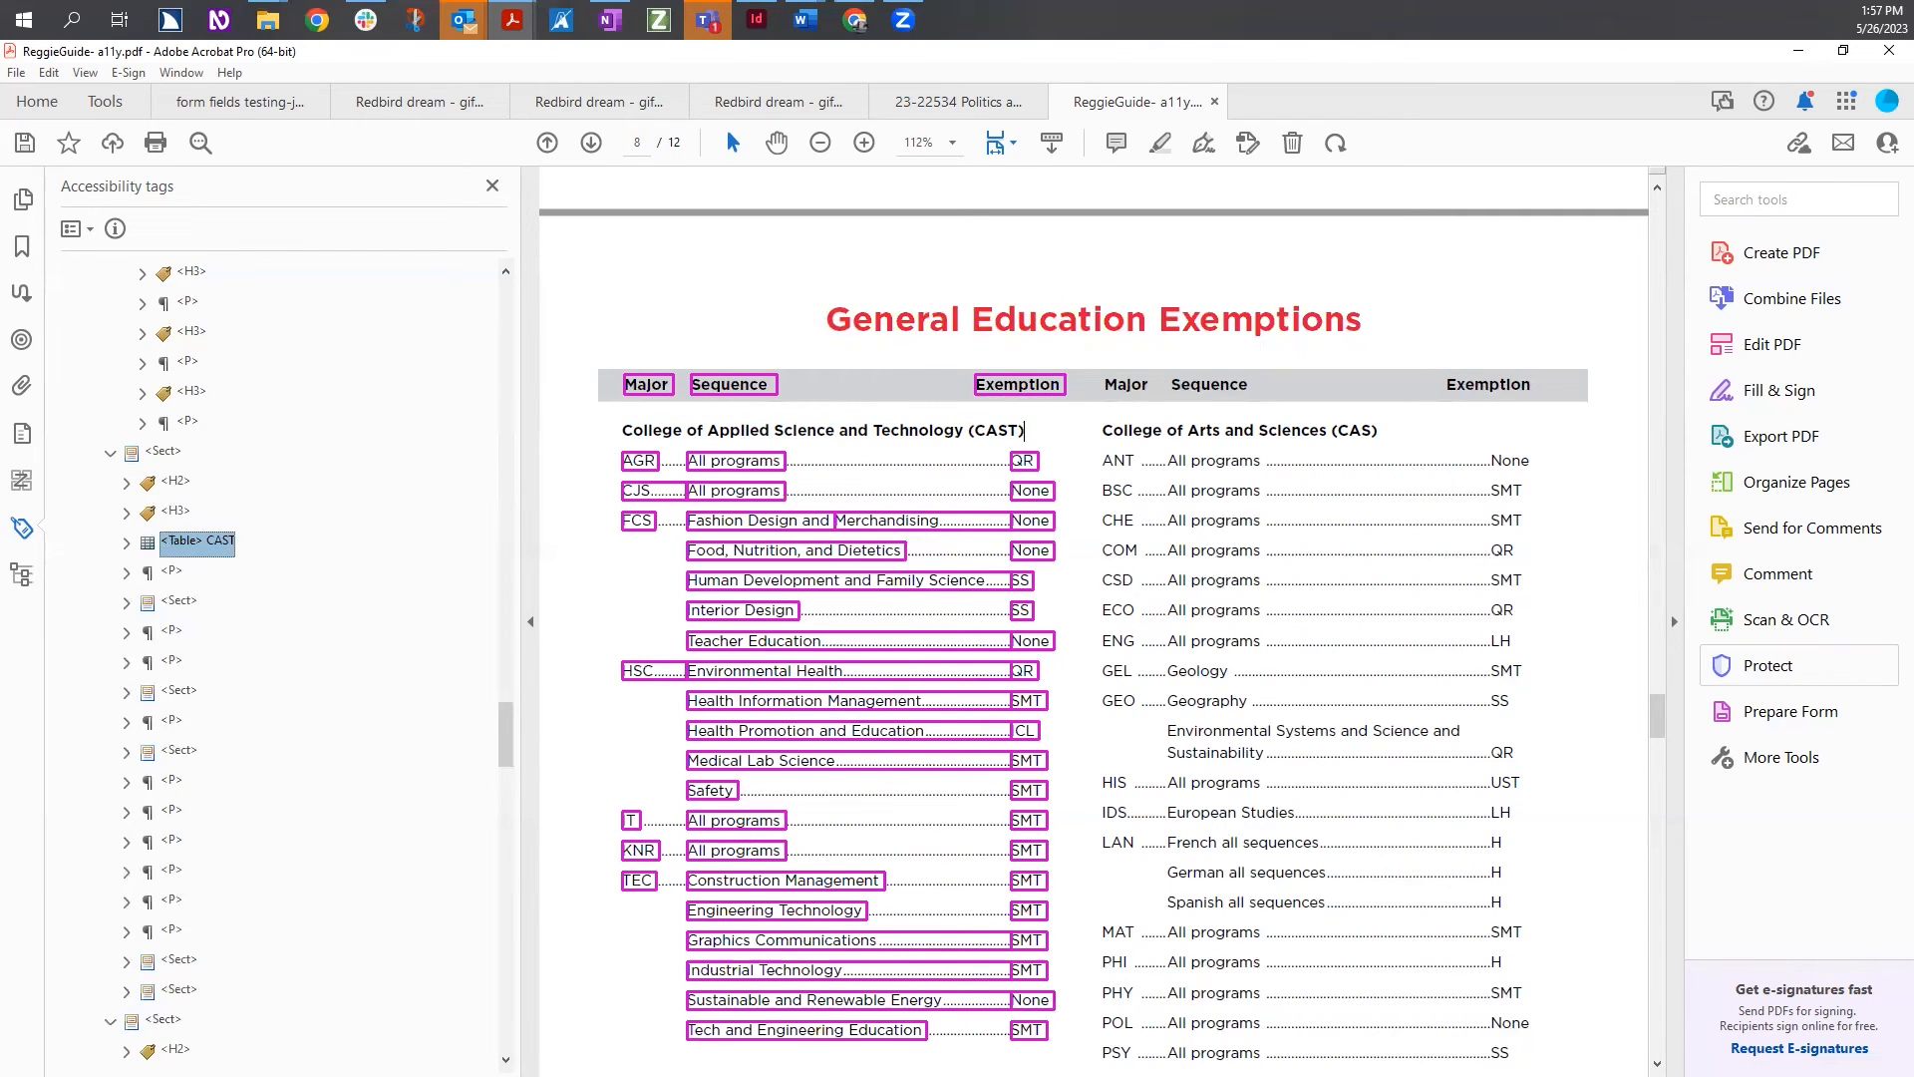
scroll(930, 656, "down", 10)
scroll(929, 656, "up", 7)
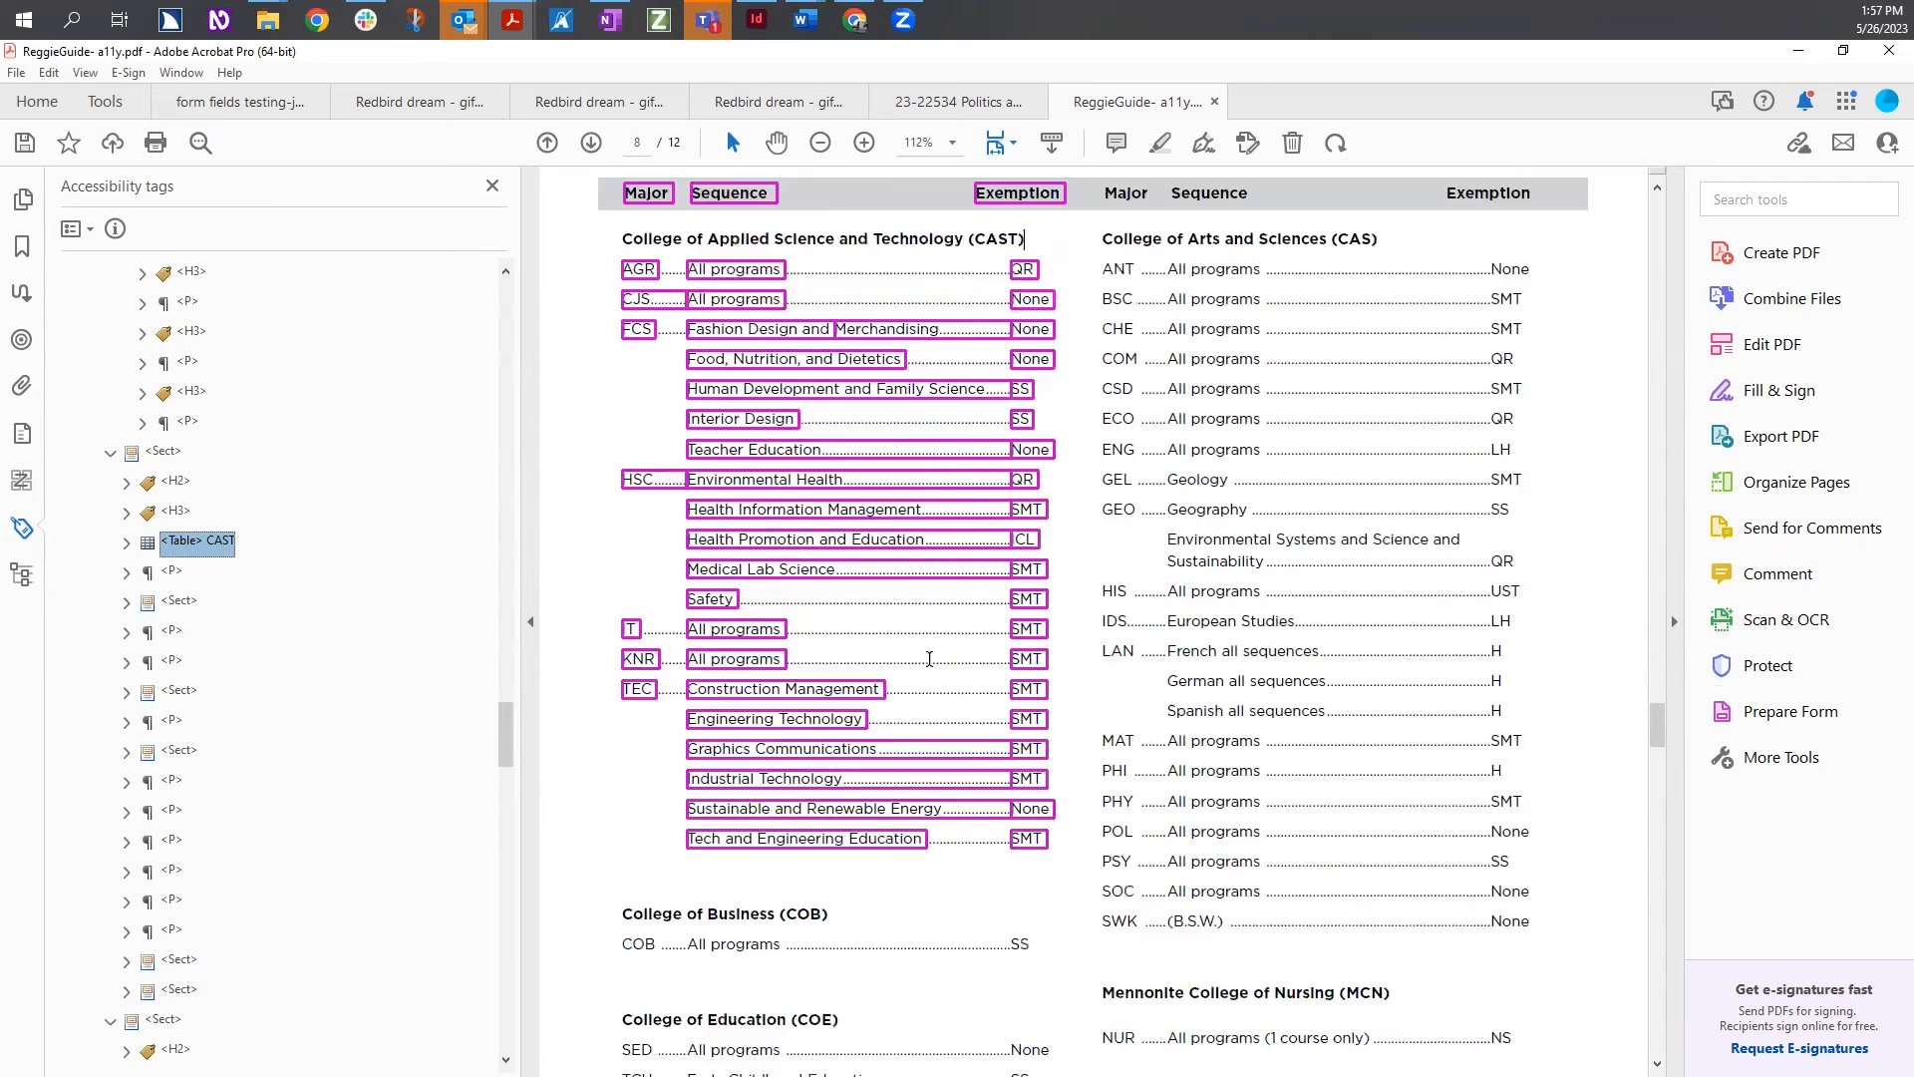
scroll(929, 659, "up", 2)
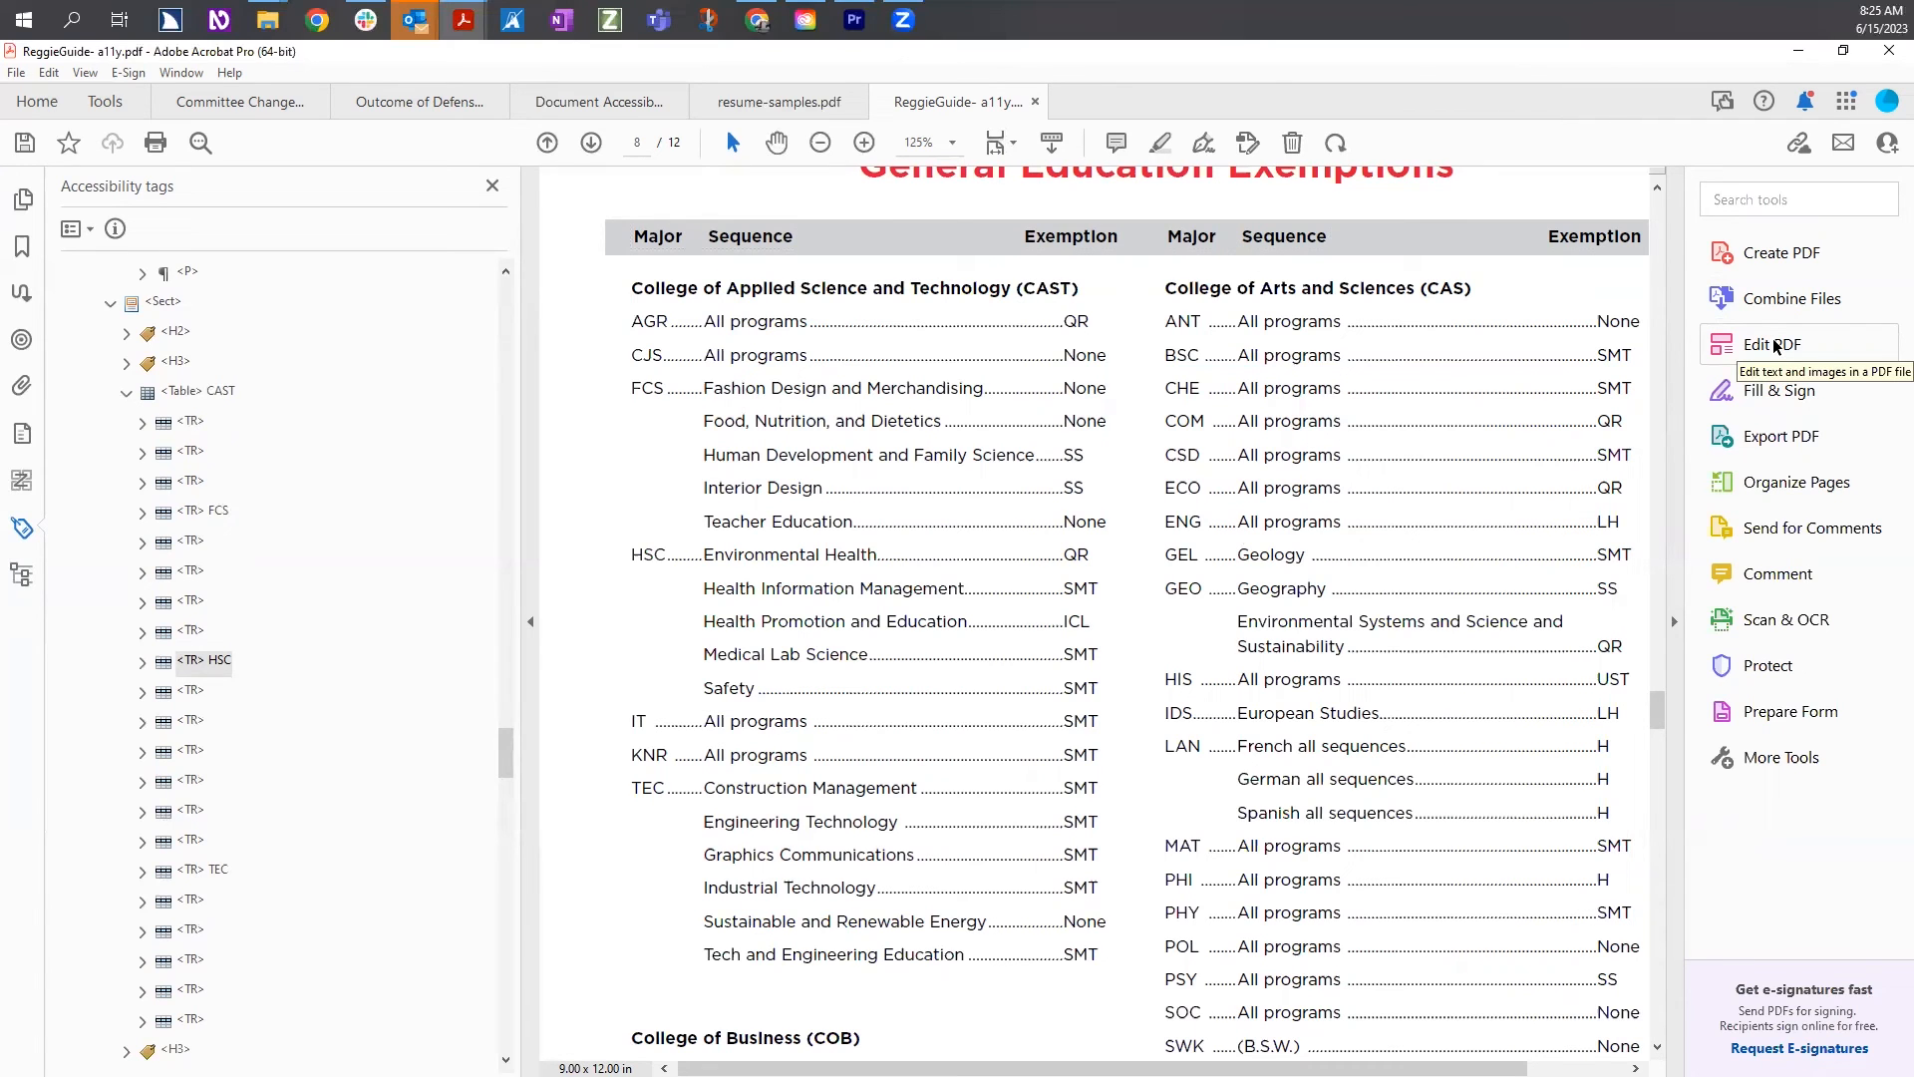
Edit the PDF page and add the text TEC in the Major column beside Engineering Technology
left_click(1775, 346)
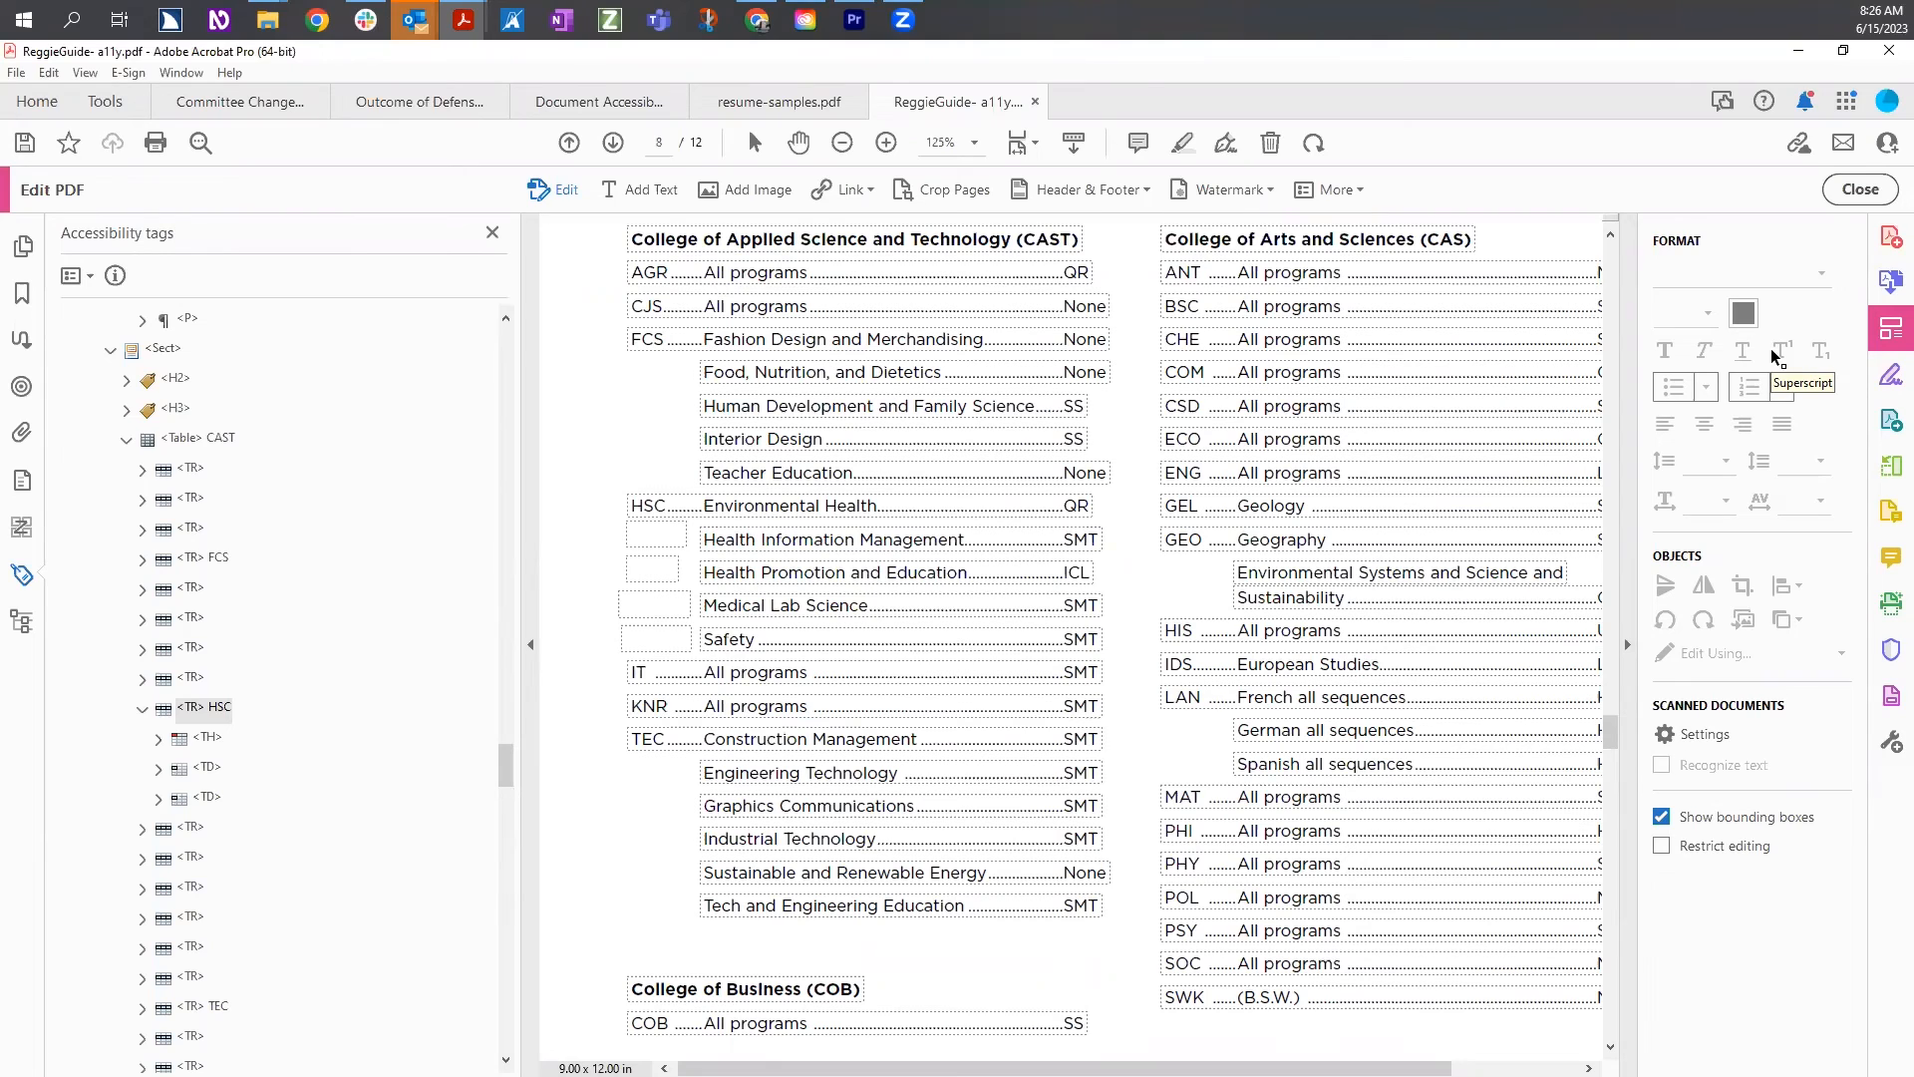
left_click(653, 192)
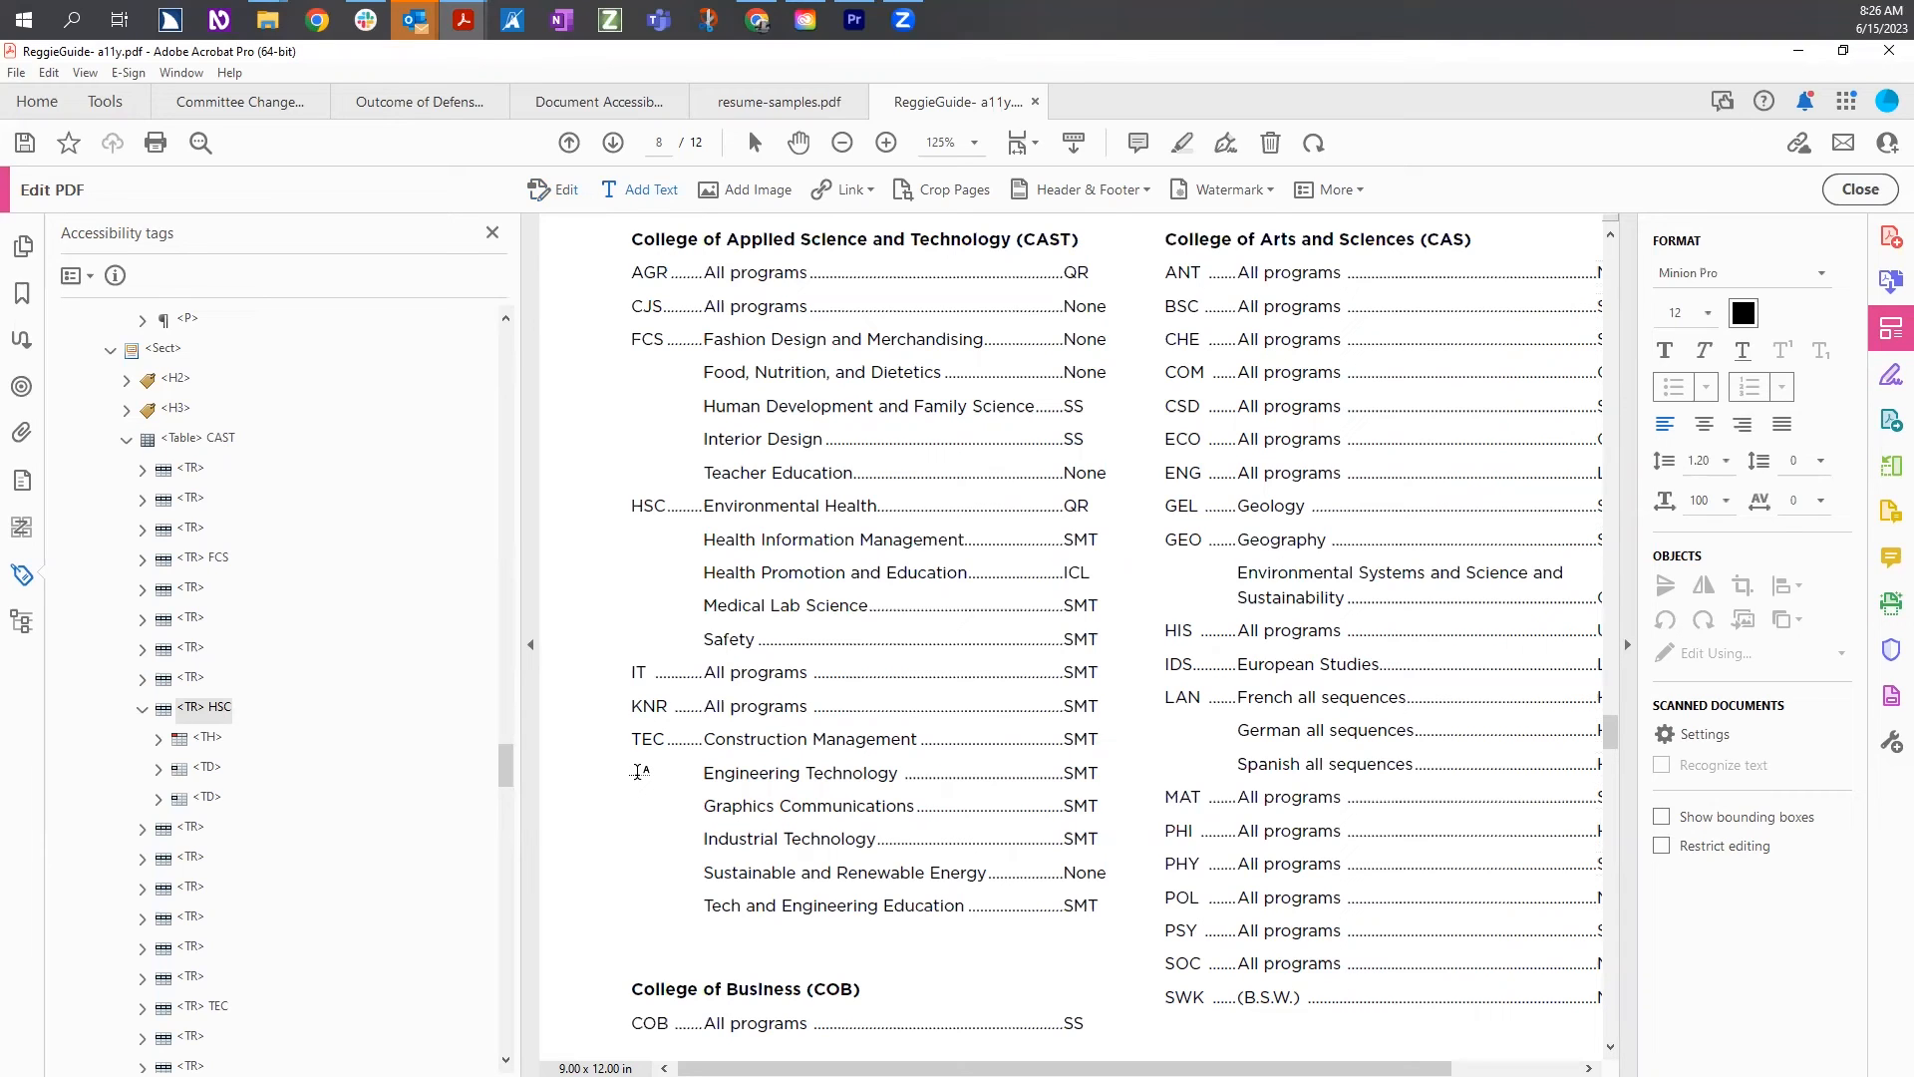
left_click(639, 772)
type("TEC")
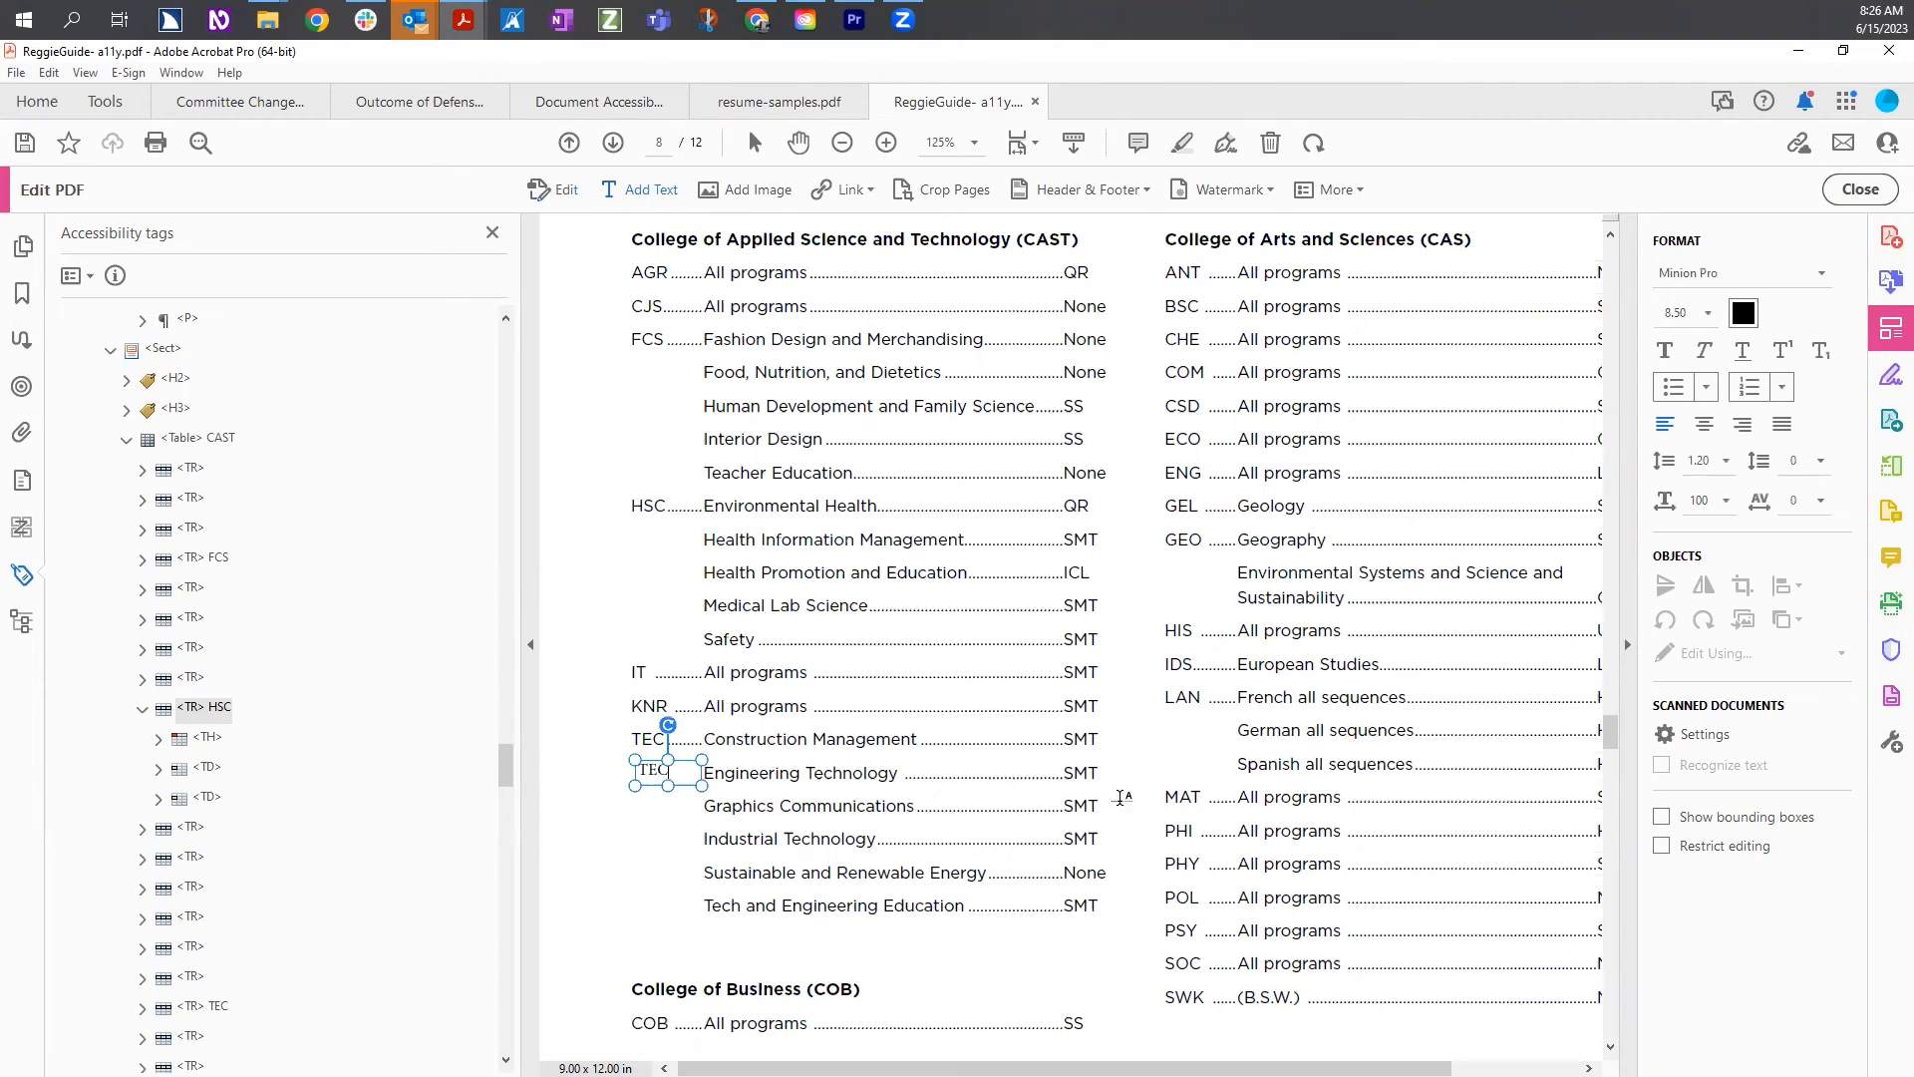
Add the text TEC beside Graphics Communications, Industrial Technology, Sustainable and Renewable Energy, and Tech and Engineering Education
key("Return")
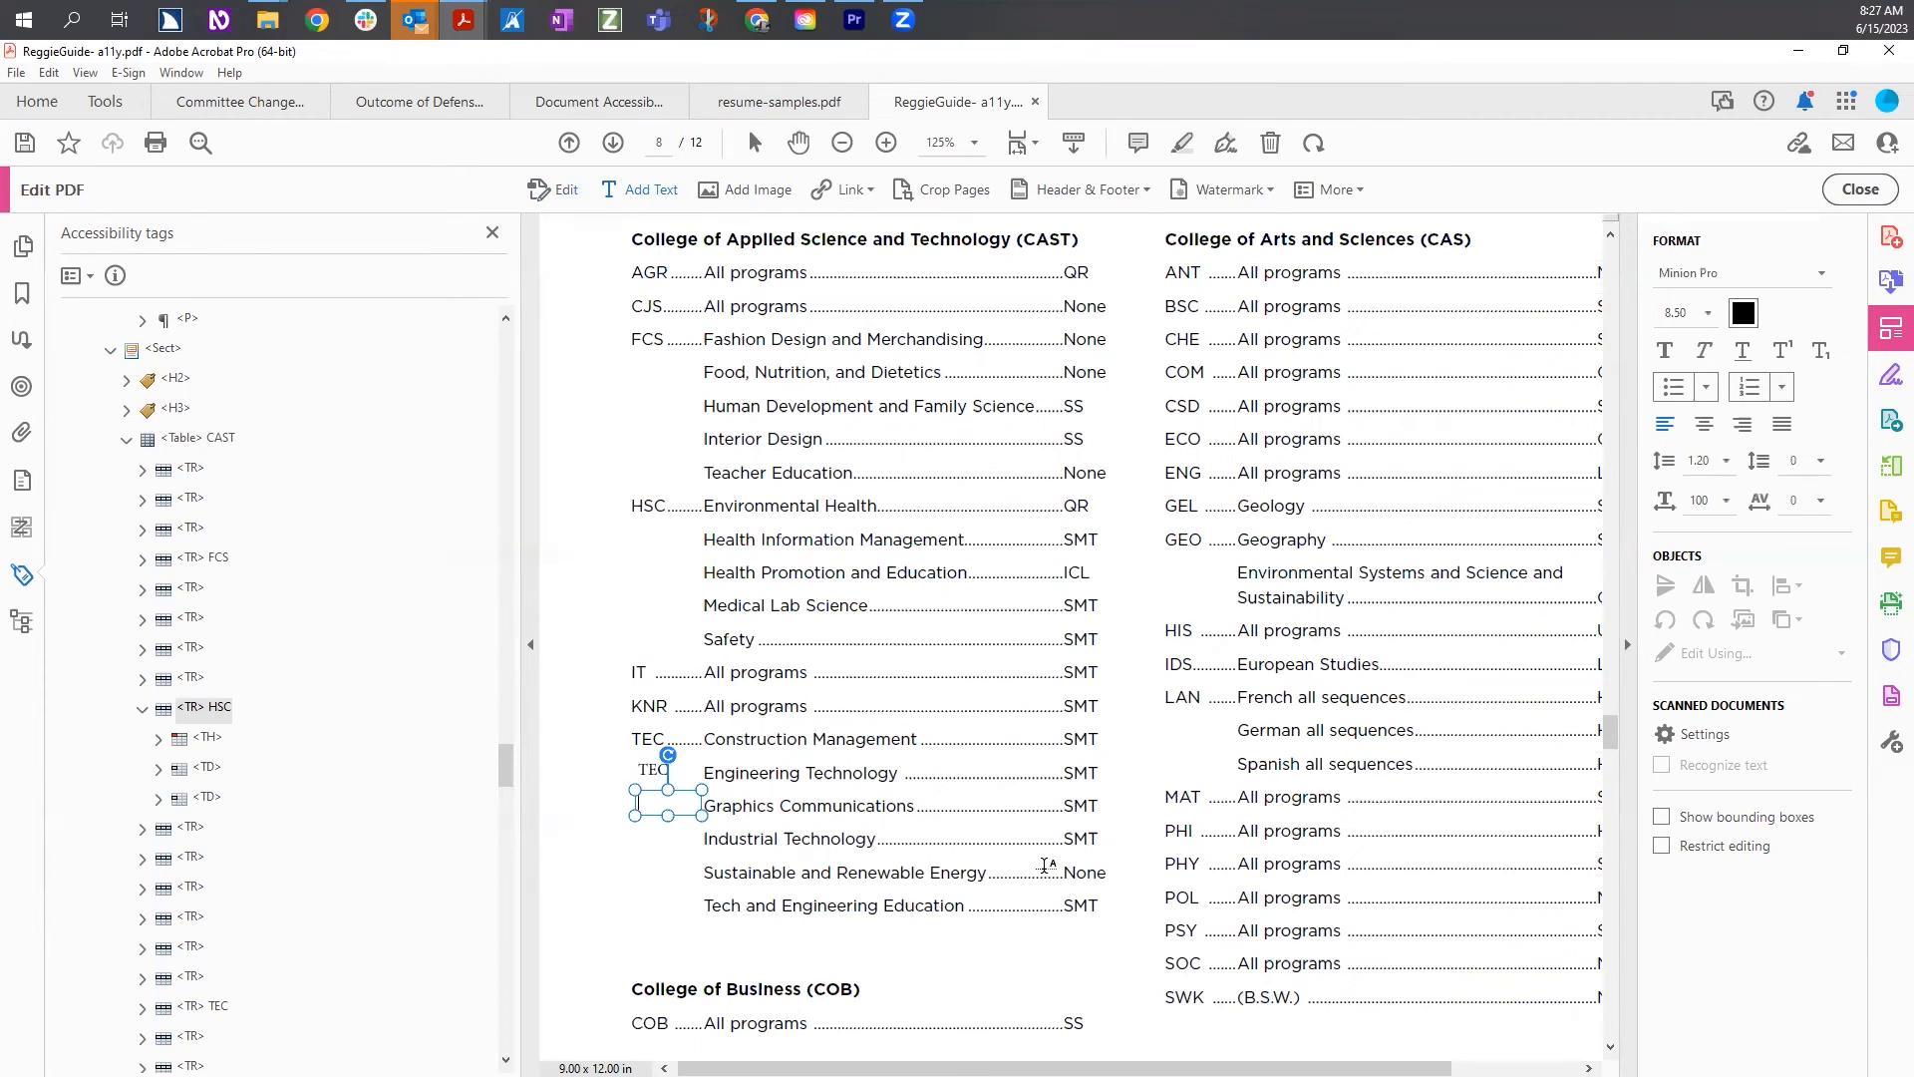
type("TEC")
key("Return")
type("TEC")
left_click(636, 876)
type("TEC")
left_click(641, 909)
type("TEC")
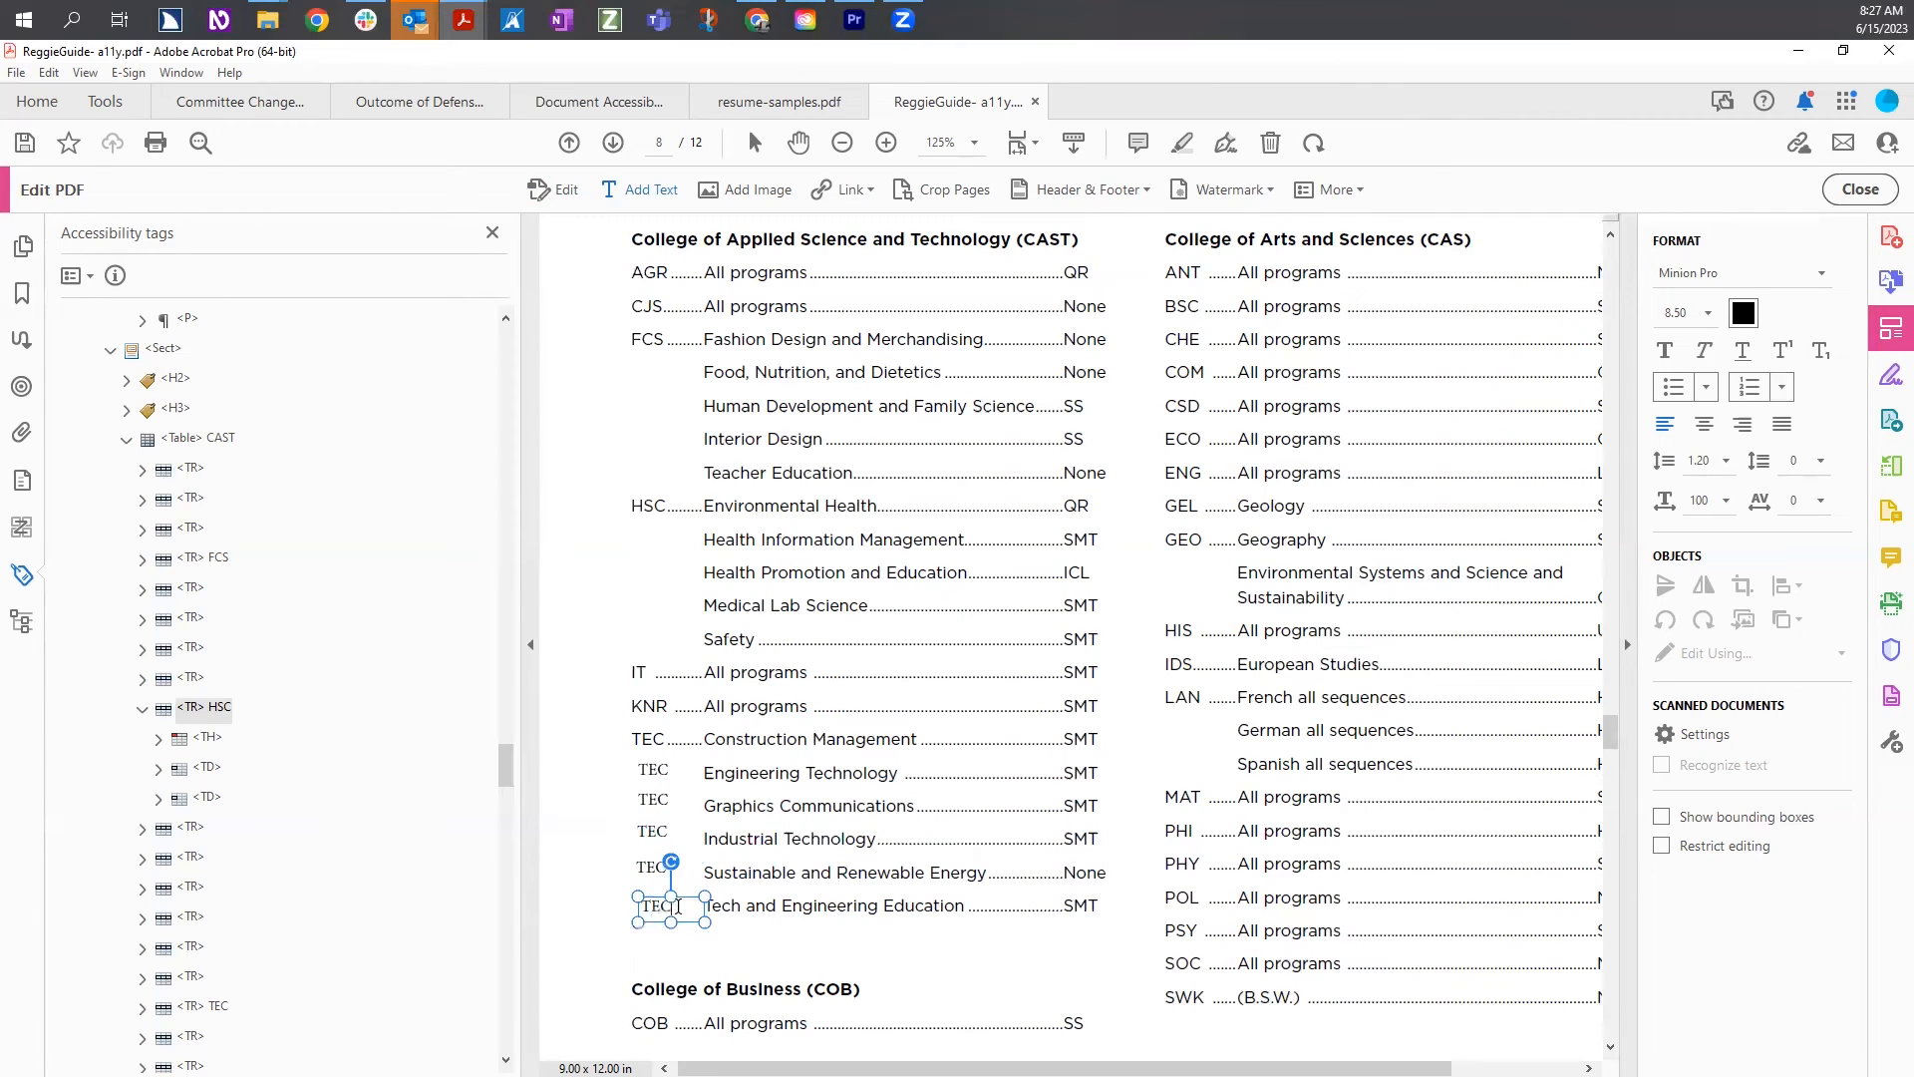
Change the font colour of the added TEC text beside Engineering Technology to white
left_click(666, 776)
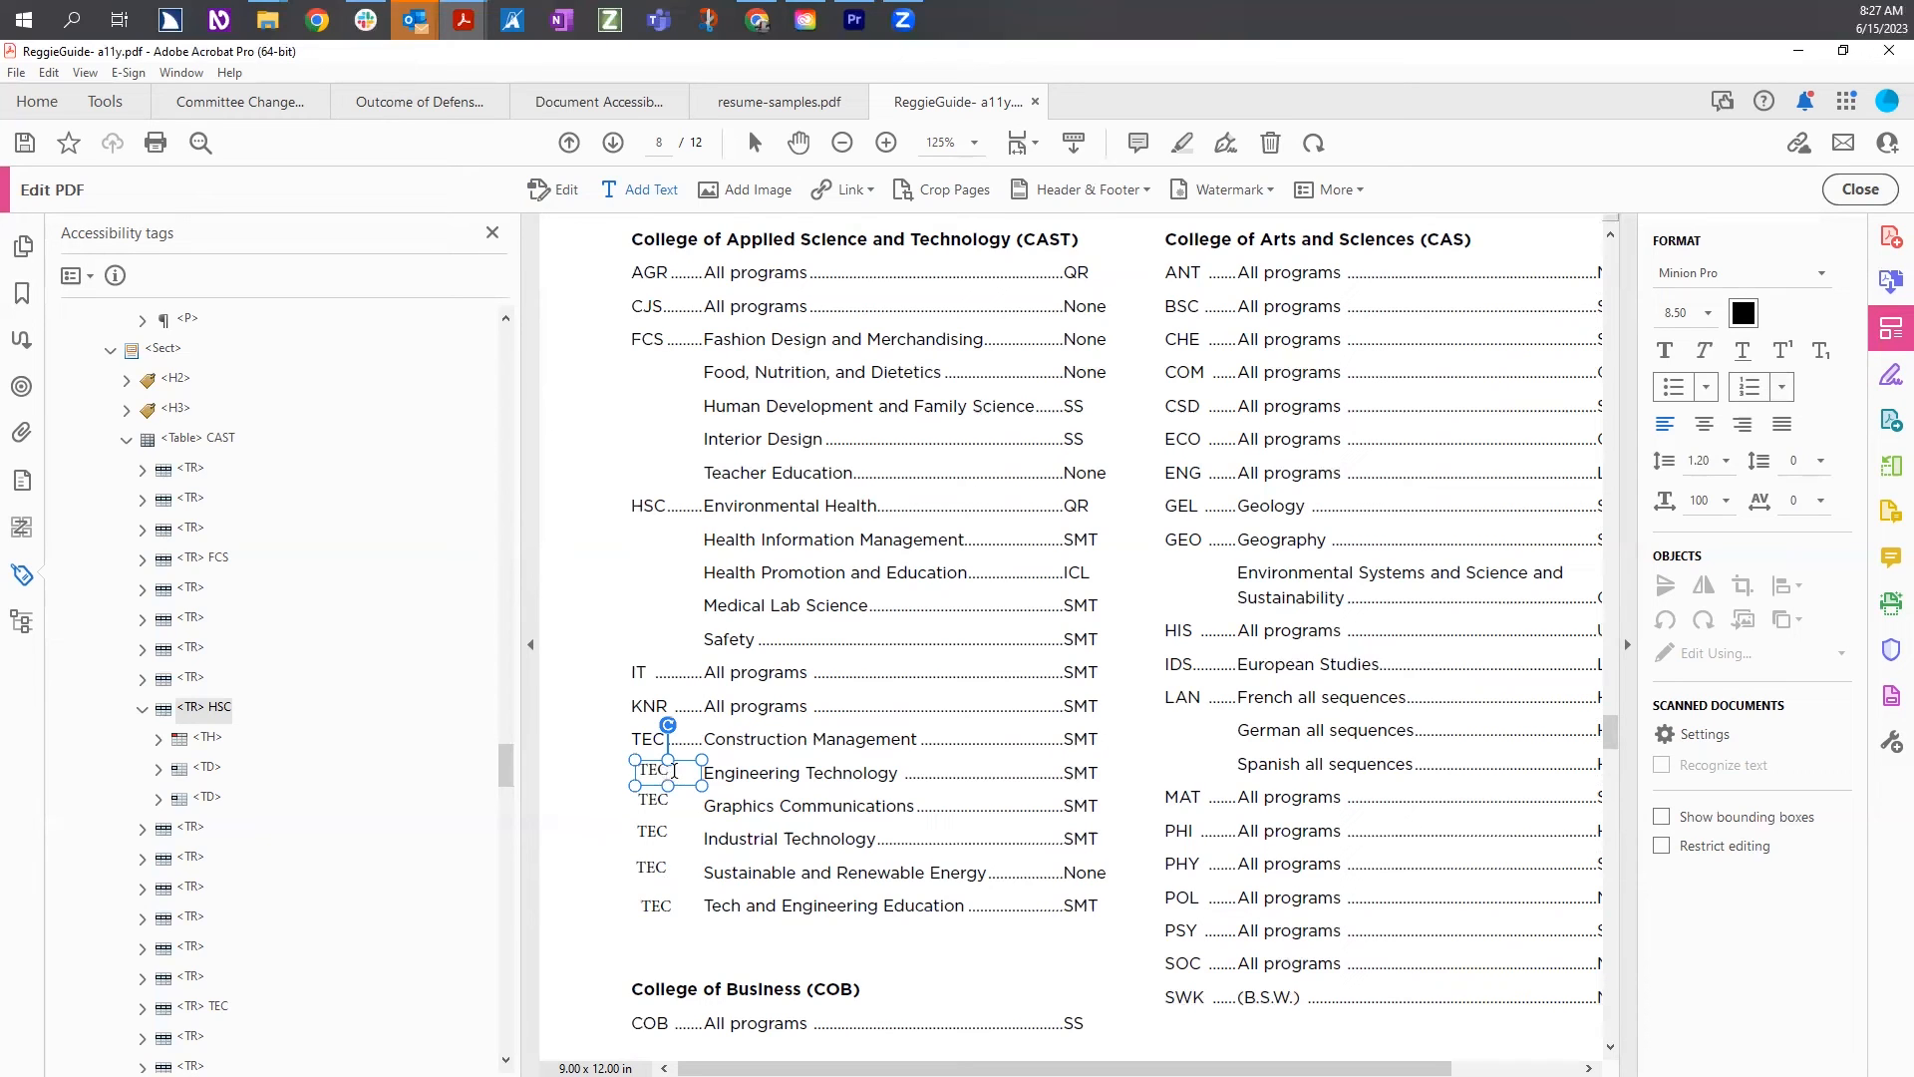
left_click_drag(666, 776, 636, 773)
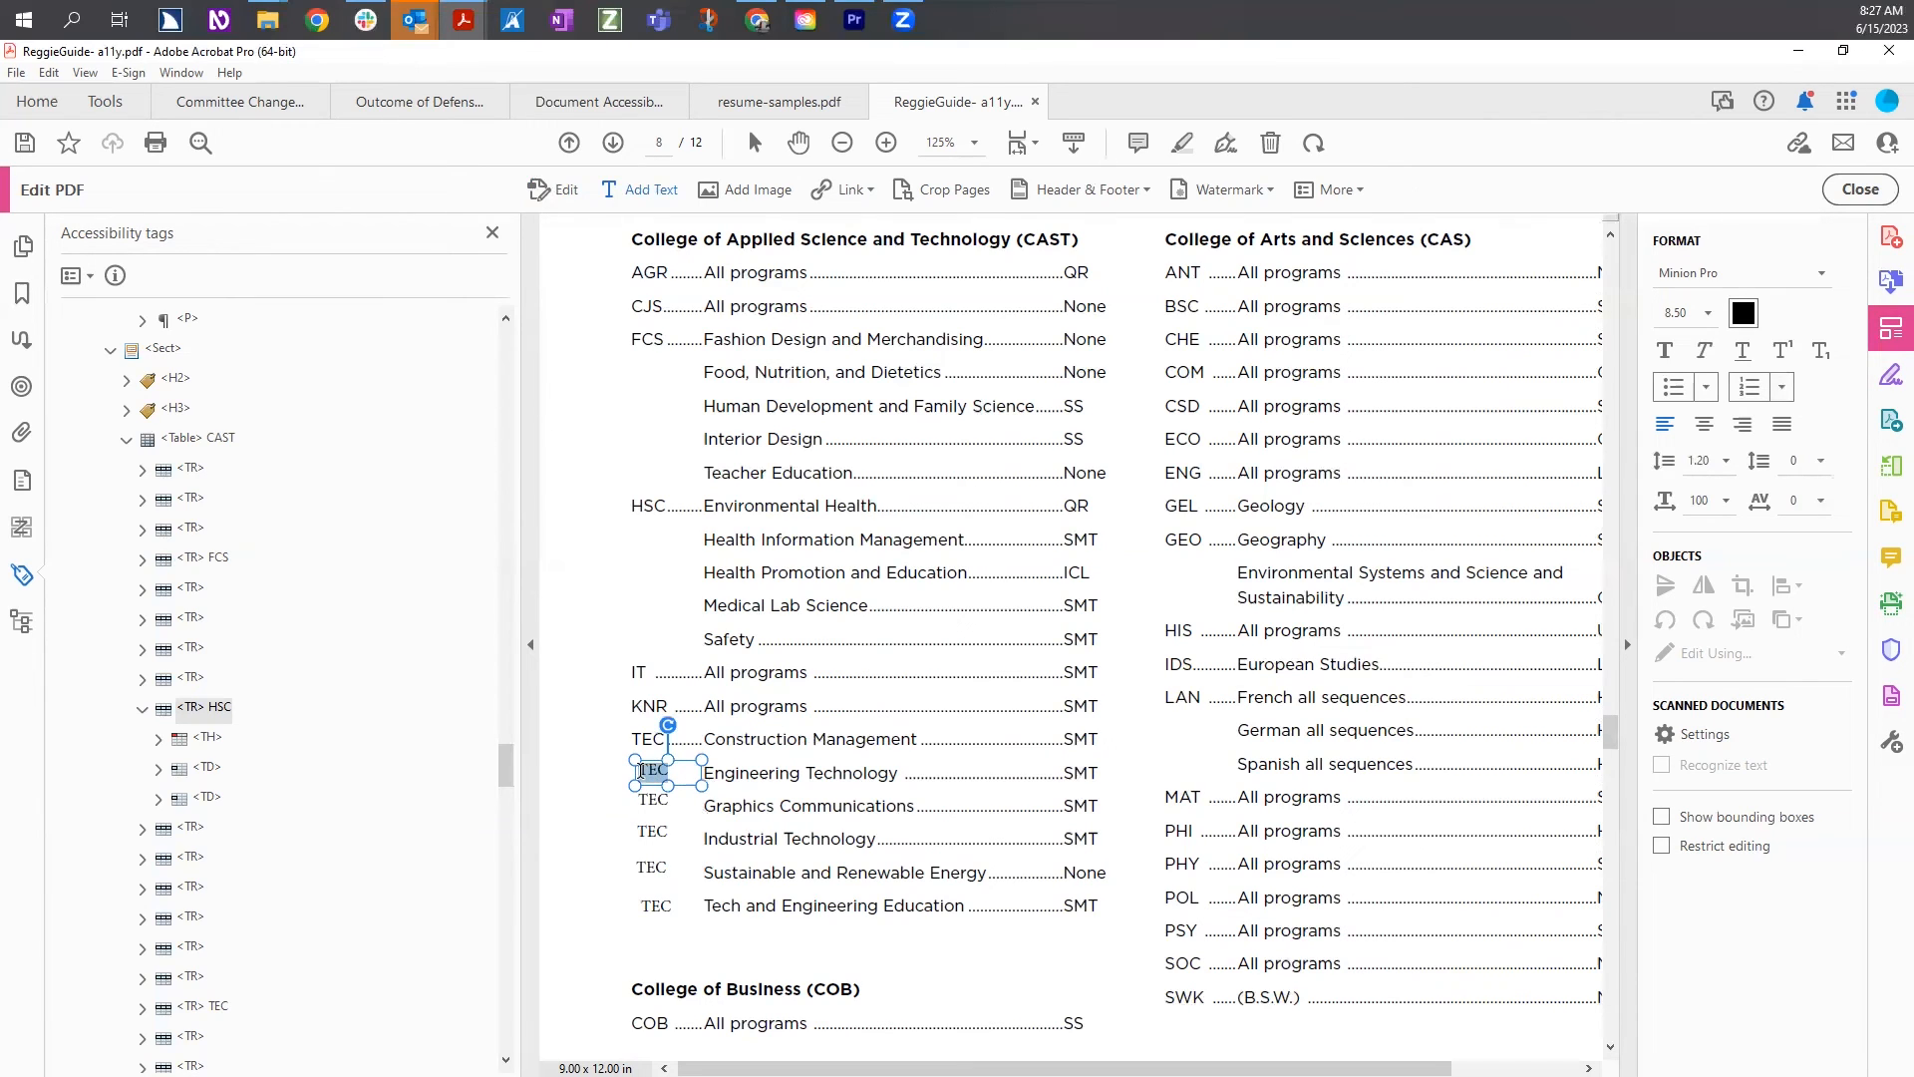
left_click(1743, 315)
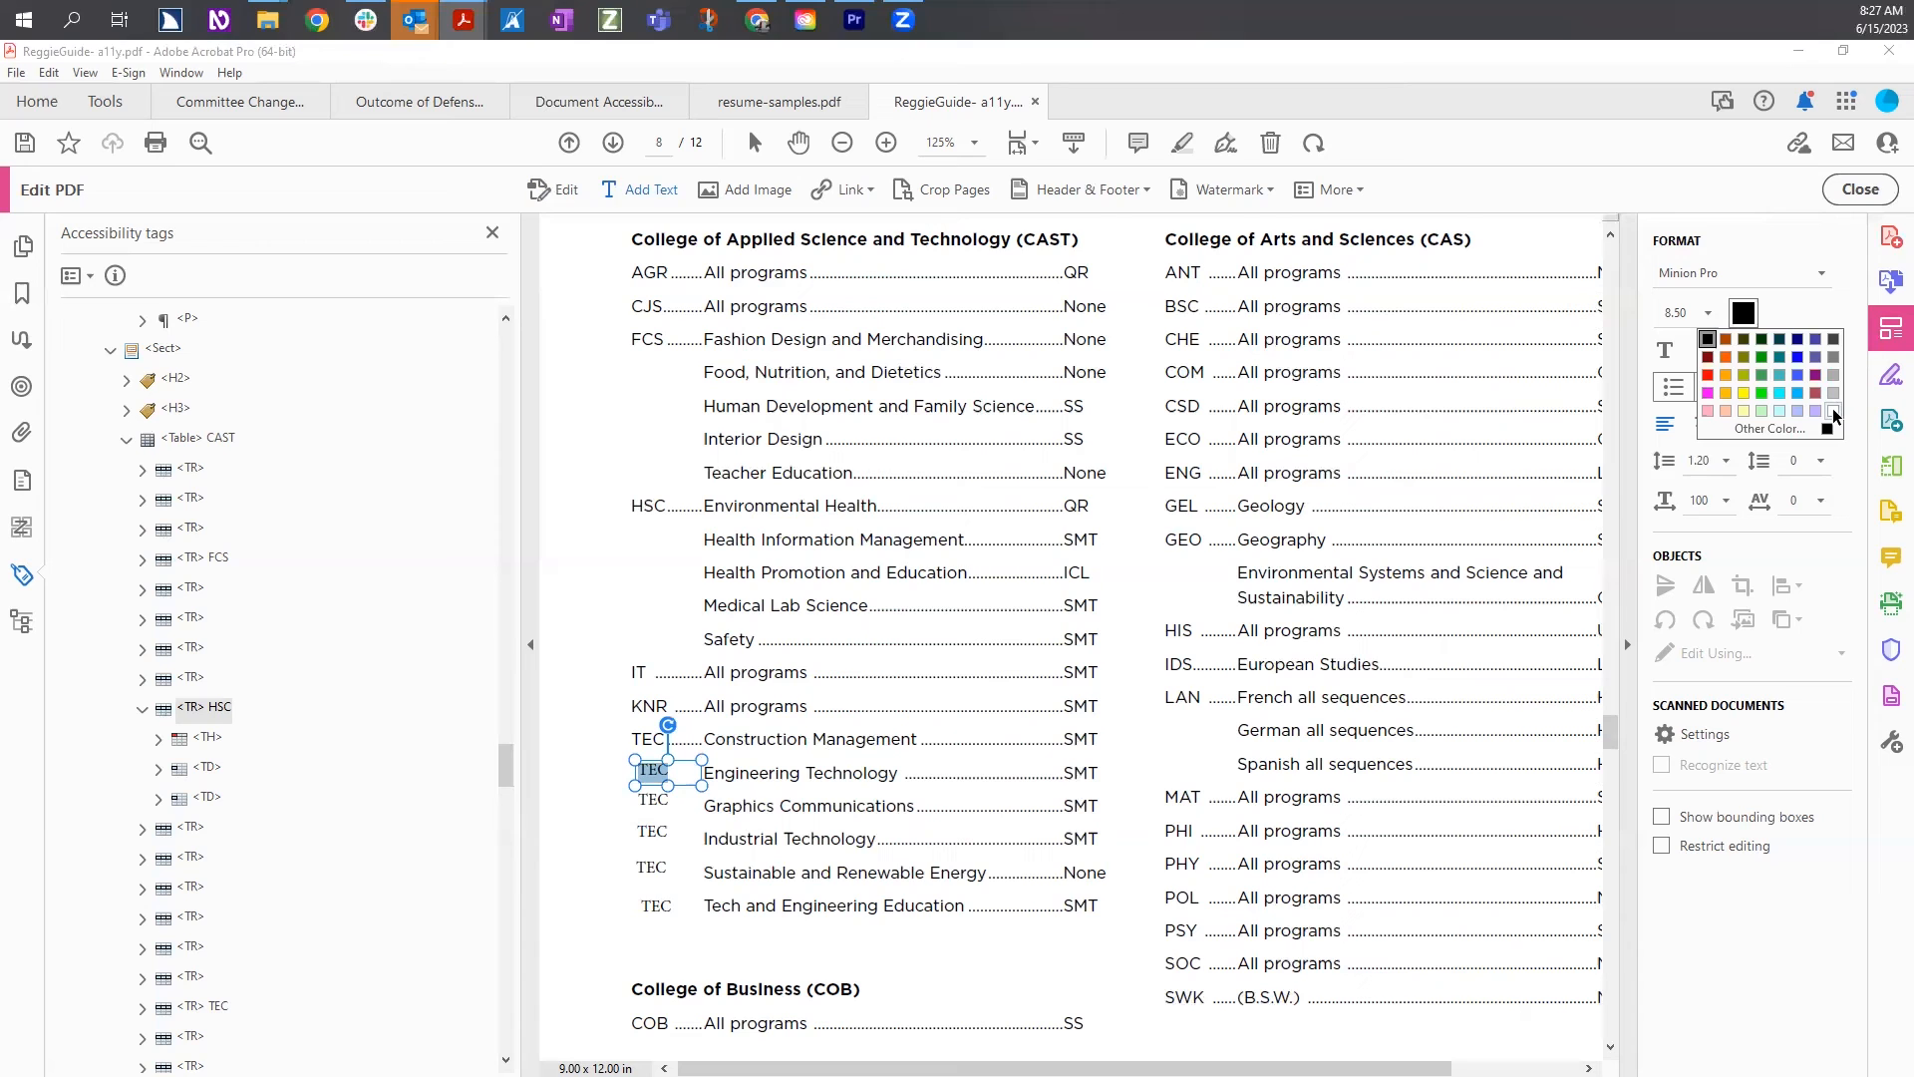
left_click(1835, 412)
Make the added TEC texts beside Industrial Technology, Sustainable and Renewable Energy, and Tech and Engineering Education white as well
double_click(652, 831)
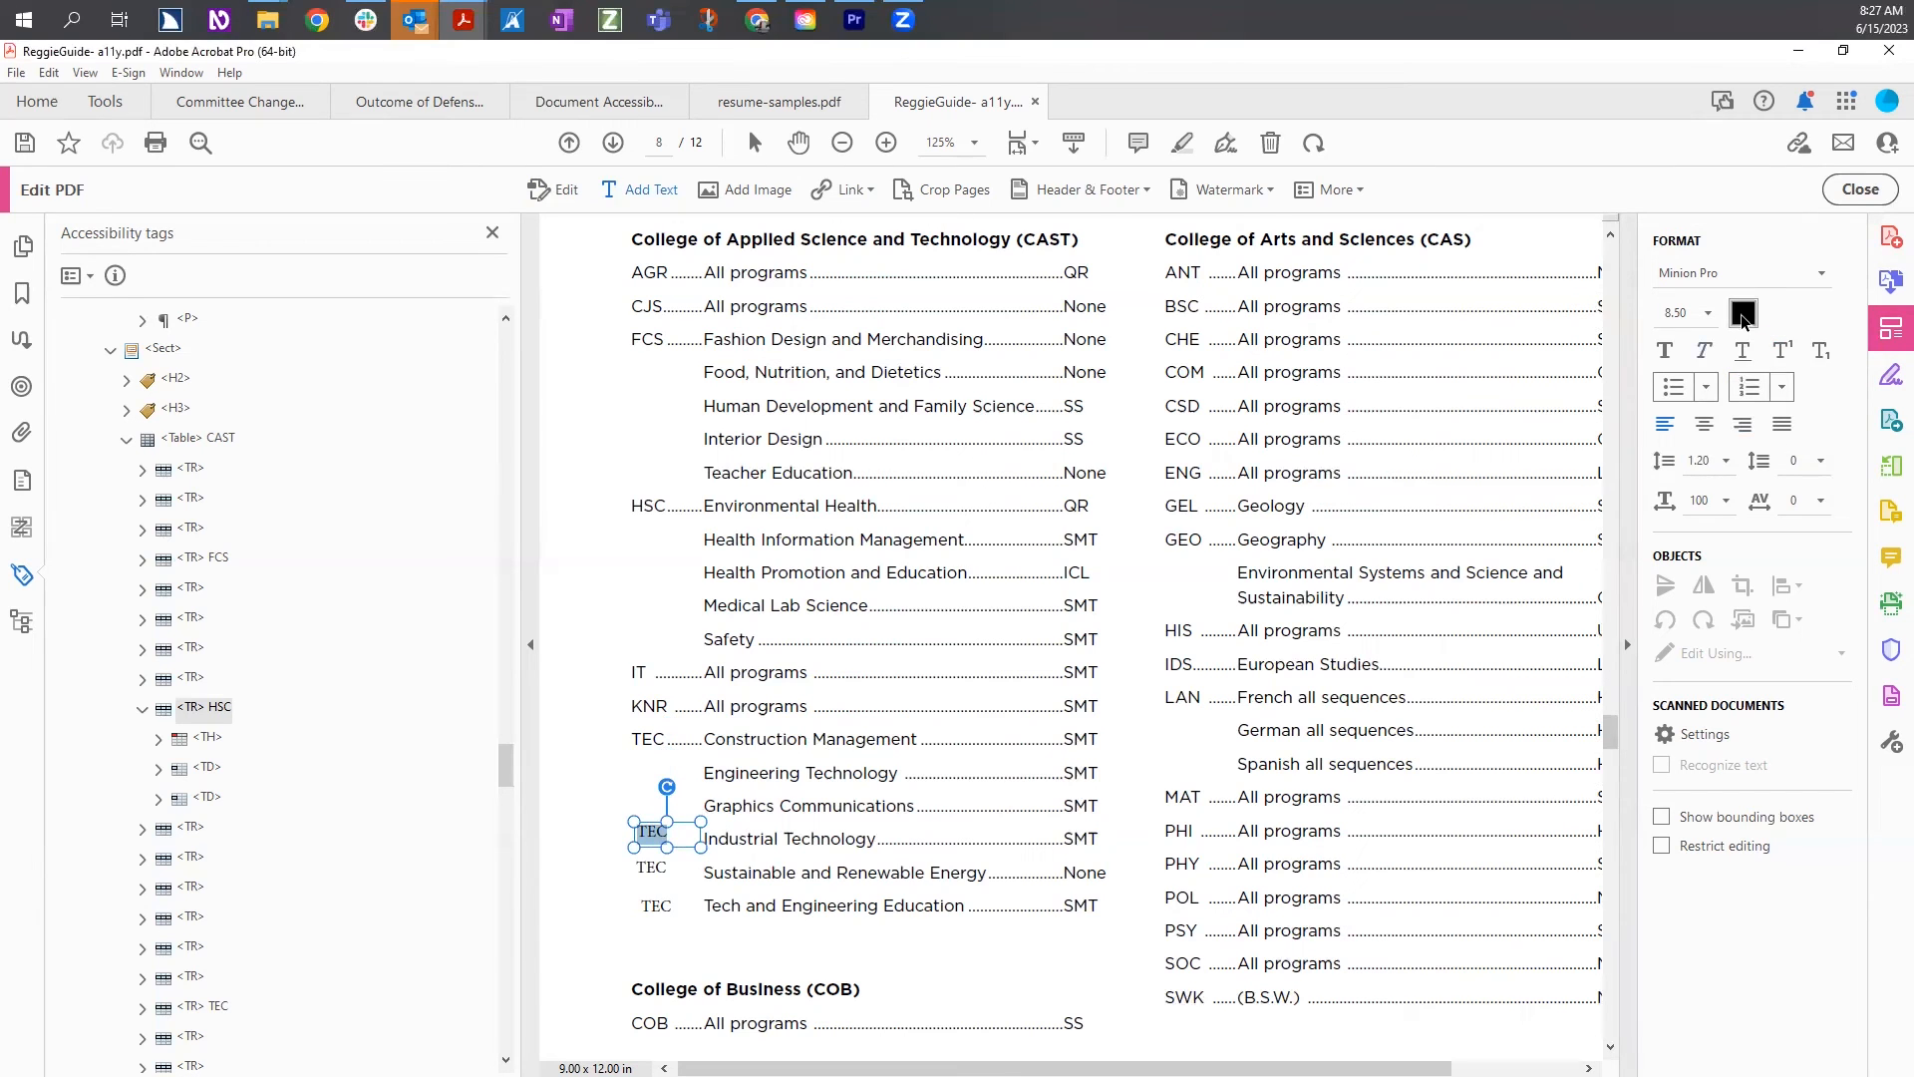
left_click(1744, 315)
left_click(1834, 412)
double_click(651, 867)
left_click(1744, 315)
left_click(1834, 412)
double_click(656, 905)
left_click(1743, 315)
left_click(1833, 412)
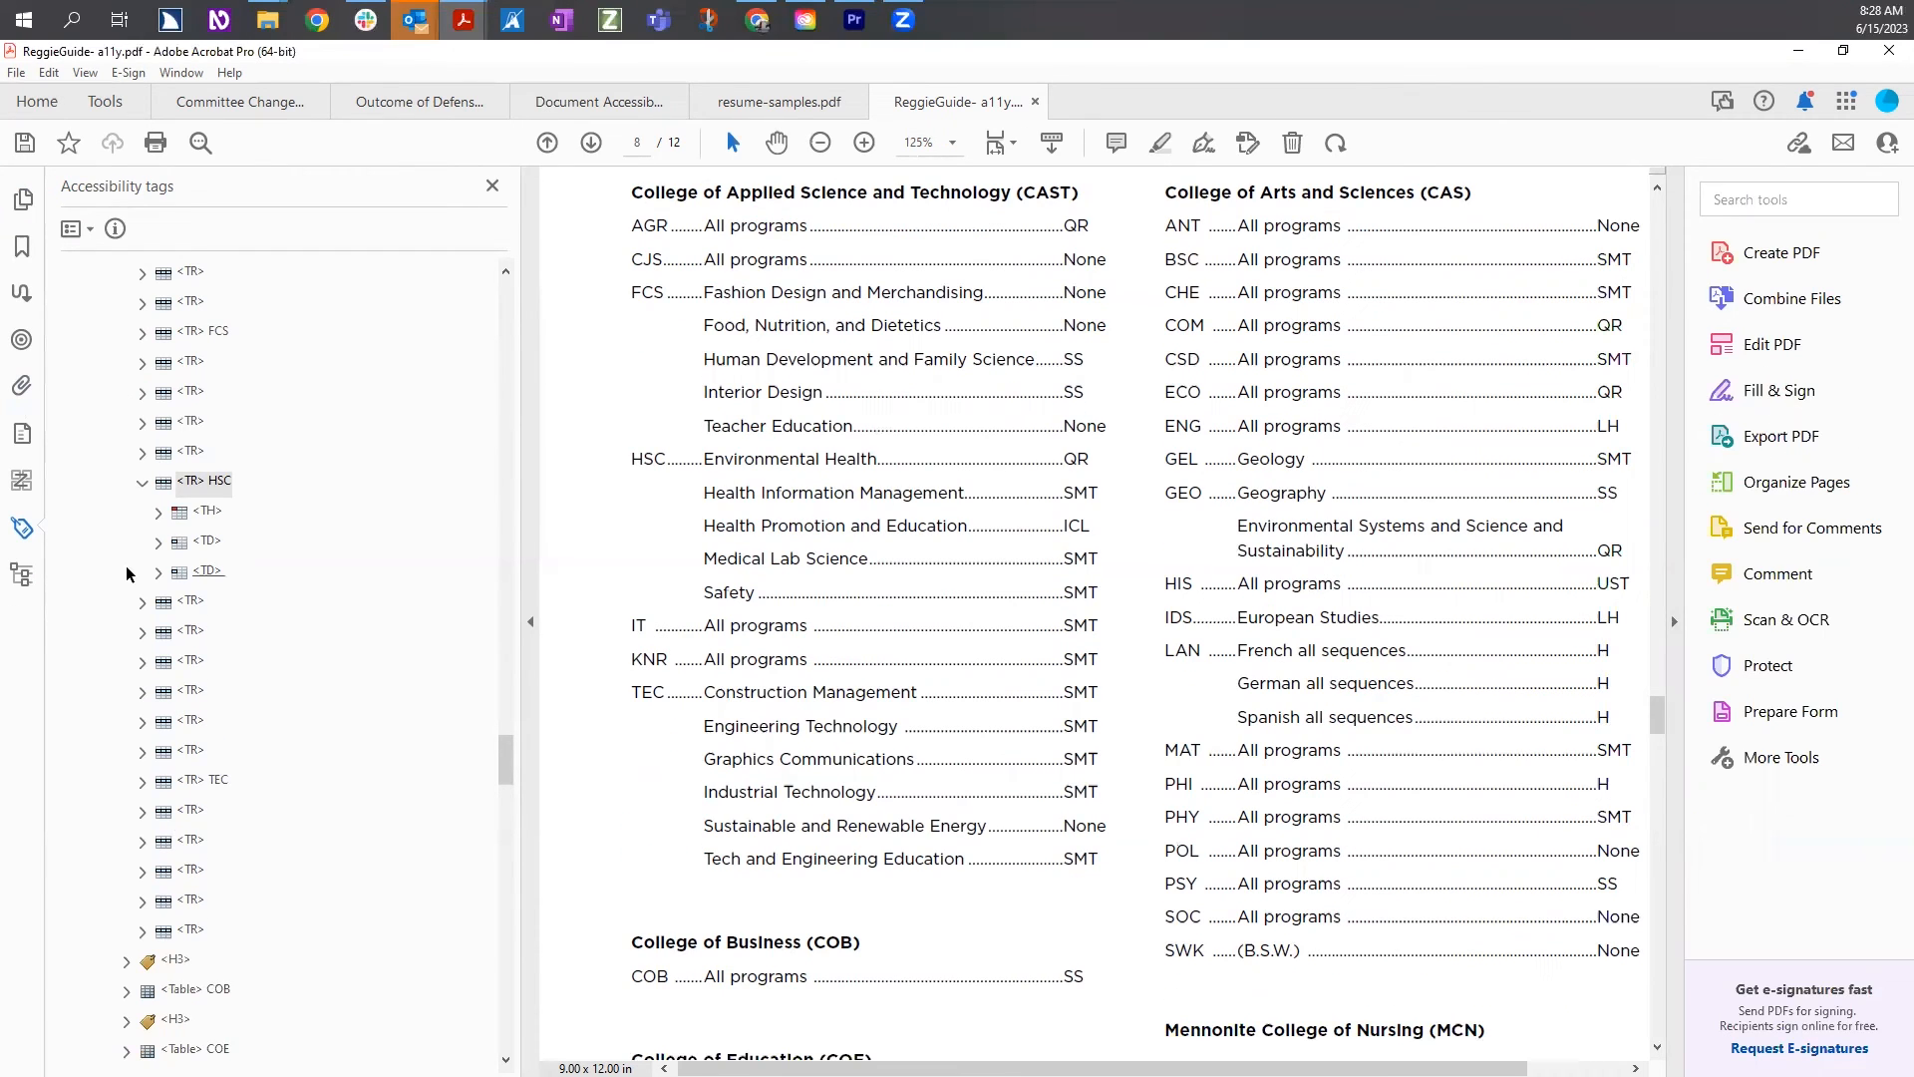
Tag the hidden TEC text beside Engineering Technology as content of the empty header cell in the row following the TEC row
left_click(182, 783)
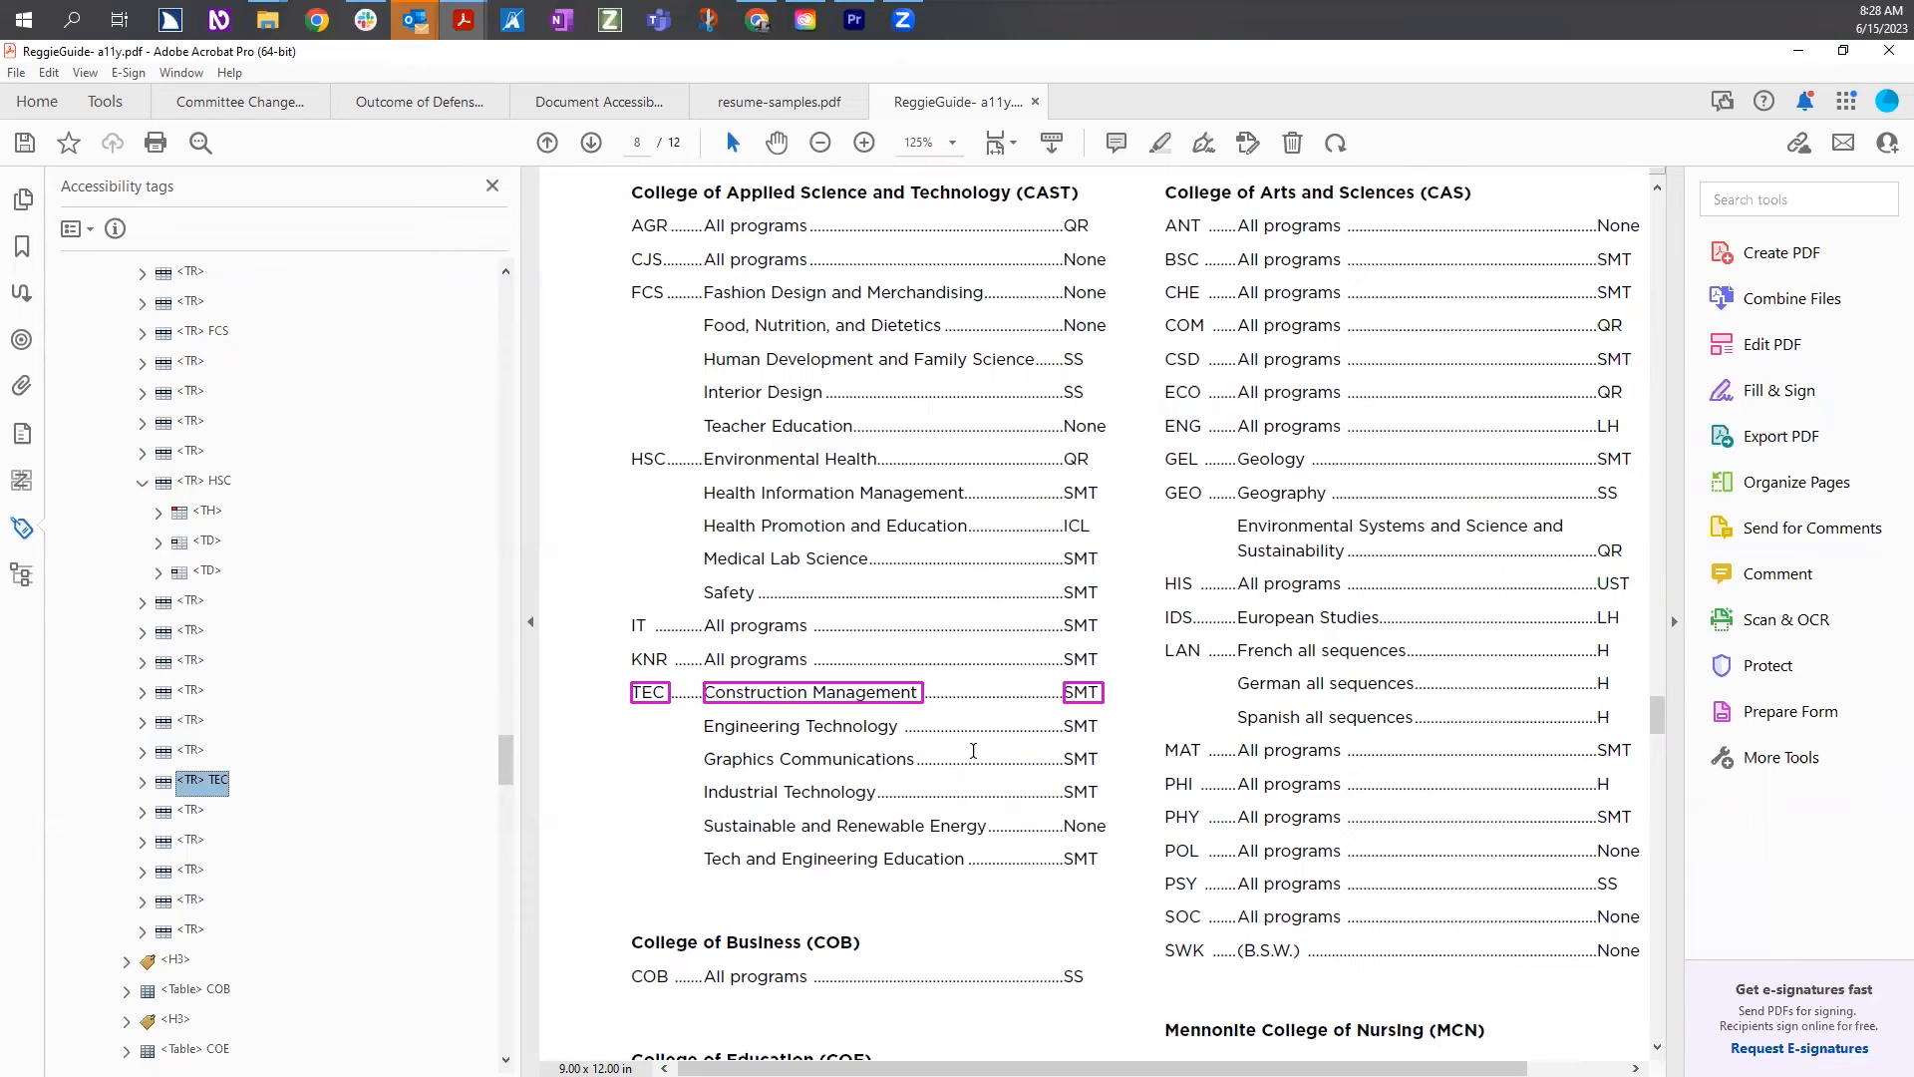
left_click(143, 811)
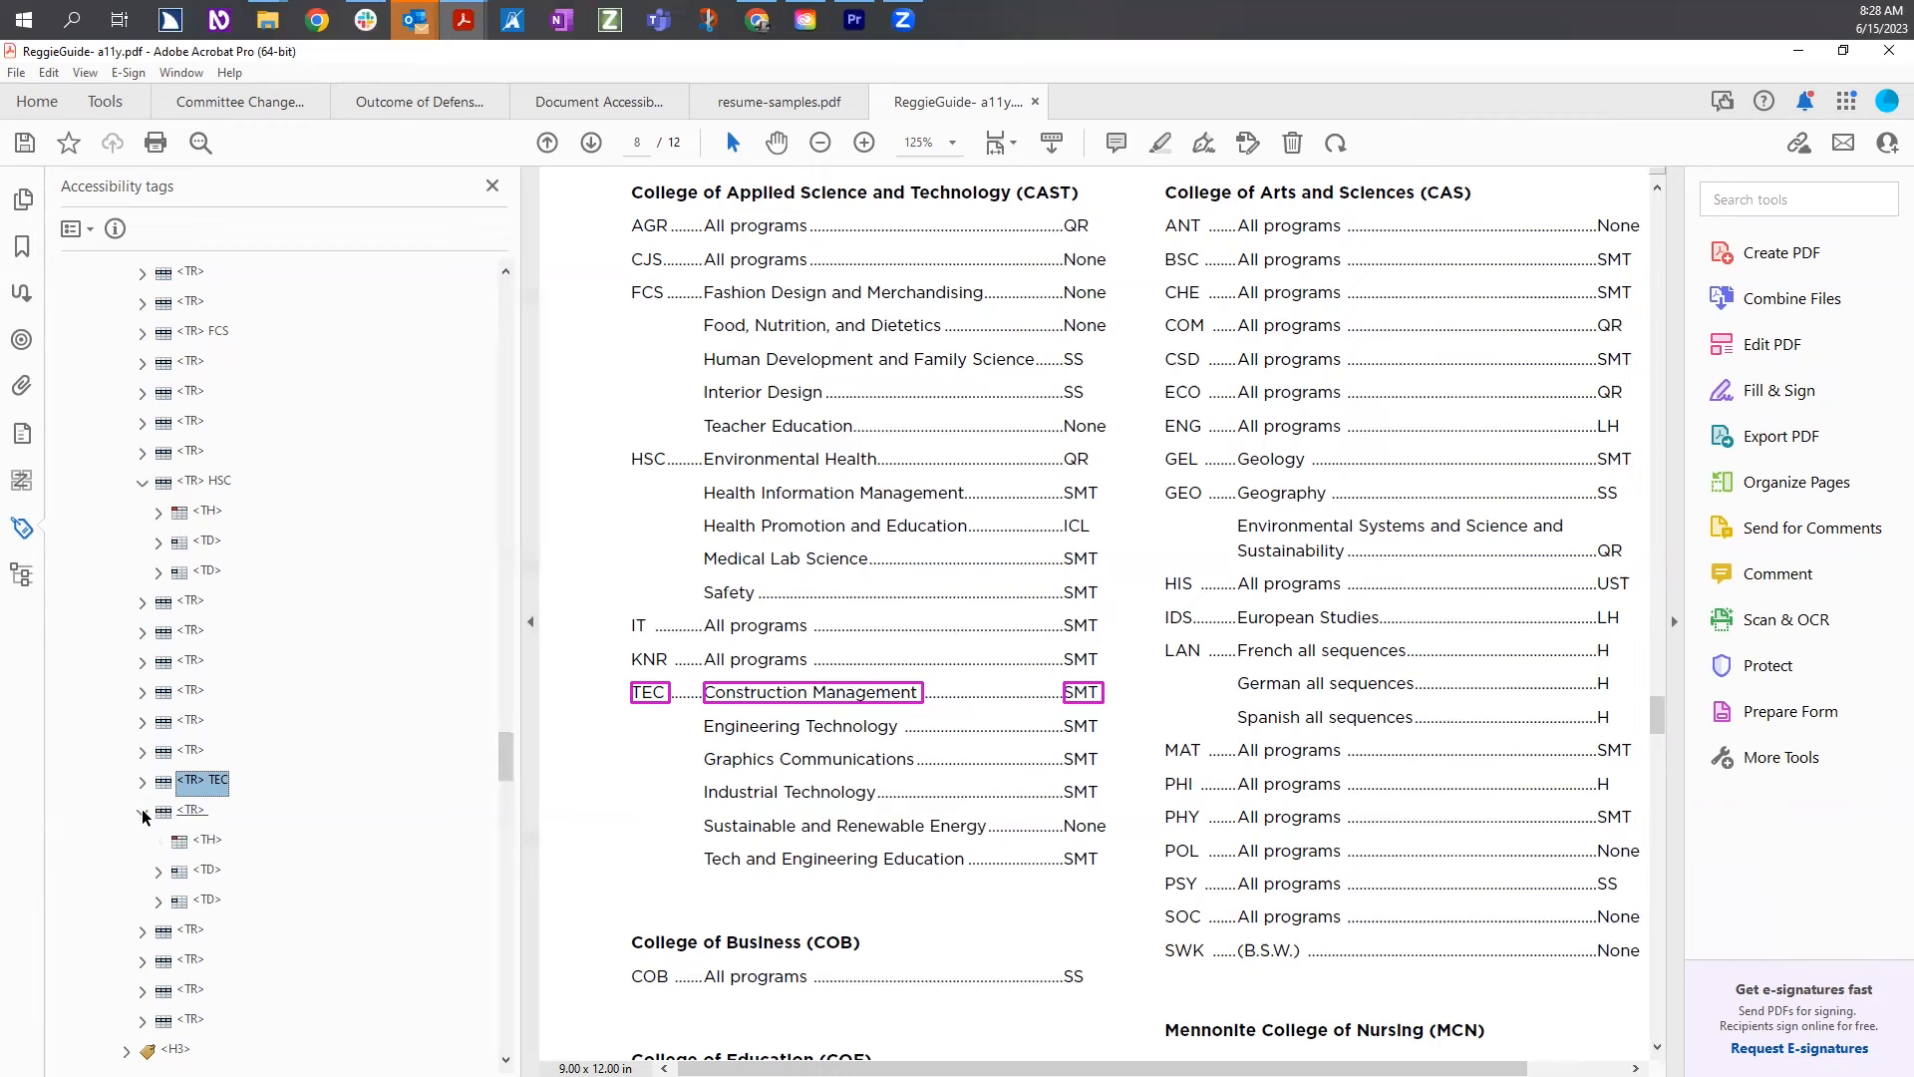
left_click(204, 843)
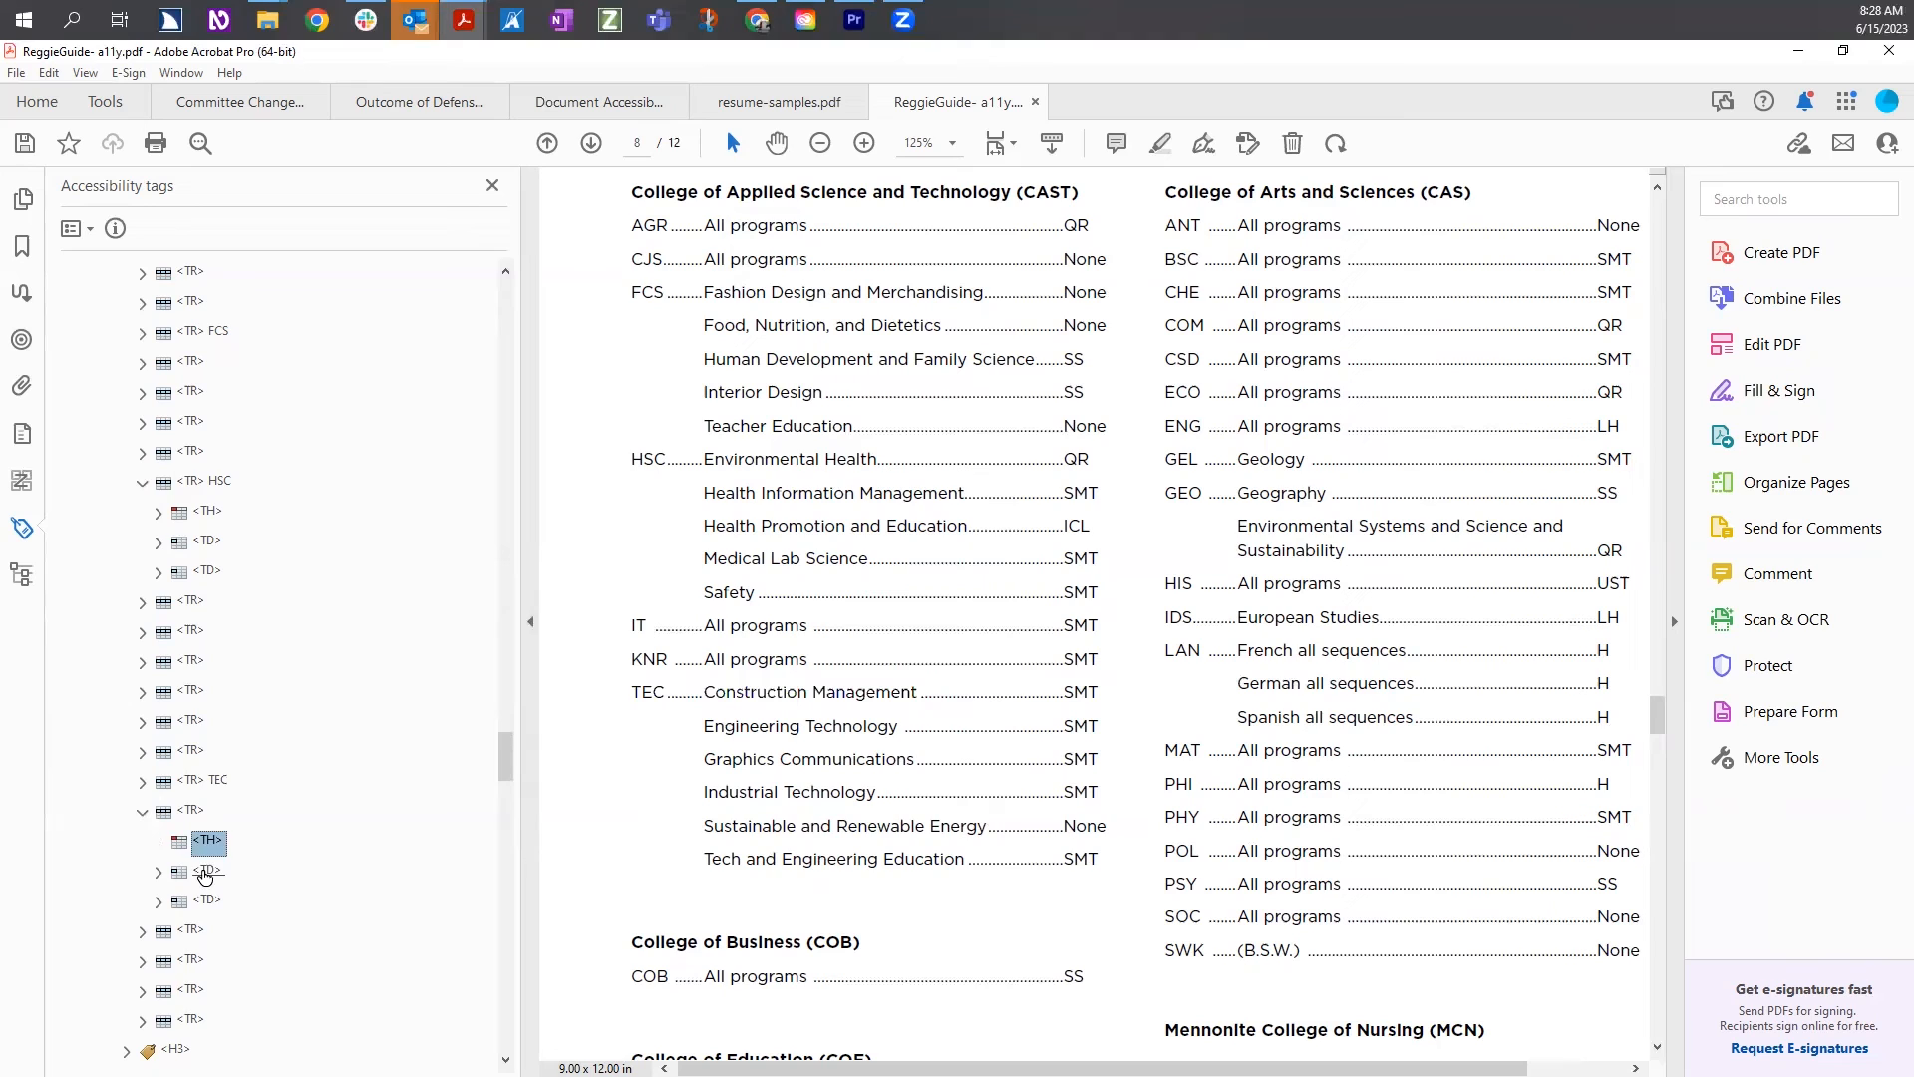
left_click(205, 873)
left_click(209, 900)
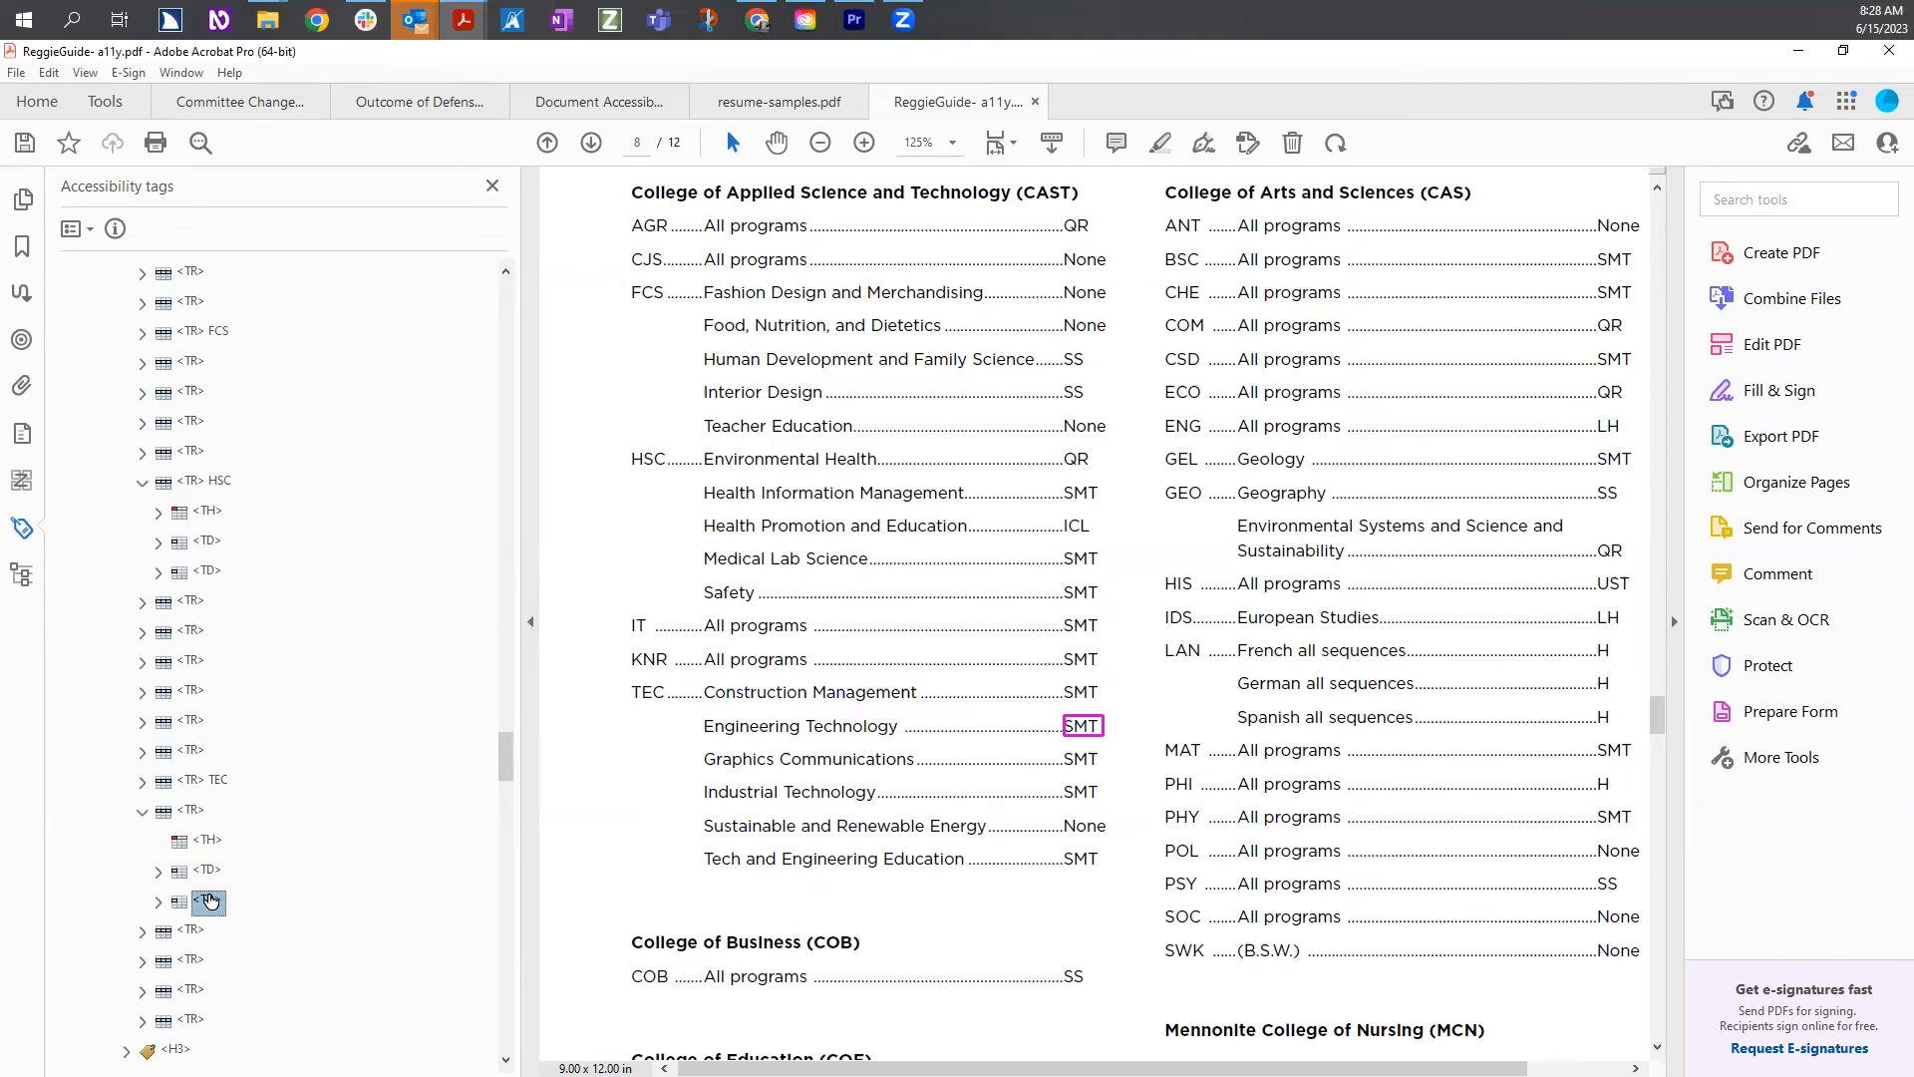
left_click(204, 843)
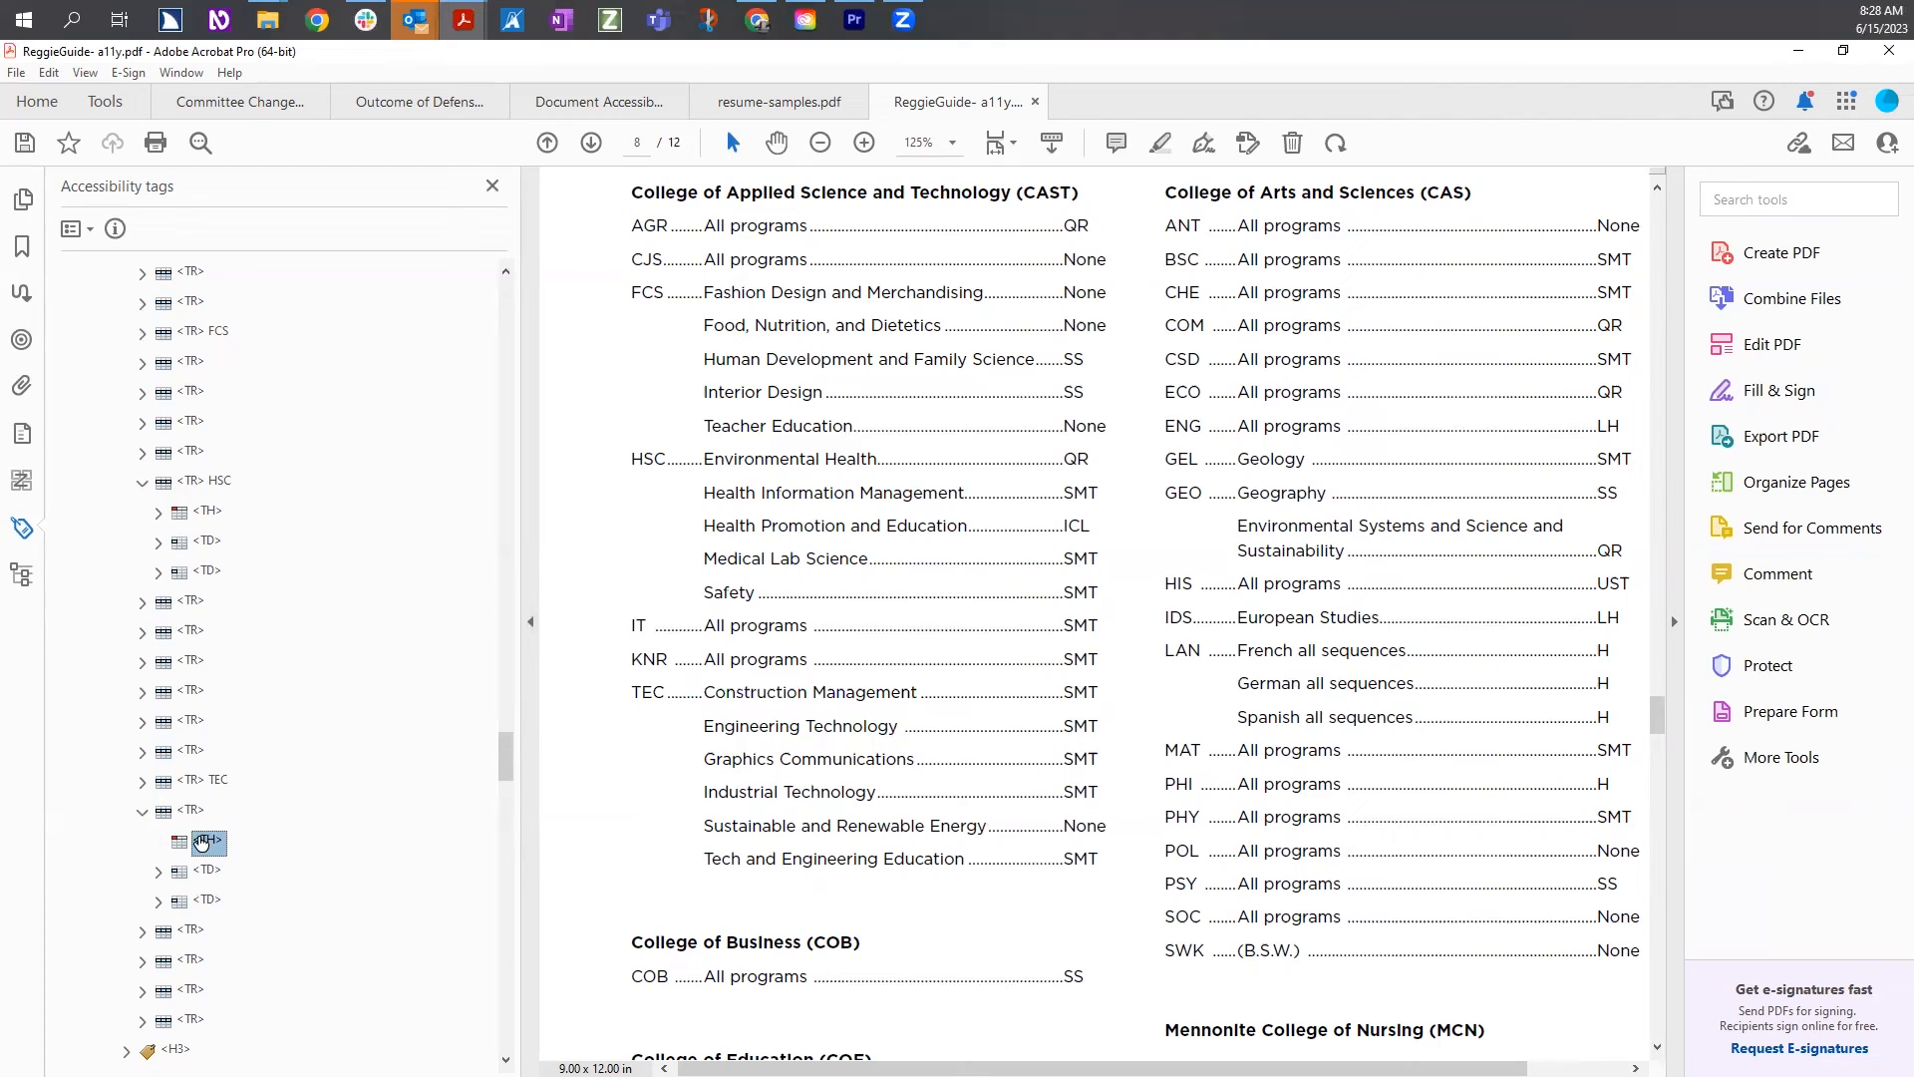
double_click(653, 726)
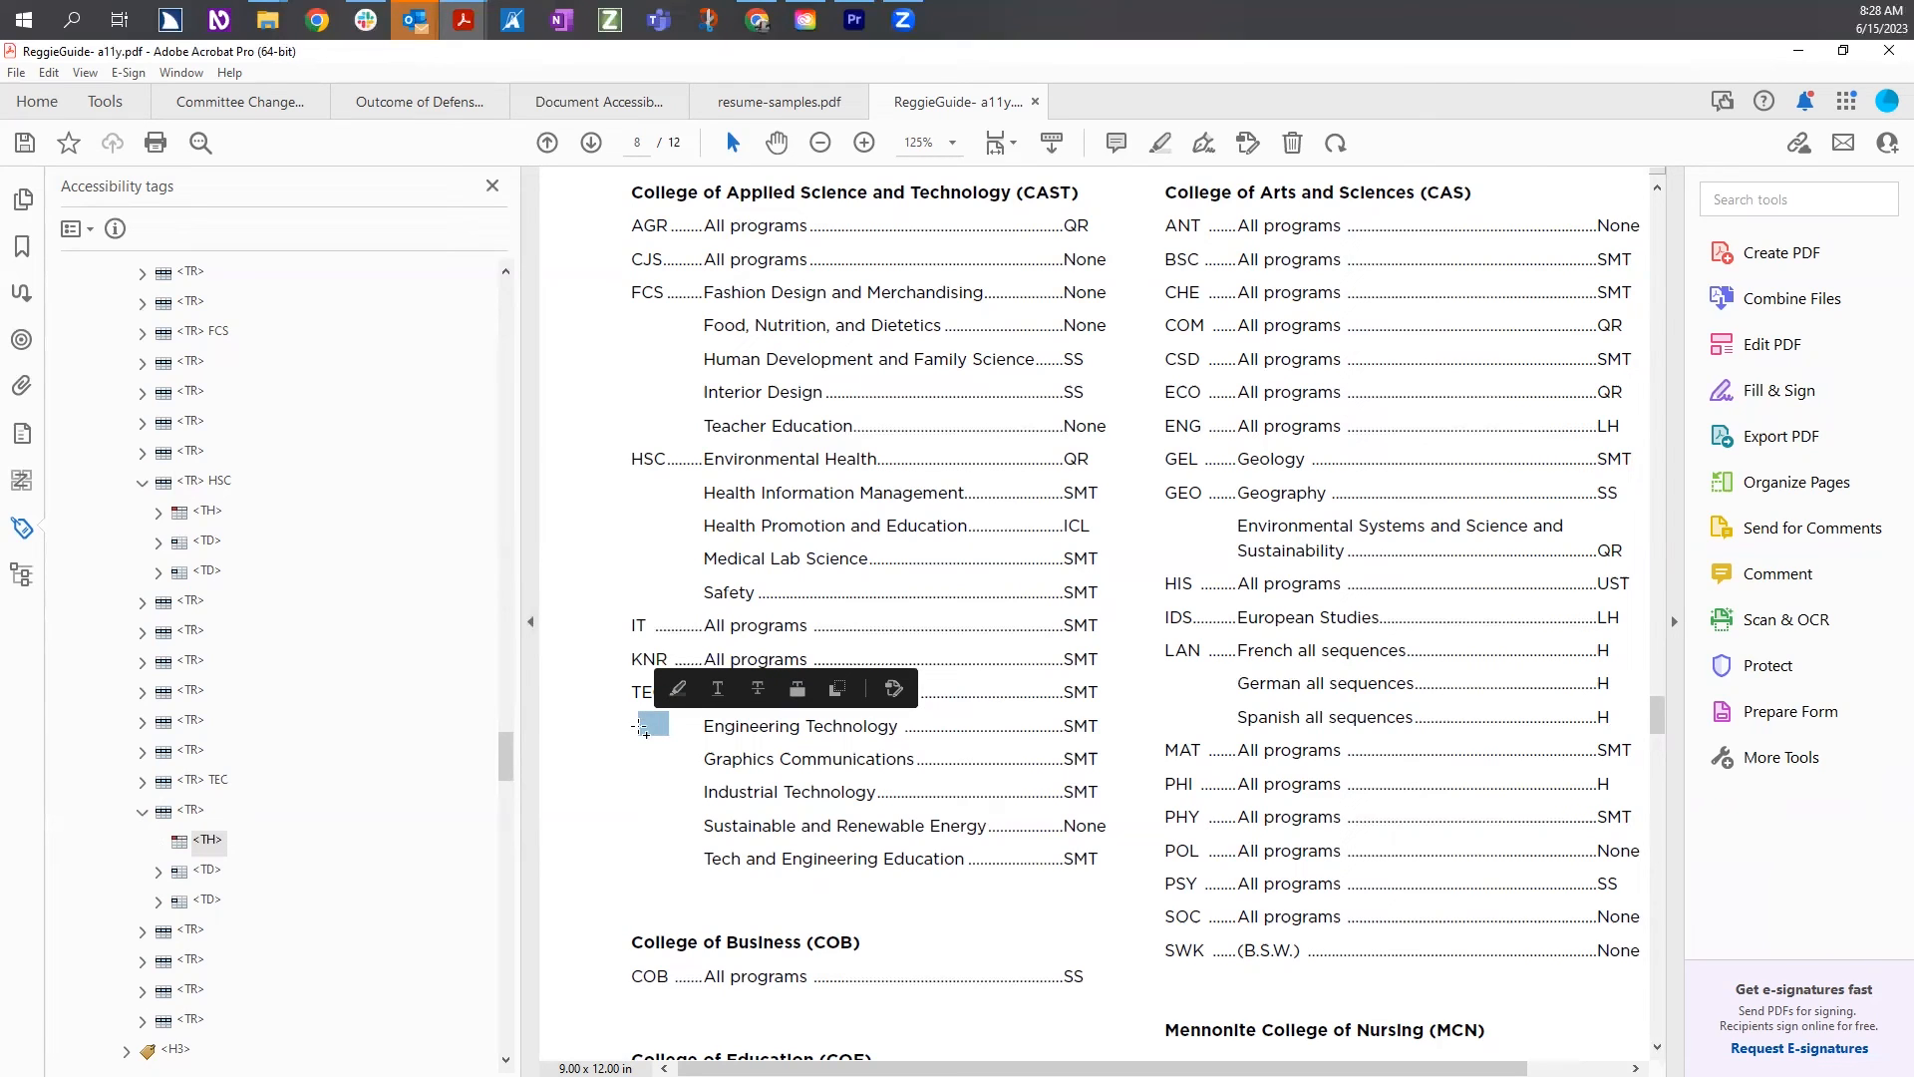
right_click(210, 844)
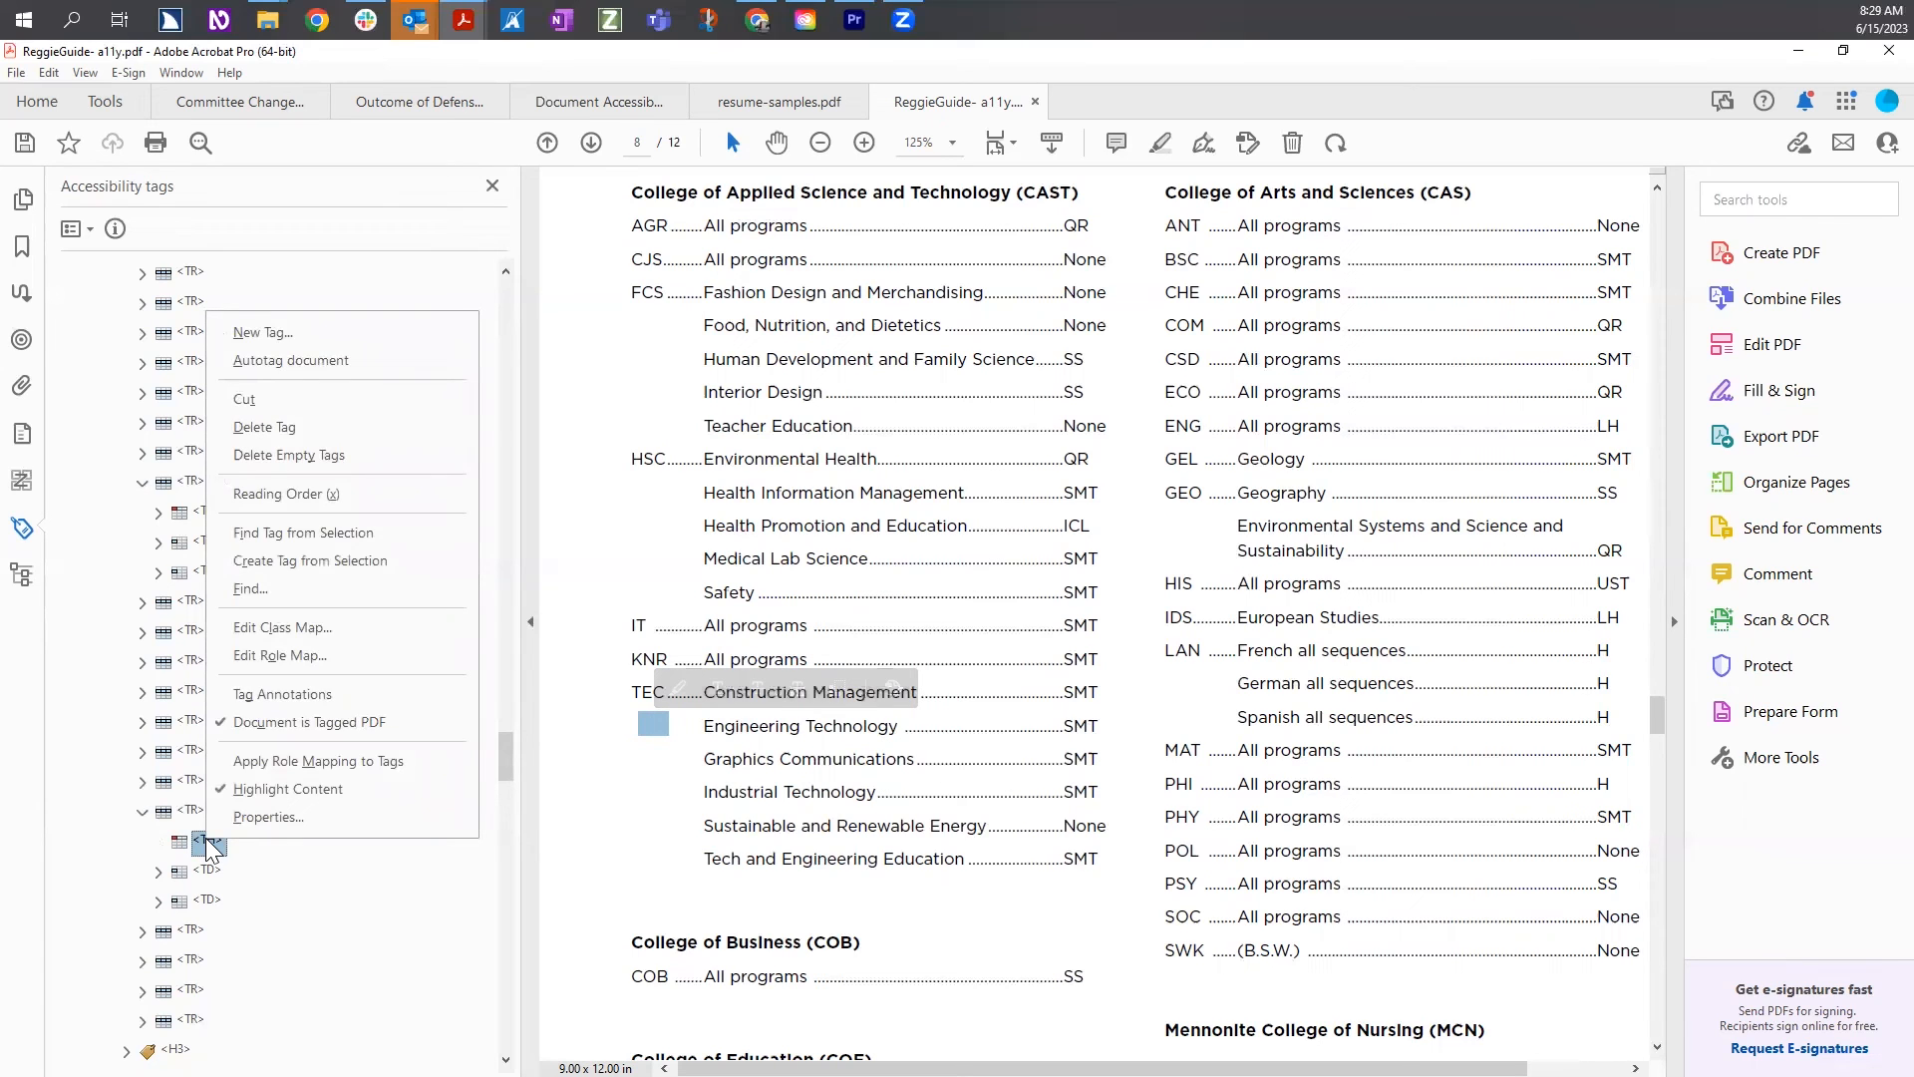
left_click(342, 562)
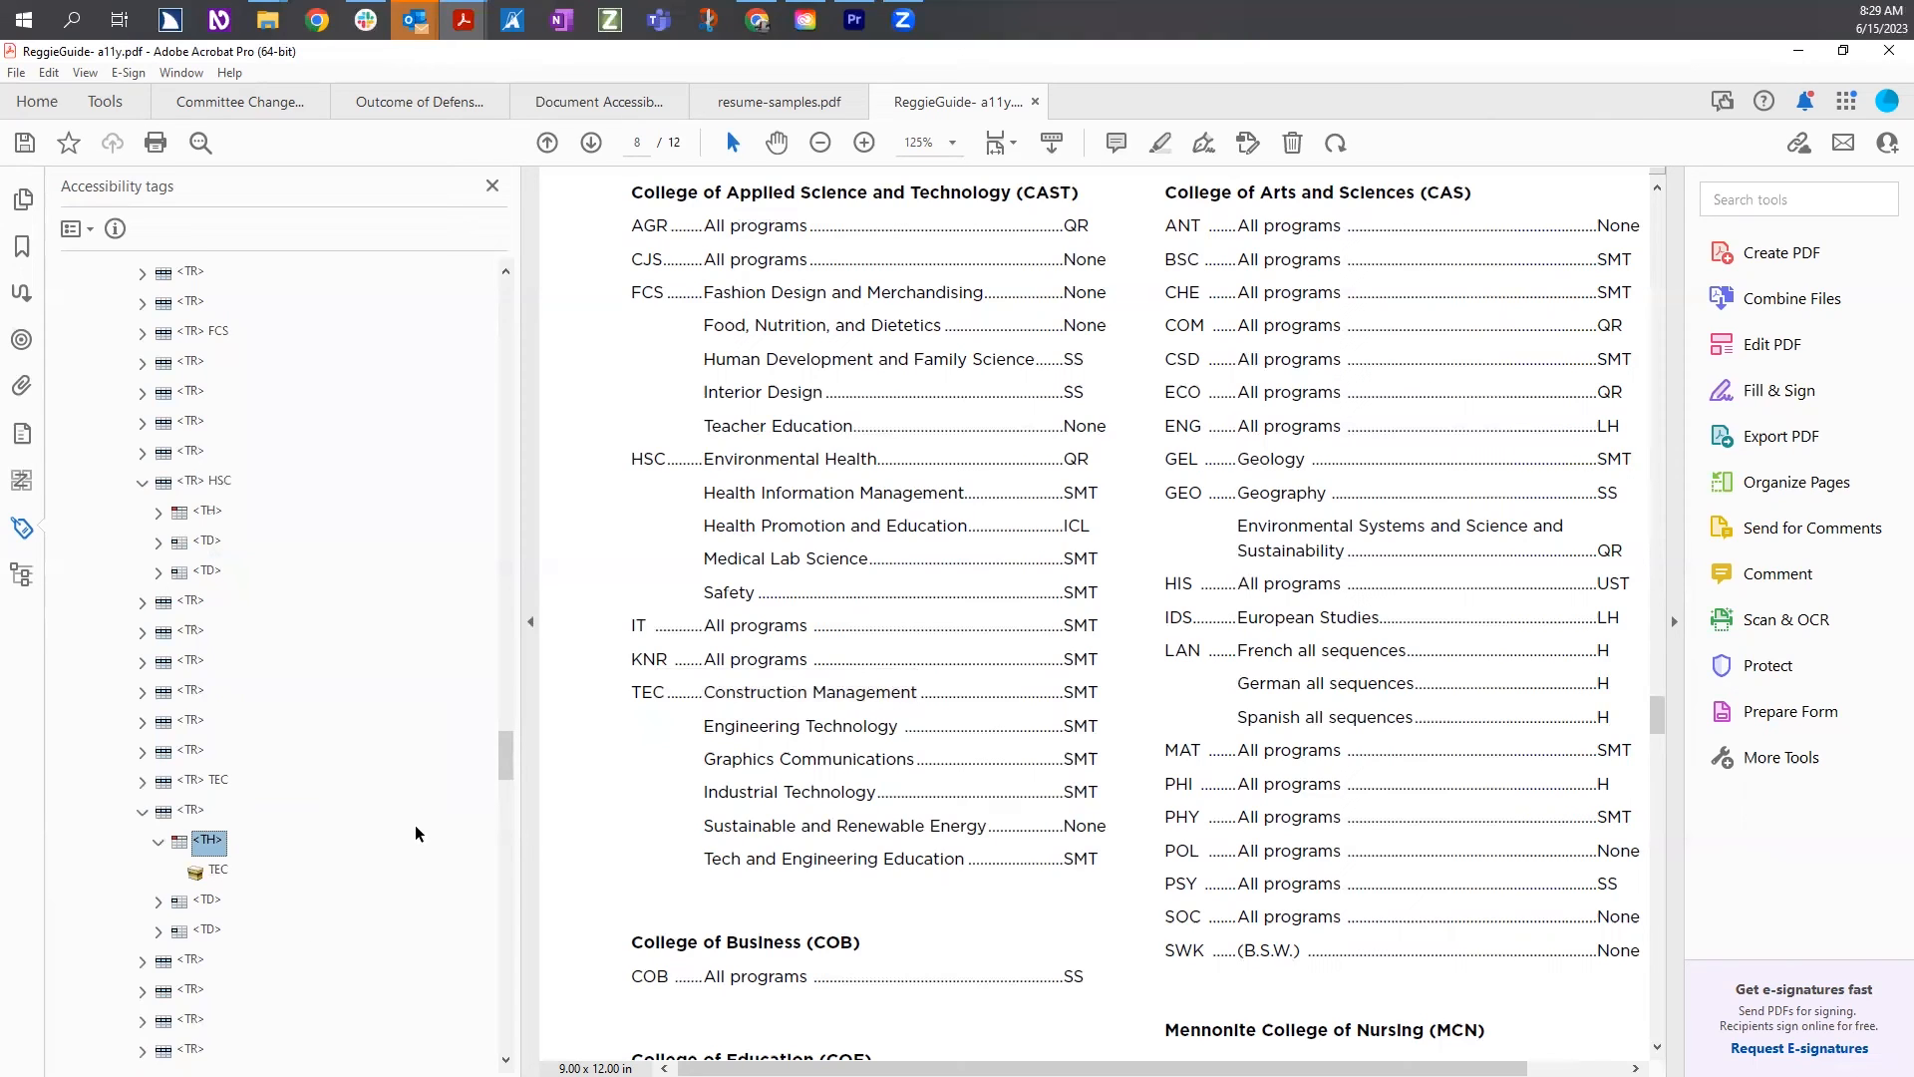
left_click(158, 842)
left_click(206, 843)
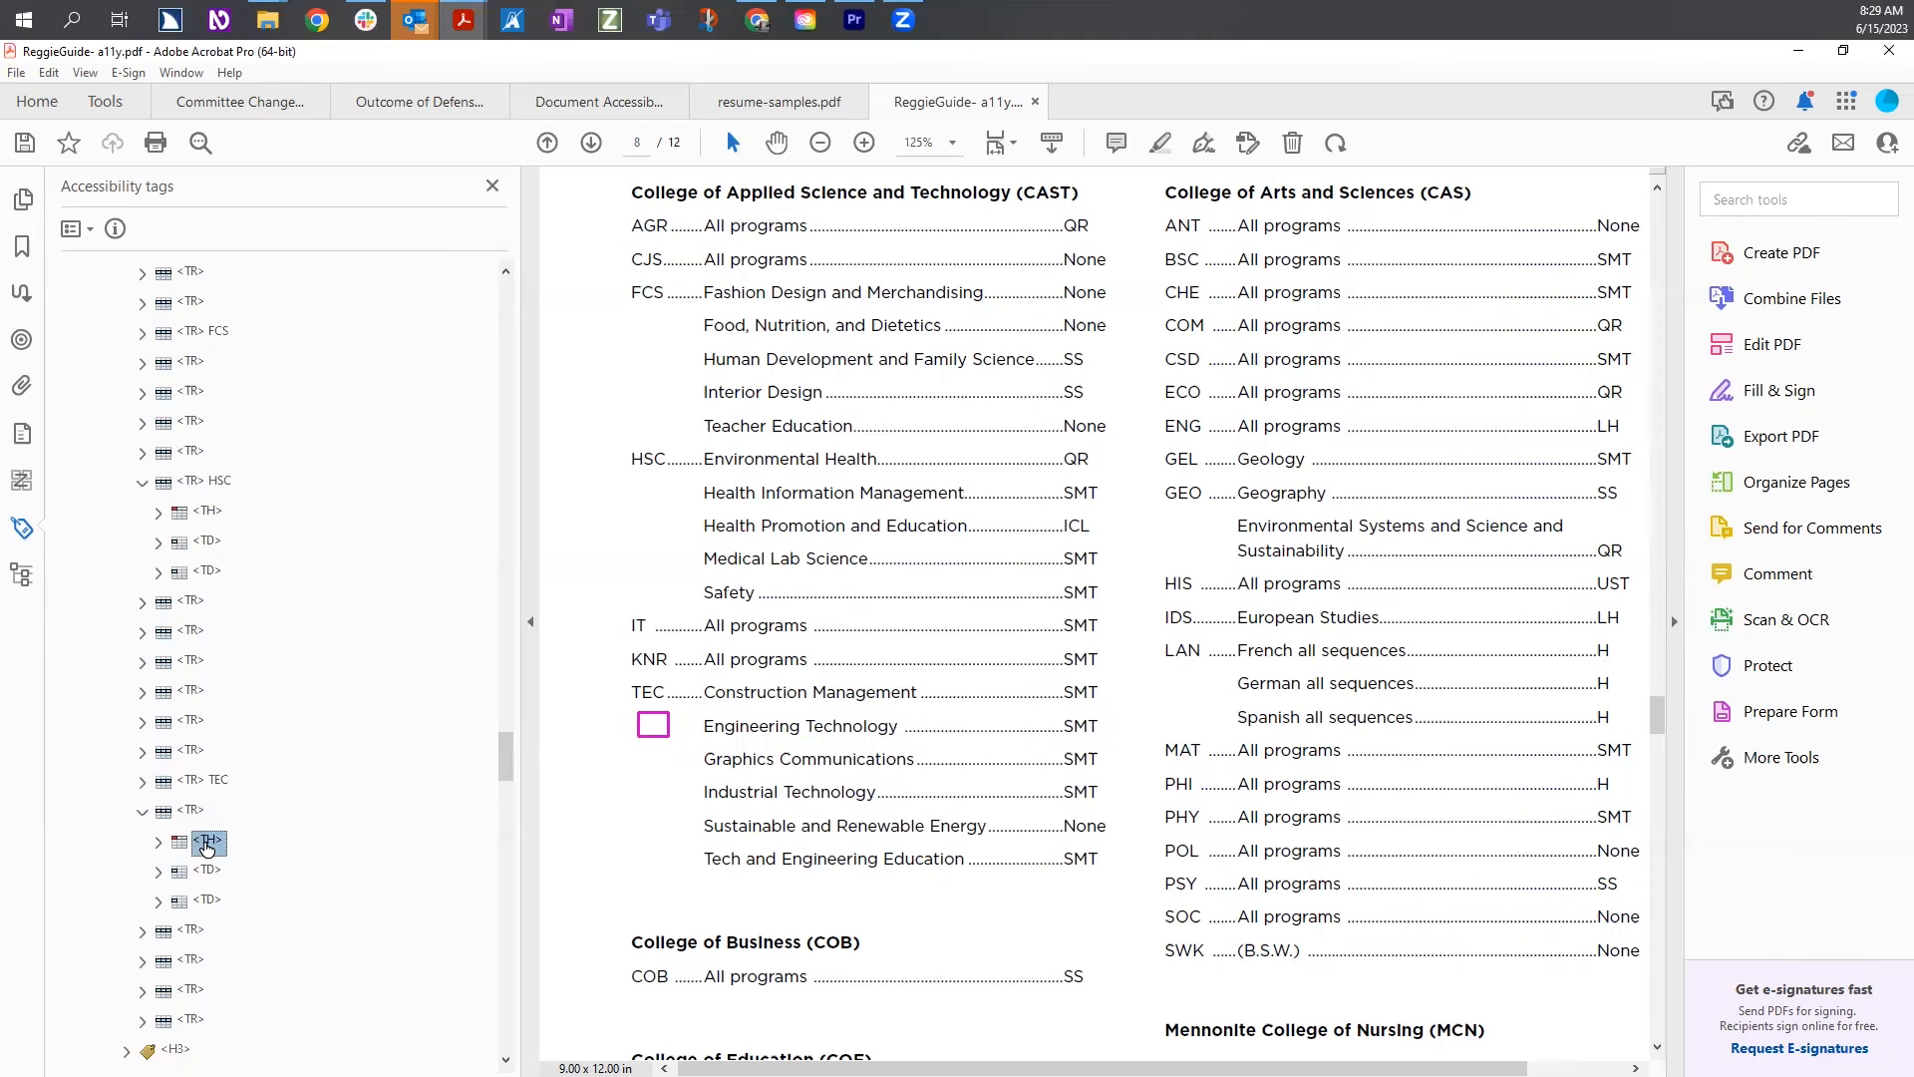
Tag the hidden TEC text beside Graphics Communications as content of that row's empty header cell
left_click(143, 932)
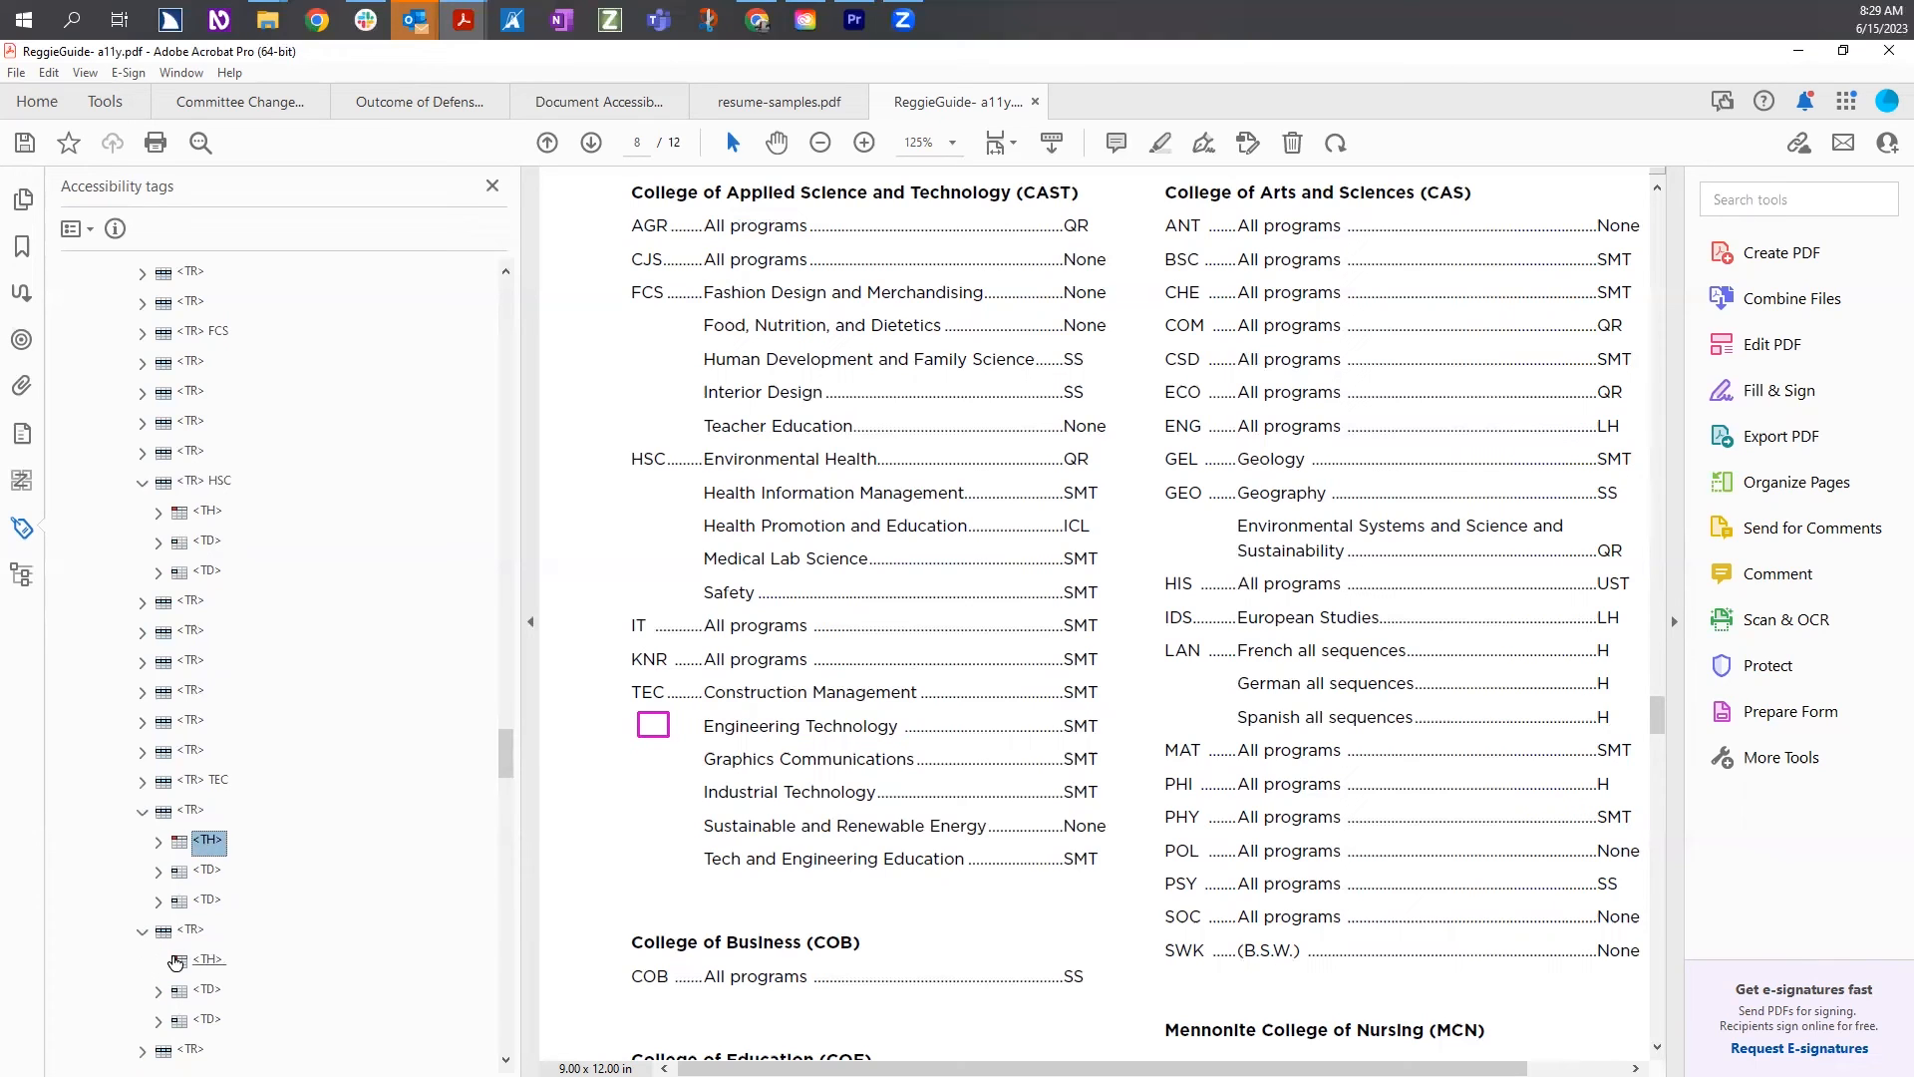
left_click(206, 962)
right_click(207, 962)
left_click_drag(630, 757, 669, 760)
left_click(340, 695)
right_click(211, 961)
left_click(339, 691)
left_click(224, 1021)
key("Delete")
Tag the hidden TEC text beside Industrial Technology as content of that row's empty header cell
scroll(164, 1015, "down", 3)
left_click(198, 814)
key("Right")
key("Right")
left_click_drag(632, 792, 669, 825)
right_click(207, 845)
left_click(339, 577)
Fill the empty header cells of the Sustainable and Renewable Energy and Tech and Engineering Education rows with their hidden TEC texts
left_click(143, 961)
left_click(205, 991)
right_click(200, 997)
left_click(334, 730)
left_click(142, 931)
left_click(207, 959)
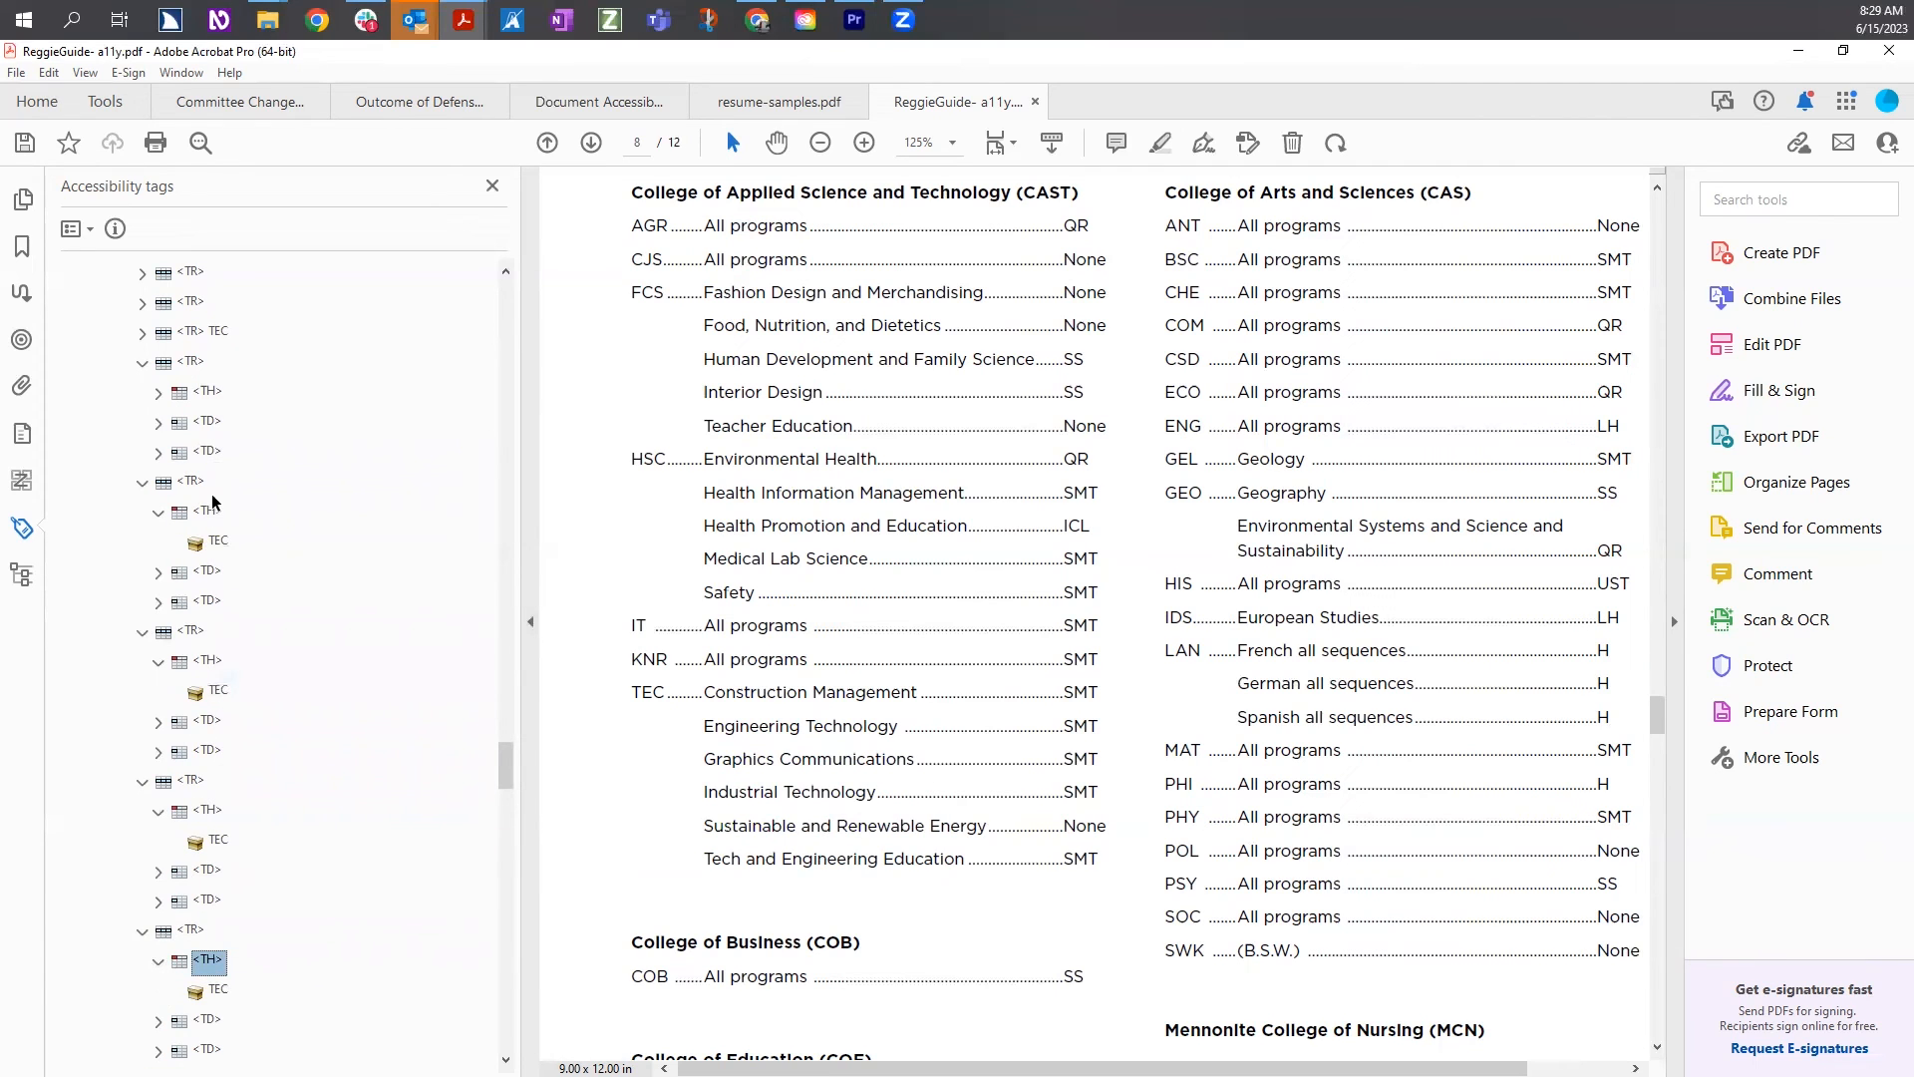
Select the CAST table tag and check which cells on the page it covers
scroll(252, 553, "up", 10)
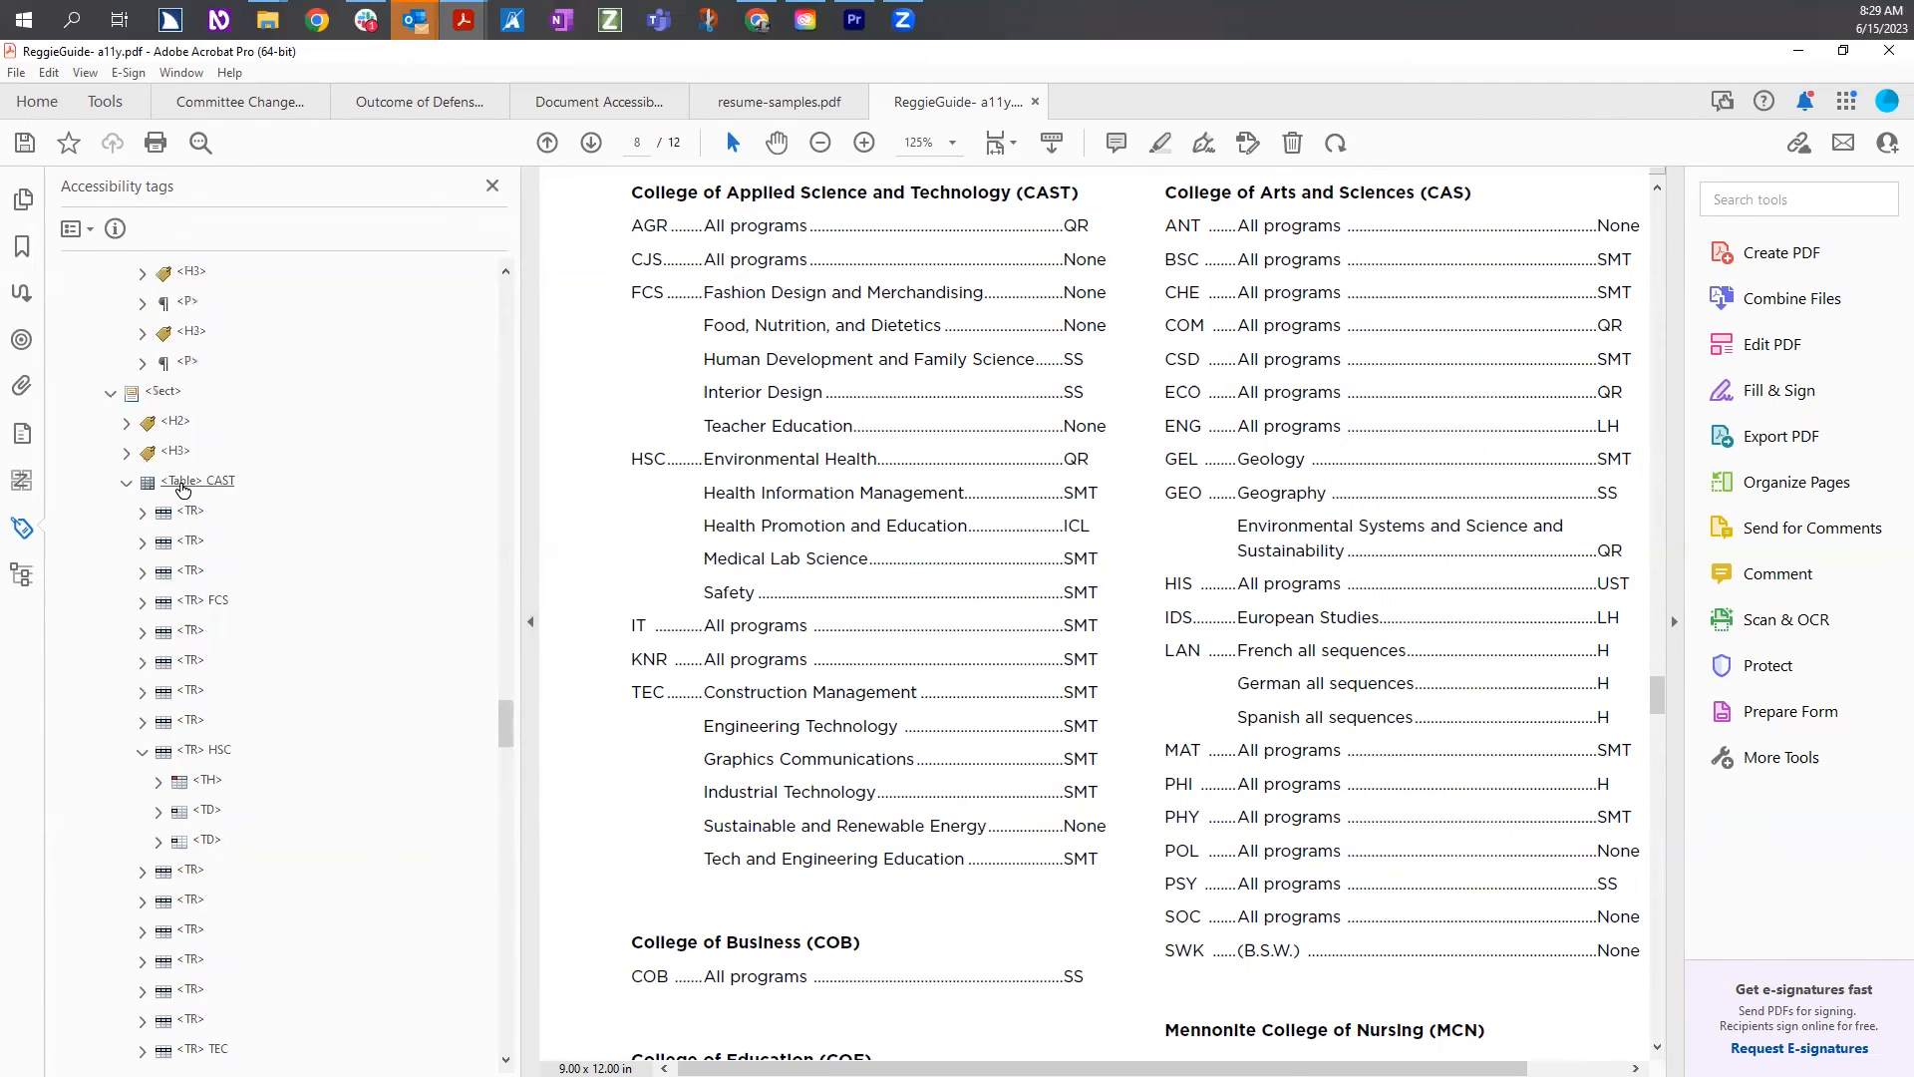
left_click(183, 486)
scroll(610, 650, "down", 5)
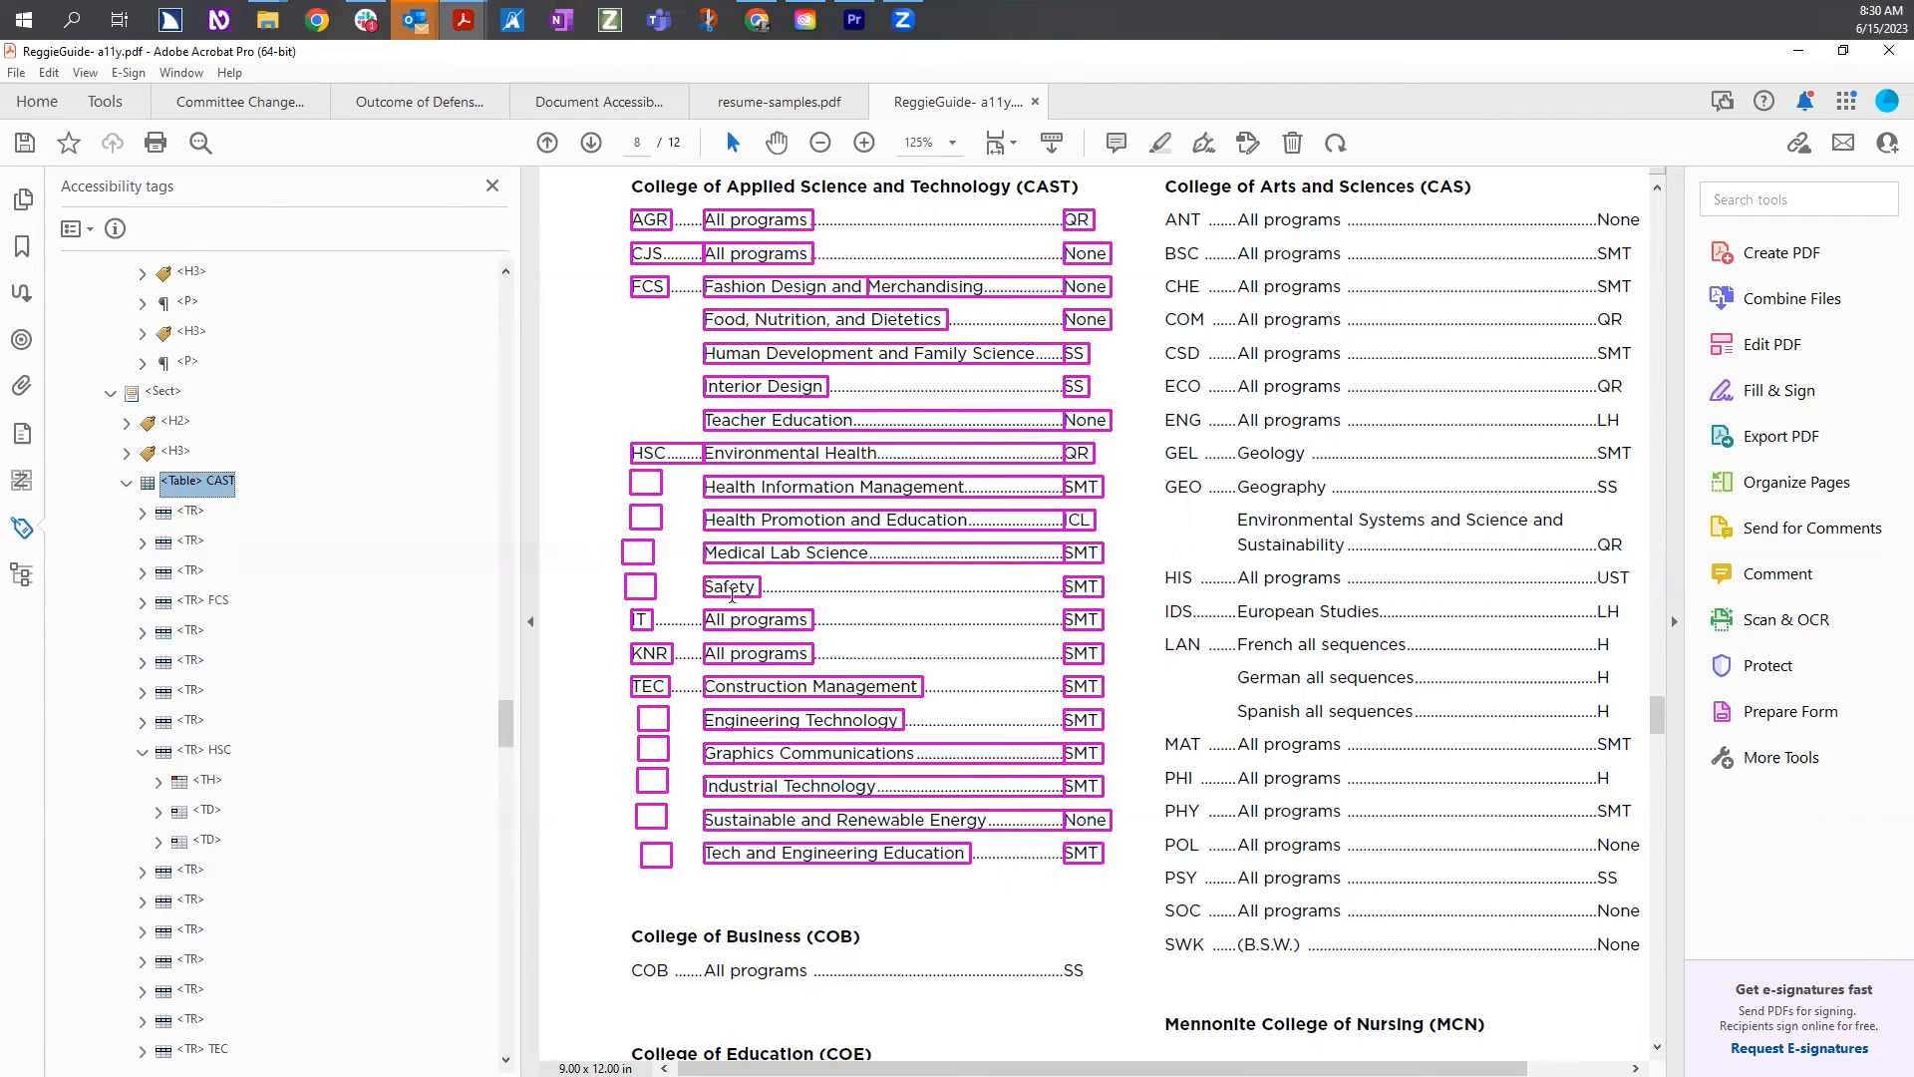
scroll(678, 848, "up", 3)
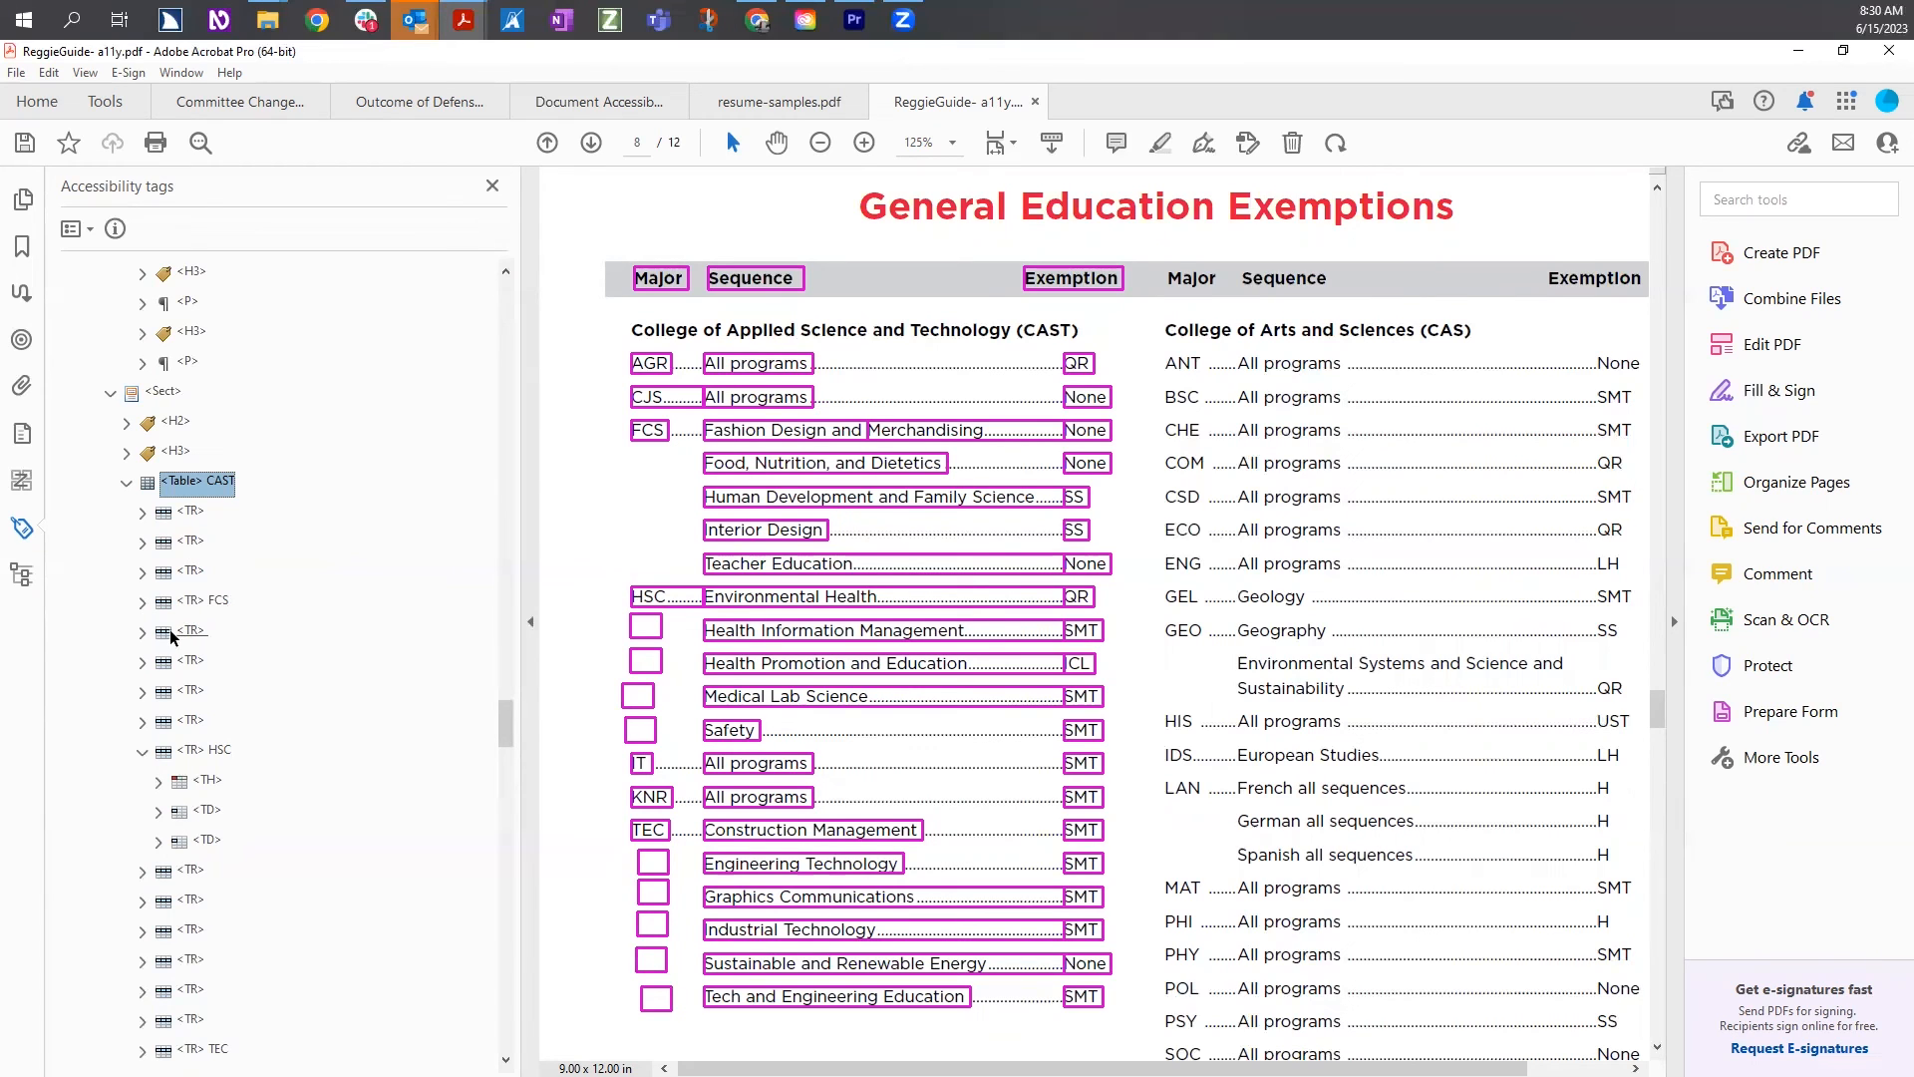
Inspect the Actual Text in the properties of the empty header cell in the row after FCS
left_click(143, 631)
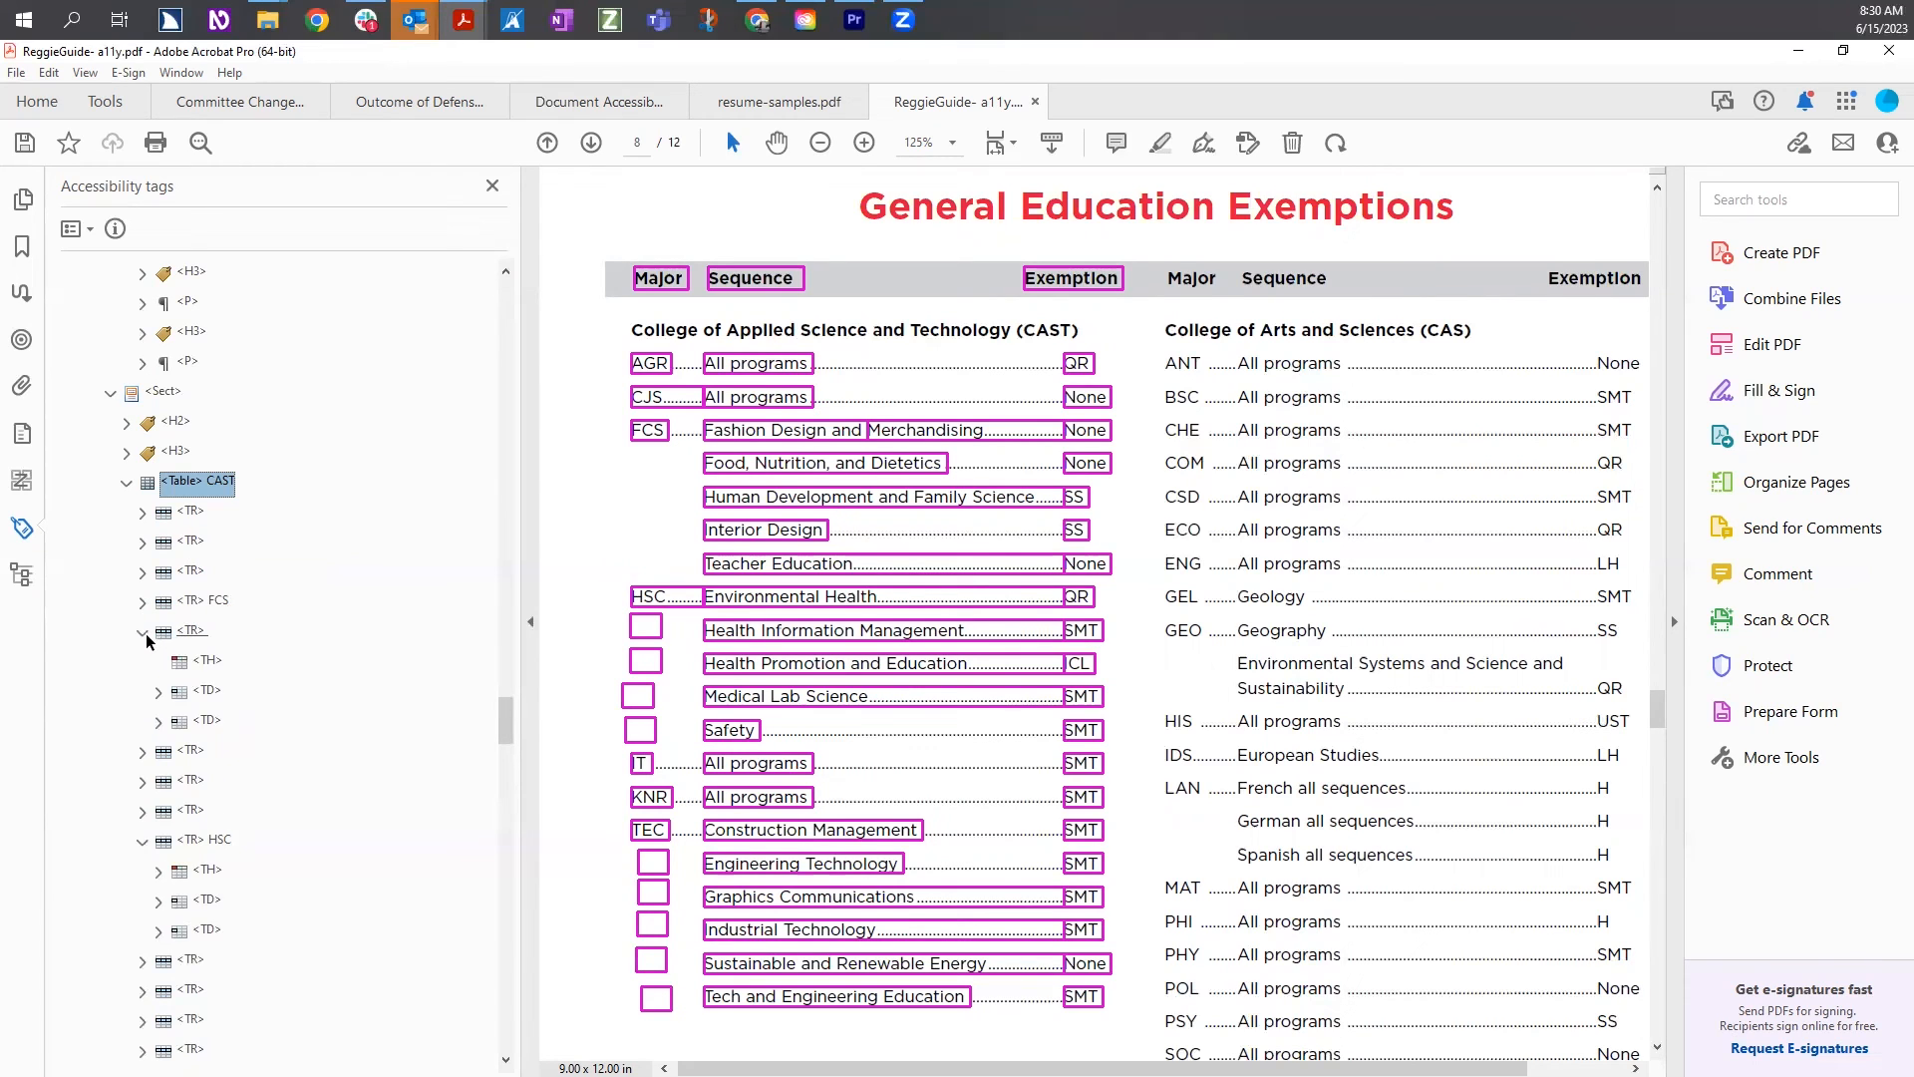
right_click(206, 662)
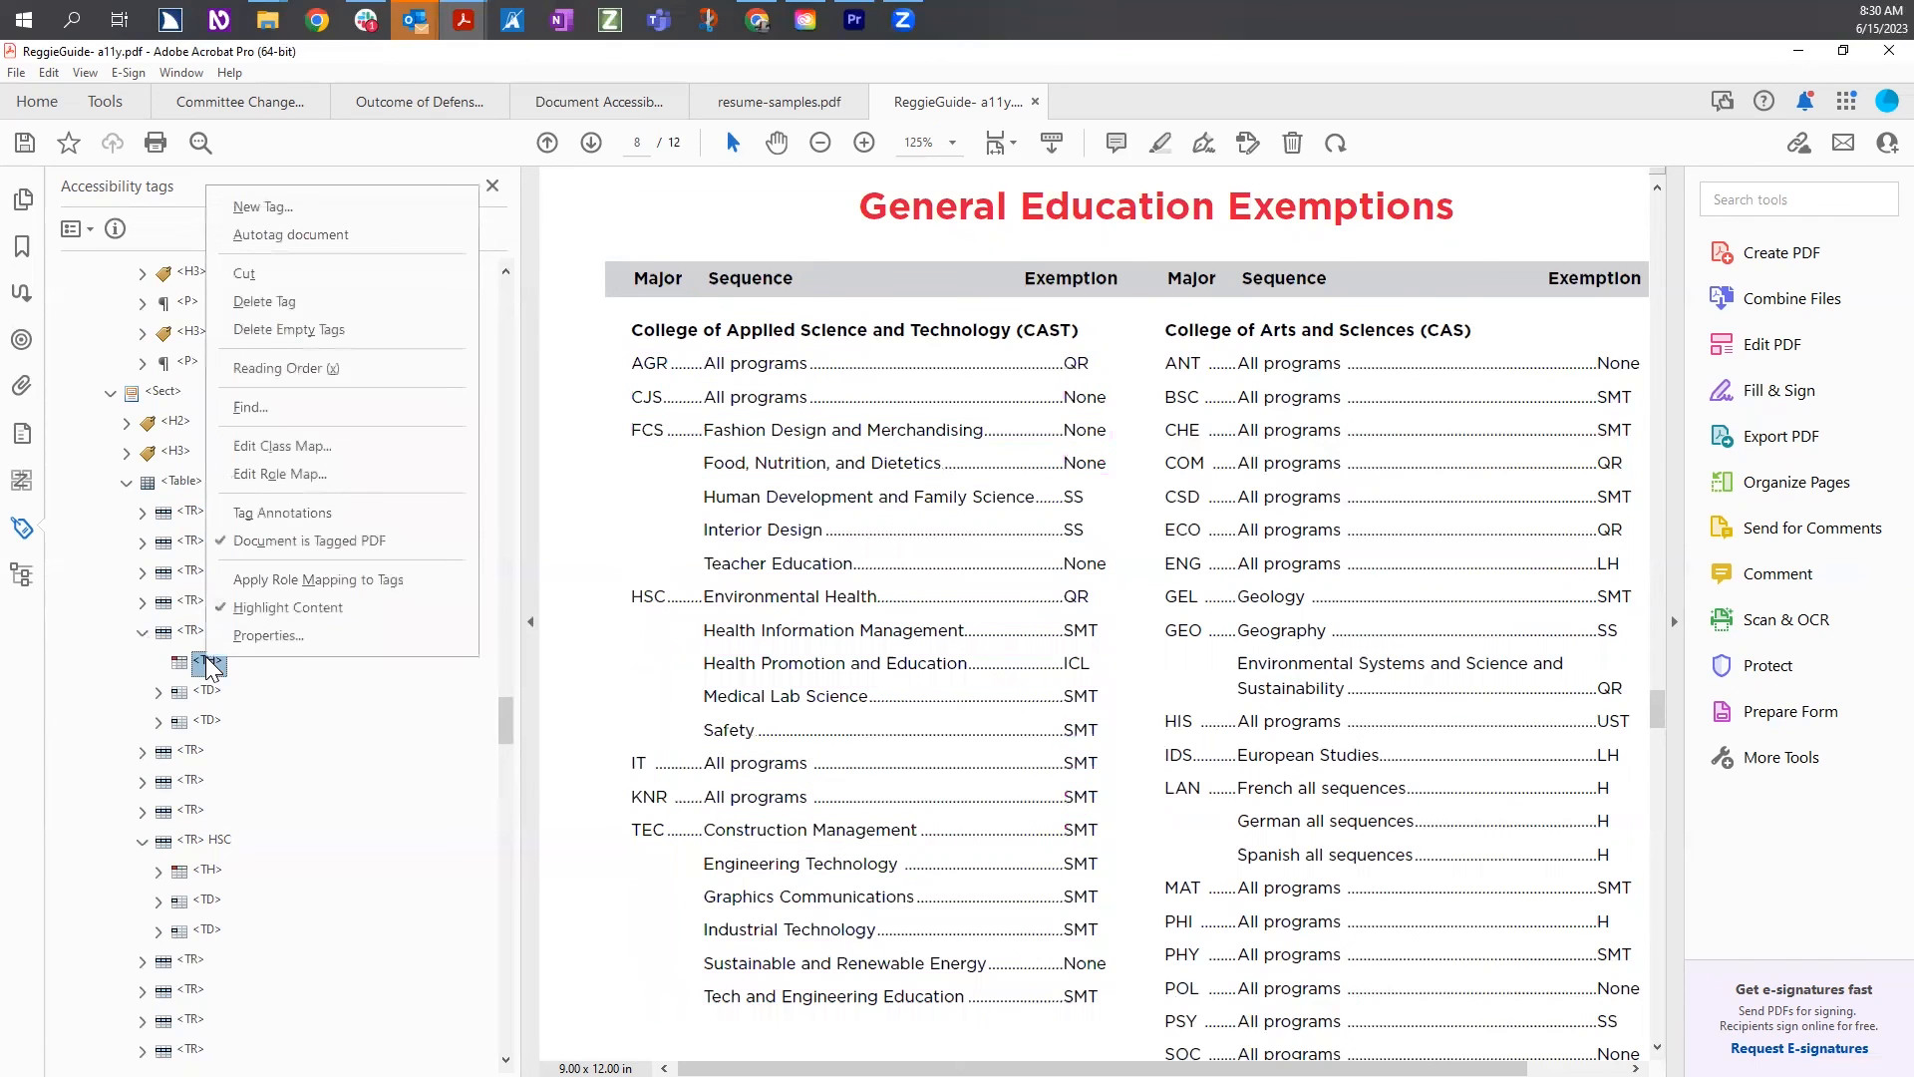
left_click(299, 636)
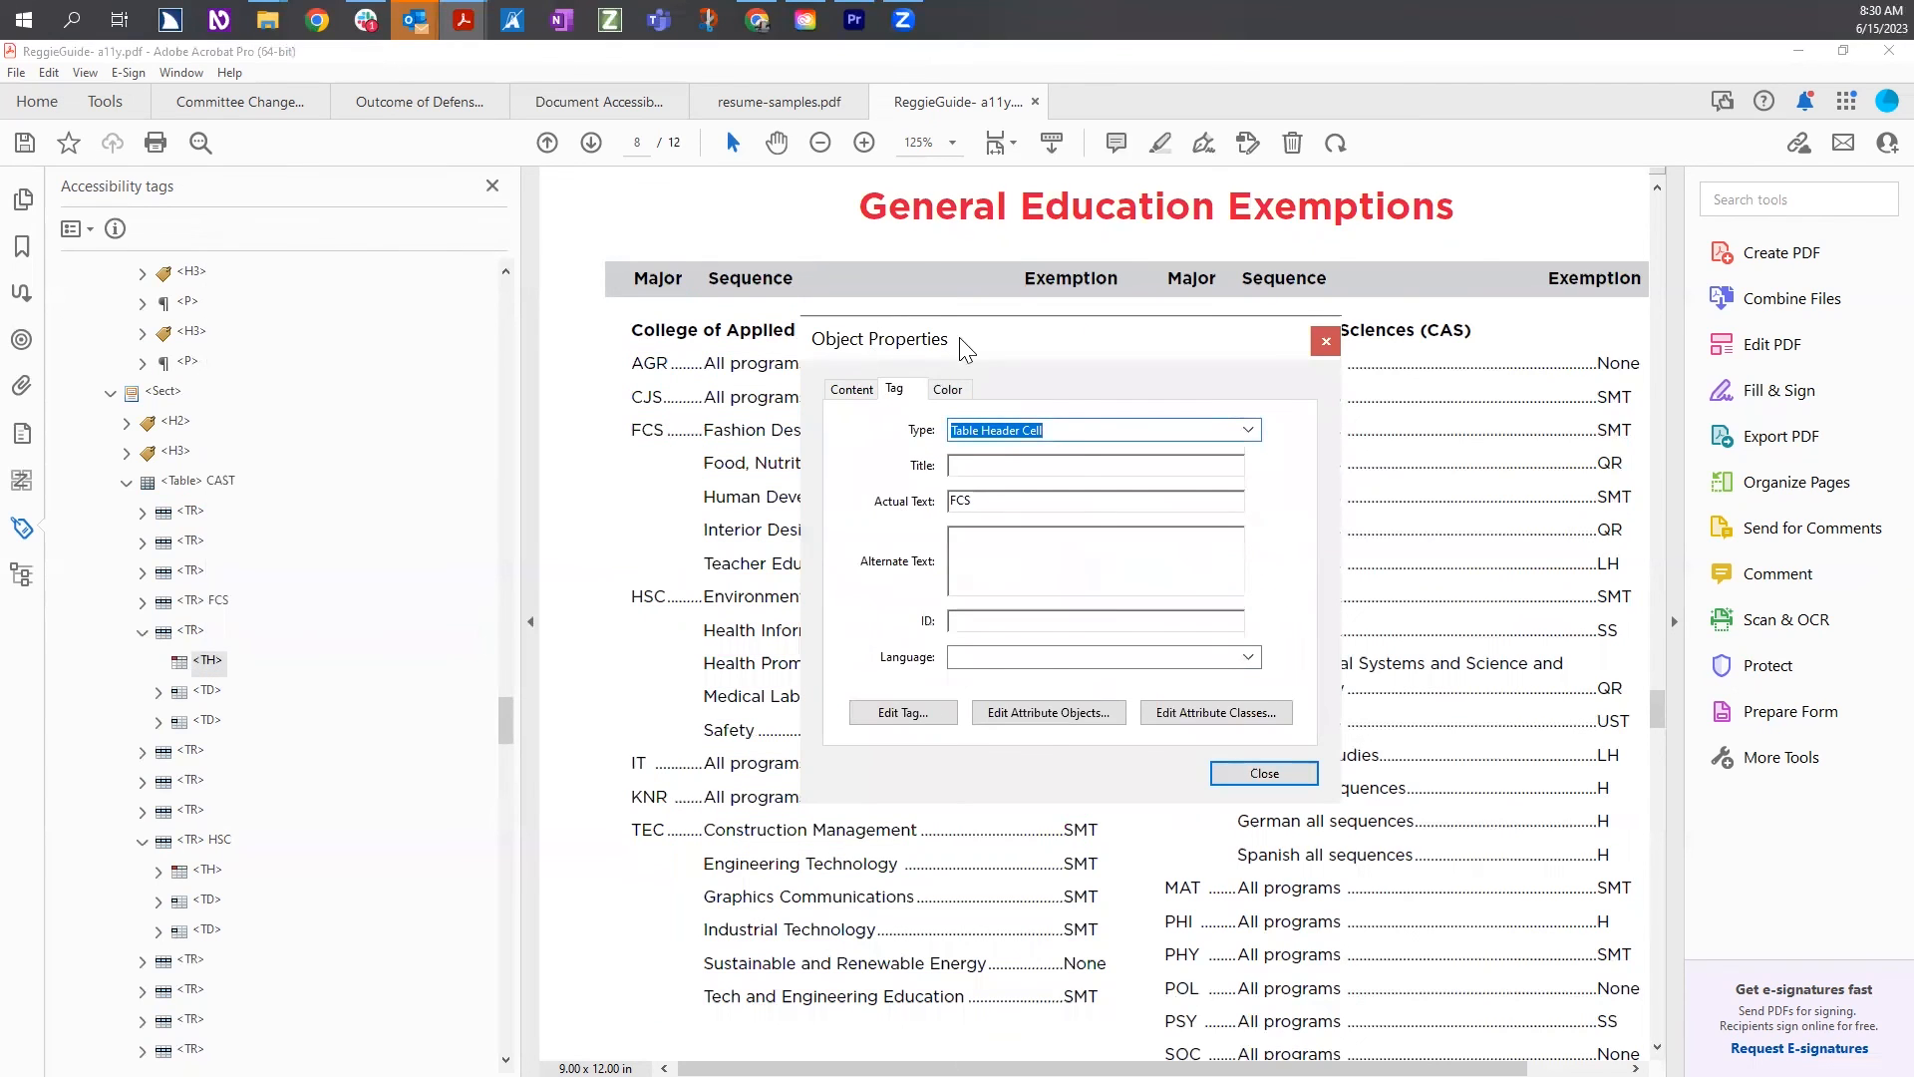
left_click_drag(1037, 334, 1213, 285)
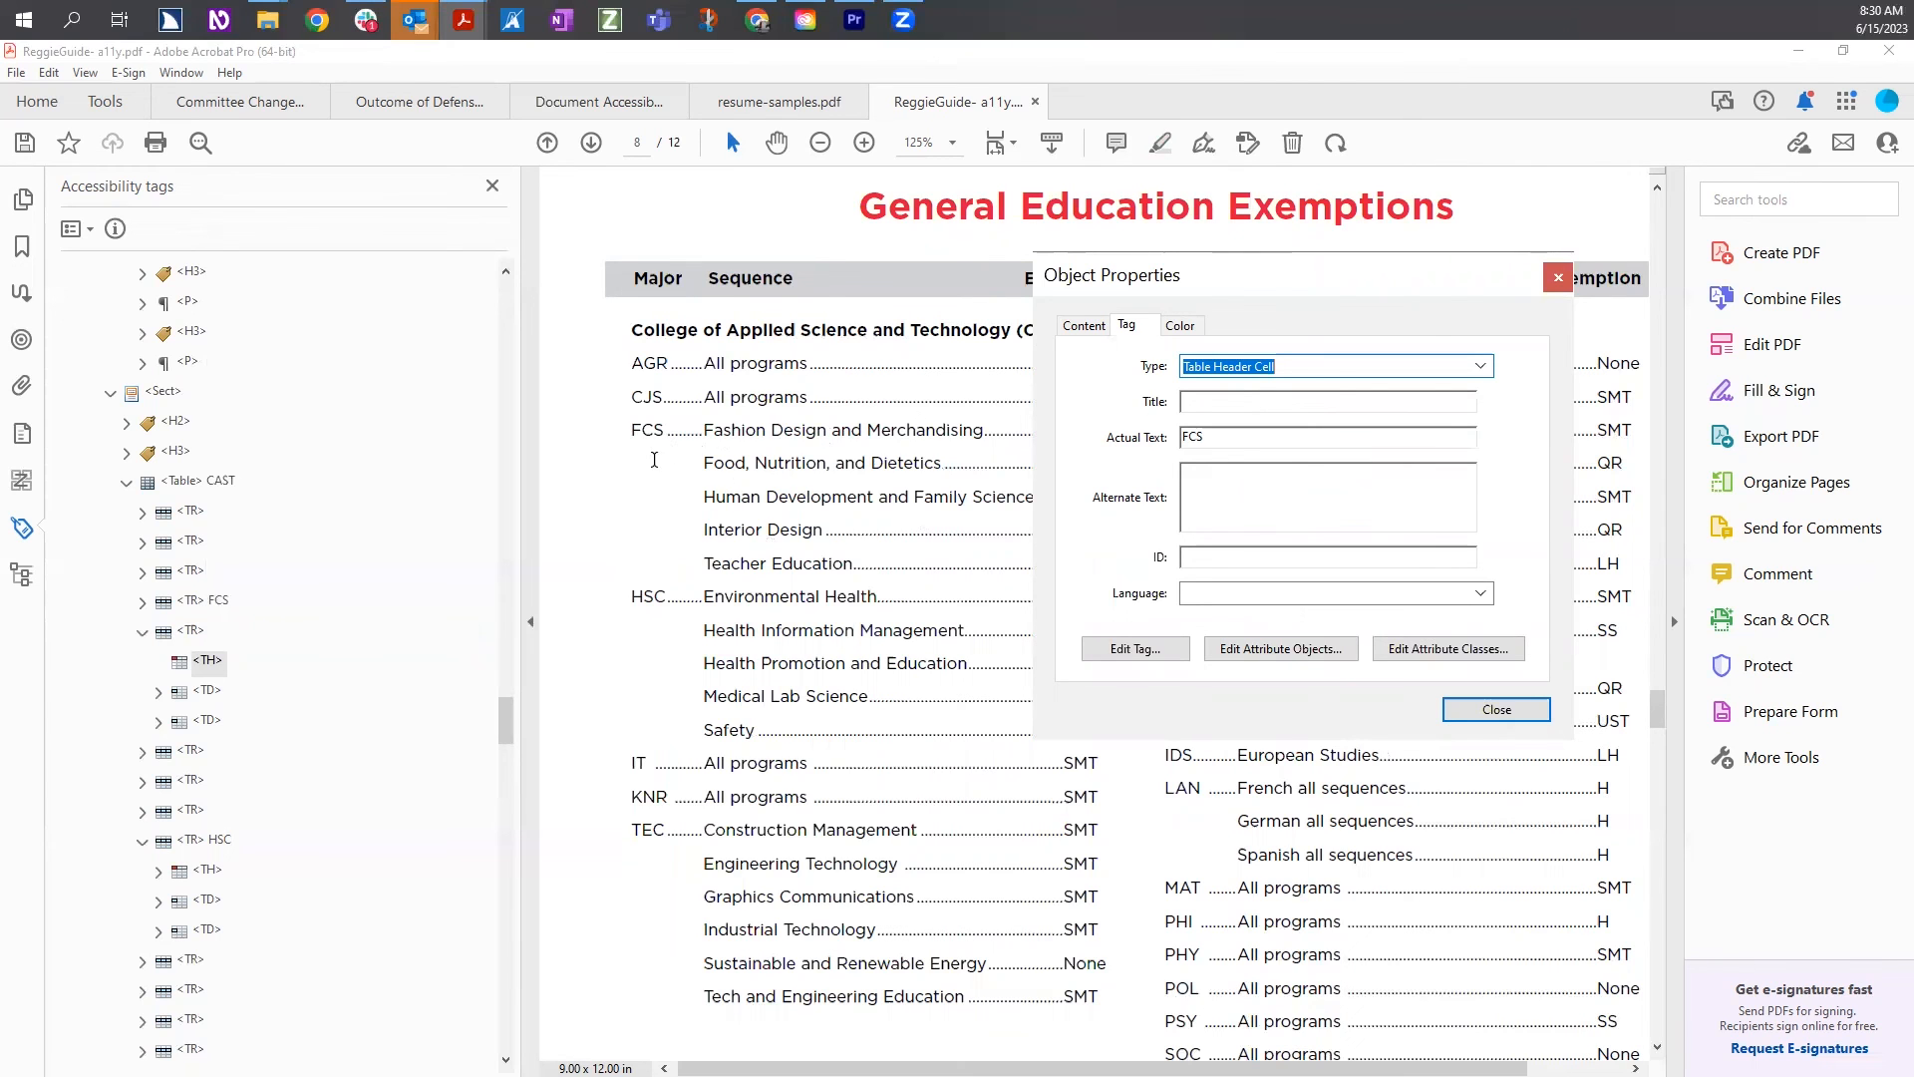
left_click(1497, 710)
Move through the CAST table's cells with screen reader table navigation to check how they are read
scroll(997, 488, "up", 3)
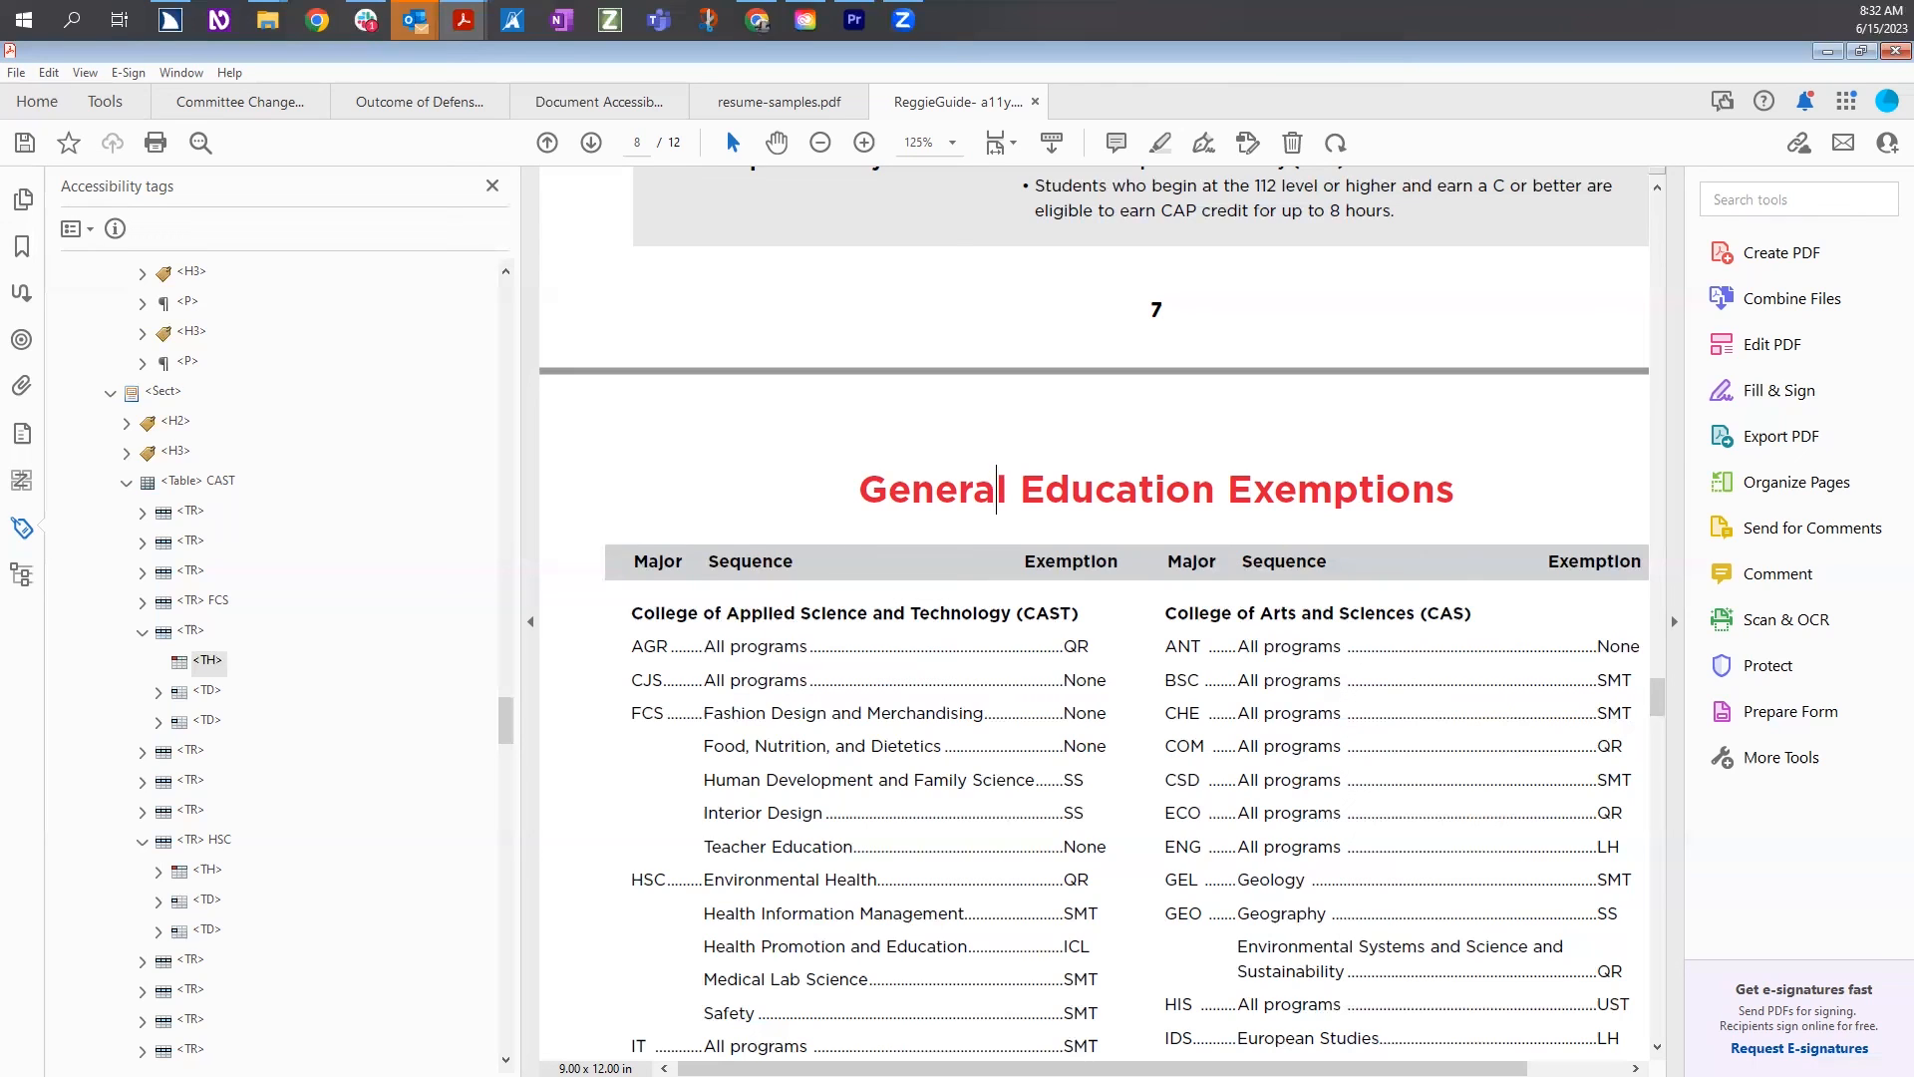
key("ctrl+alt+Right")
key("ctrl+alt+Down")
key("ctrl+alt+Down")
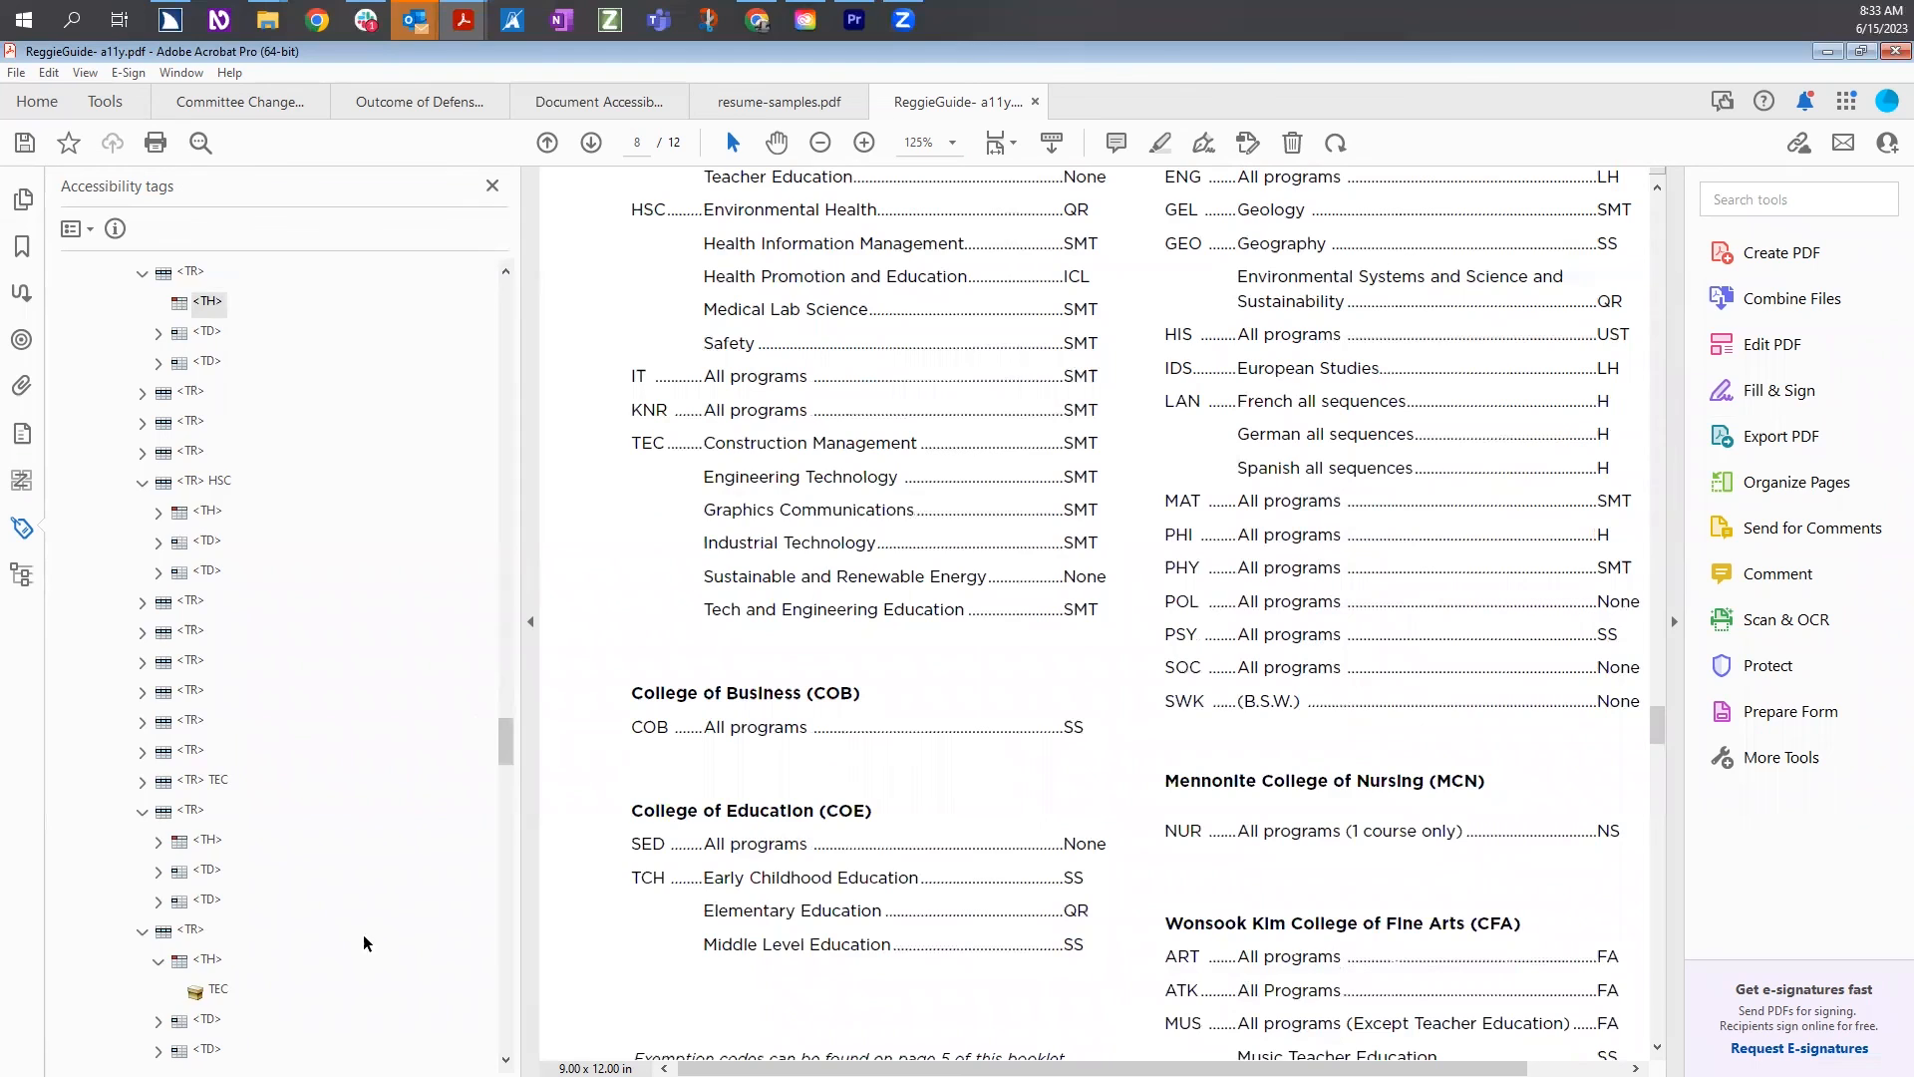
Expand the COB table's first row and inspect the Actual Text properties of its empty header cells
scroll(361, 938, "down", 8)
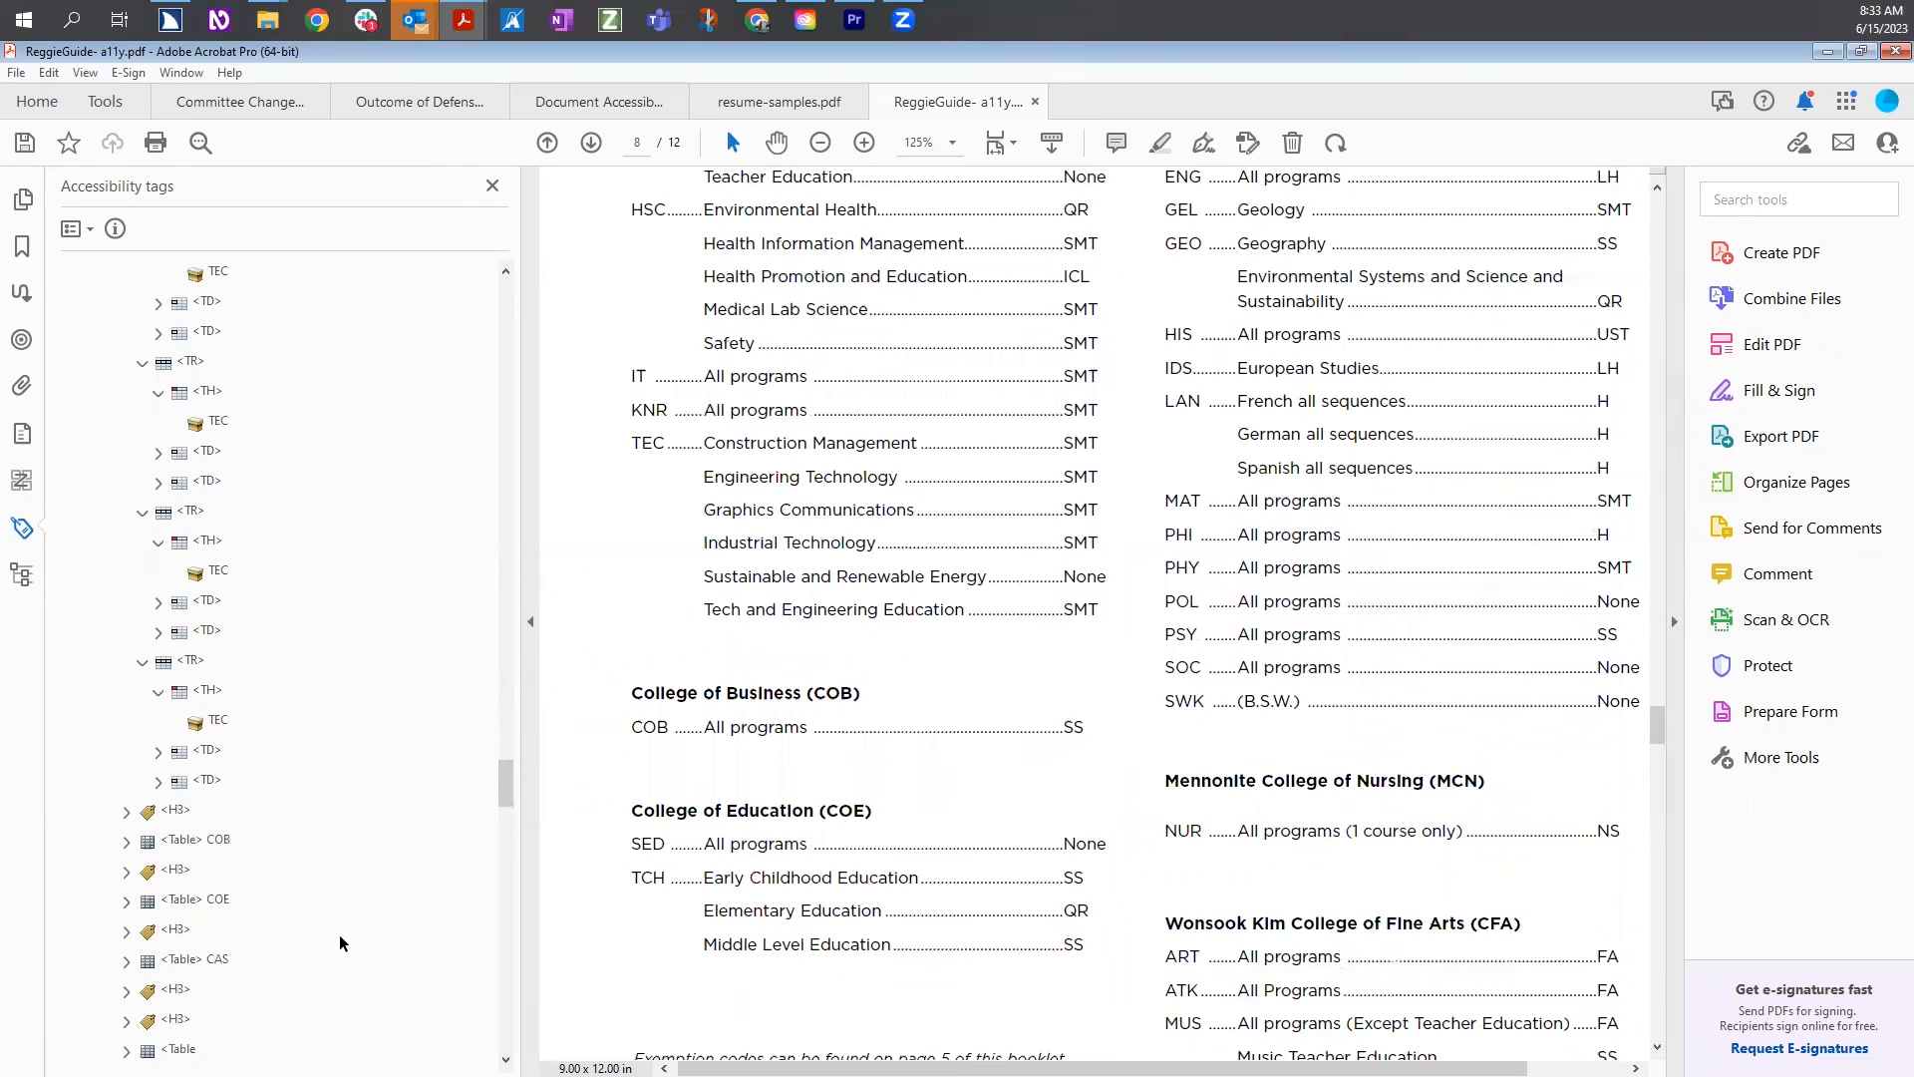
scroll(340, 943, "down", 3)
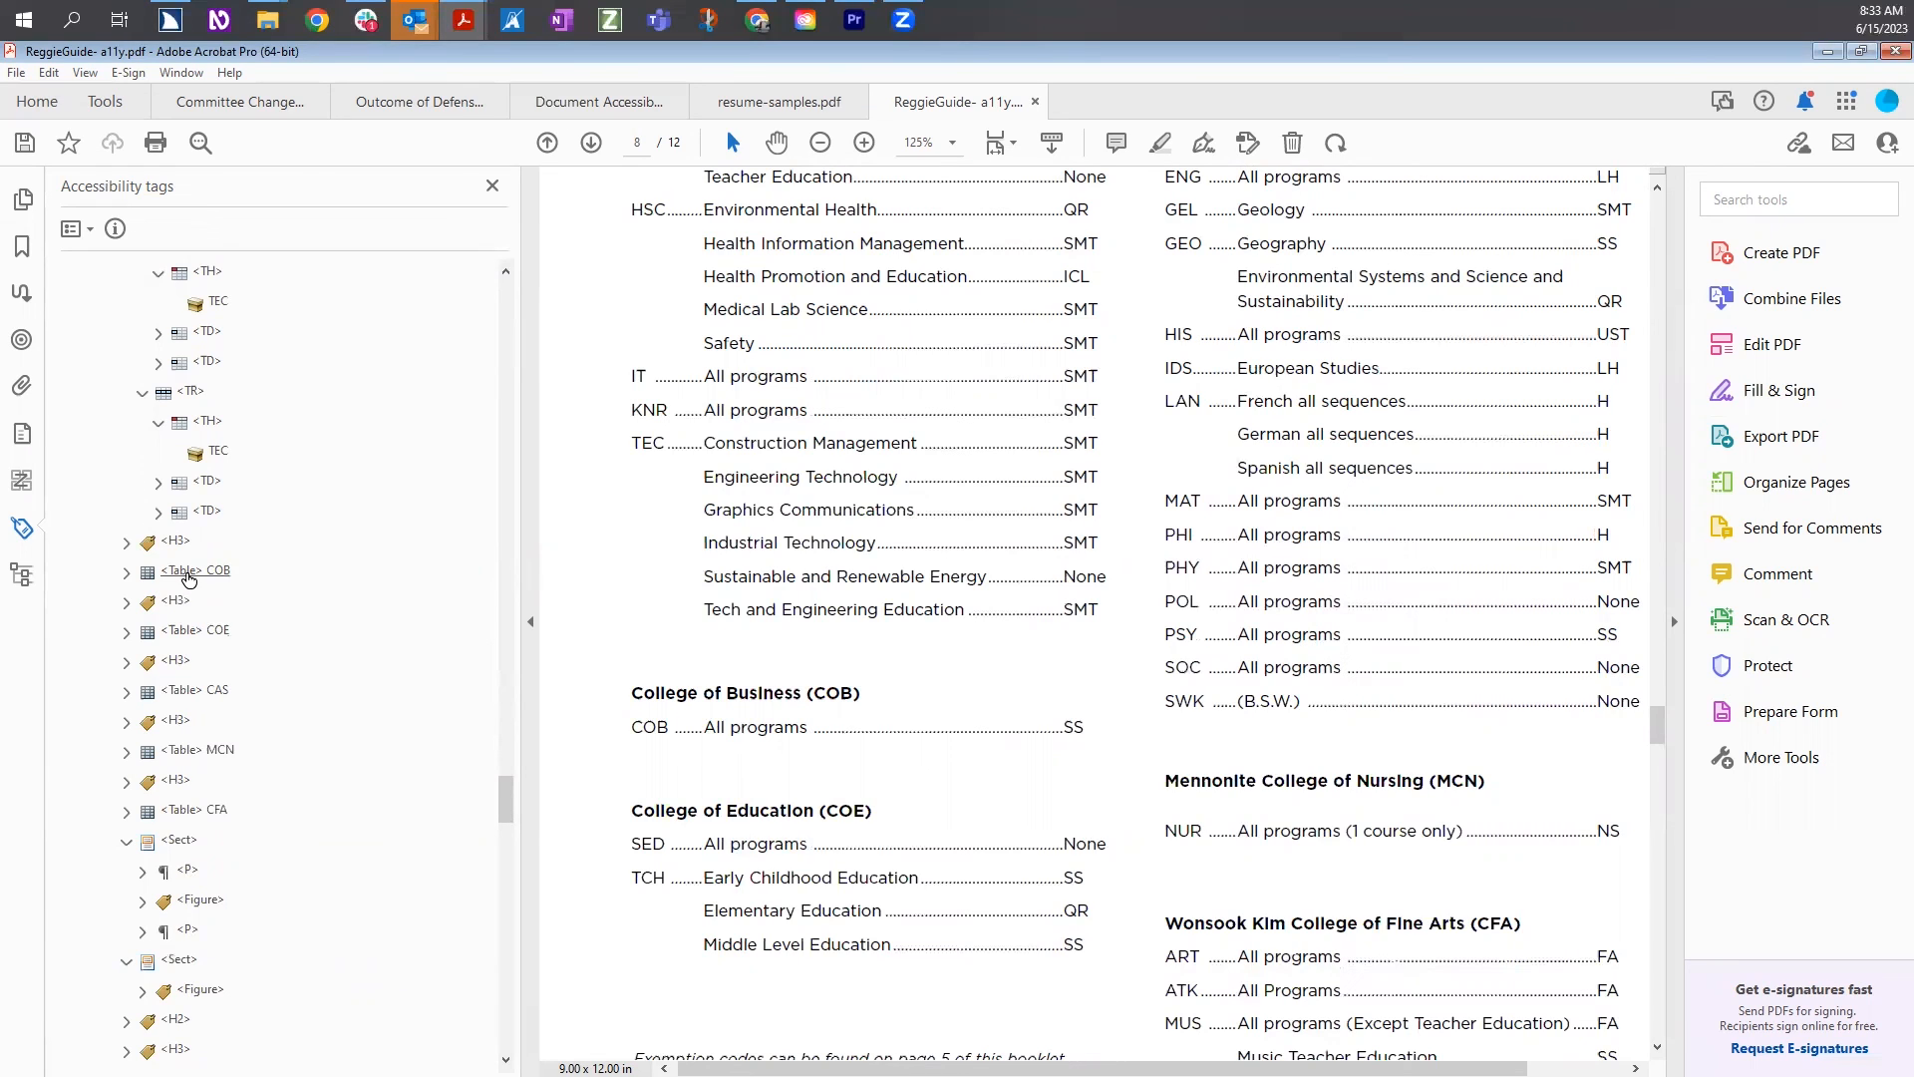
left_click(189, 573)
left_click(127, 572)
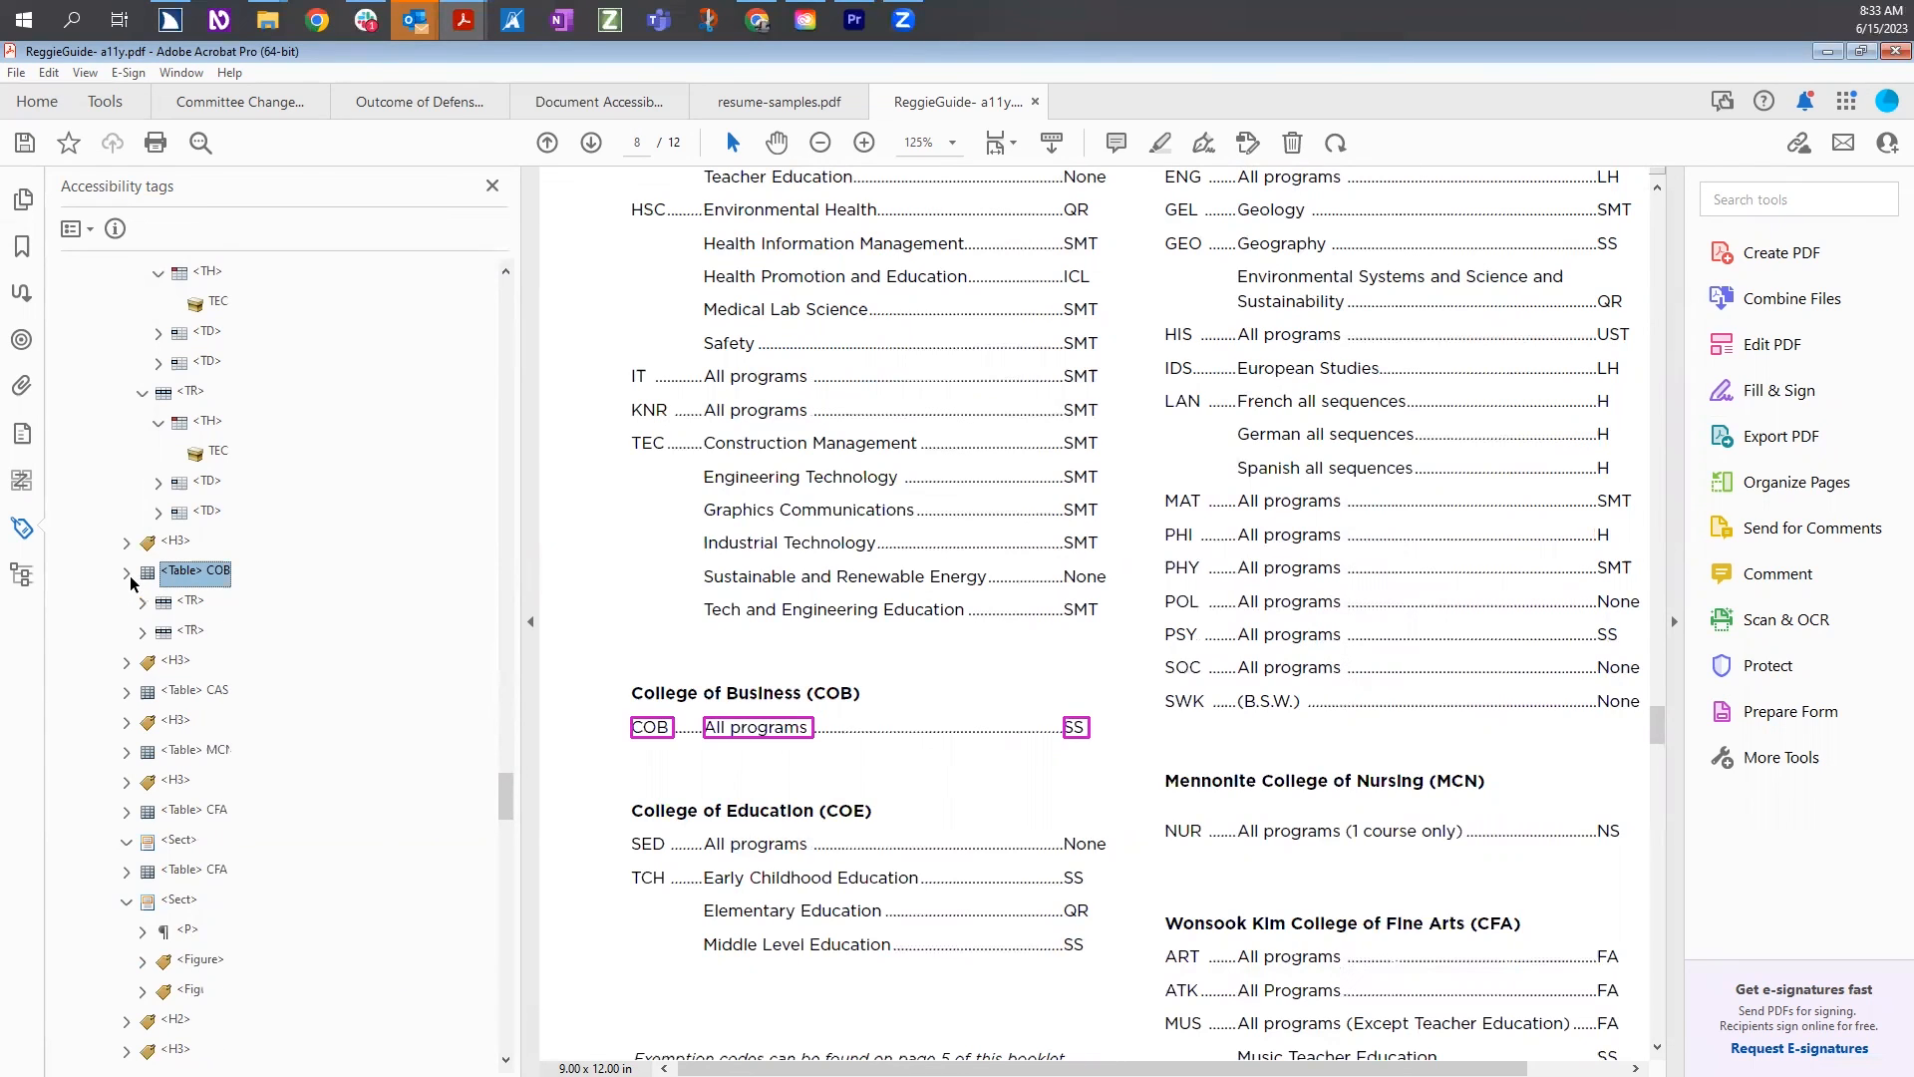
left_click(143, 602)
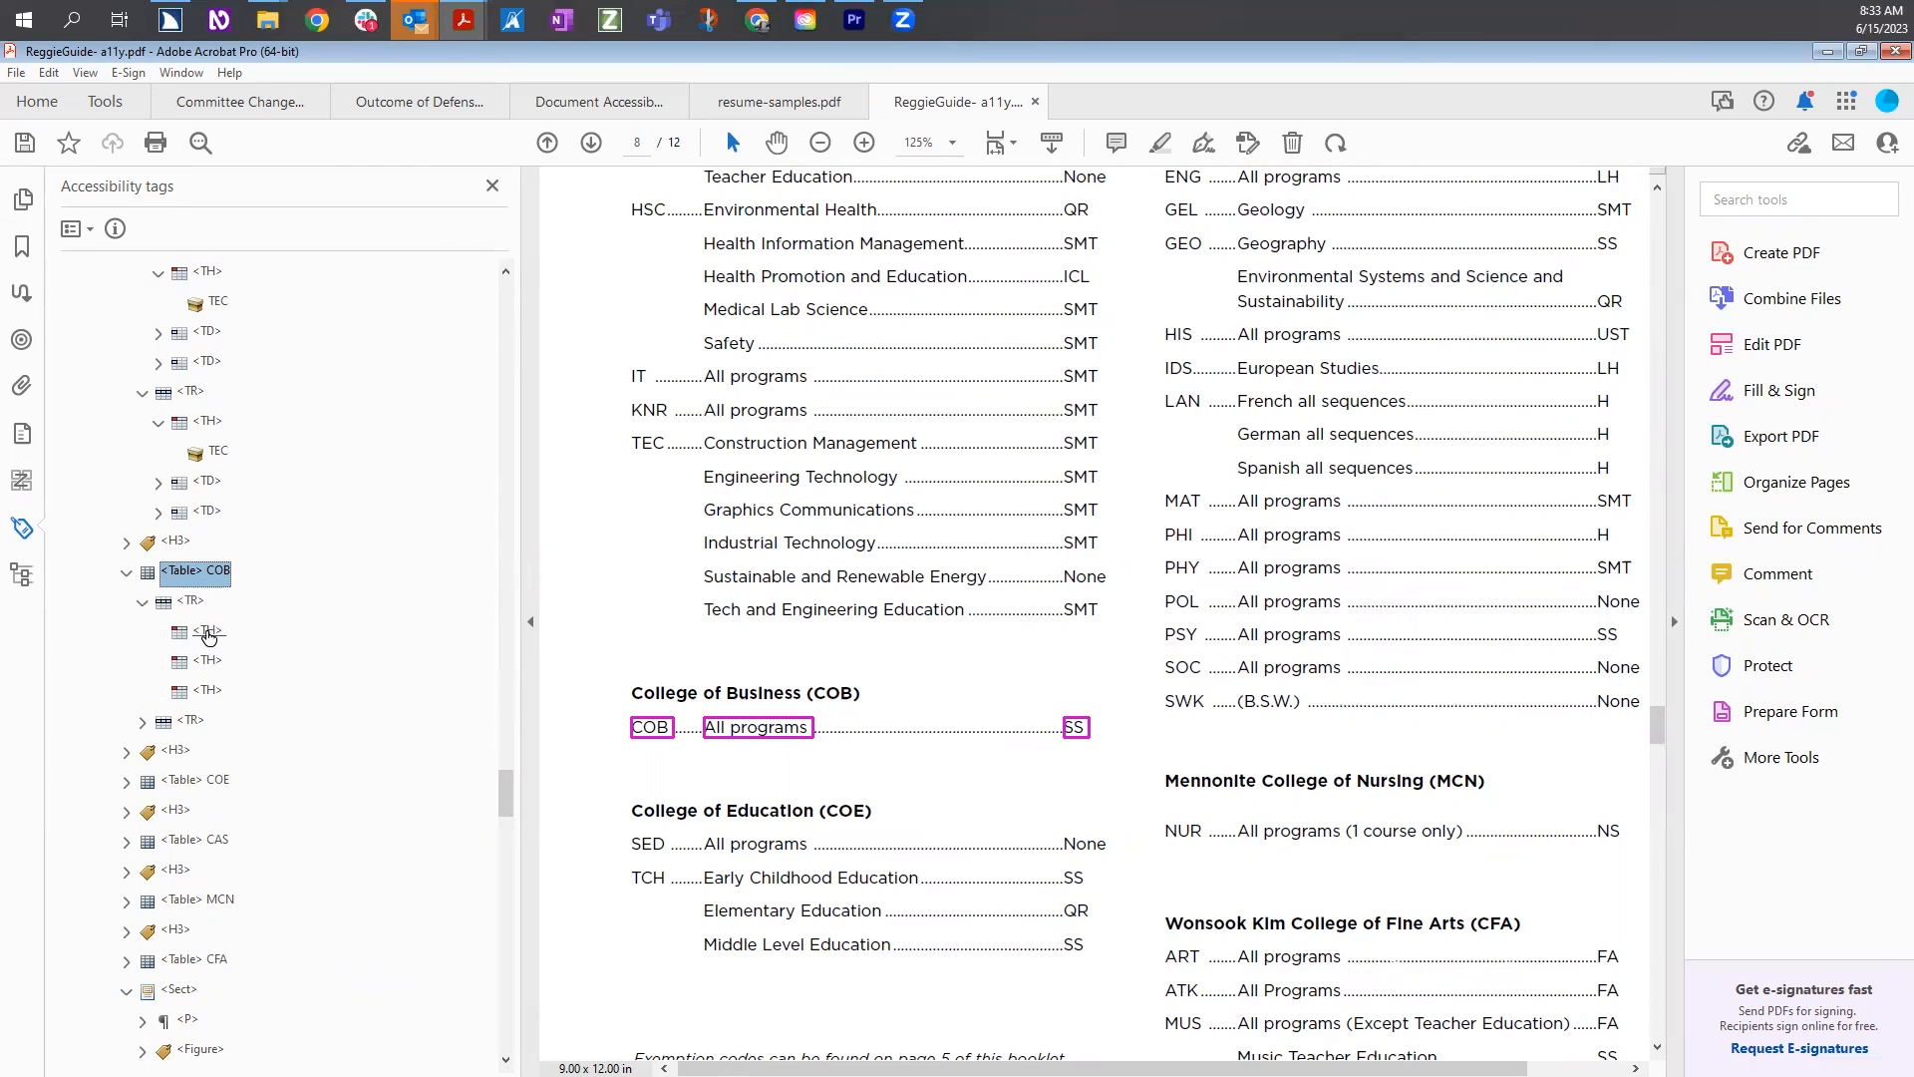
right_click(208, 636)
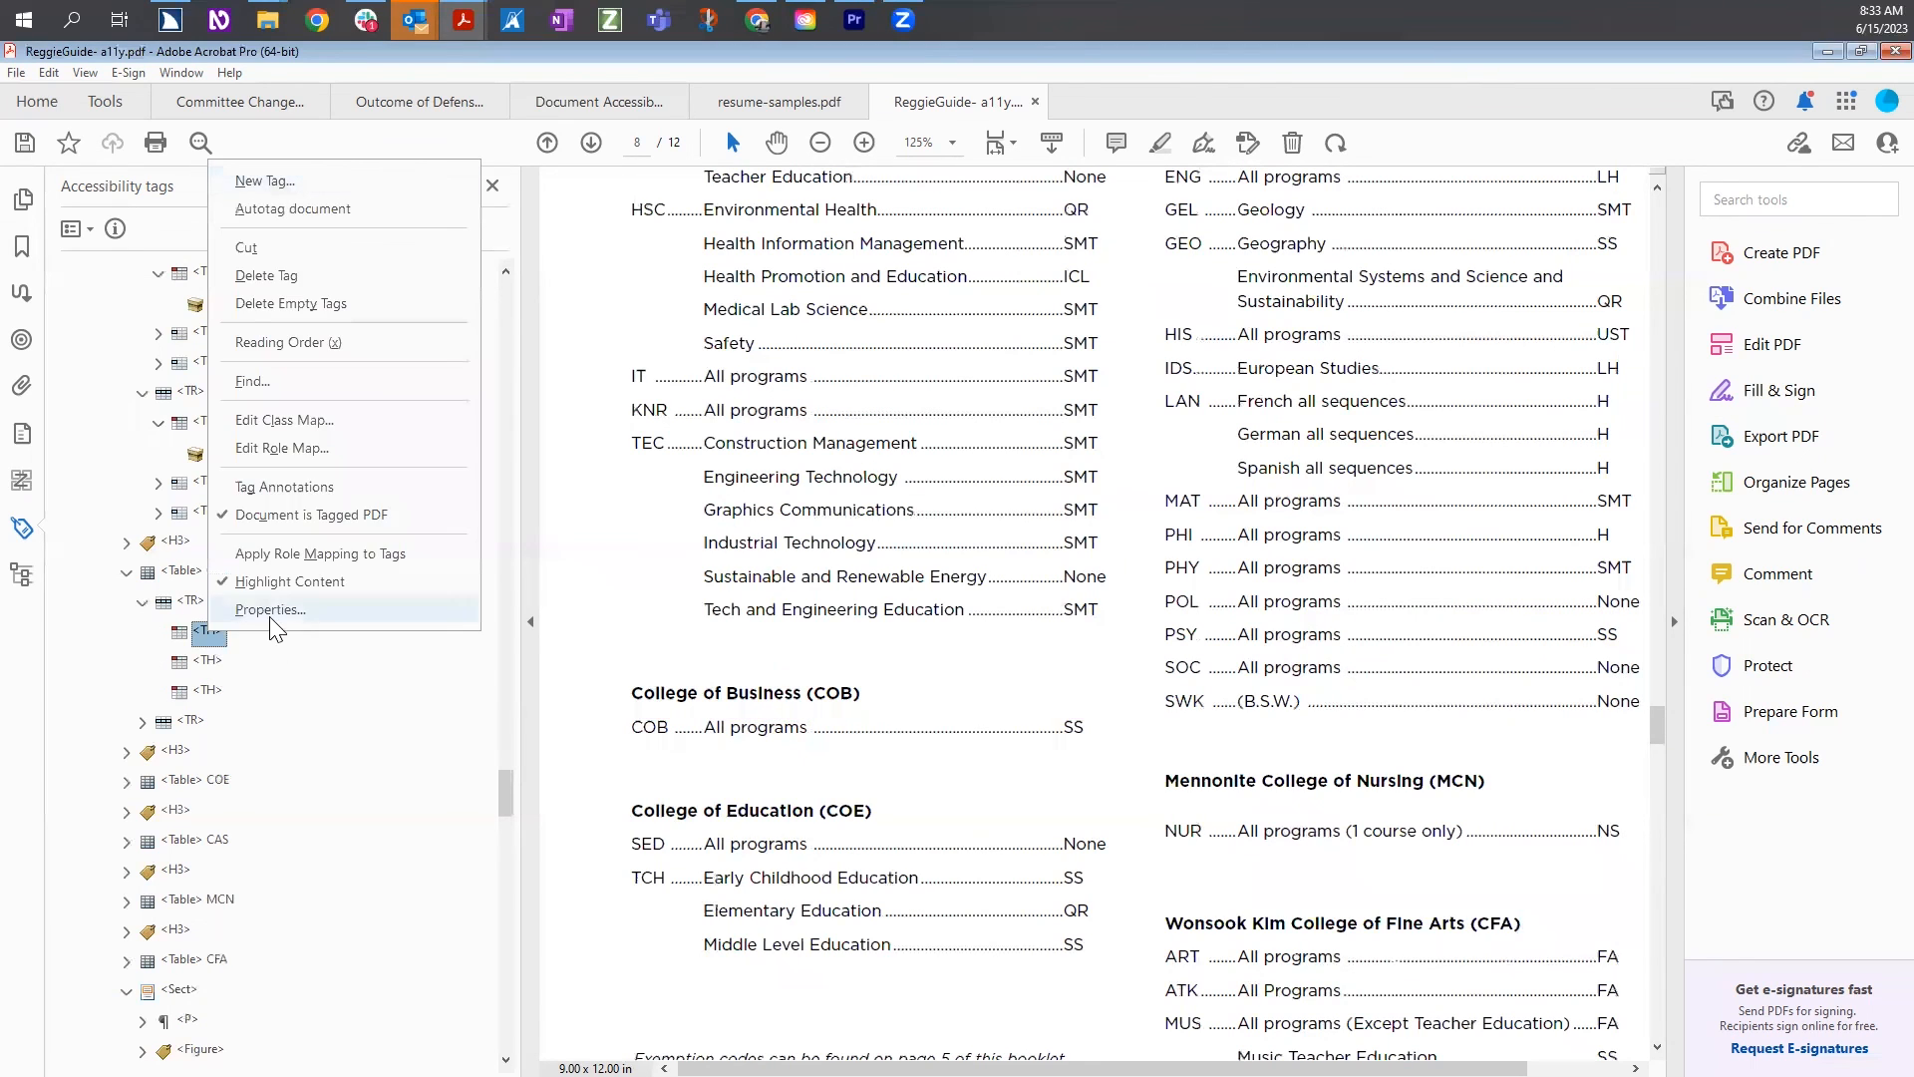
left_click(276, 634)
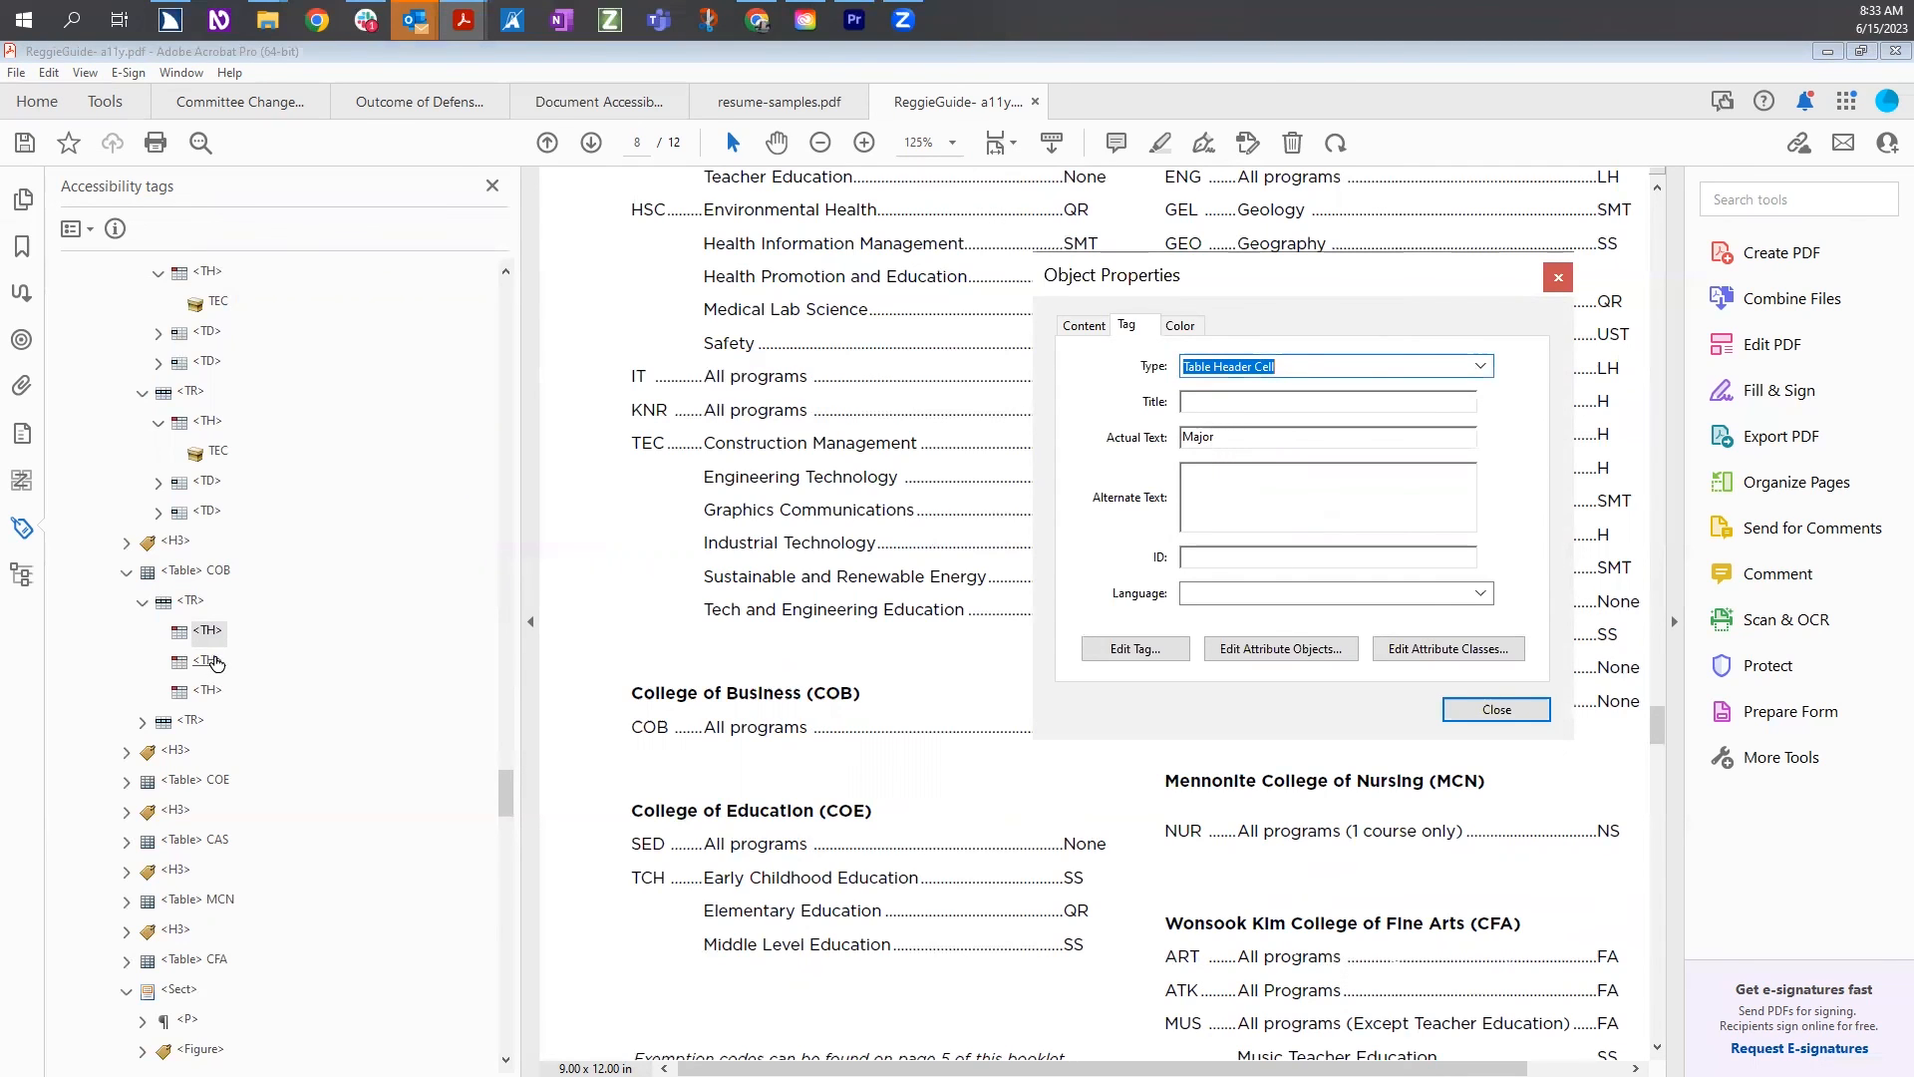
left_click(207, 690)
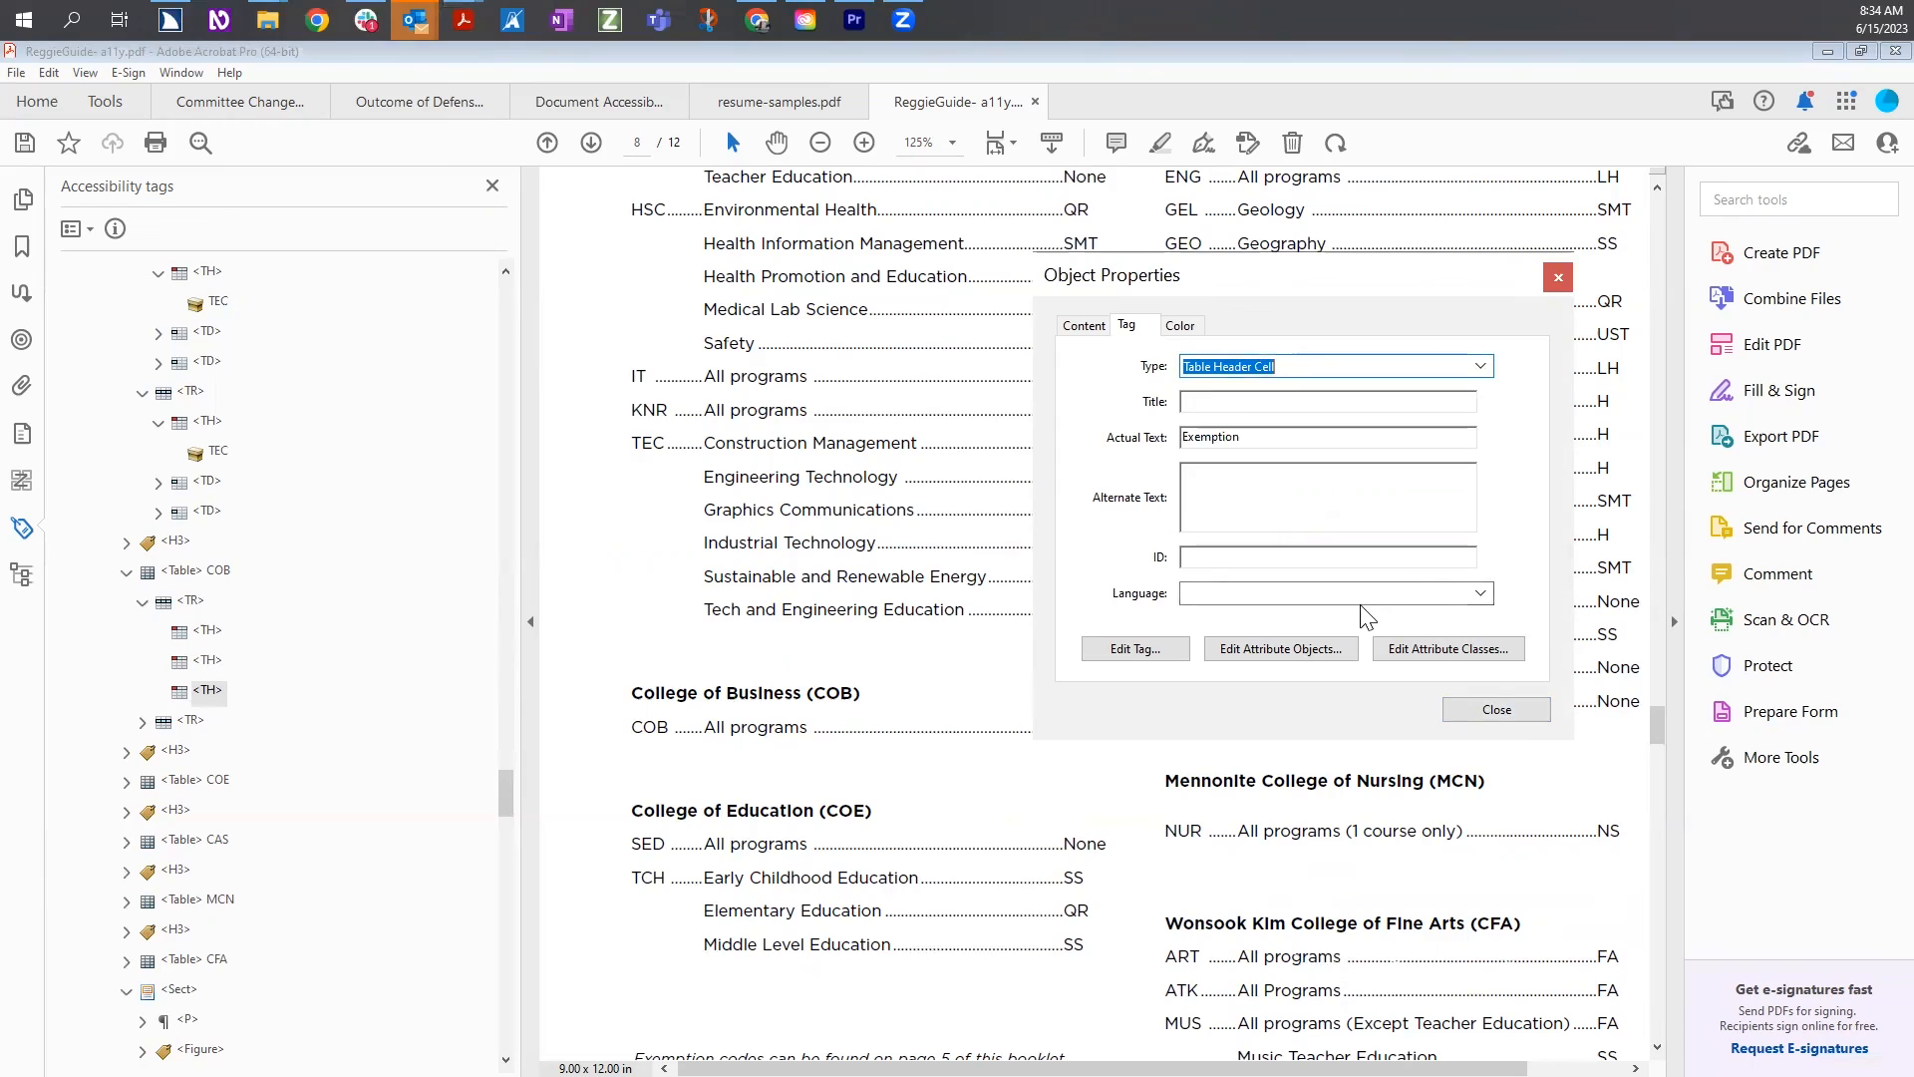